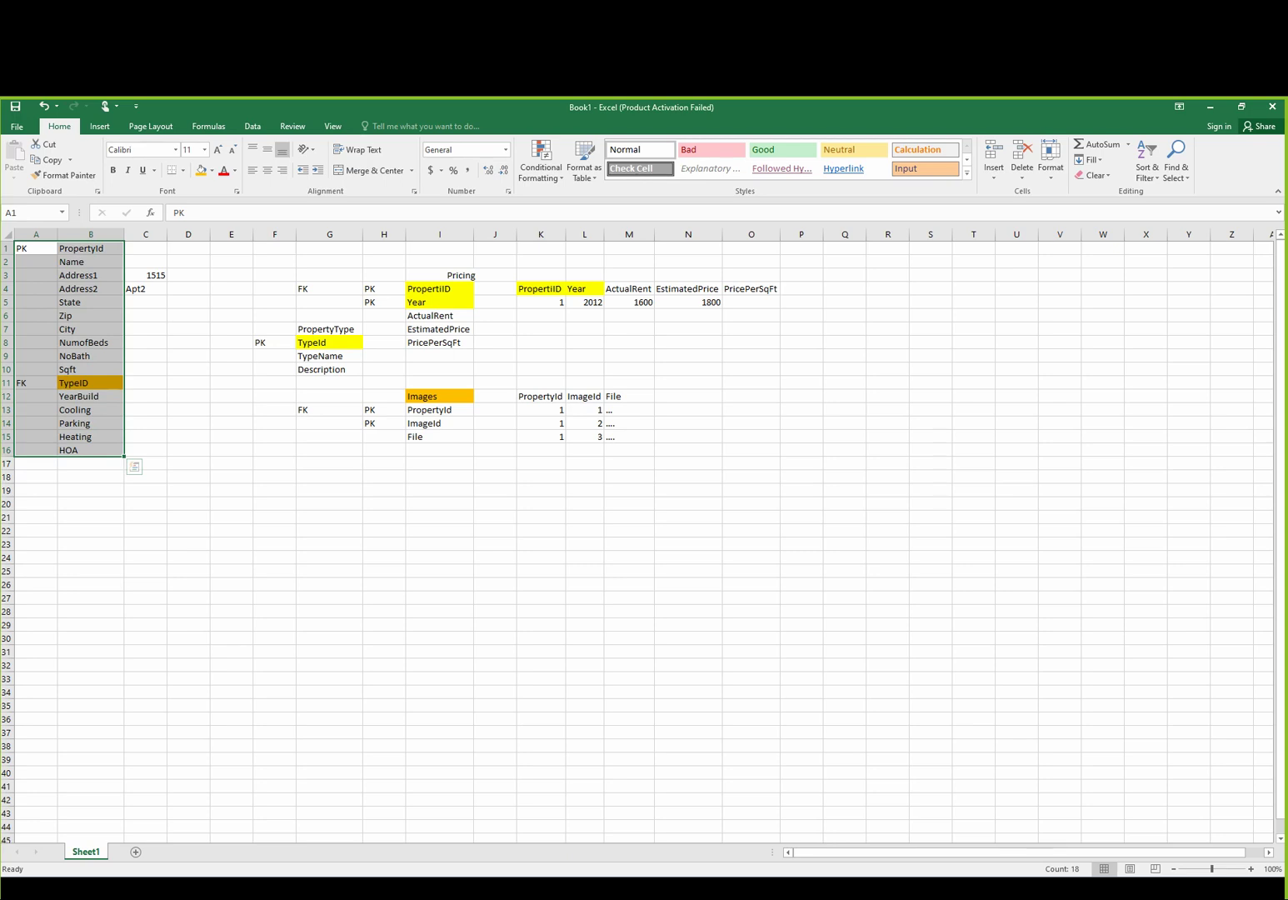
- Try to paste the property field list A1:B16 from Excel into the HomeRMS drawing in Visio
key(ctrl+c)
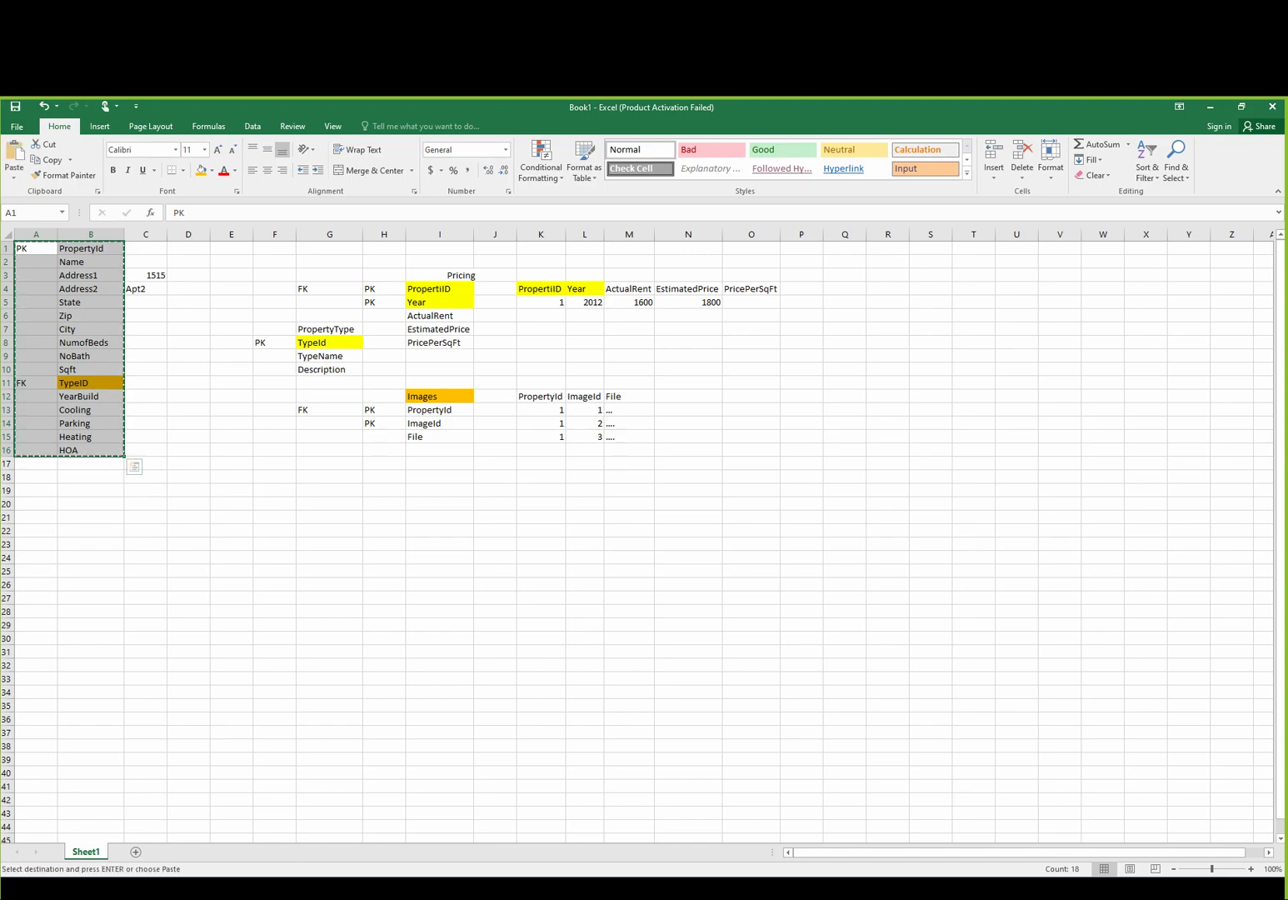
key(alt+Tab)
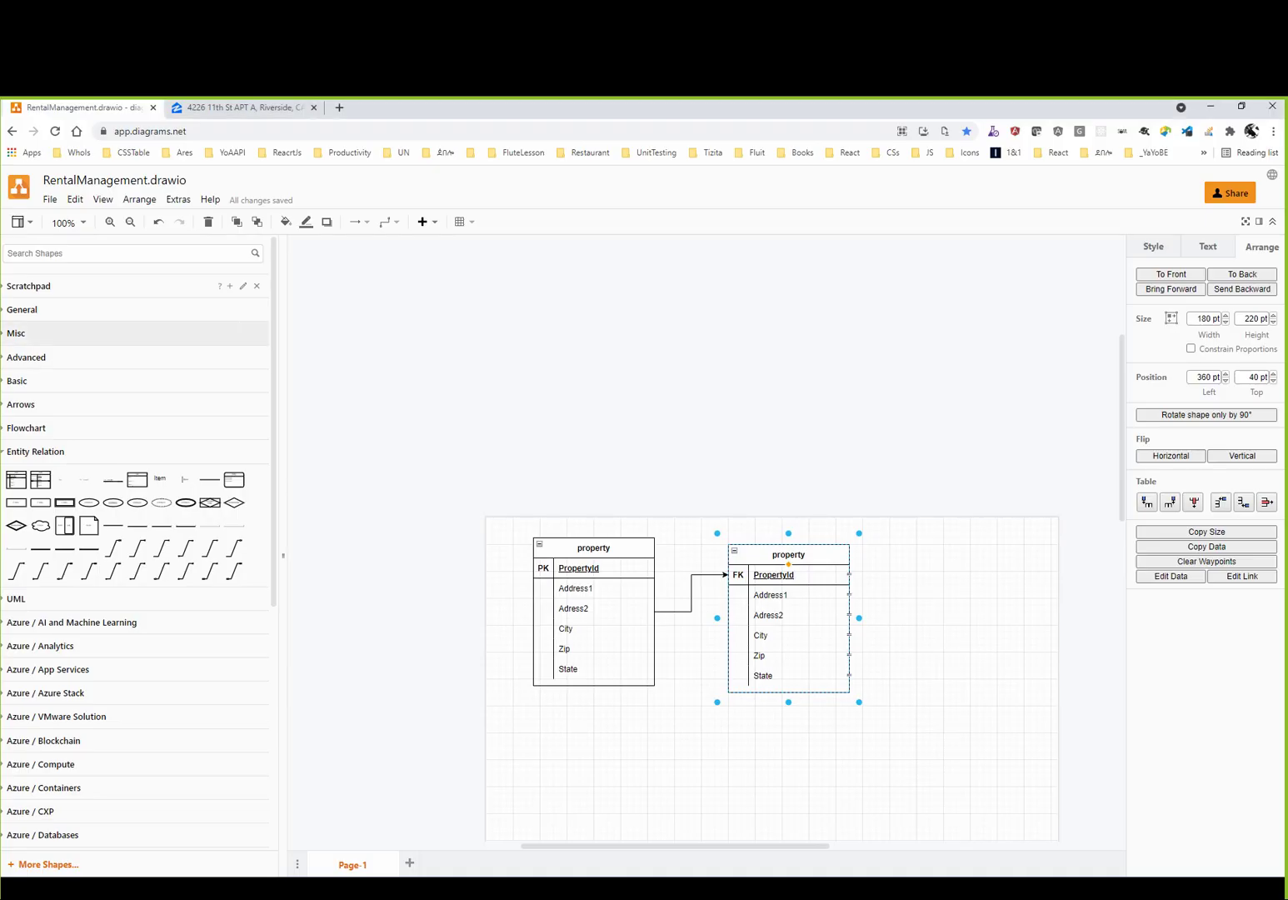
key(alt+Tab)
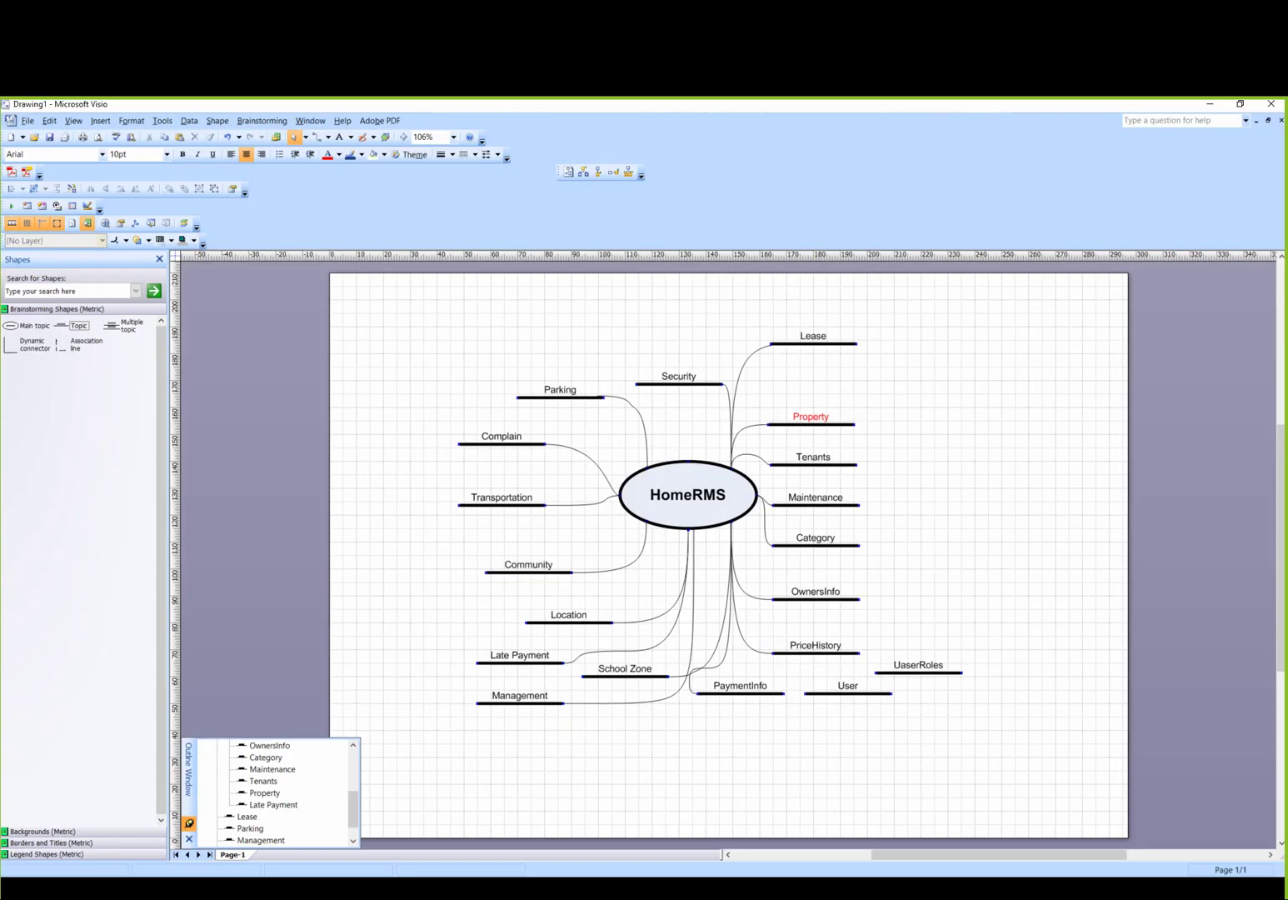
key(ctrl+v)
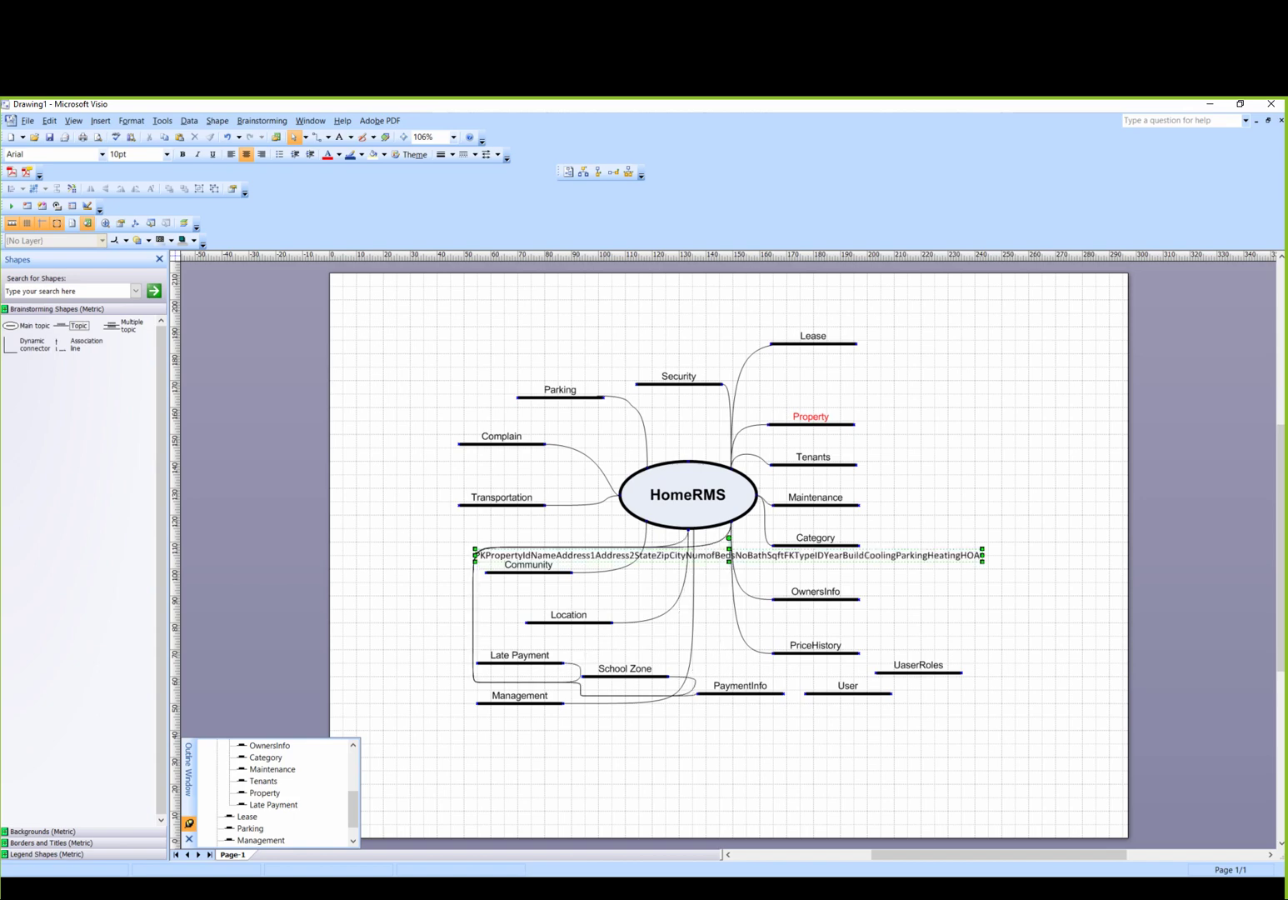
key(ctrl+z)
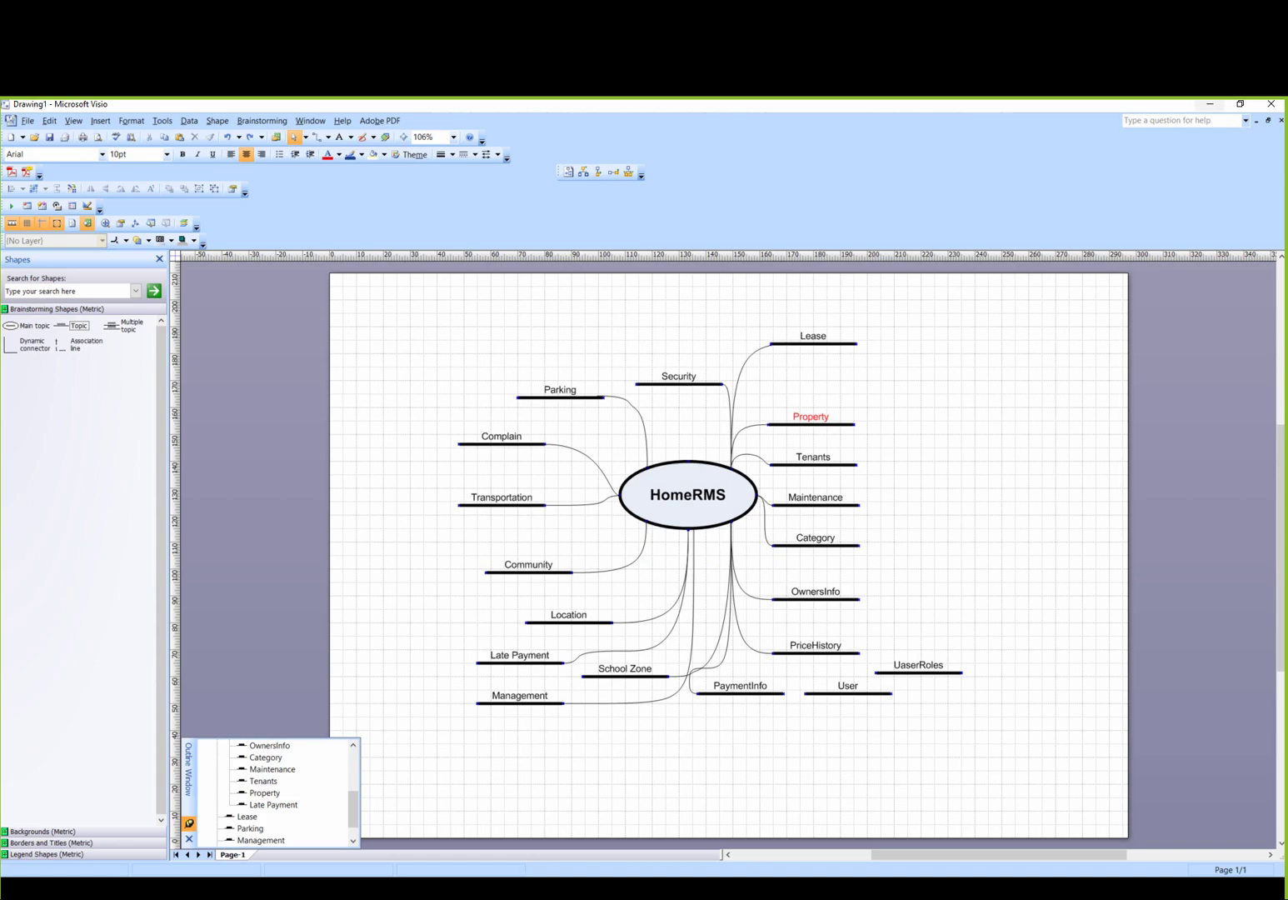
click(1210, 104)
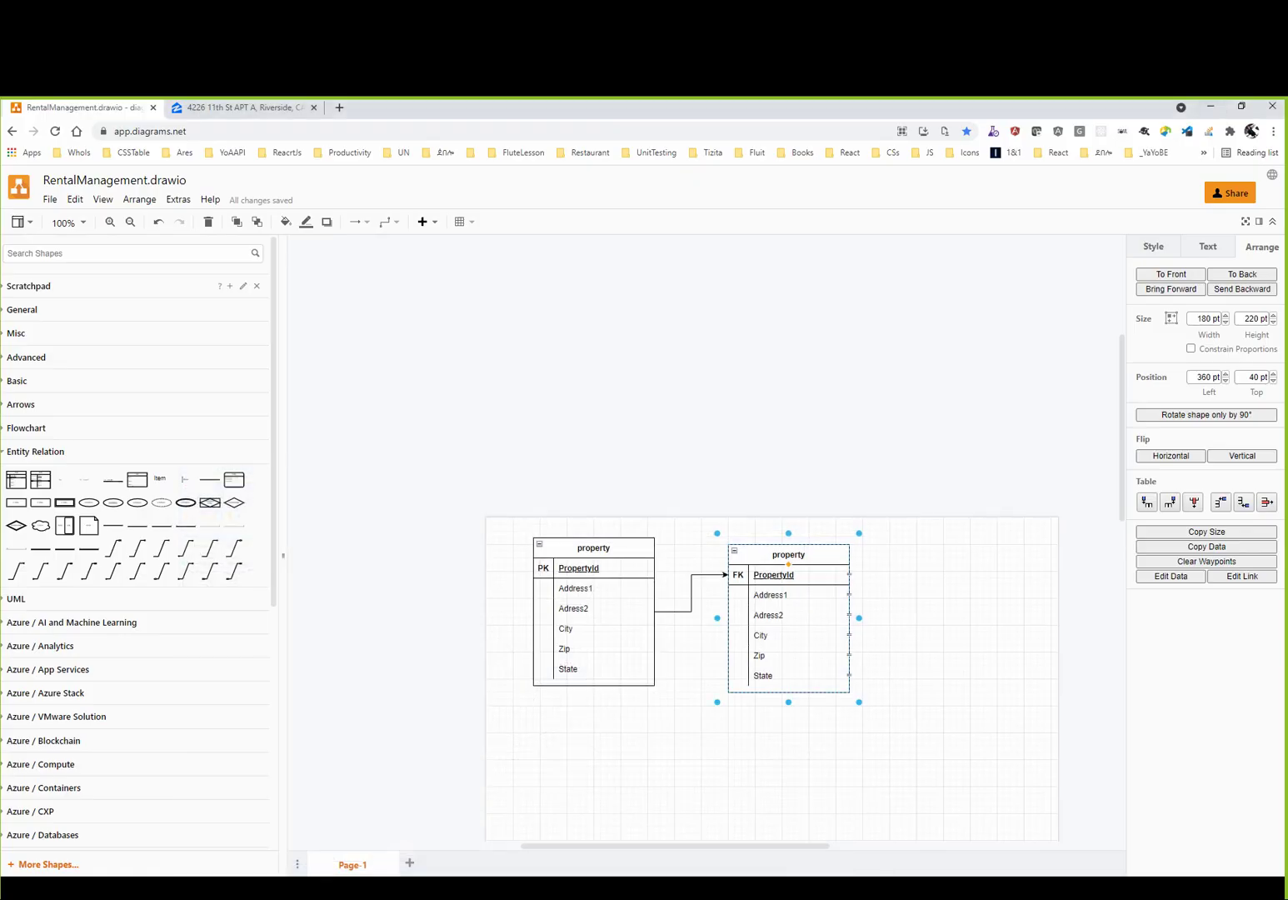
key(Escape)
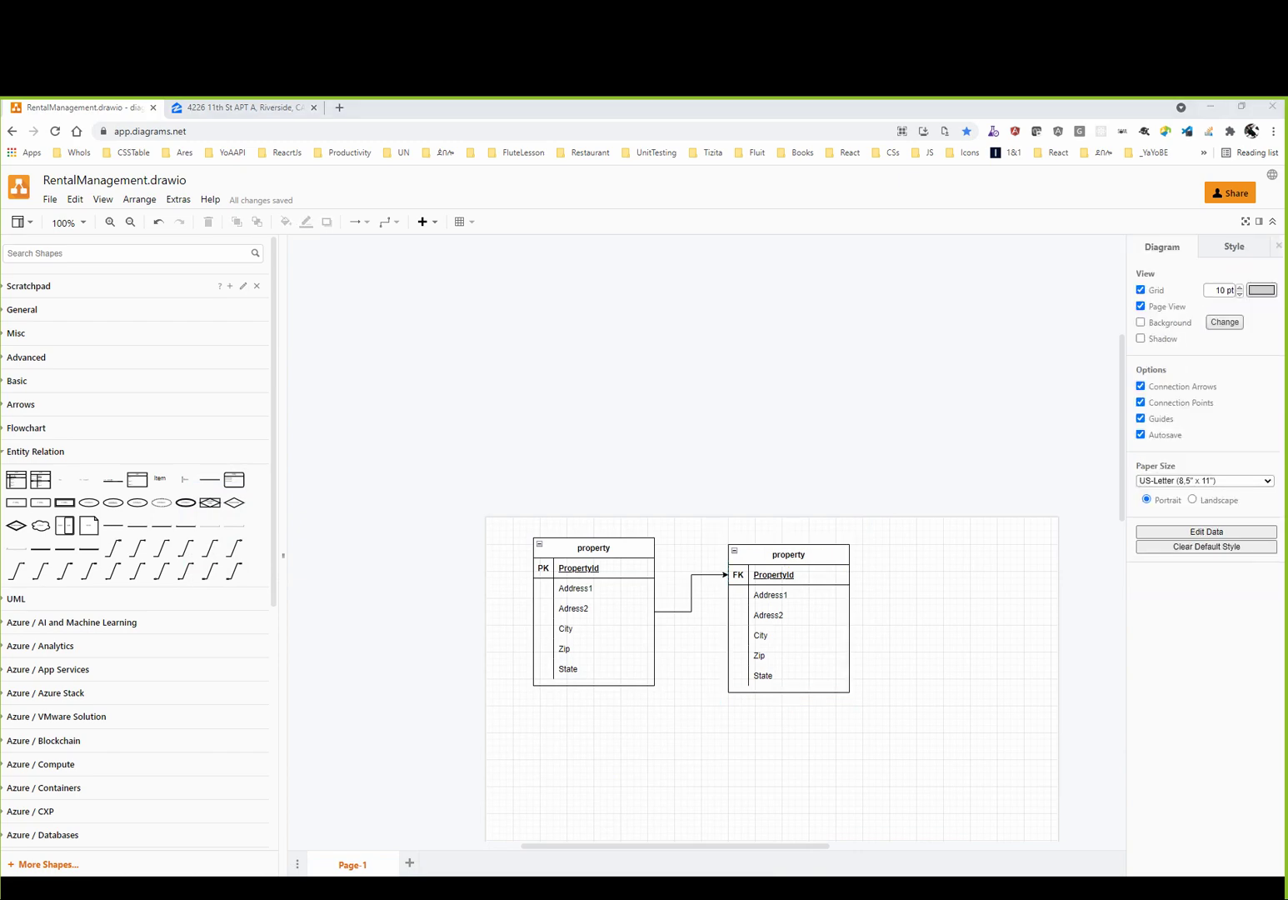
key(alt+Tab)
double_click(188, 275)
drag(36, 248, 92, 450)
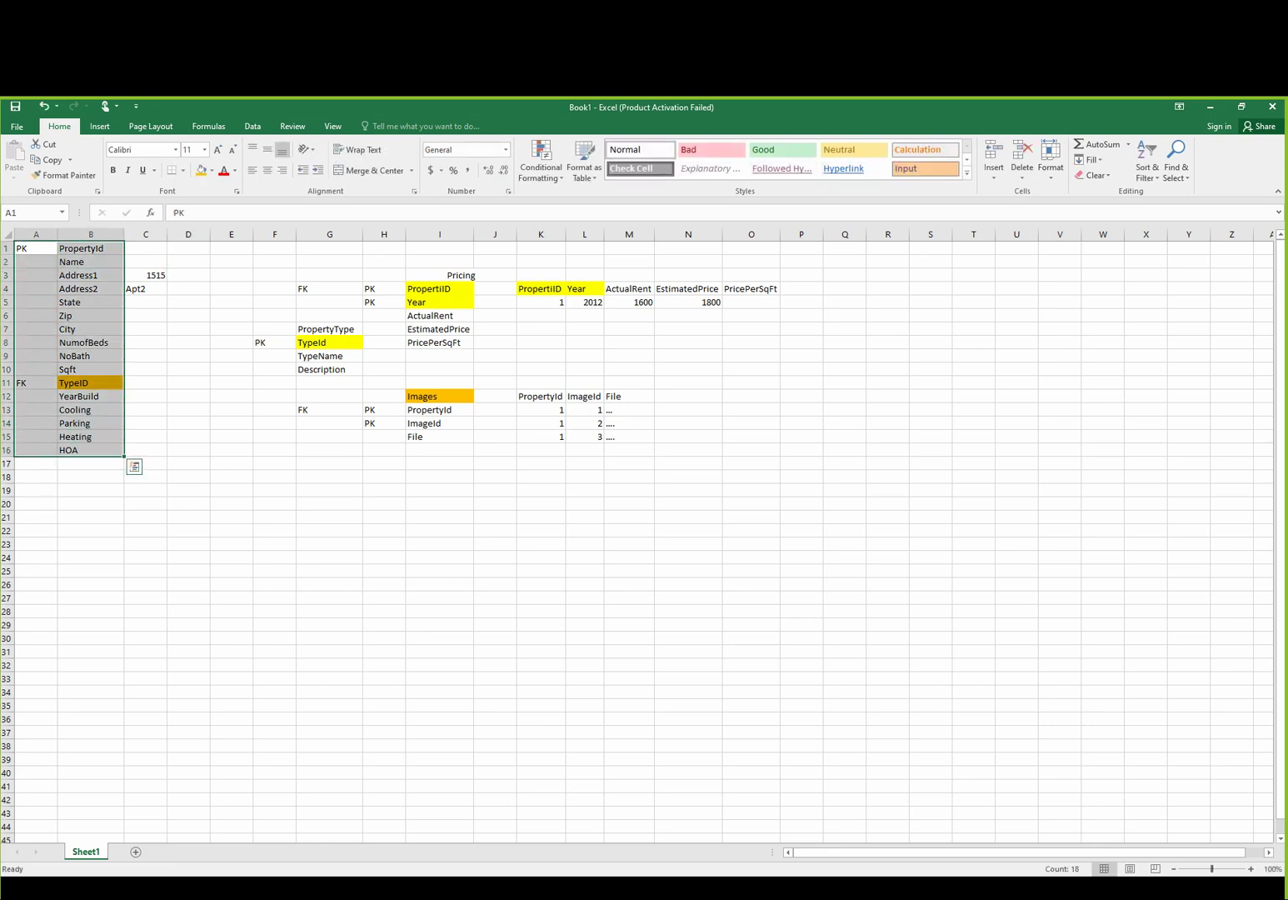
click(231, 369)
click(188, 356)
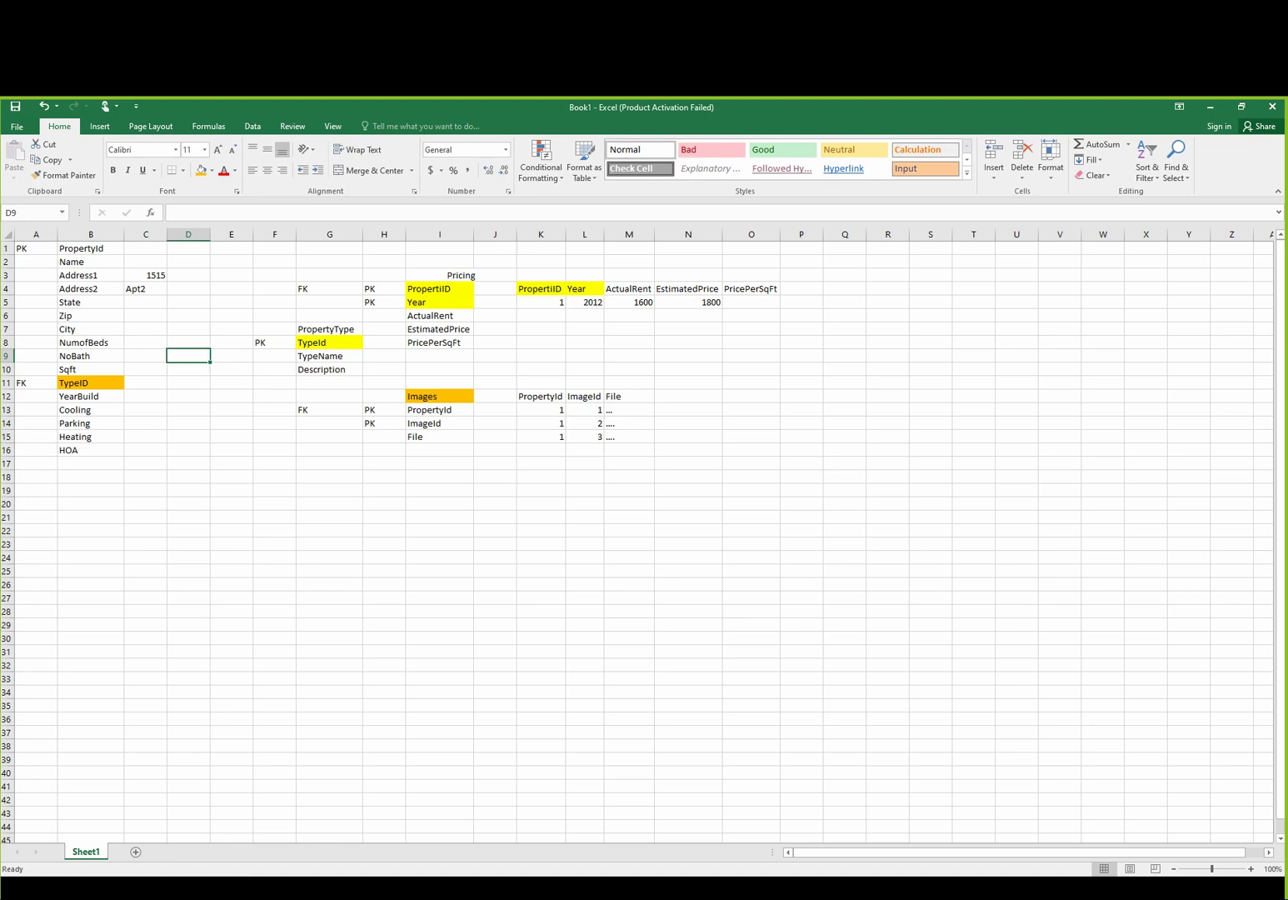
click(189, 370)
click(188, 477)
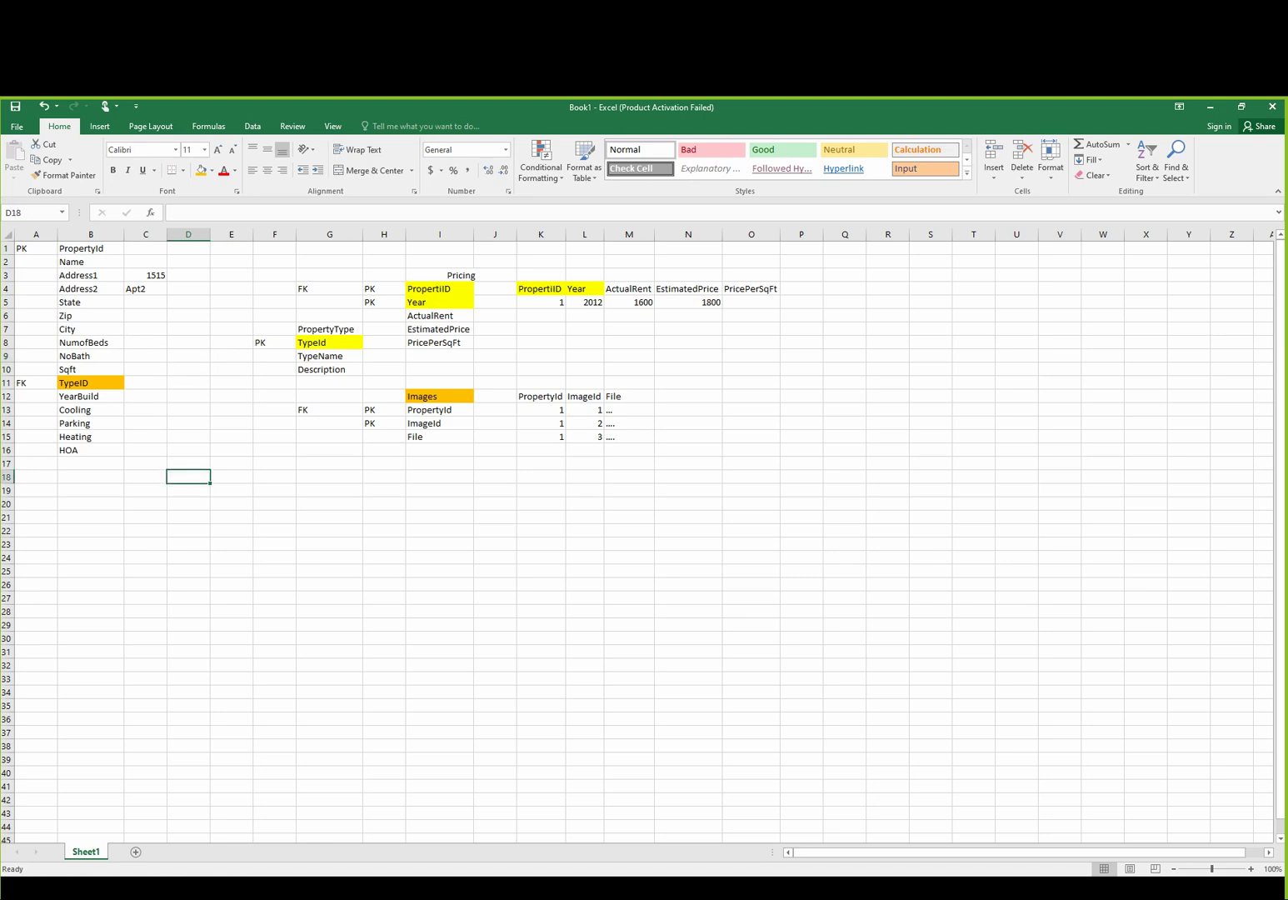
click(329, 544)
click(330, 571)
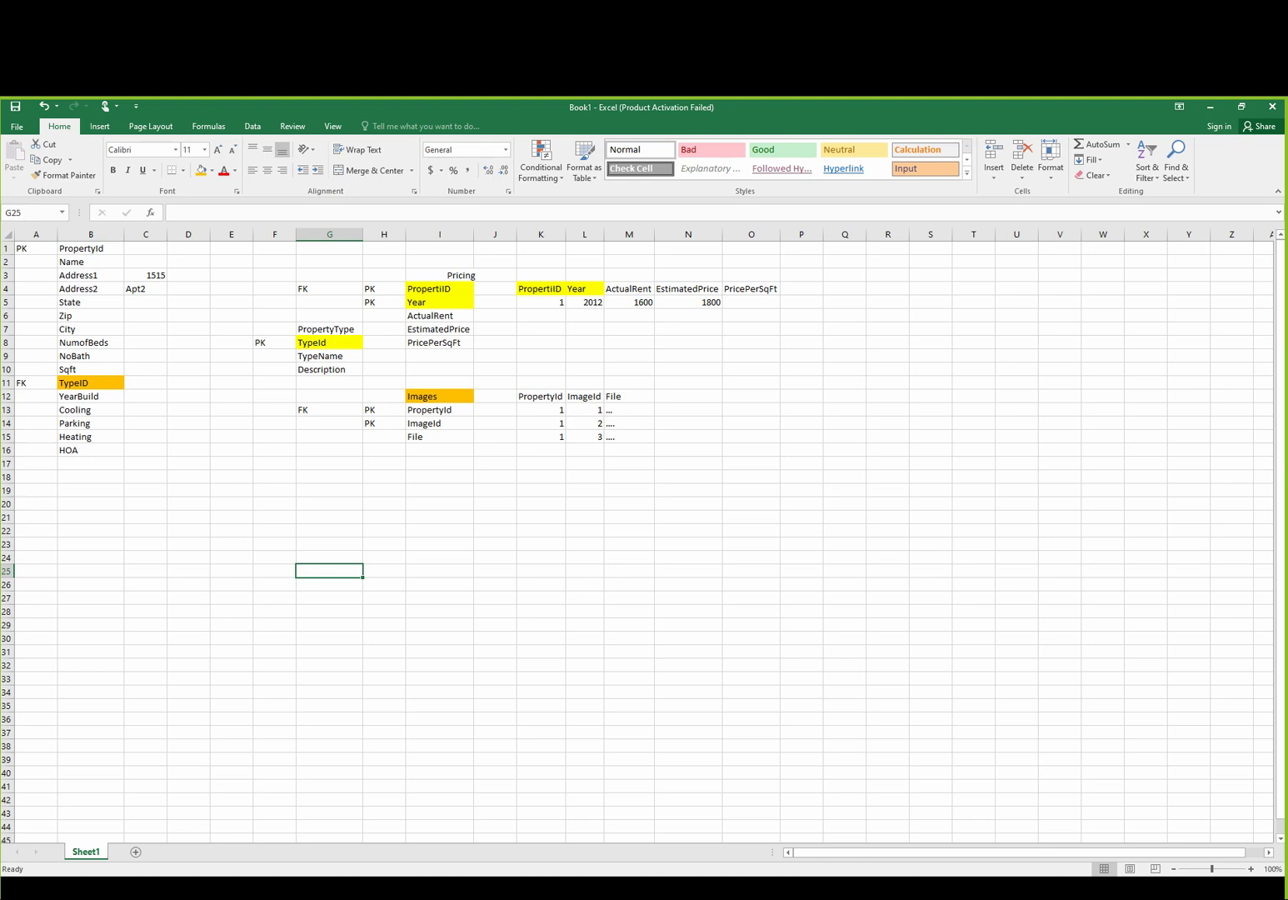
- Search Google Images for "keyboard" in a new browser tab and open the preview of the USB Keyboard for Windows Desktop PC
key(alt+Tab)
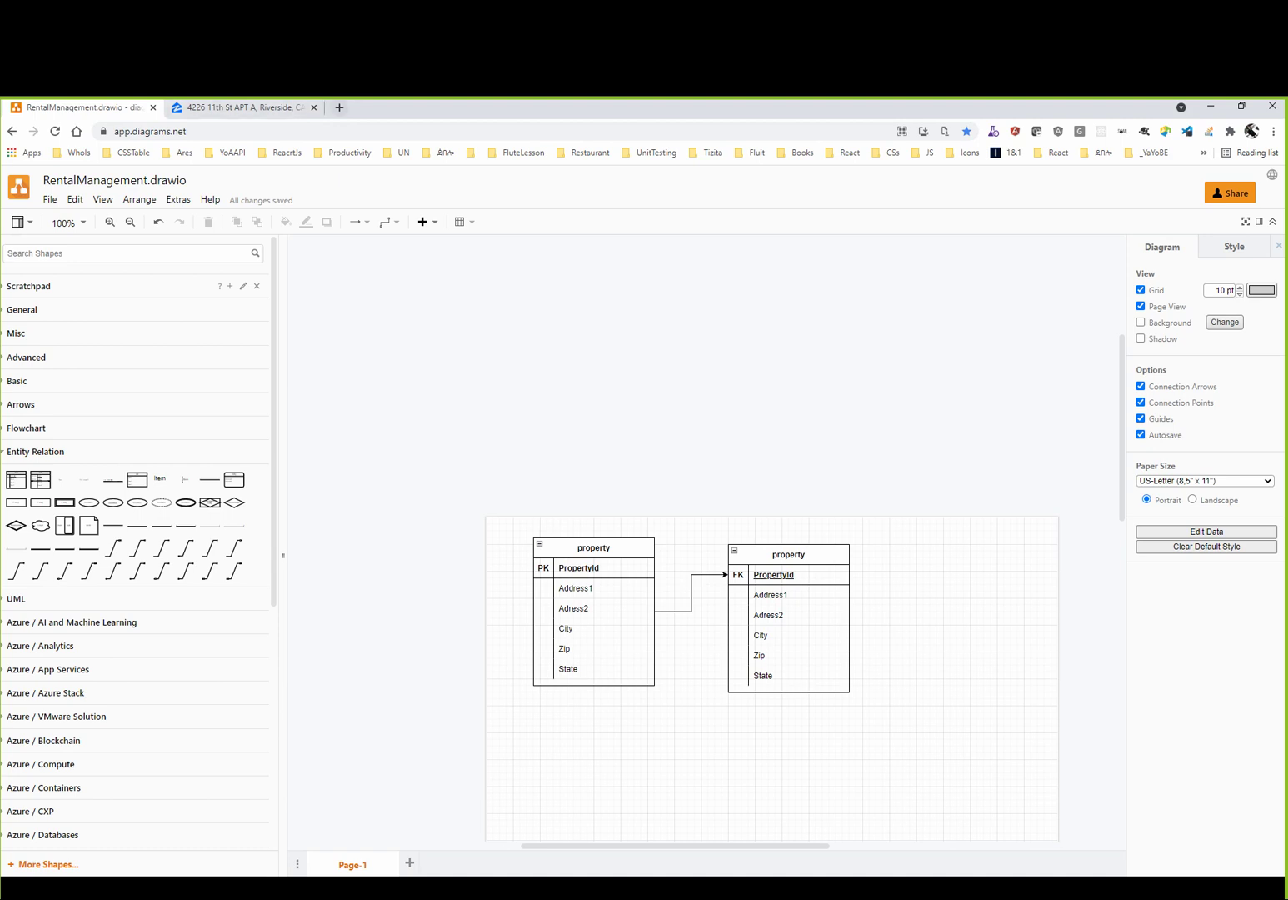
key(ctrl+t)
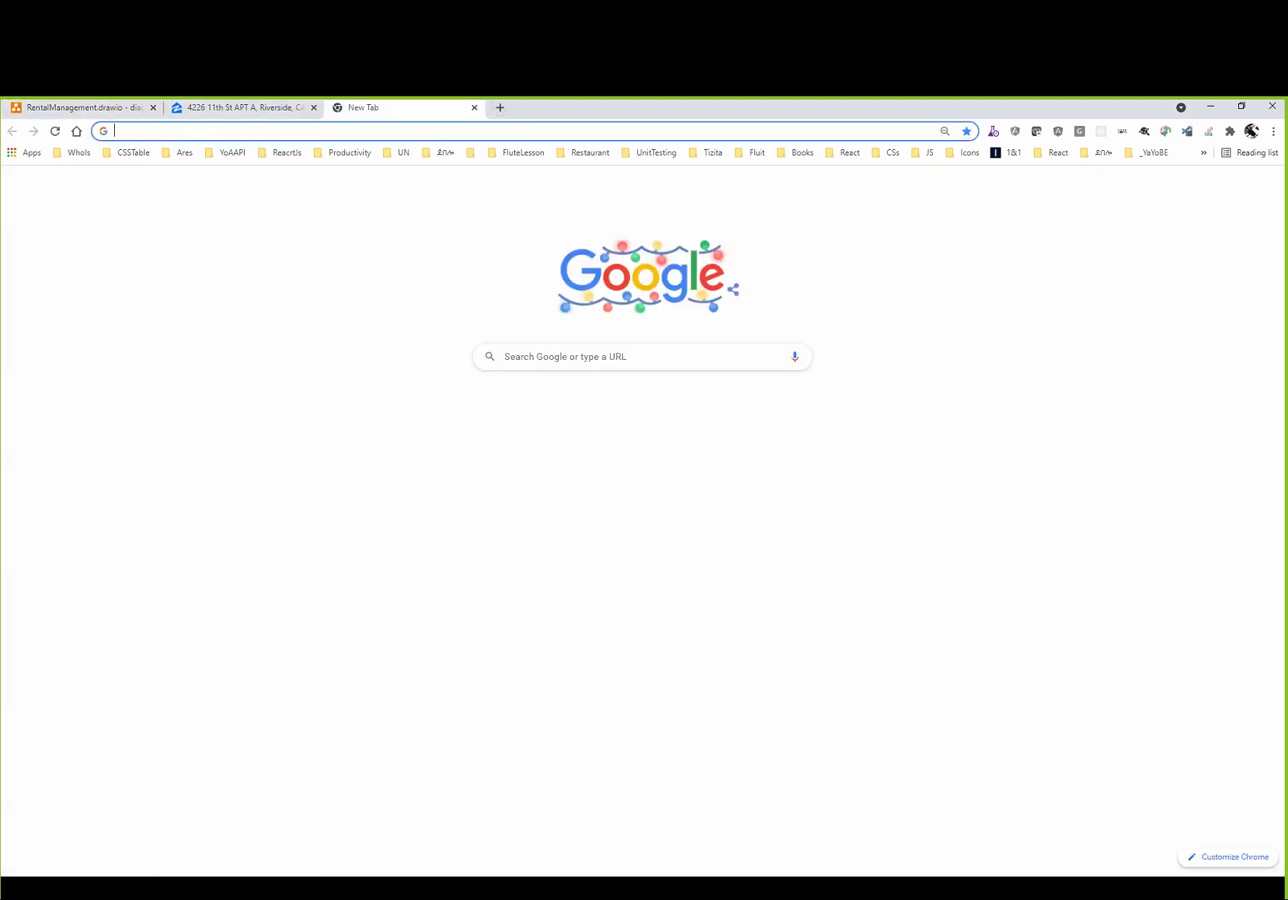
text(keyboard)
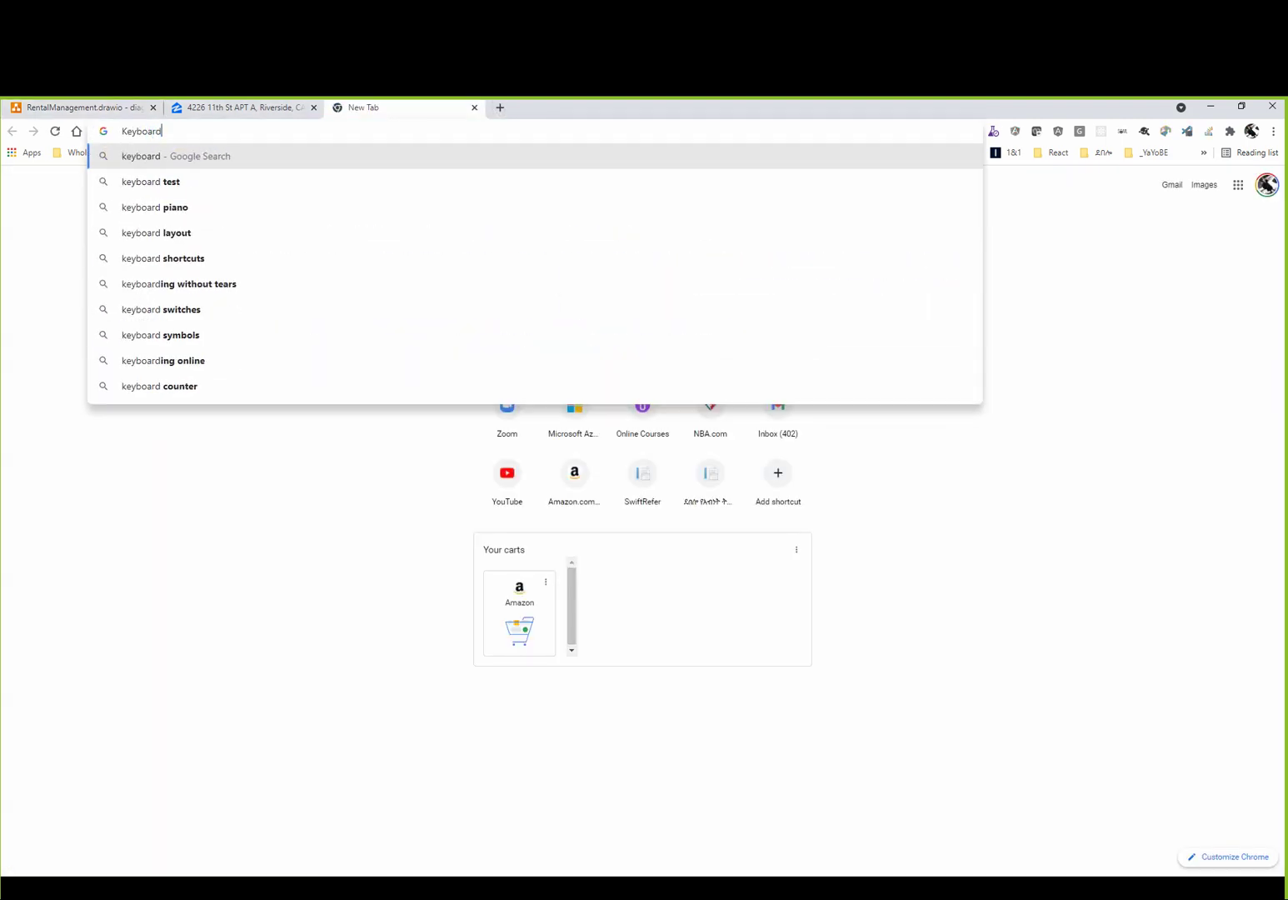
key(Return)
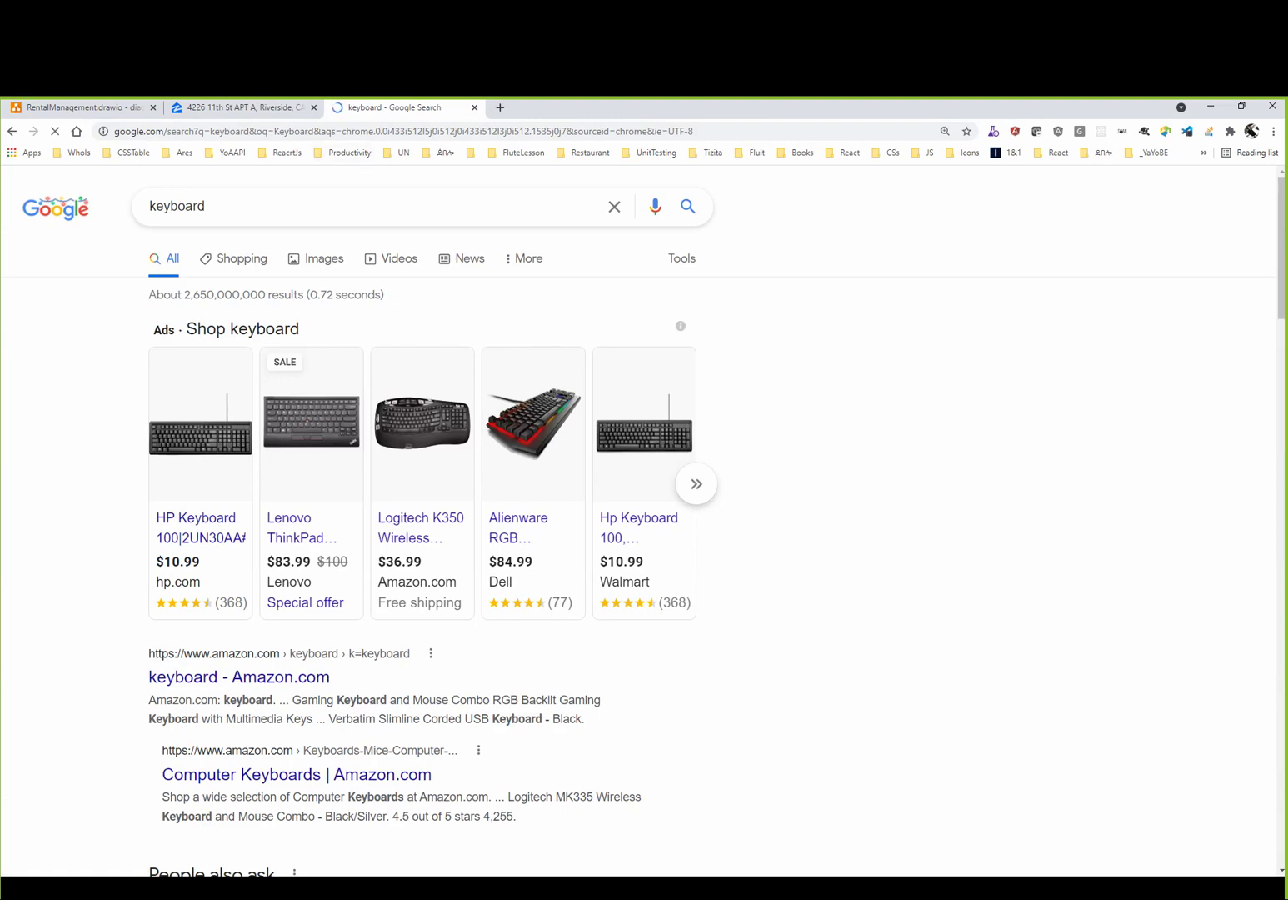
click(321, 259)
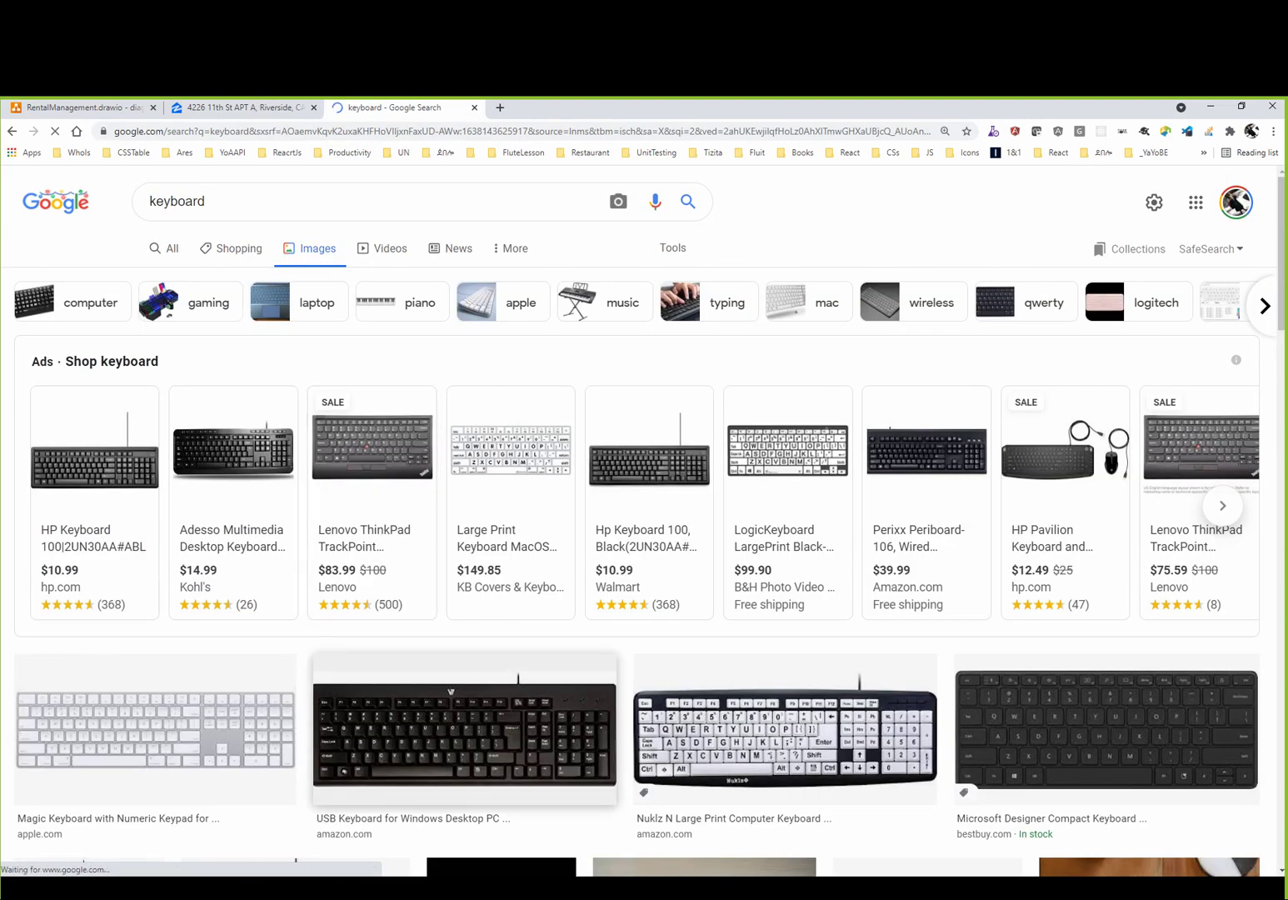
click(464, 718)
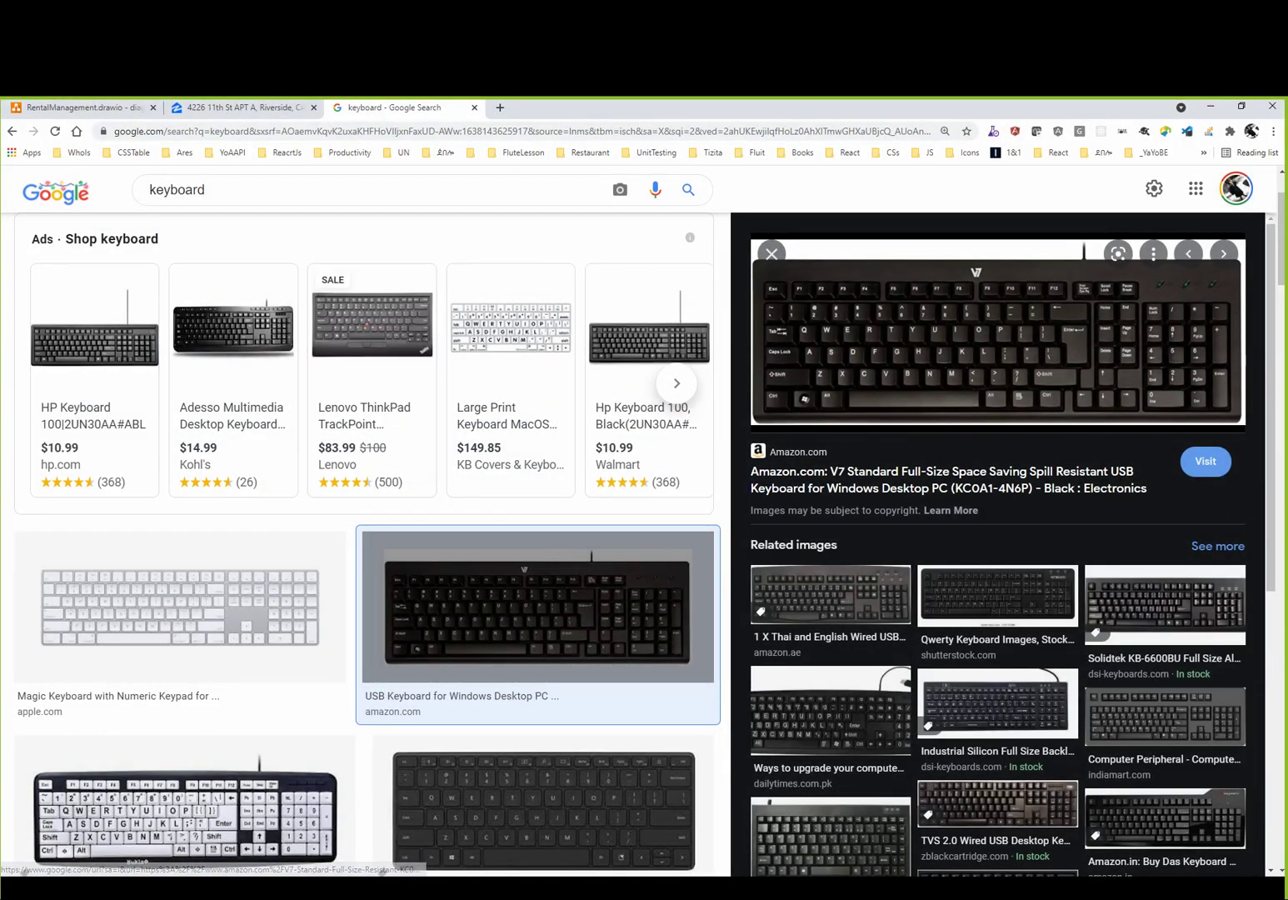
- Try pasting the keyboard search screenshot into the HomeRMS drawing in Visio, and remove it again
key(alt+Tab)
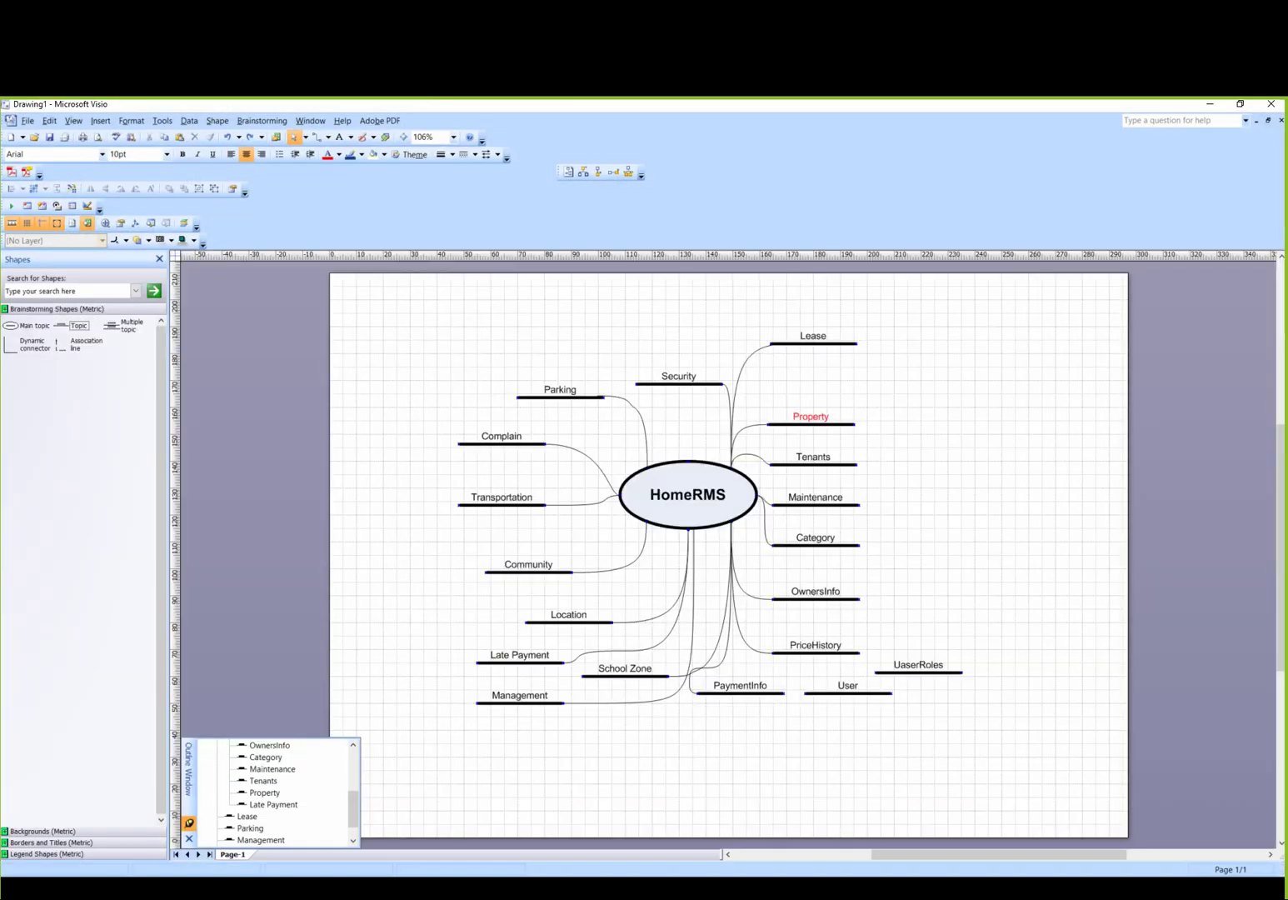
key(ctrl+v)
drag(444, 394, 747, 567)
click(816, 599)
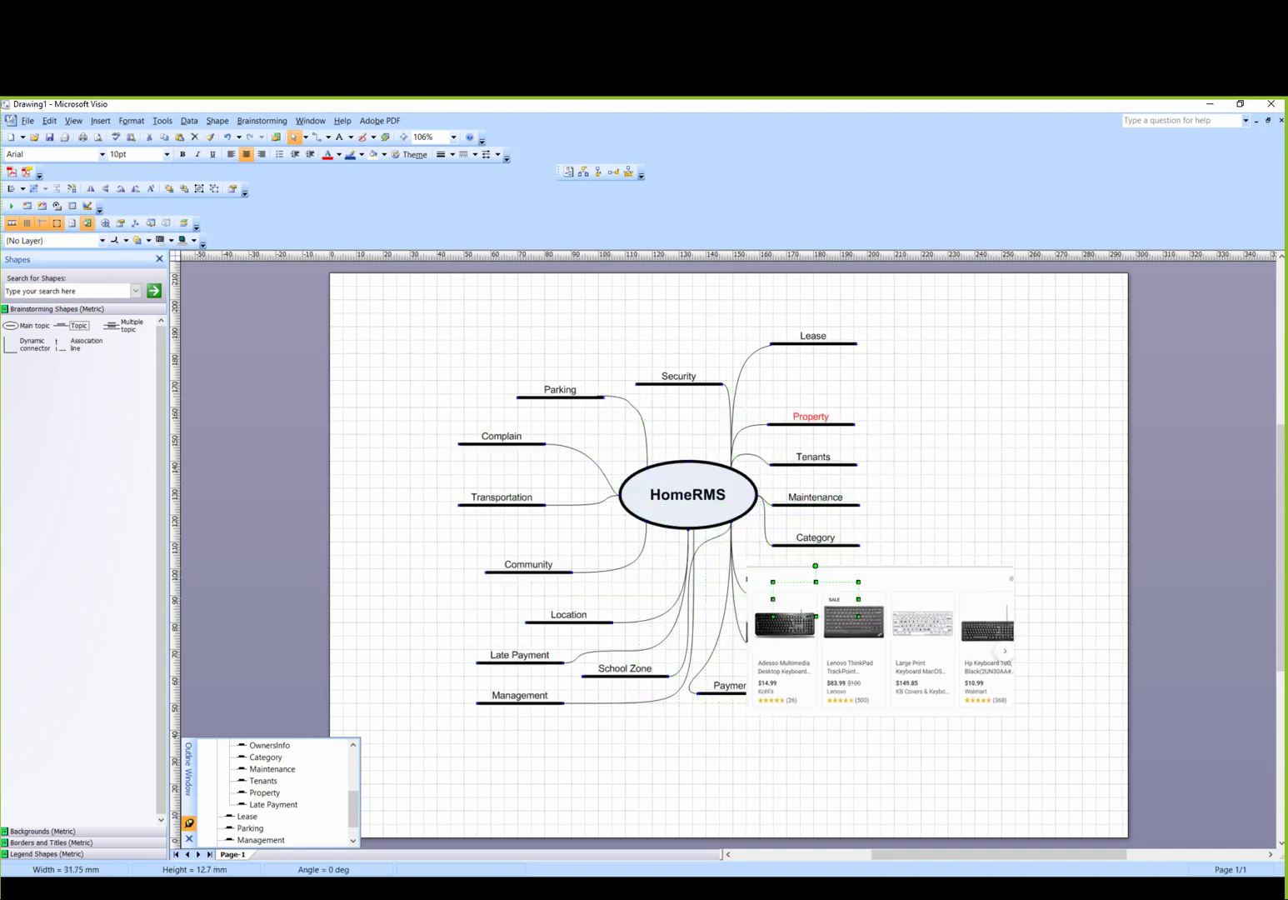
key(Delete)
key(ctrl+z)
click(880, 640)
key(Delete)
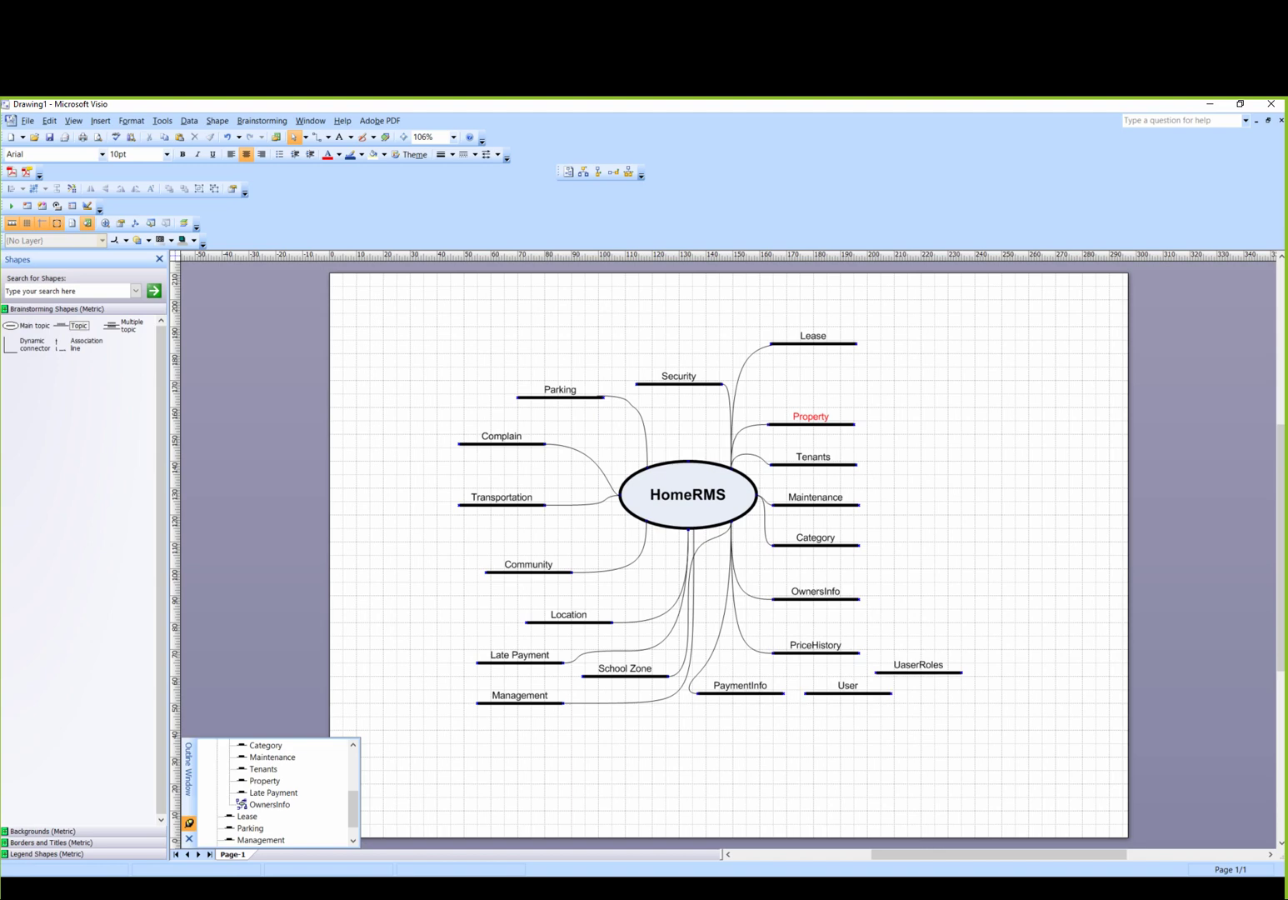
- Switch to the Excel workbook and insert a blank row above the property field list
key(alt+Tab)
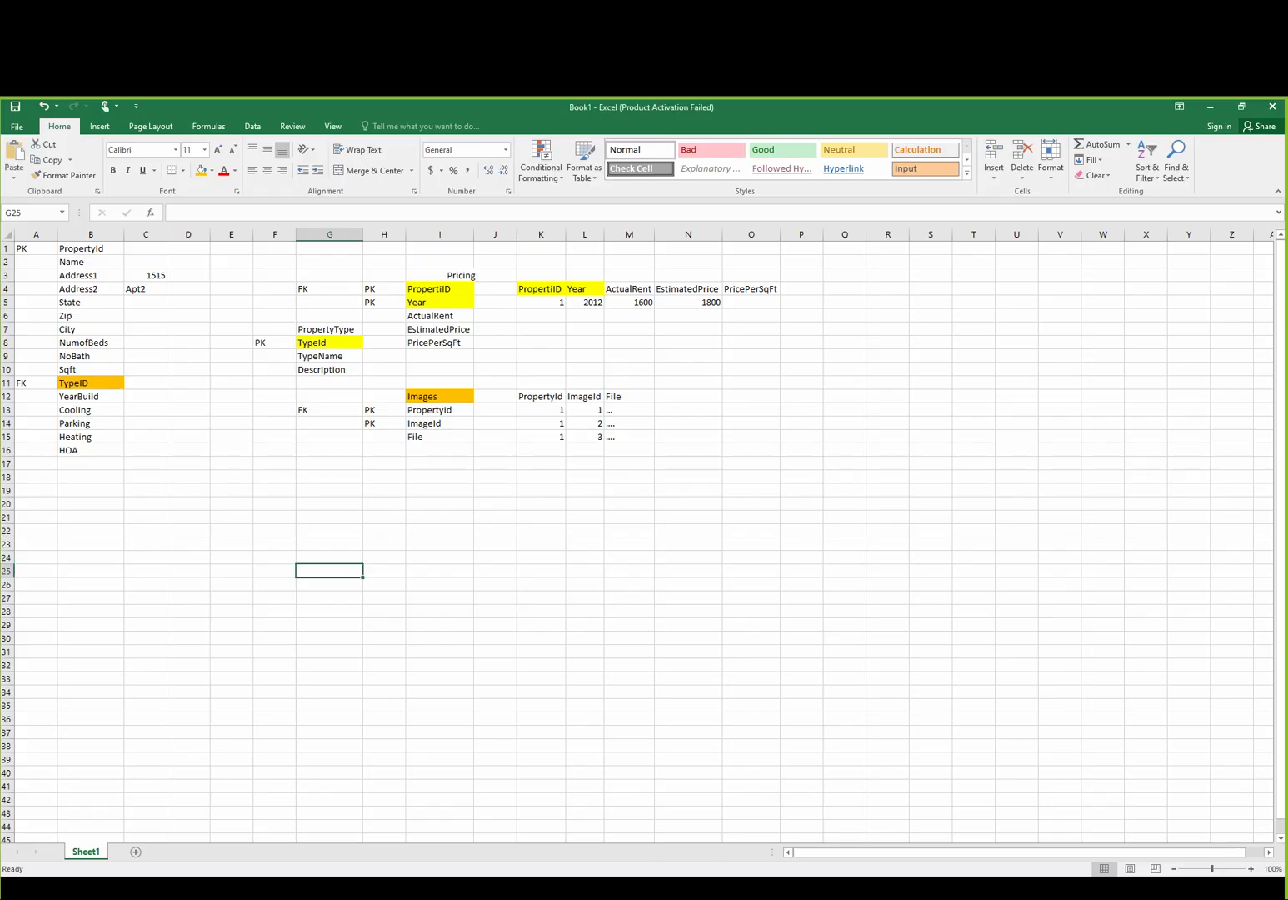
click(844, 571)
drag(25, 248, 92, 450)
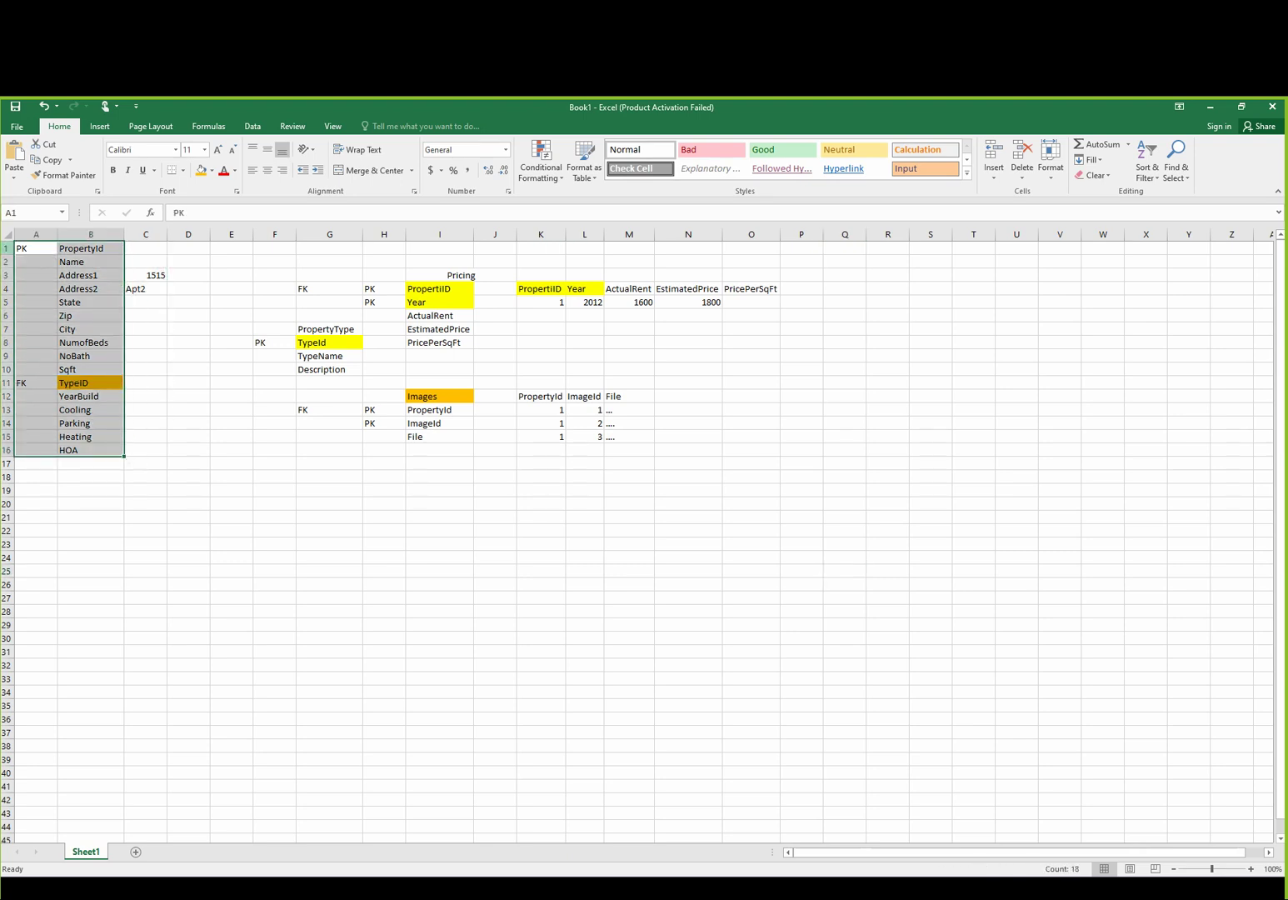
click(7, 248)
right_click(7, 249)
click(39, 341)
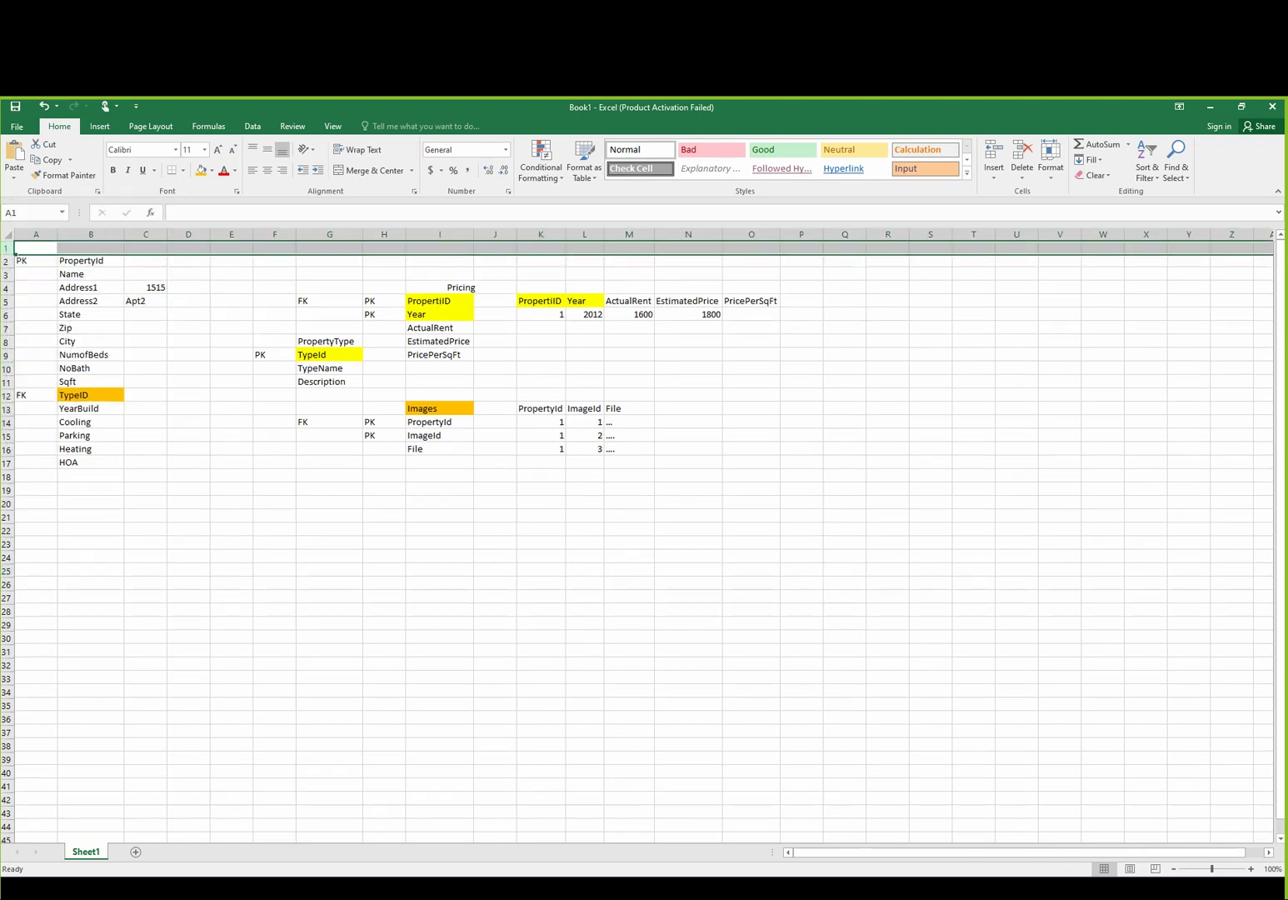
- Merge and center A1:B1 and enter the heading "Property" in it
drag(25, 248, 117, 249)
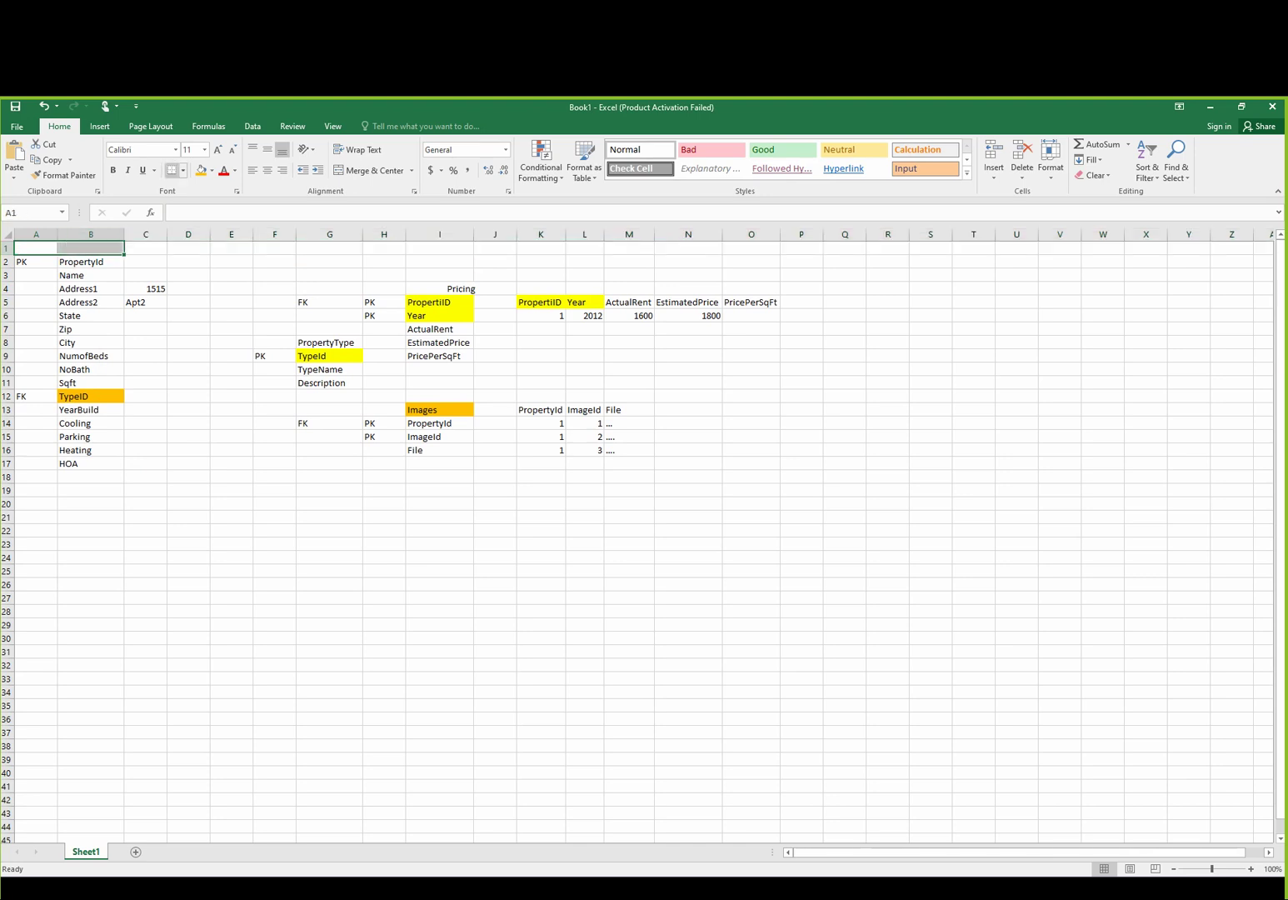
click(370, 170)
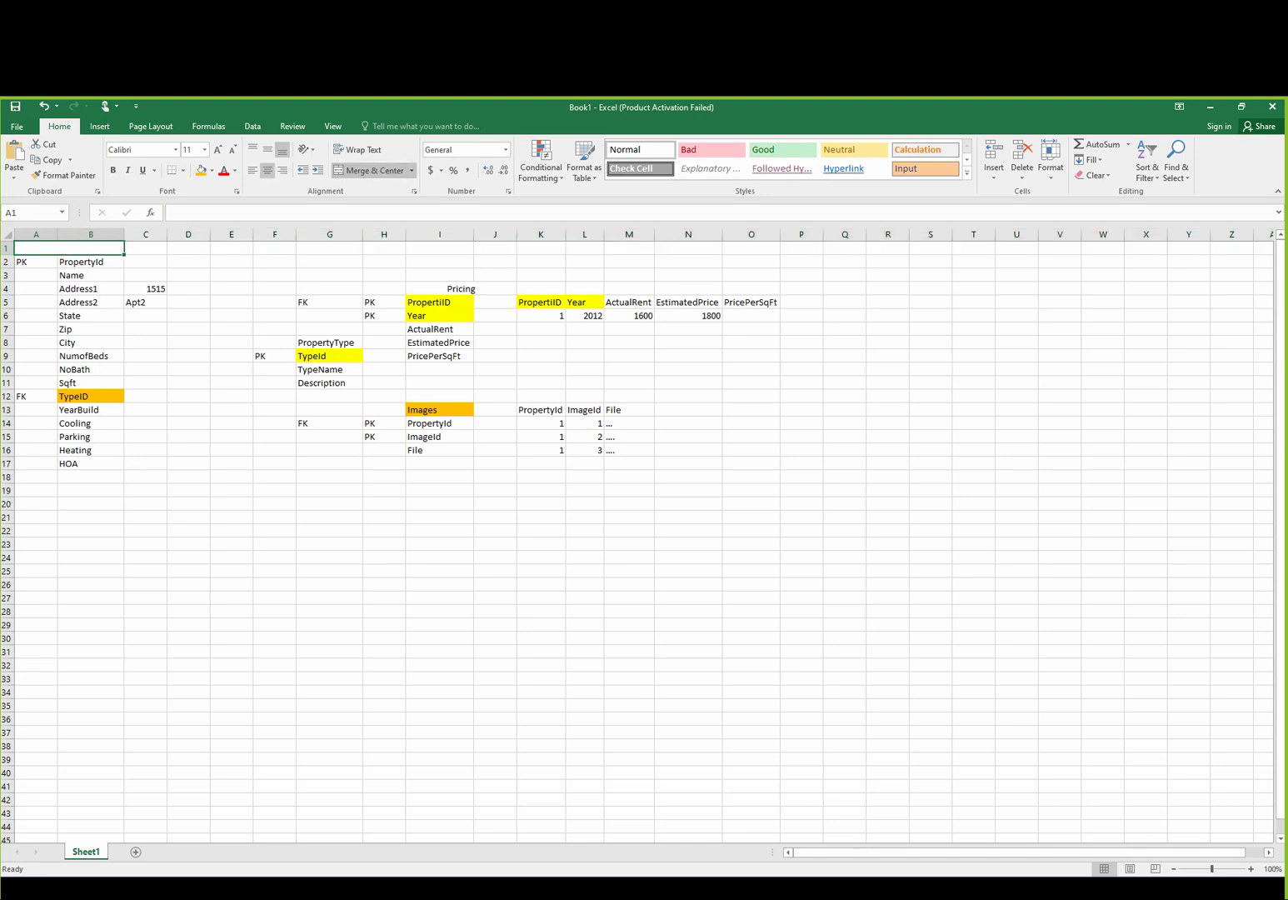
text(Property)
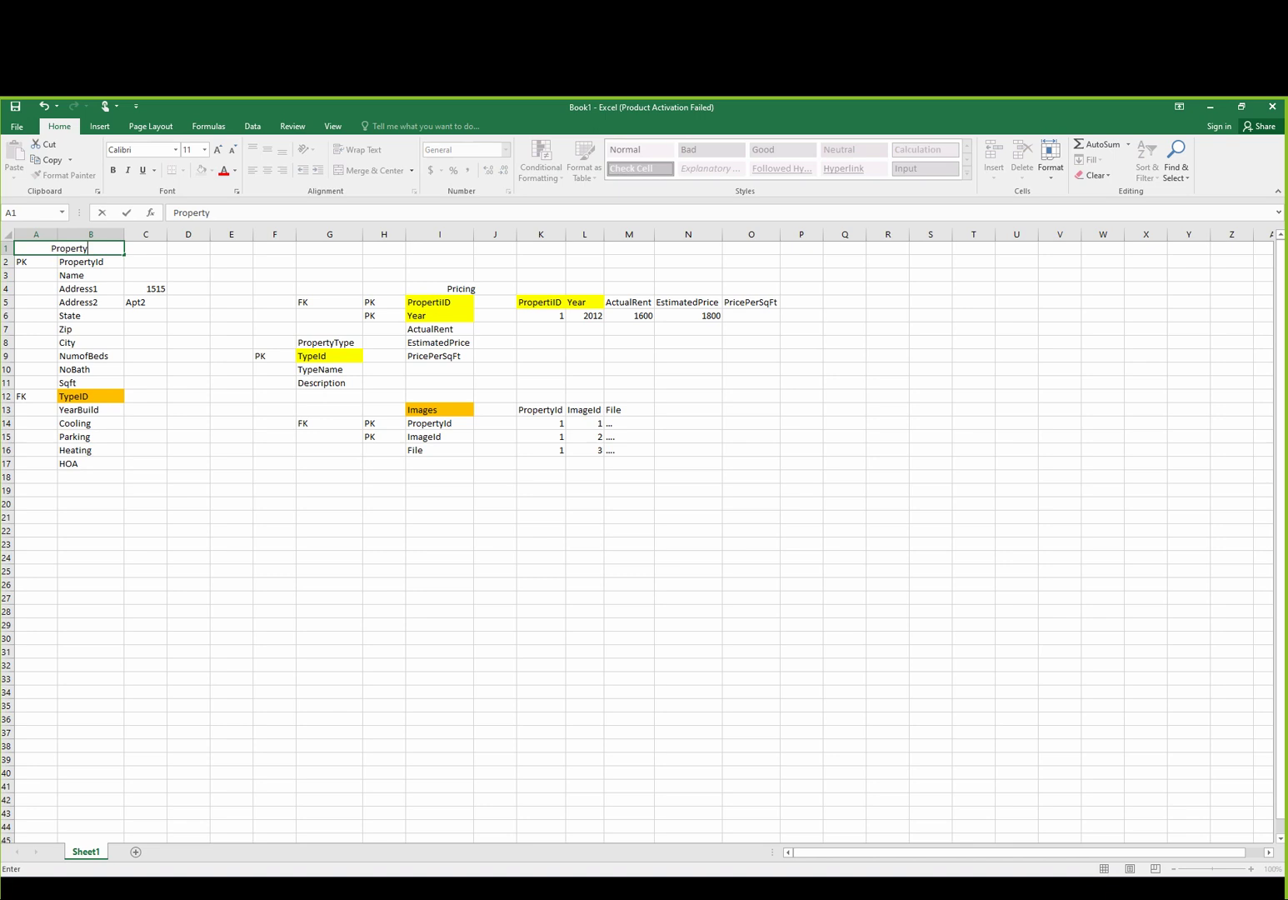
click(188, 342)
- Apply all borders to the property table A1:B17 and fill its heading with orange
drag(69, 248, 90, 464)
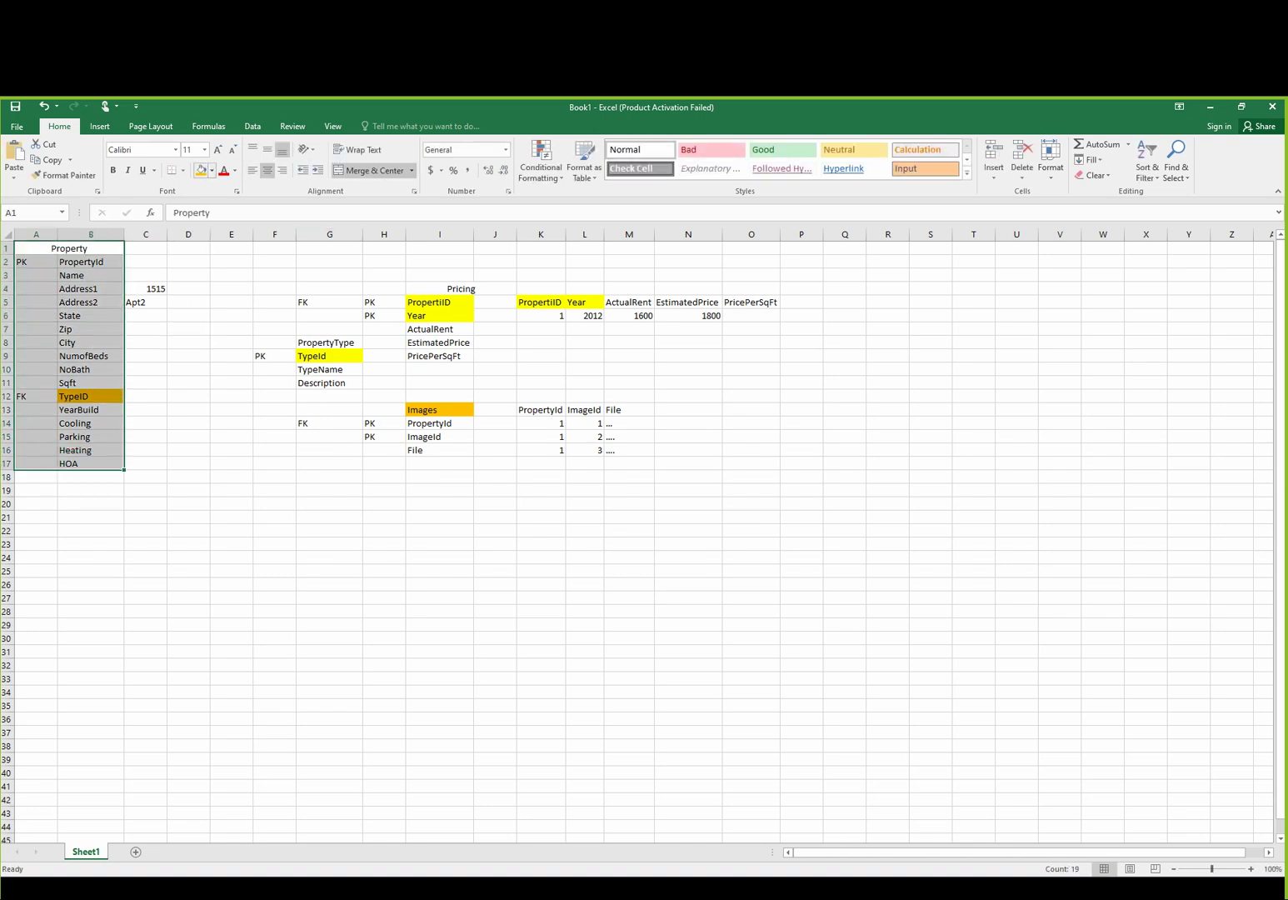
click(183, 170)
click(206, 285)
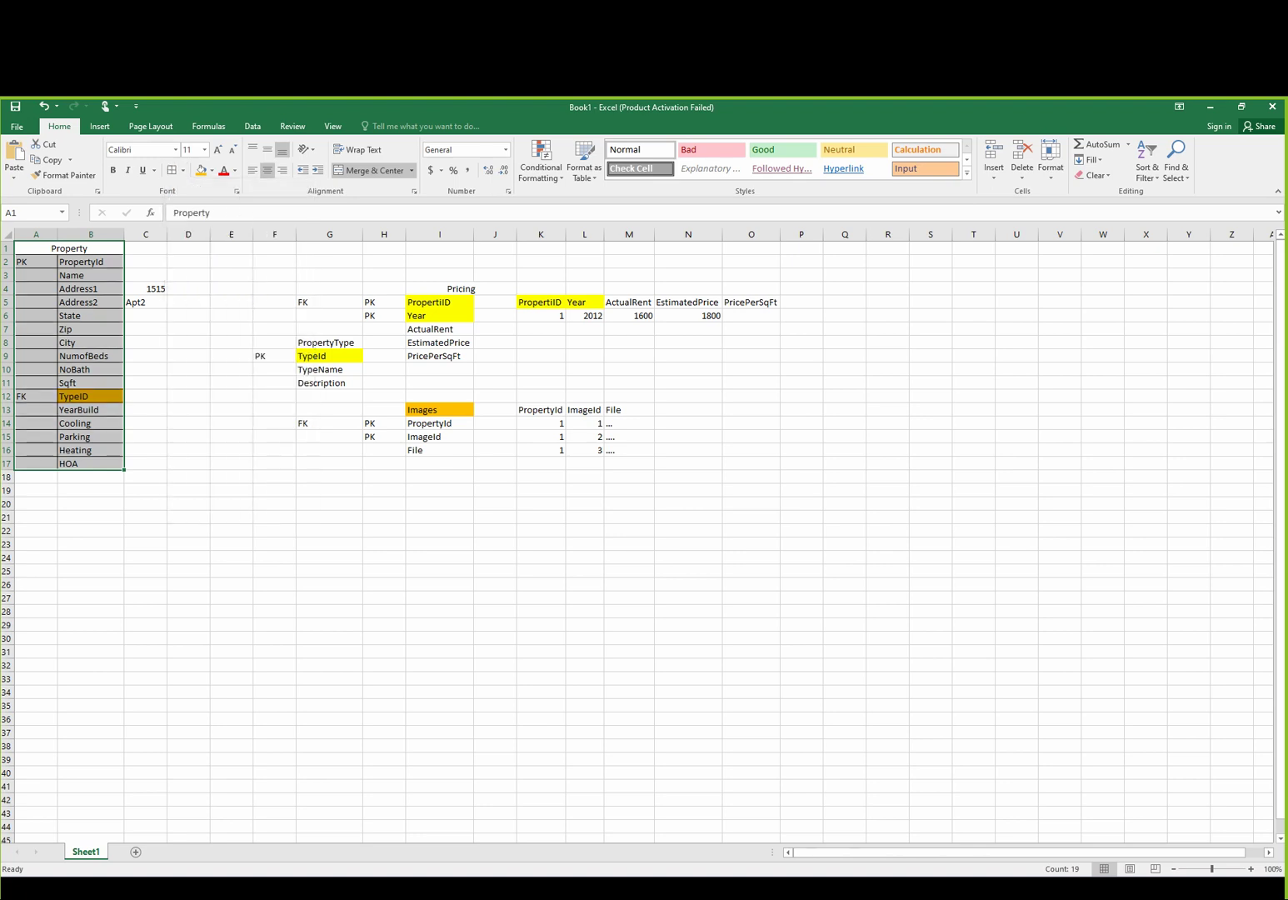
click(69, 248)
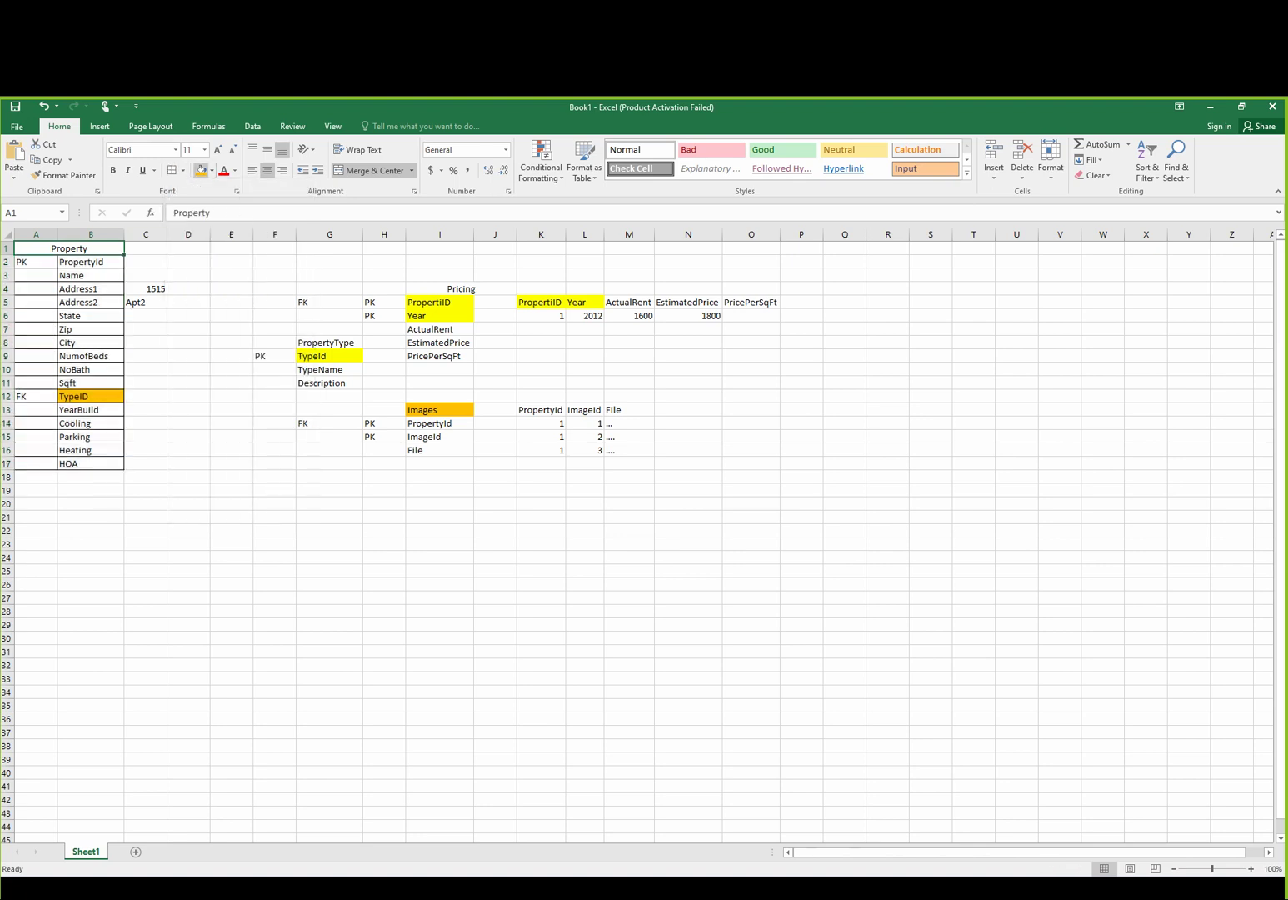
click(200, 170)
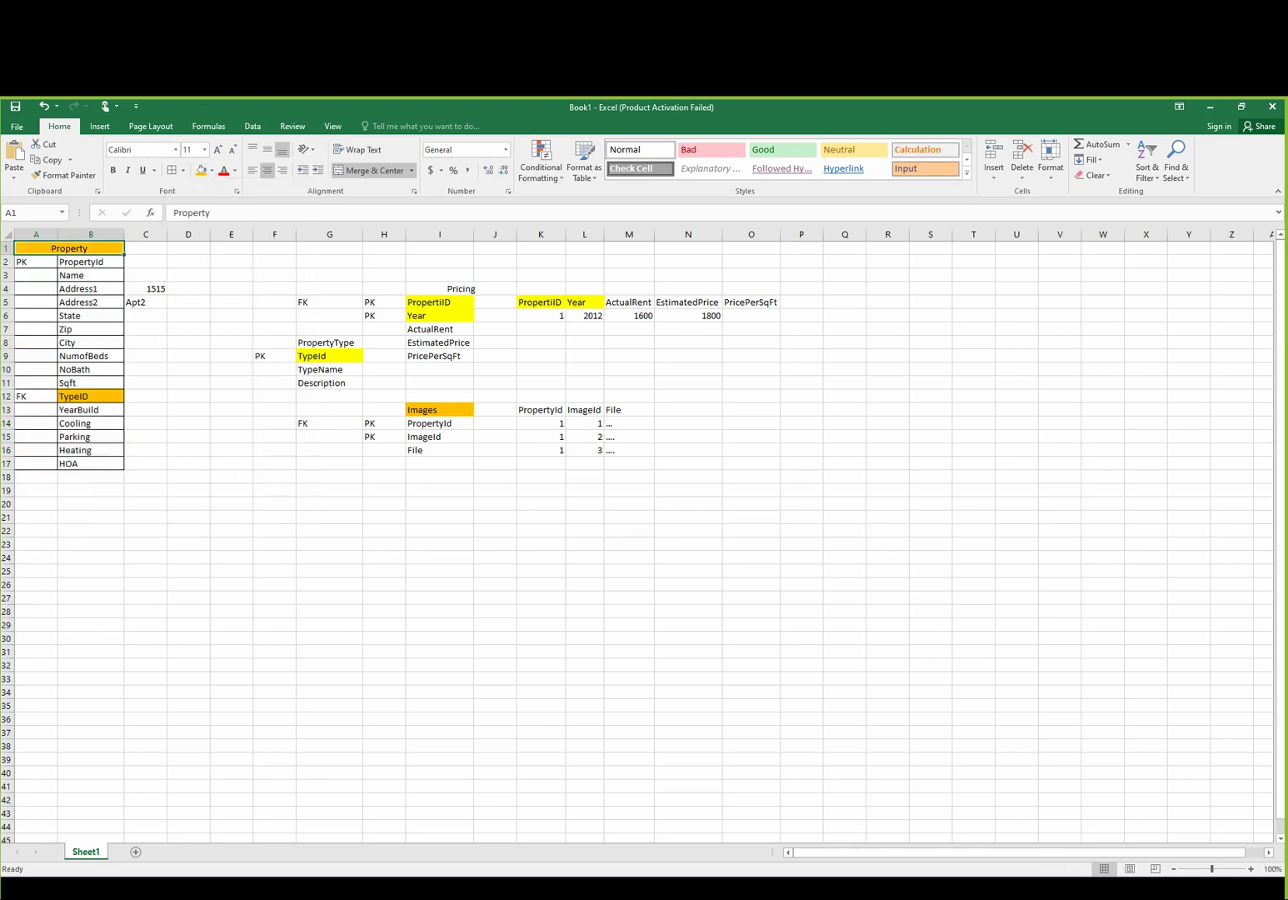
- Fill the PropertyType heading with orange and apply all borders to G8:G11
click(329, 342)
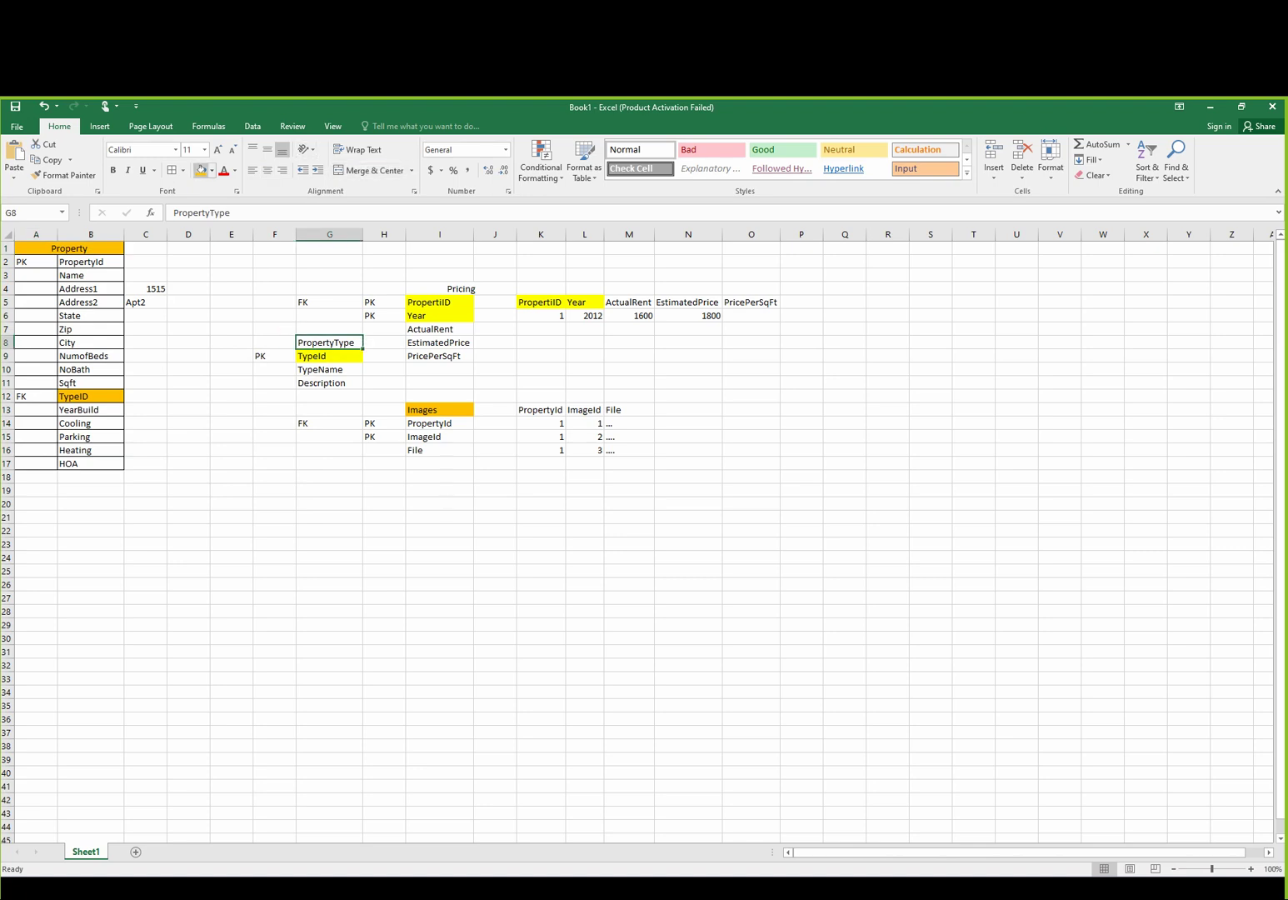
click(201, 170)
drag(329, 343, 333, 383)
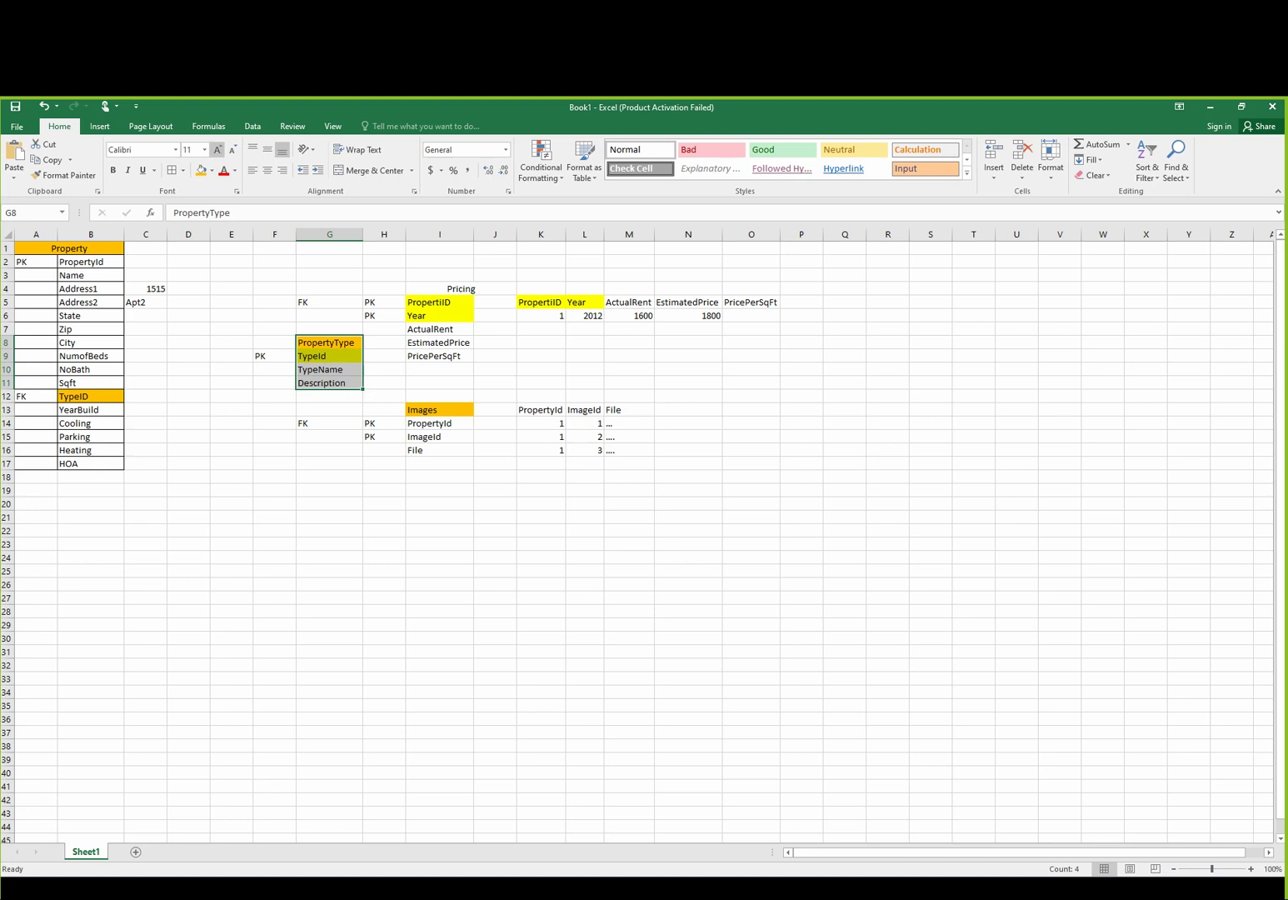
click(172, 170)
click(384, 343)
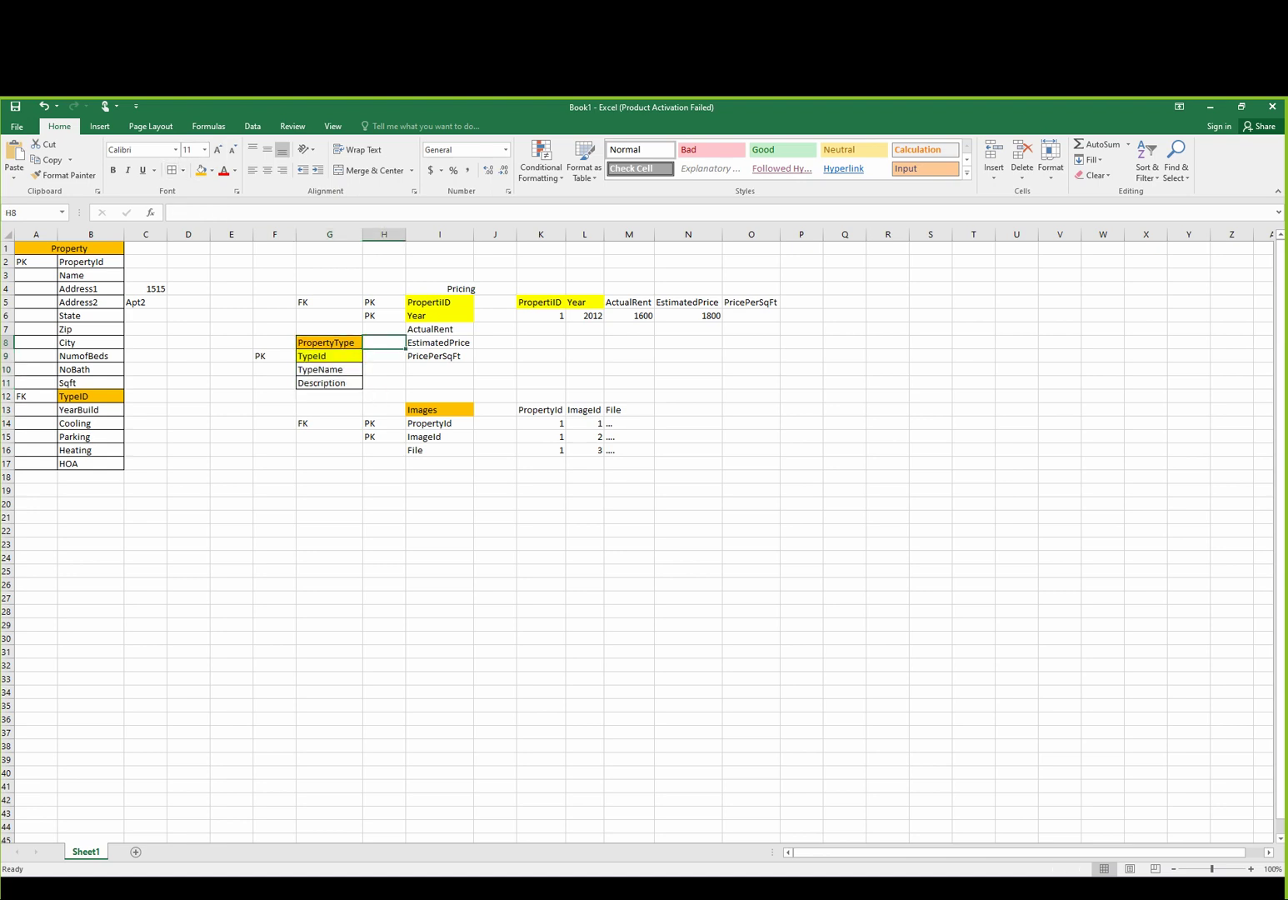
- Extend all borders to F8:G11 and merge and center the PropertyType heading across F8:G8
drag(275, 342, 329, 383)
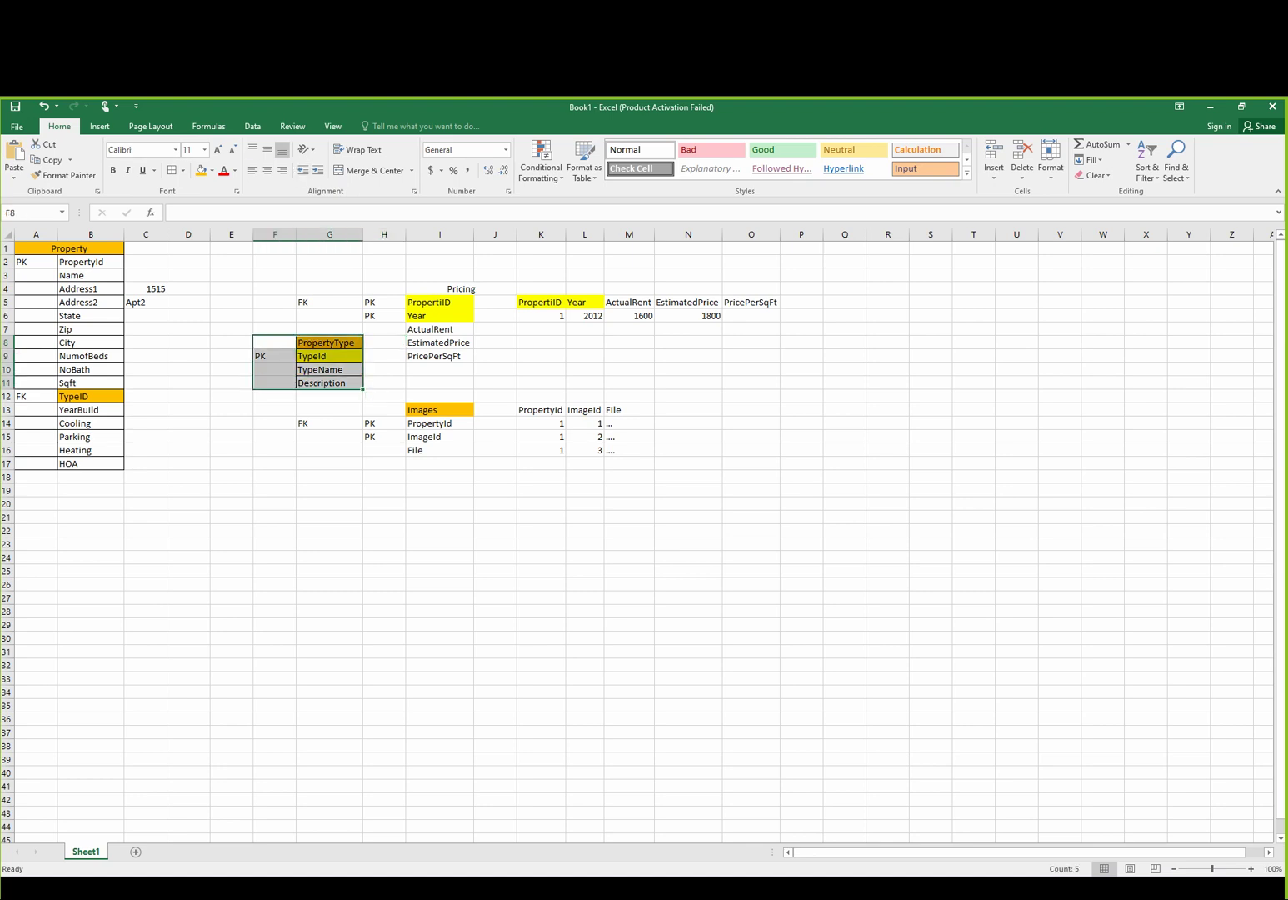
drag(329, 342, 275, 342)
click(367, 170)
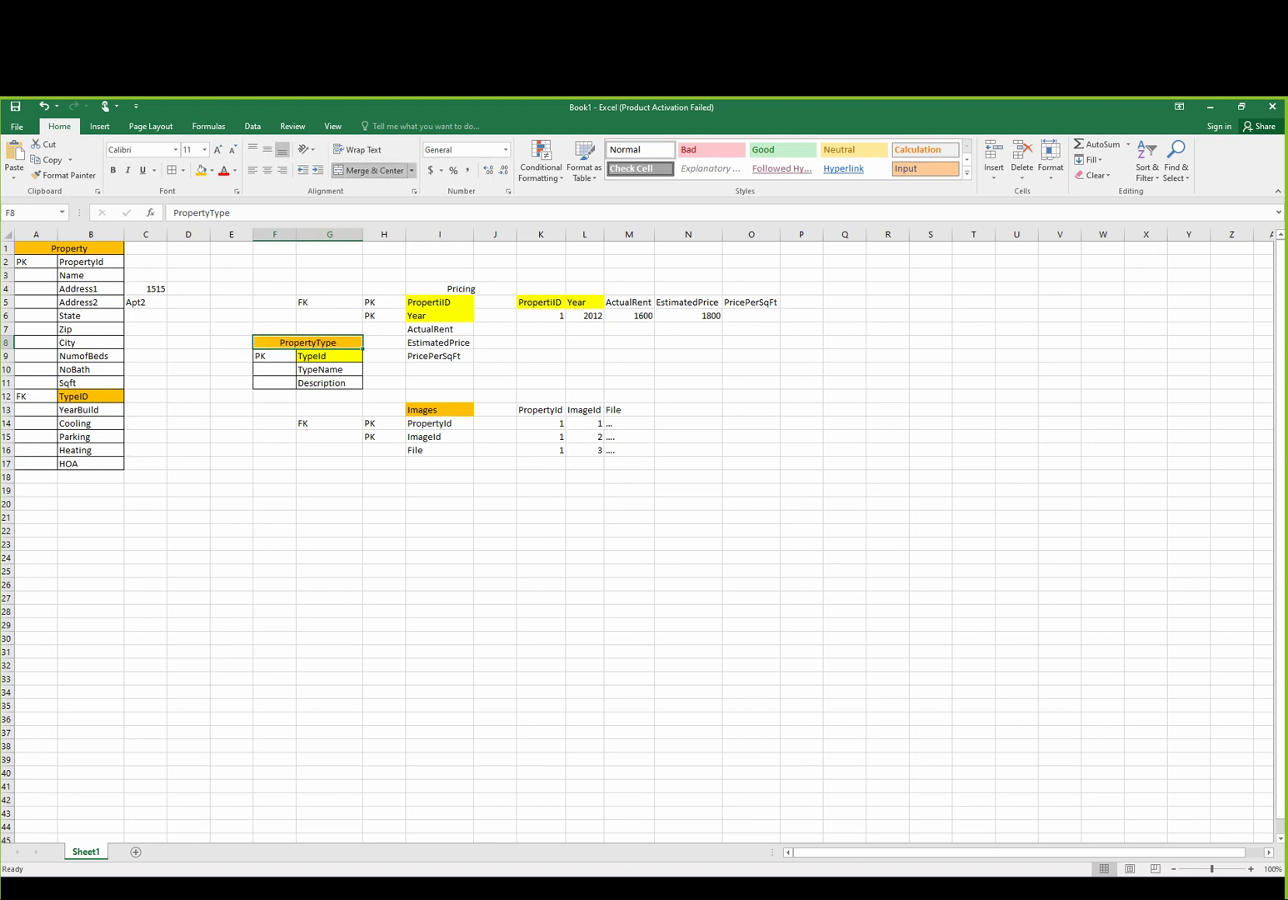
- Unmerge the Pricing heading and apply all borders to the pricing table in H4:I9
click(329, 436)
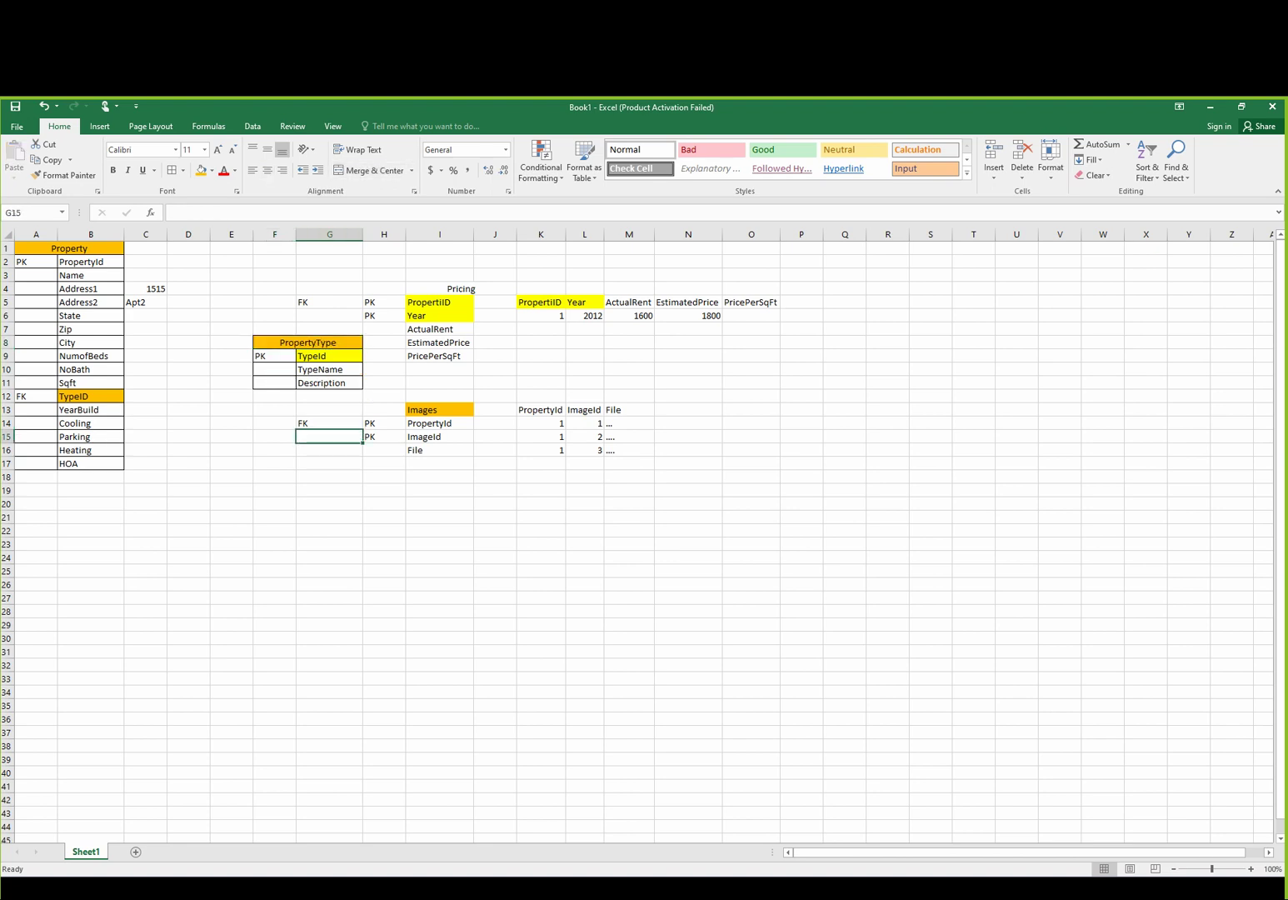
mouse_move(461, 288)
mouse_down()
mouse_move(367, 288)
mouse_move(440, 356)
mouse_up()
click(368, 170)
click(172, 170)
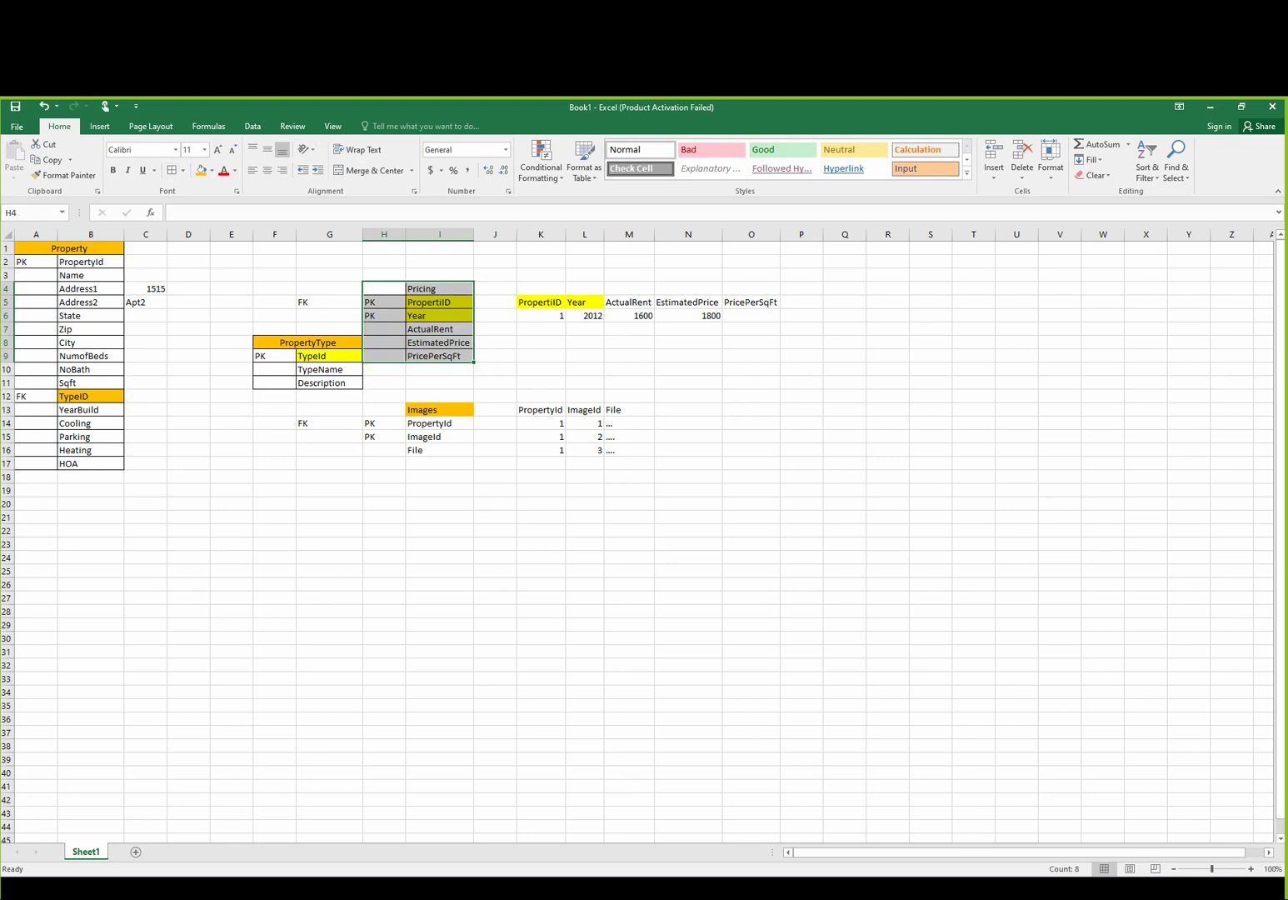
- Try to move the PropertyType table out of F8:G11 toward the Property table
drag(308, 343, 223, 390)
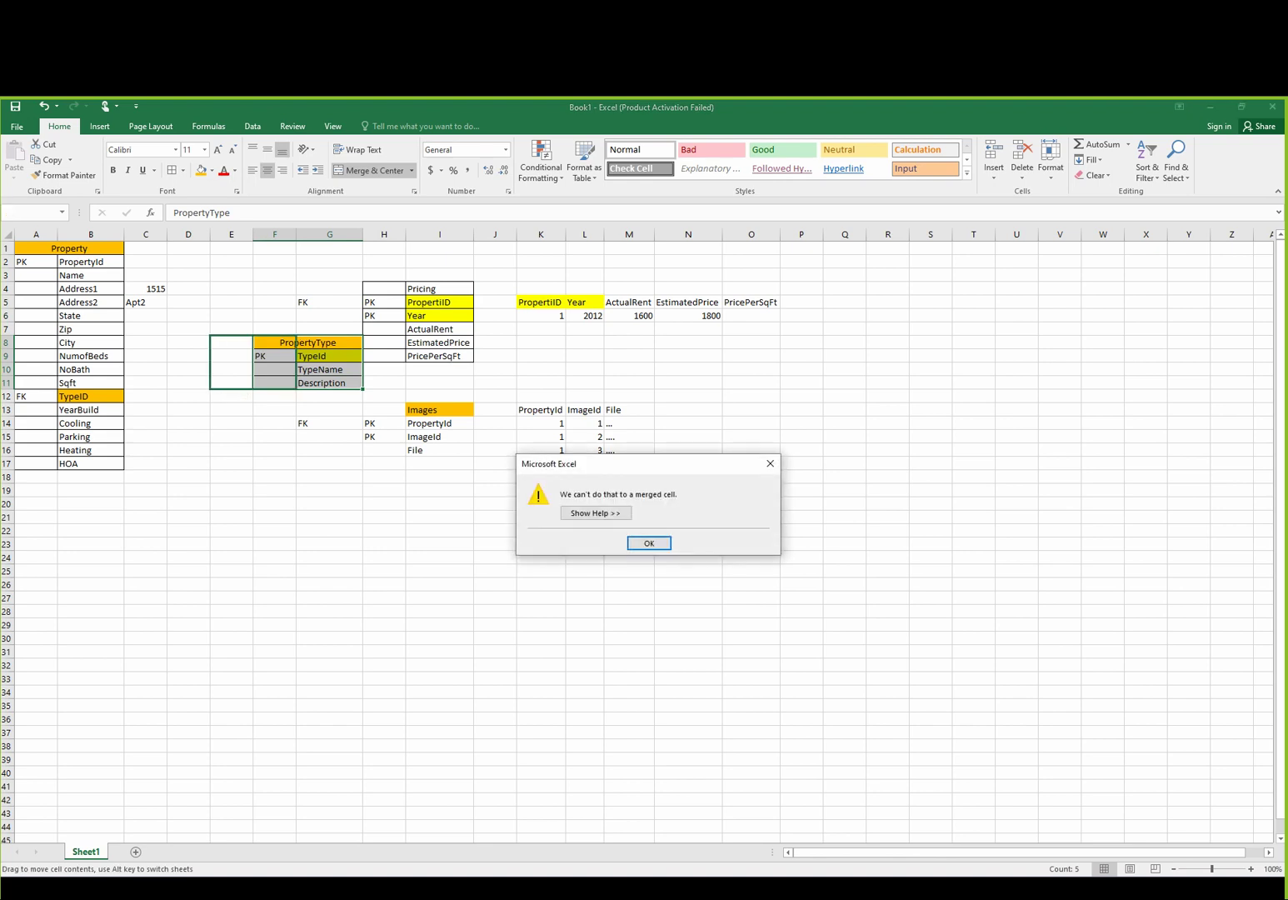
click(650, 542)
click(495, 558)
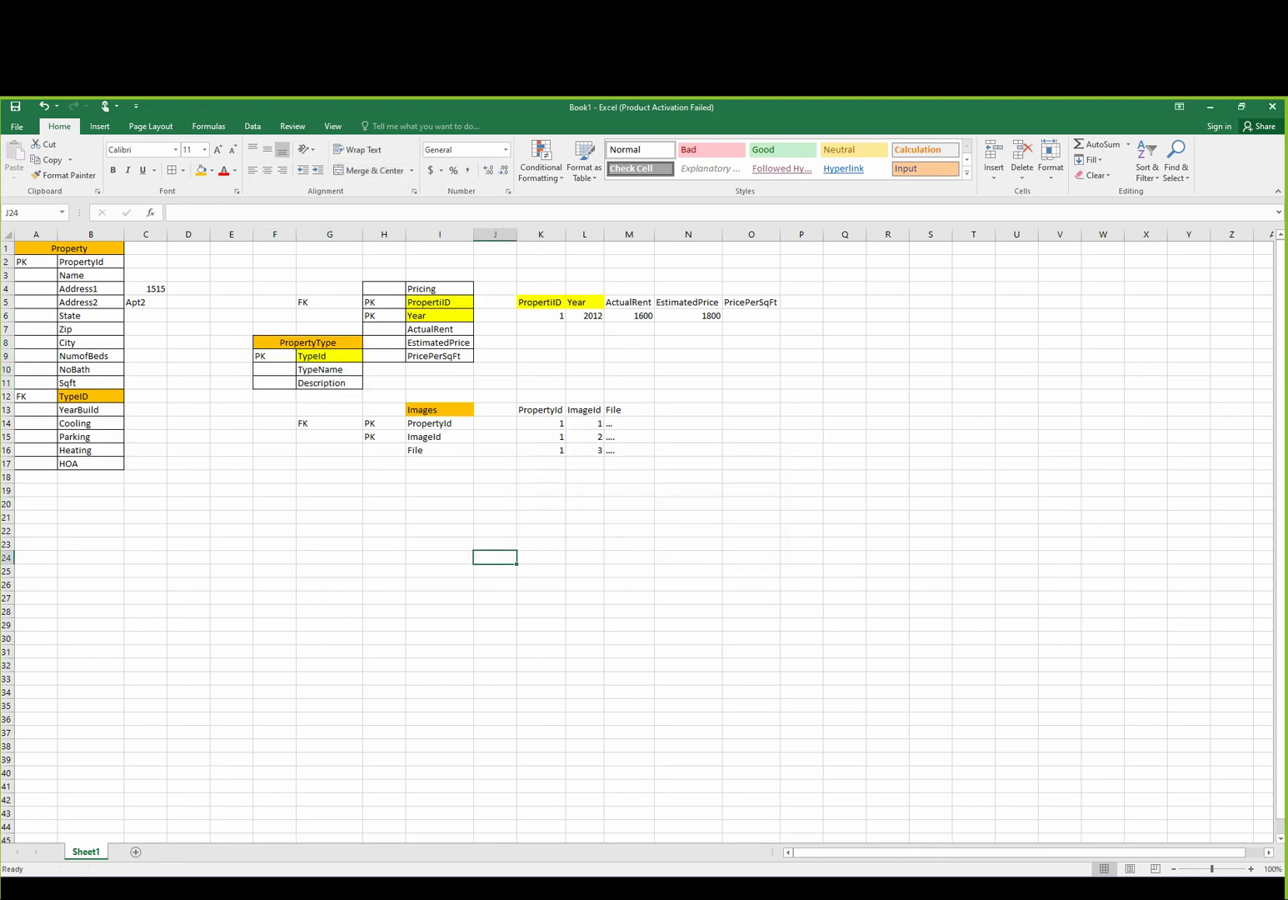
- Change the Images table heading in I13 to "PropertyImages"
drag(384, 410, 439, 410)
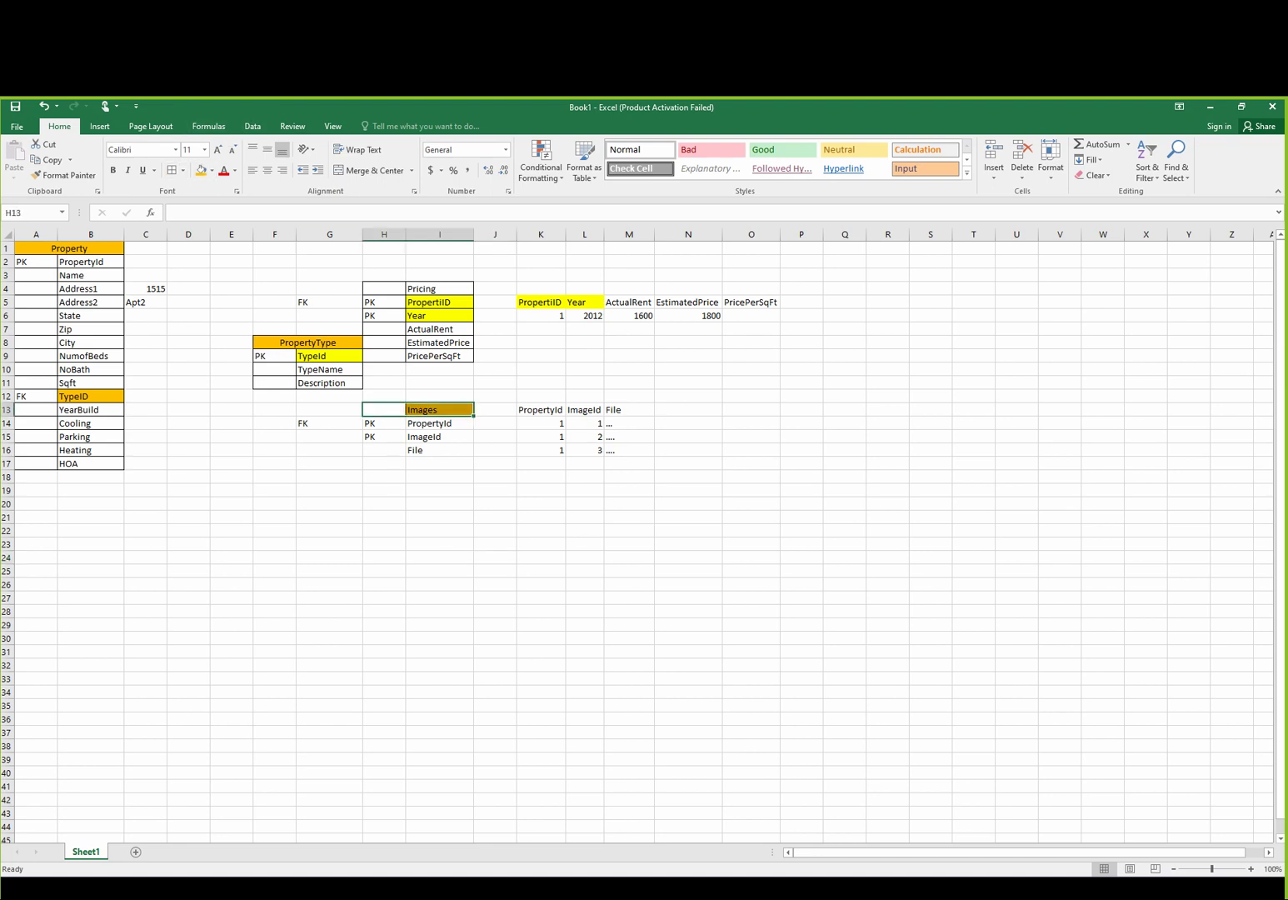
double_click(439, 409)
text(Propert)
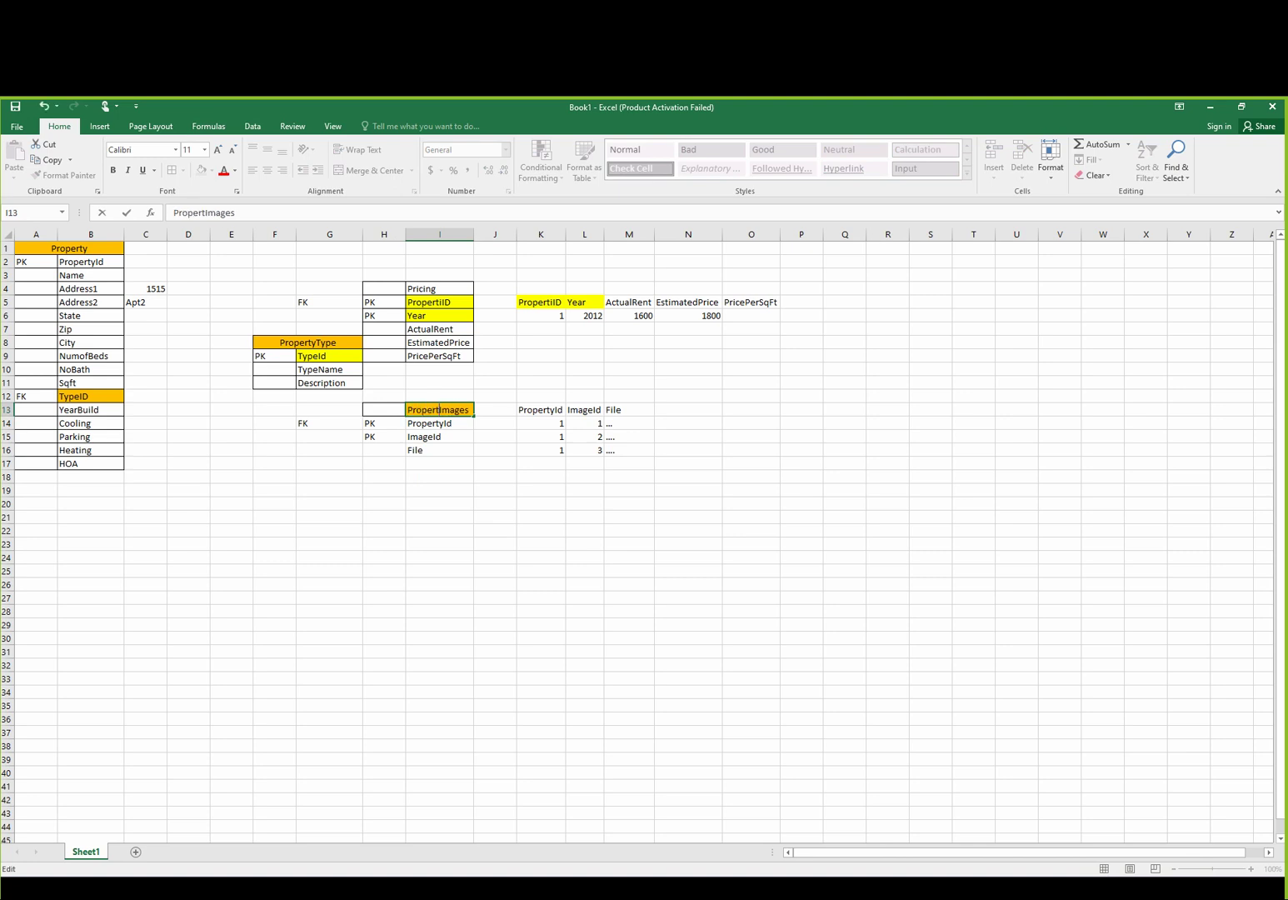
text(y)
key(BackSpace)
click(439, 504)
- Merge and center the PropertyImages heading across H13:I13 and apply all borders to H13:I16
drag(384, 409, 439, 409)
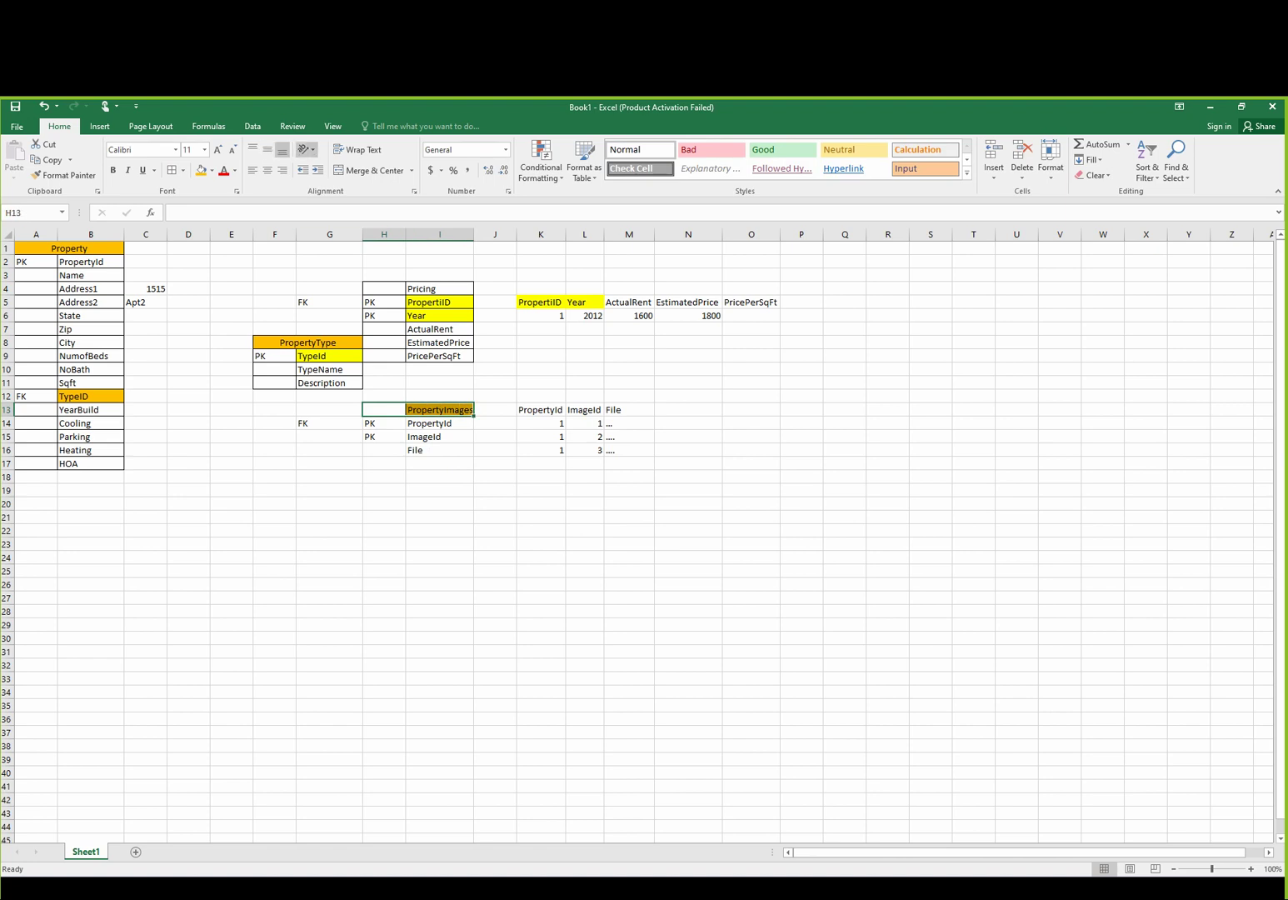
click(367, 170)
click(439, 450)
click(439, 504)
drag(384, 409, 439, 450)
click(173, 170)
click(189, 530)
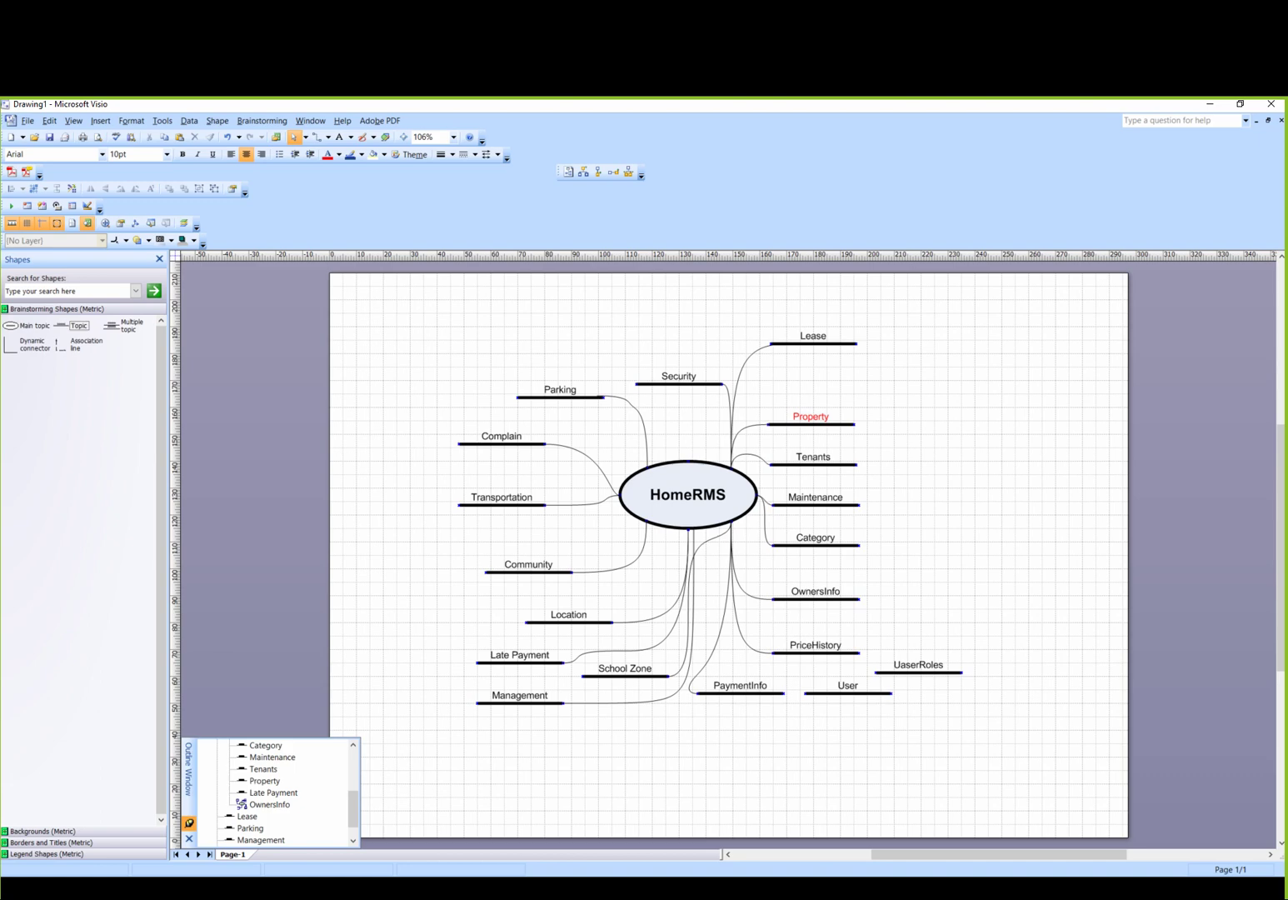
- Insert a new foreground page named Page-2 in the Visio drawing
right_click(233, 854)
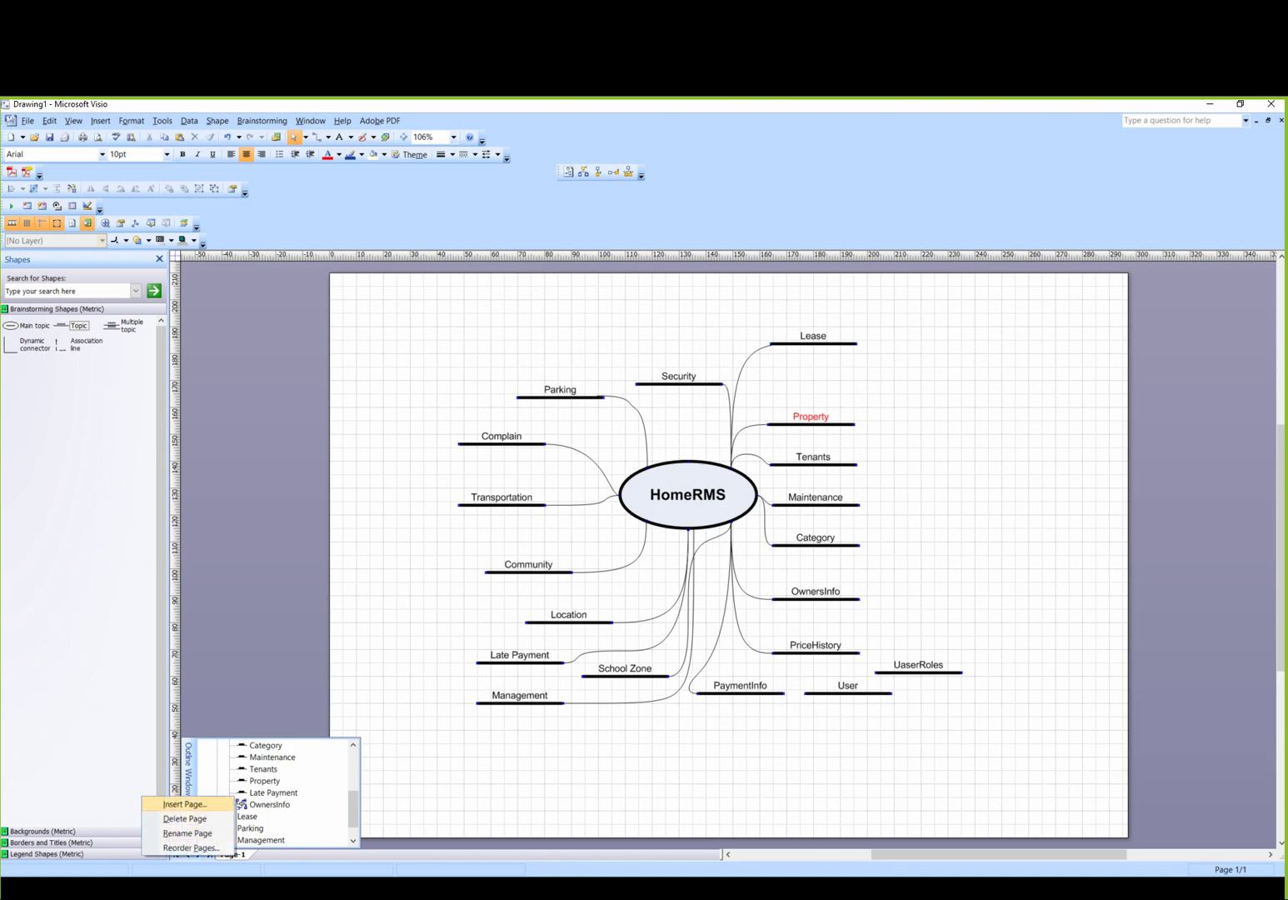
click(184, 805)
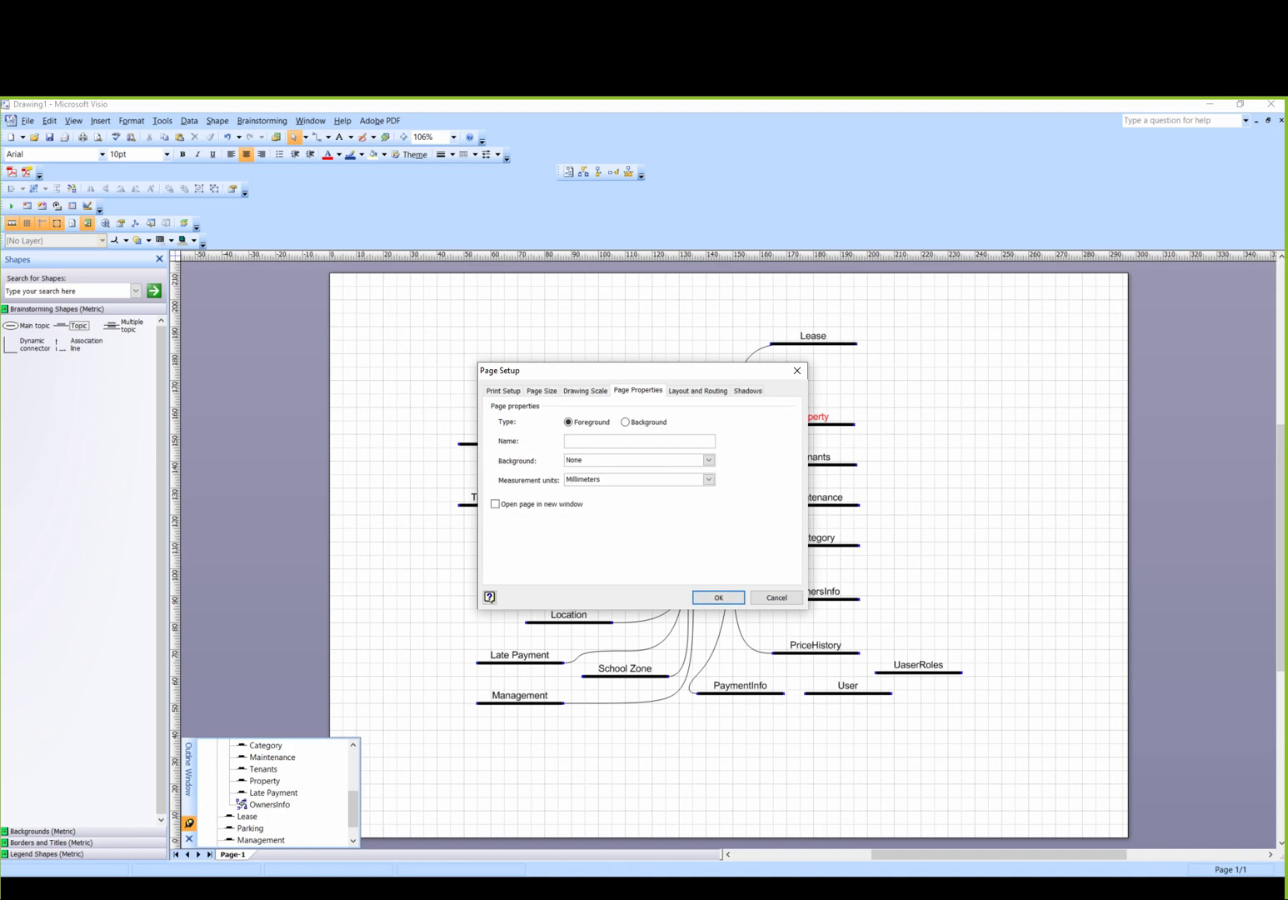
text(Page-2)
key(Return)
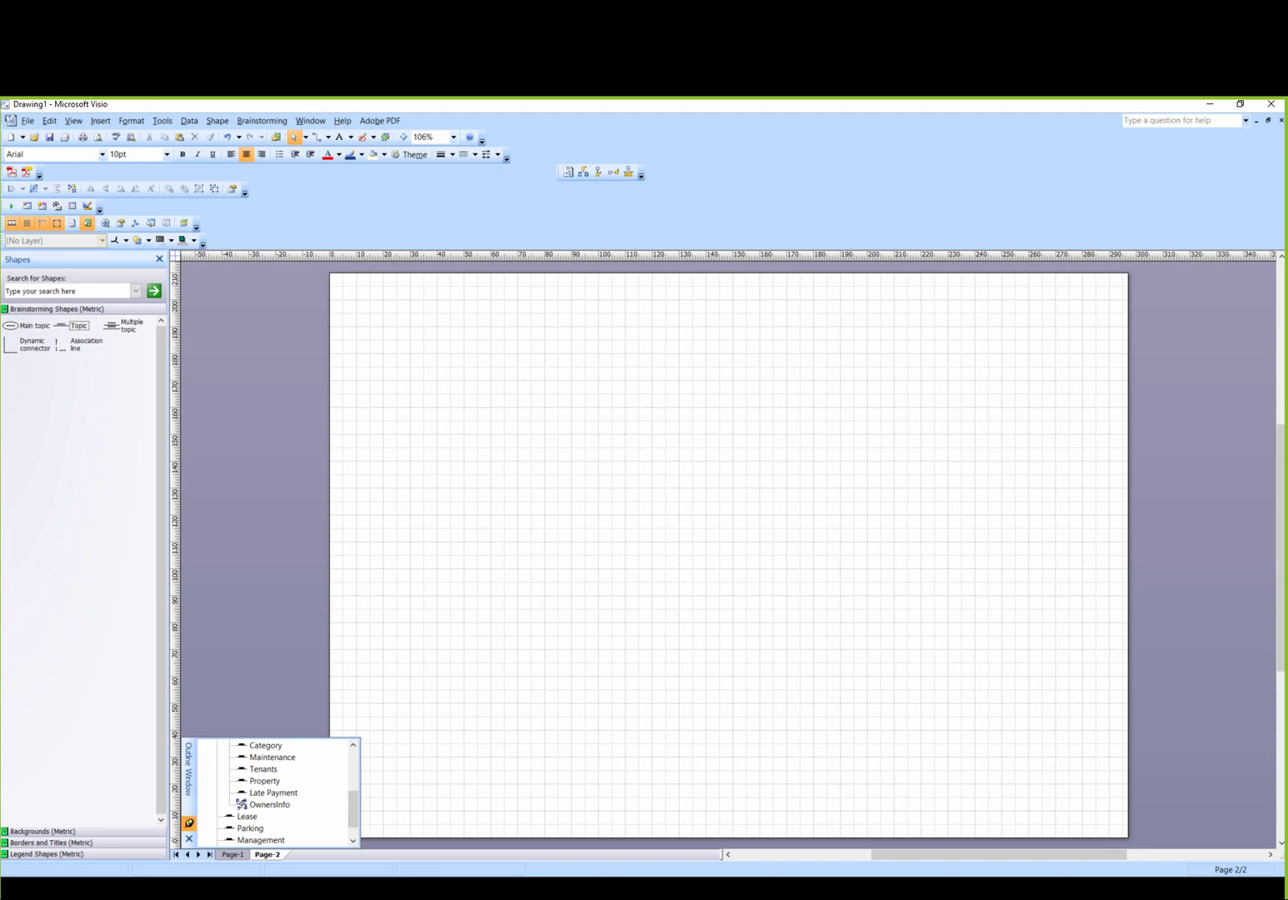
- Paste the Property table picture on Page-2 and place it near the page's upper-left corner
key(ctrl+v)
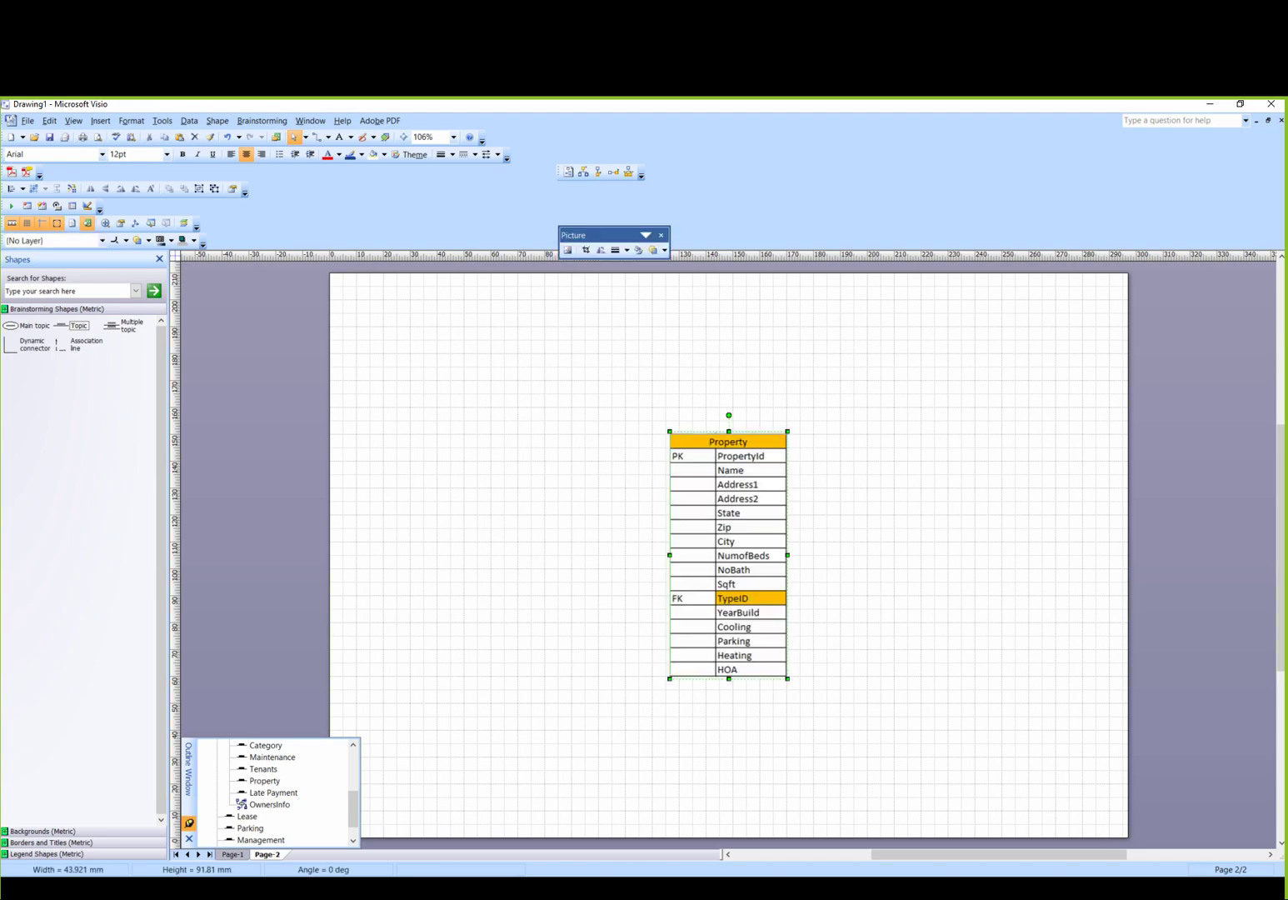
drag(728, 555, 422, 436)
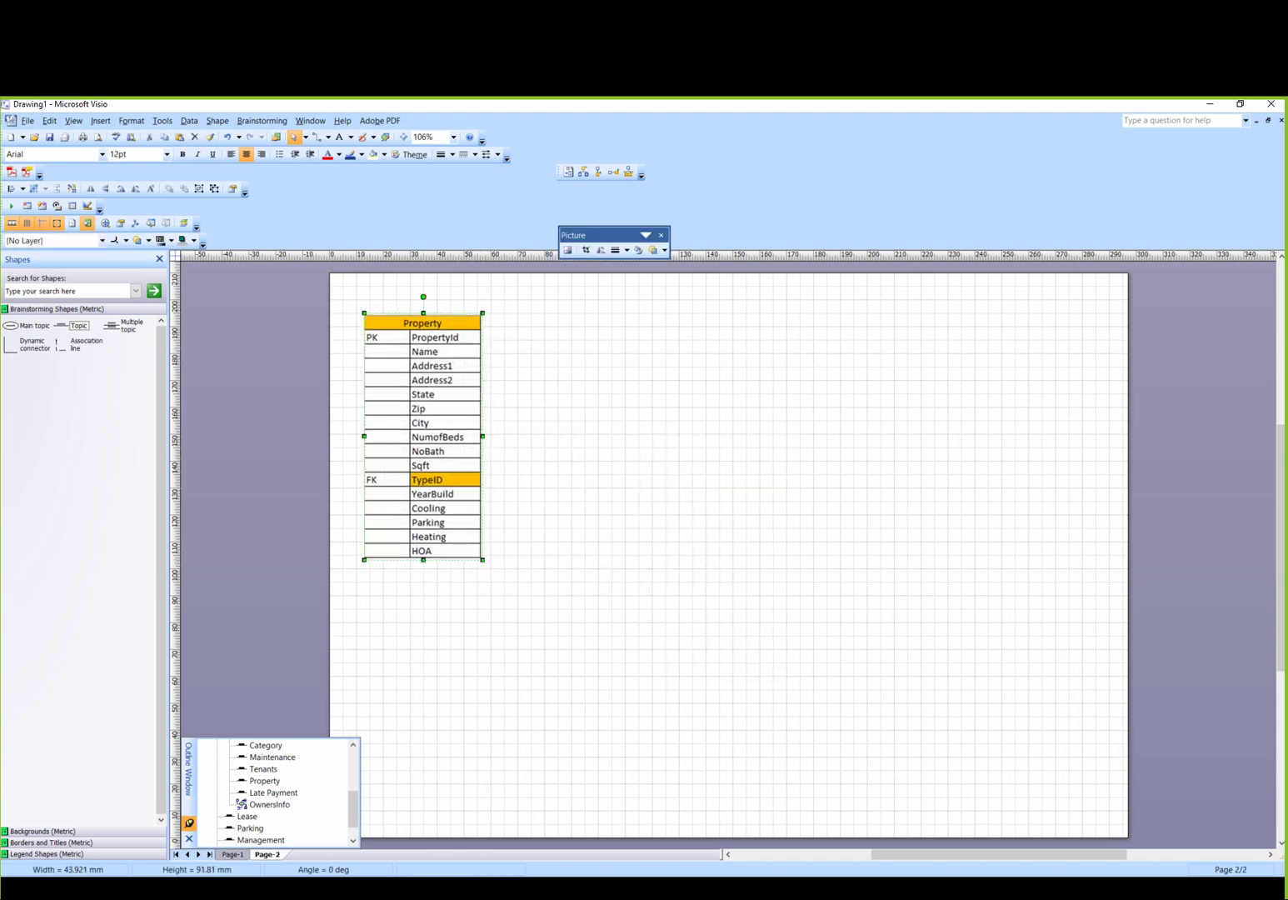
key(Escape)
- Capture the PropertyType table from Excel, paste it in Visio, and place it beside the Property table's upper half
key(alt+Tab)
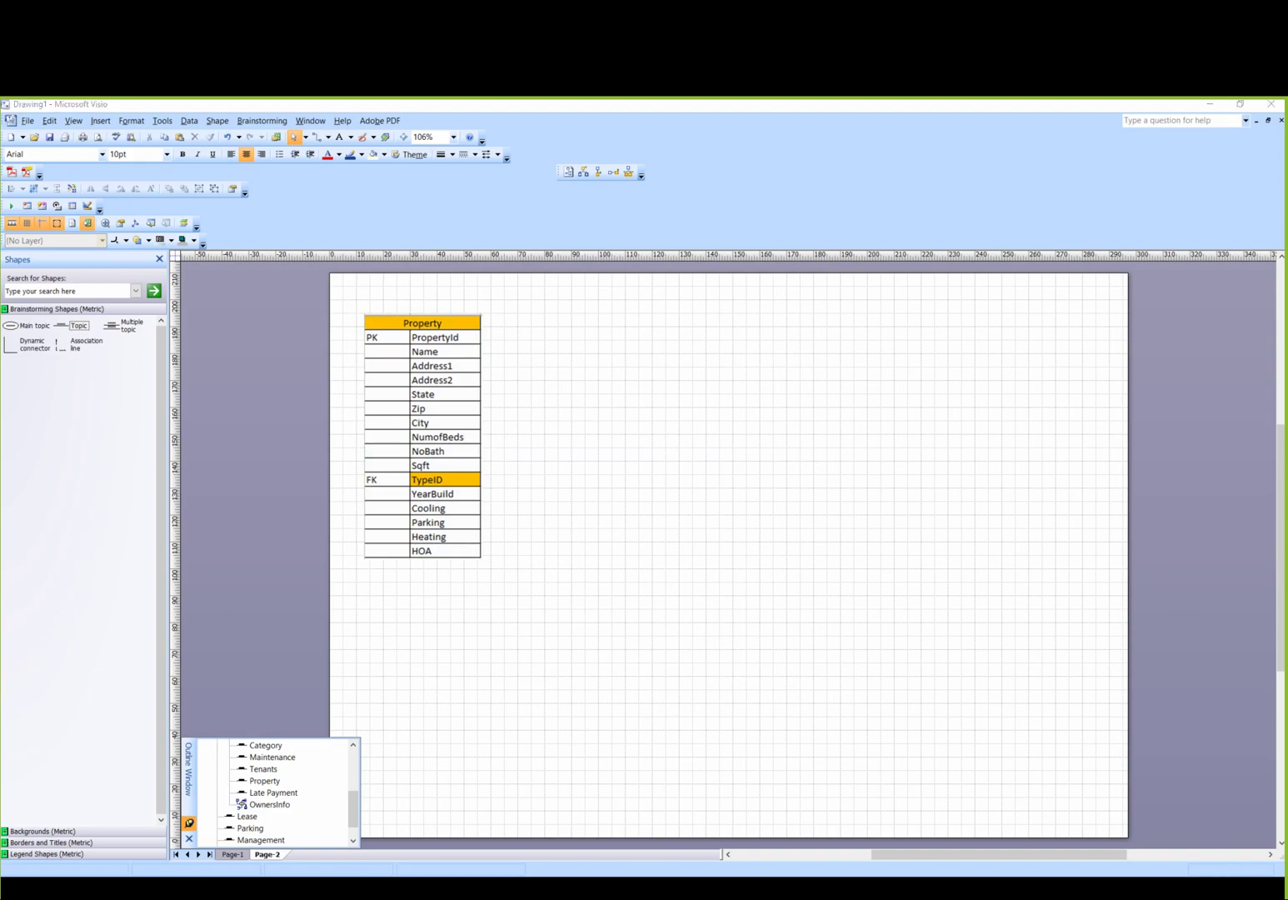
key(alt+Tab)
click(541, 543)
key(ctrl+v)
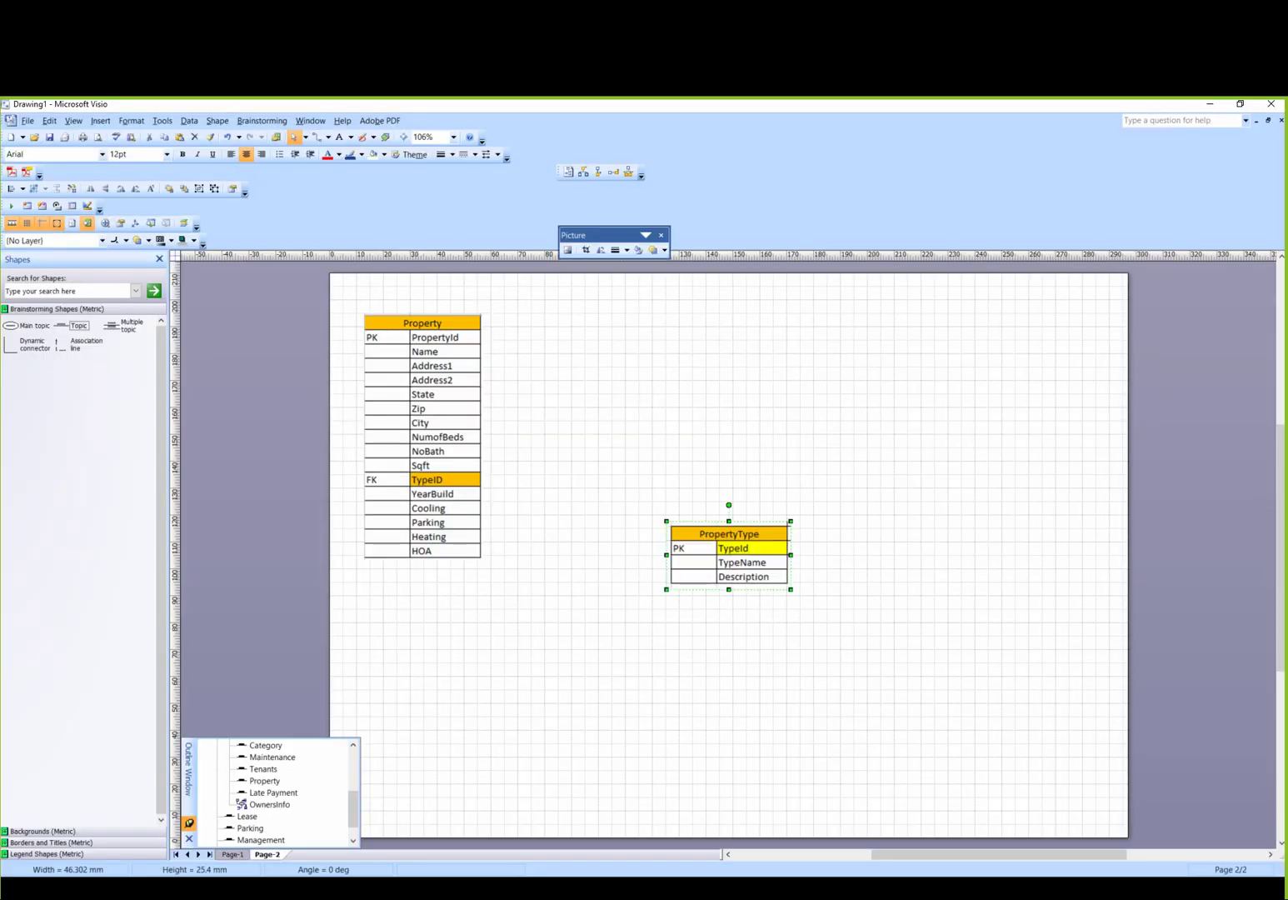
drag(729, 554, 616, 400)
key(Escape)
- Capture the Pricing table from Excel, paste it on Page-2 in Visio, and place it below the PropertyType table
key(alt+Tab)
click(274, 464)
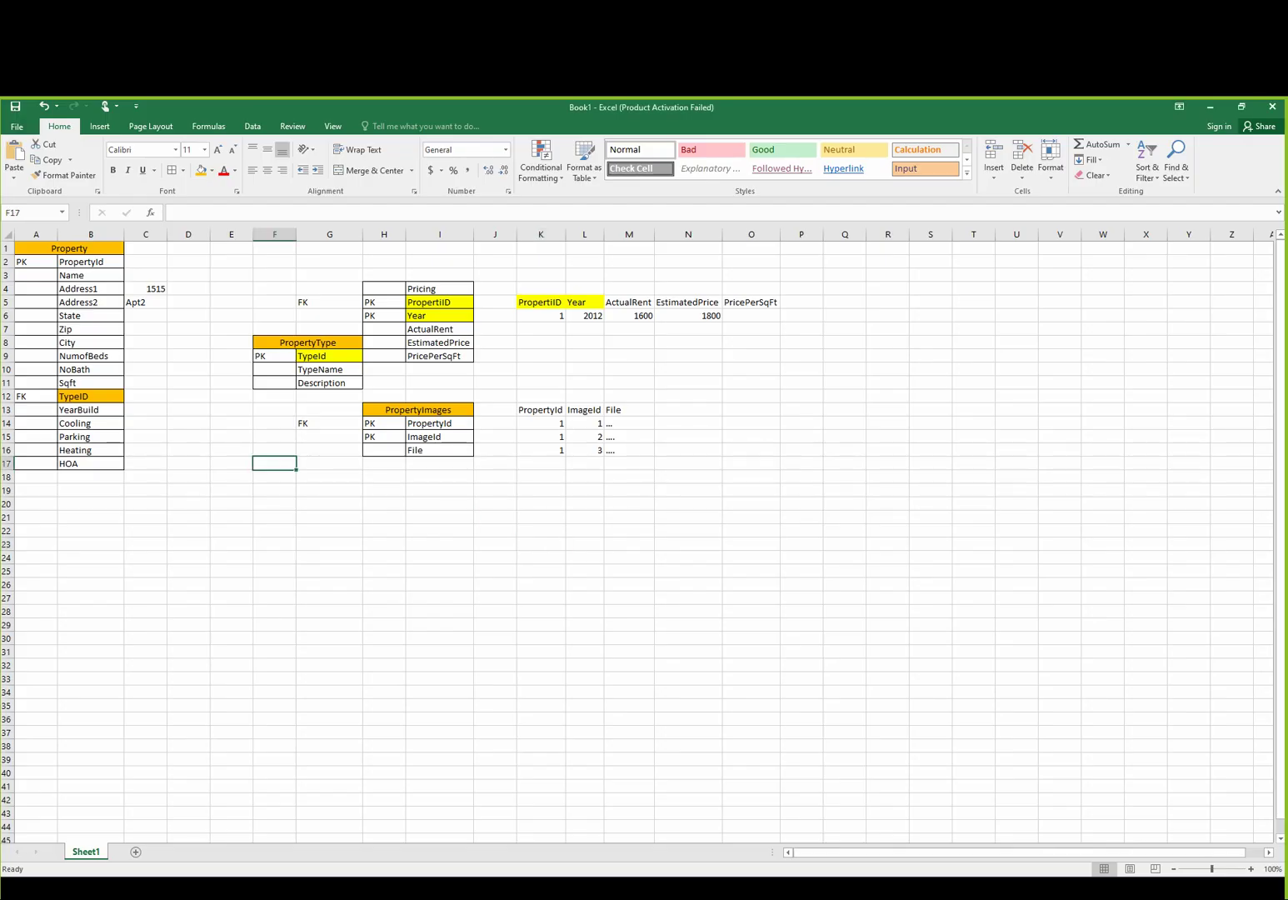
key(super+shift+s)
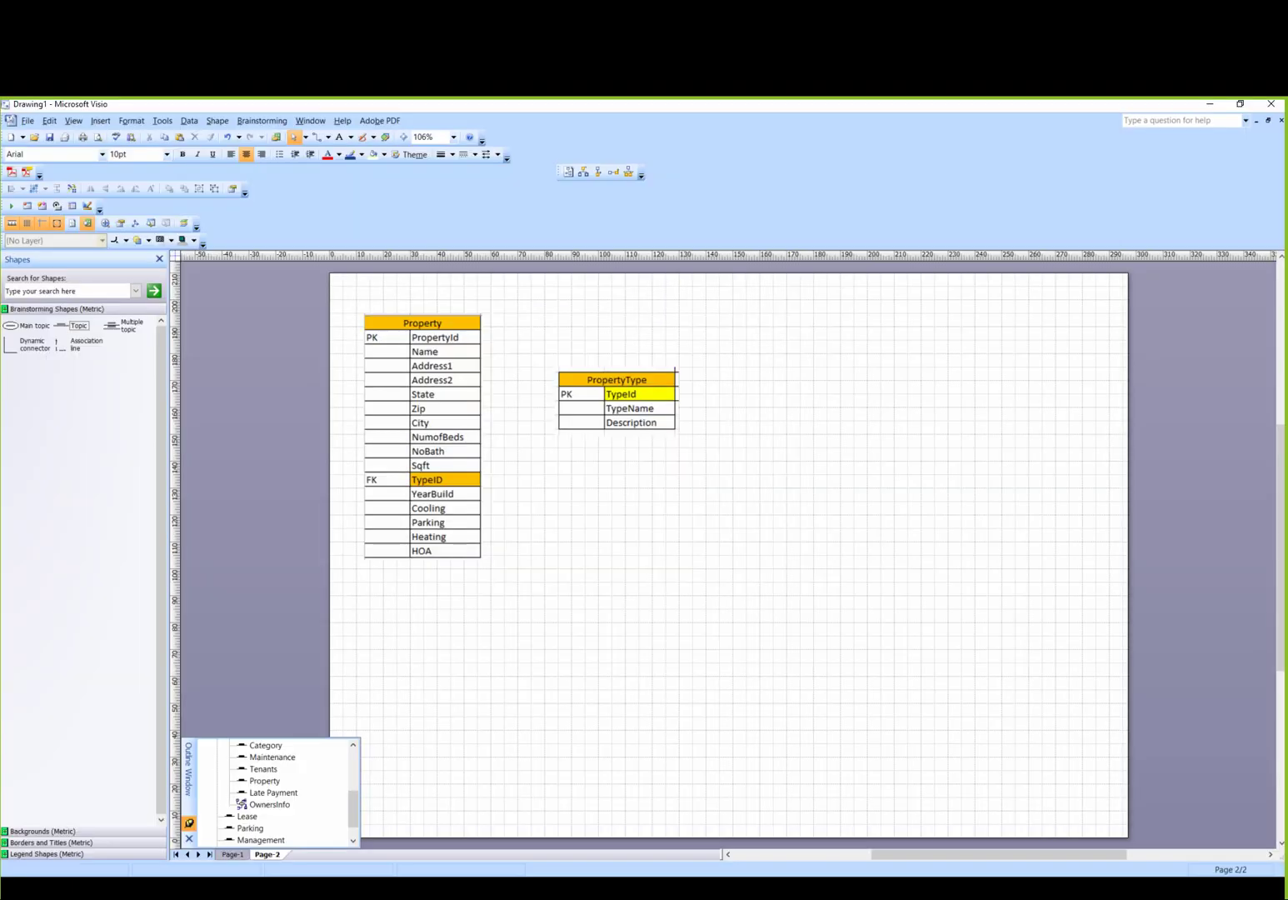
key(ctrl+v)
drag(729, 555, 652, 520)
key(Escape)
- Paste a capture of the Excel PropertyImages table right of the other tables in Visio and shift the Pricing table lower
key(alt+Tab)
click(541, 543)
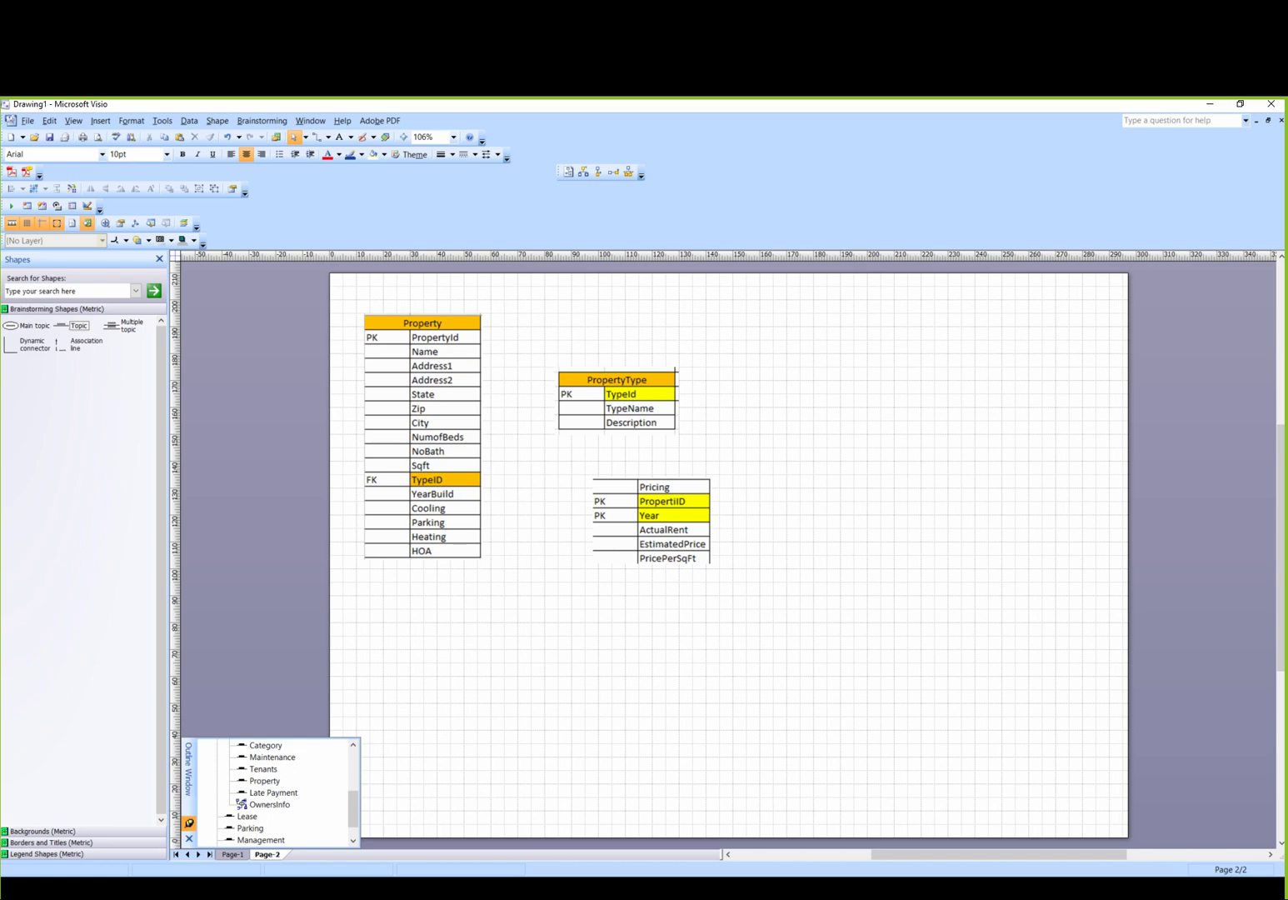
key(ctrl+v)
drag(720, 550, 867, 478)
drag(652, 521, 625, 580)
drag(867, 479, 764, 479)
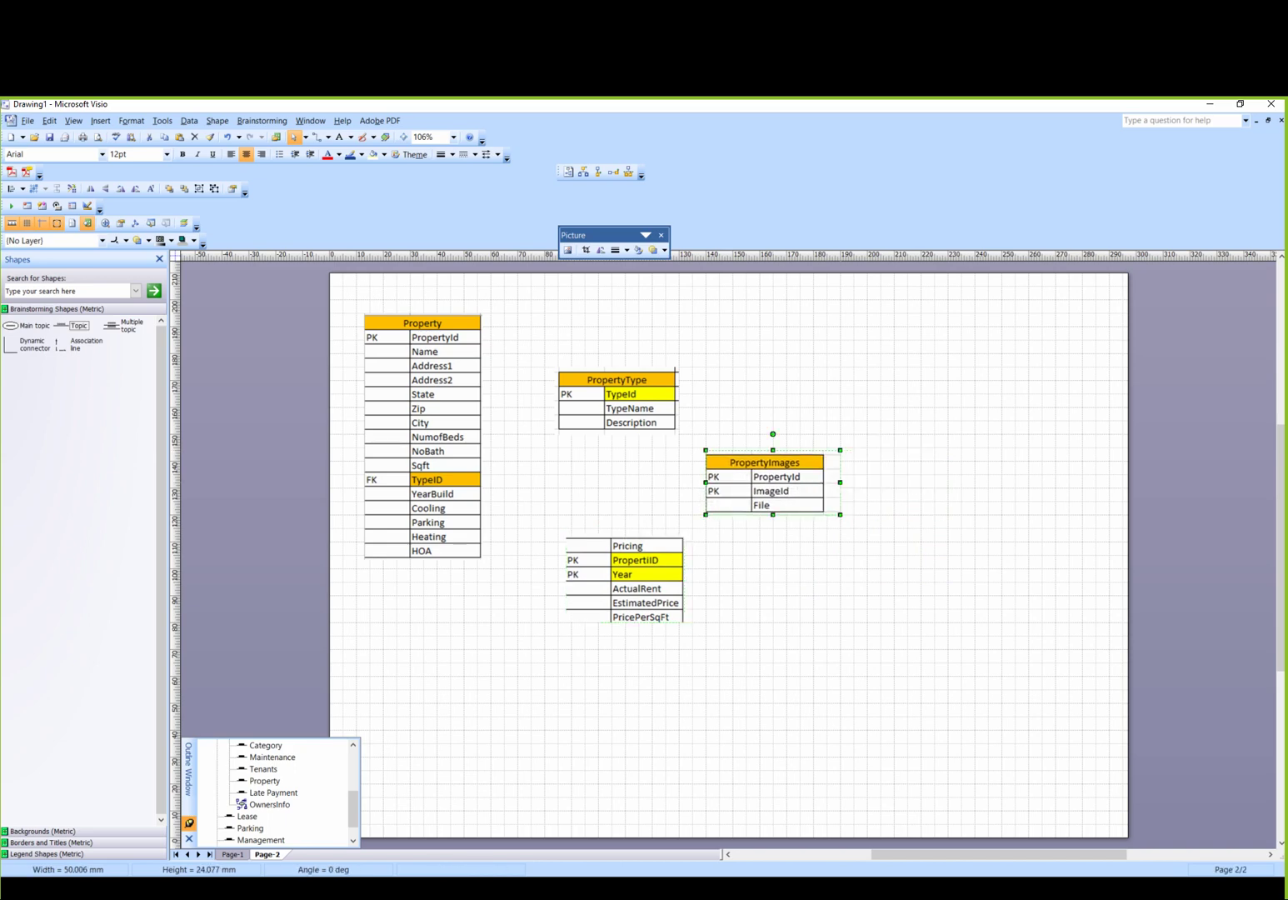
- Draw a connector from the Property table's edge to the PK cell of the PropertyType table
click(422, 436)
click(617, 401)
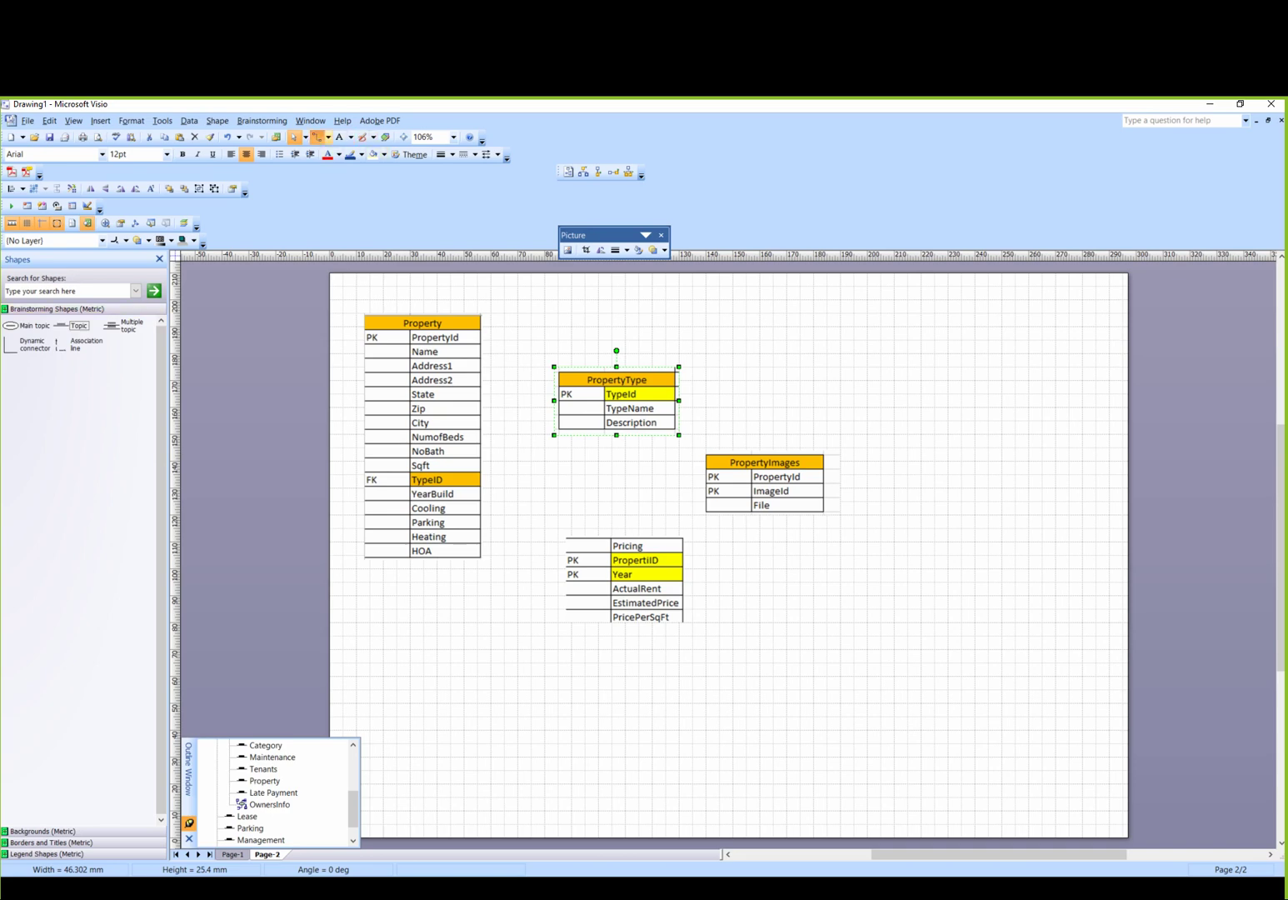
click(317, 137)
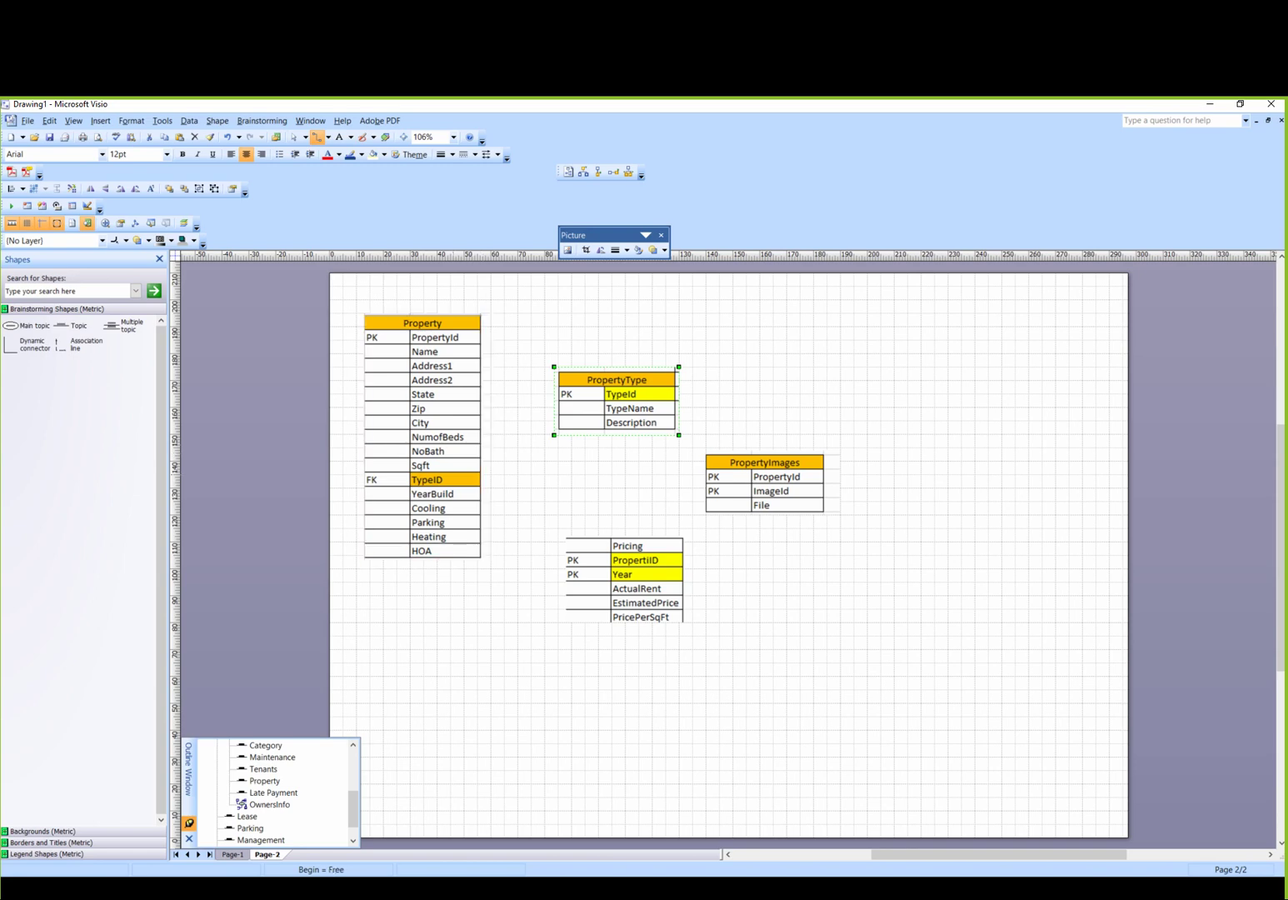
drag(477, 399, 570, 394)
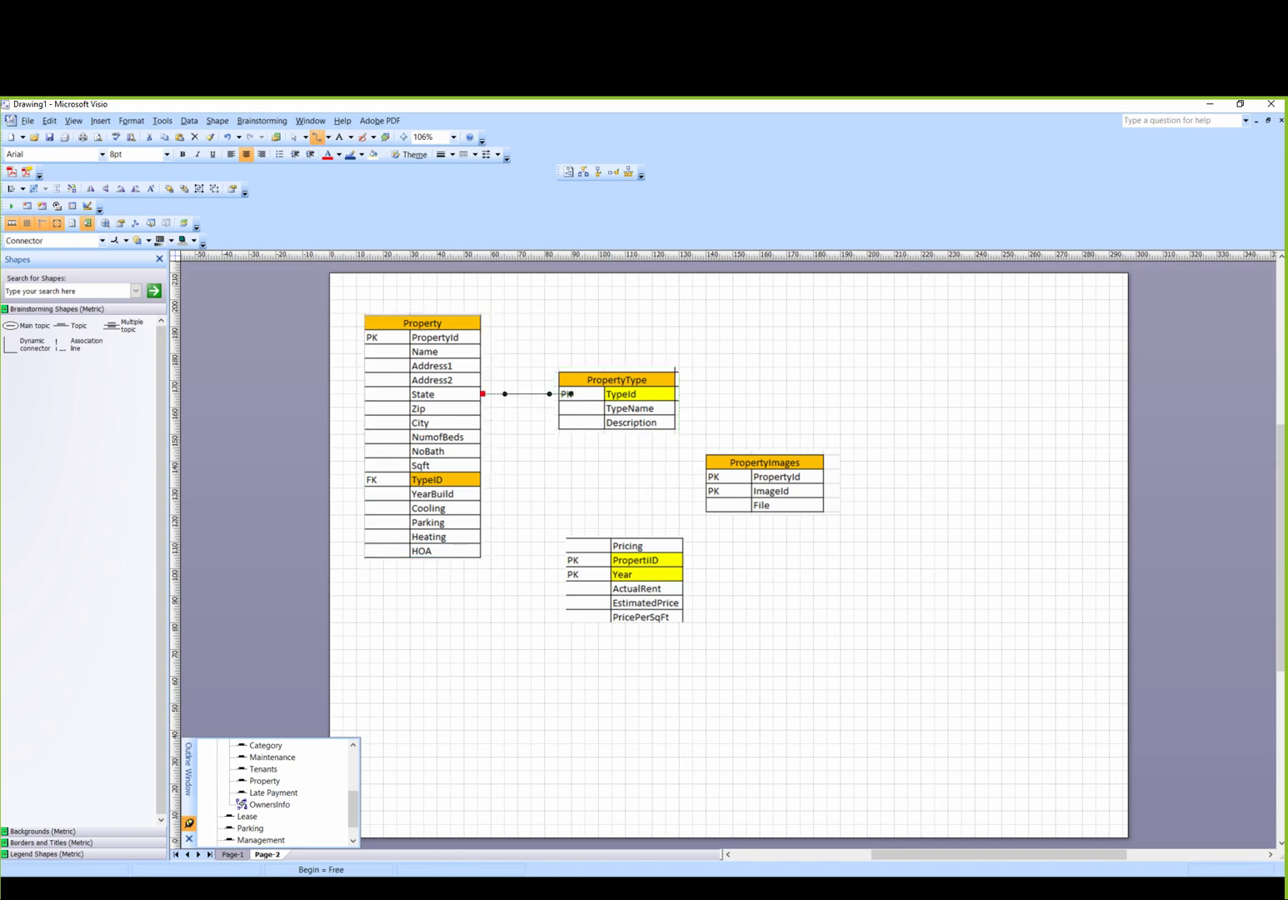
key(Escape)
- Label the connector between Property and PropertyType "*-1"
double_click(526, 394)
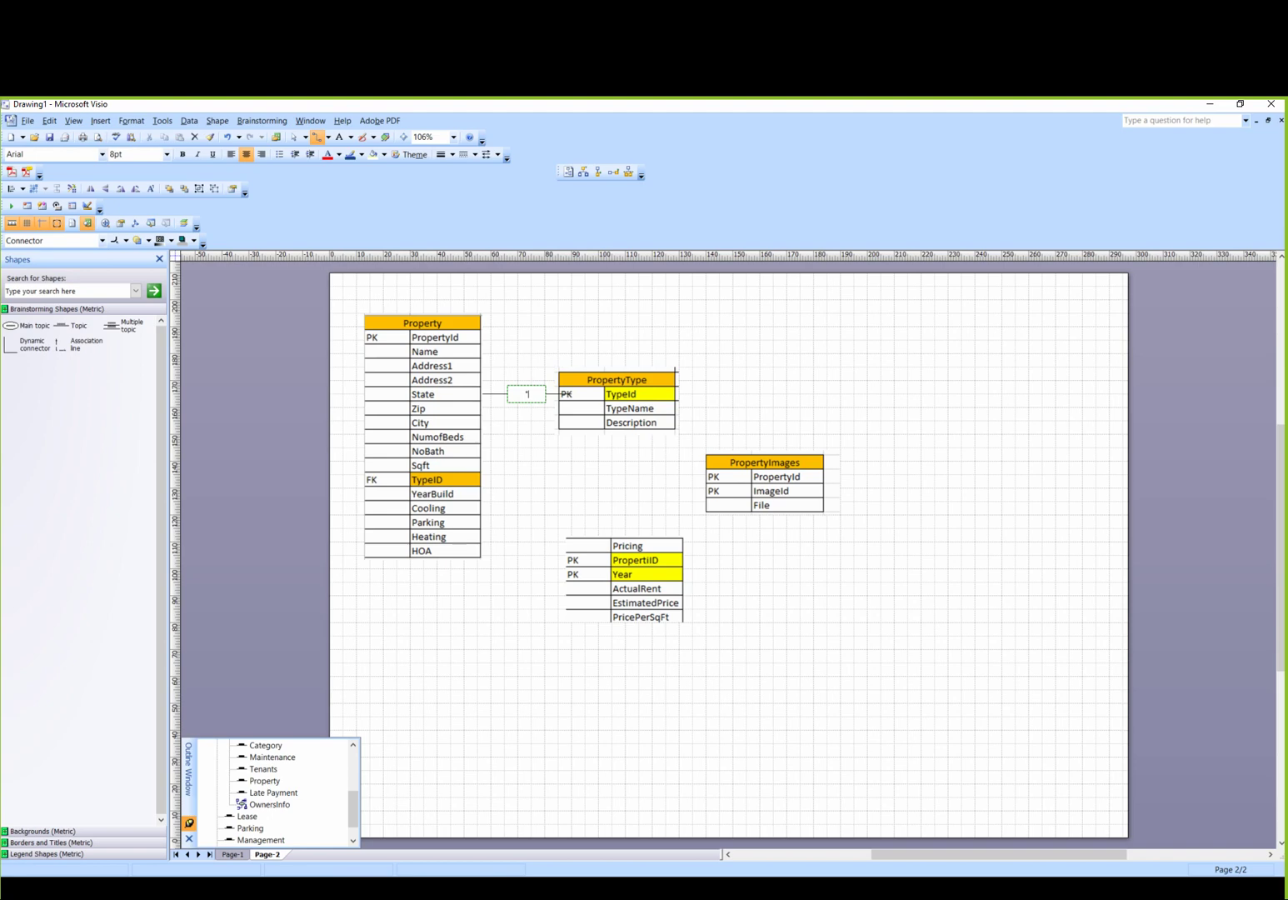
text(*-1)
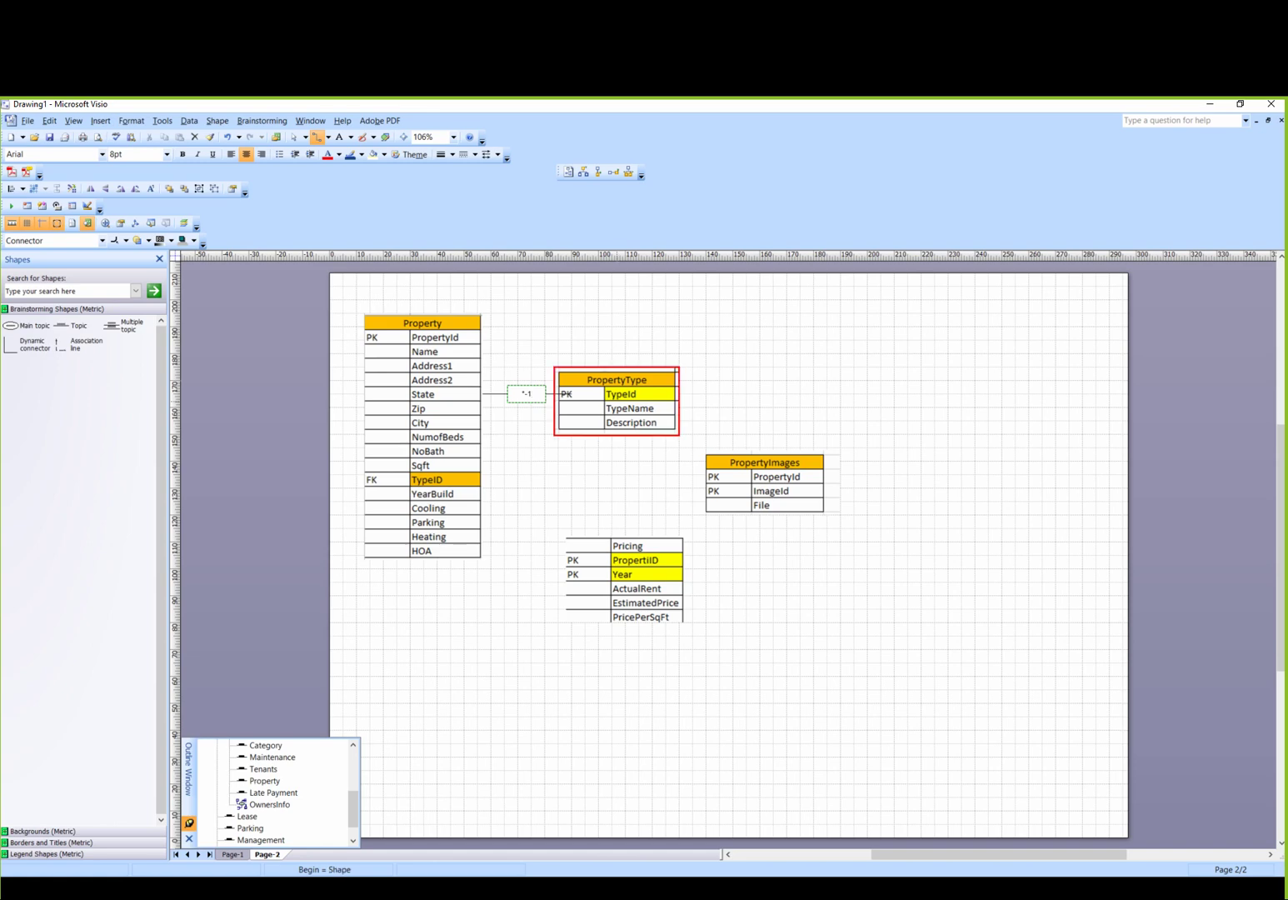
click(617, 401)
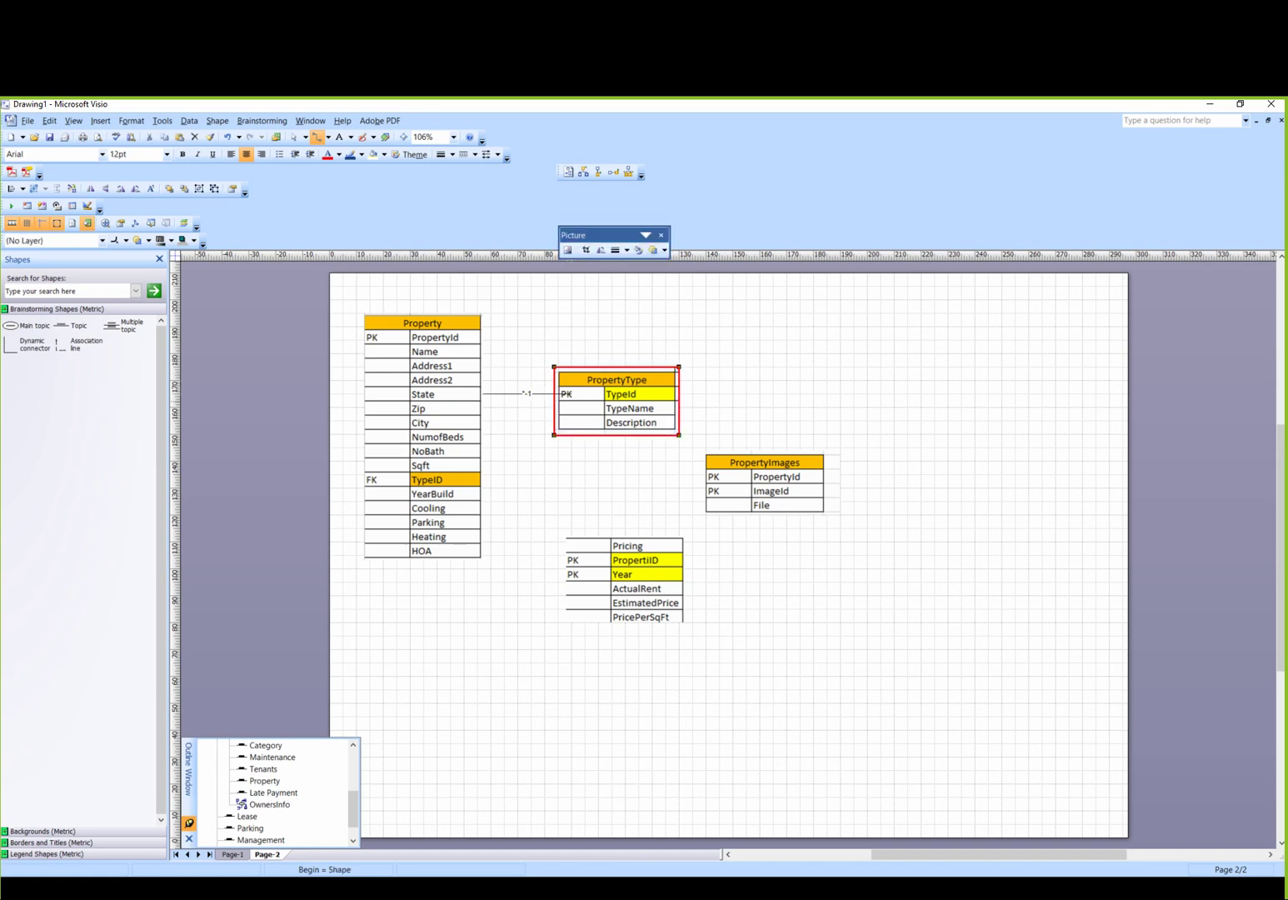
- Draw connectors from the PropertyImages and Pricing tables to PropertyId in the Property table
click(764, 483)
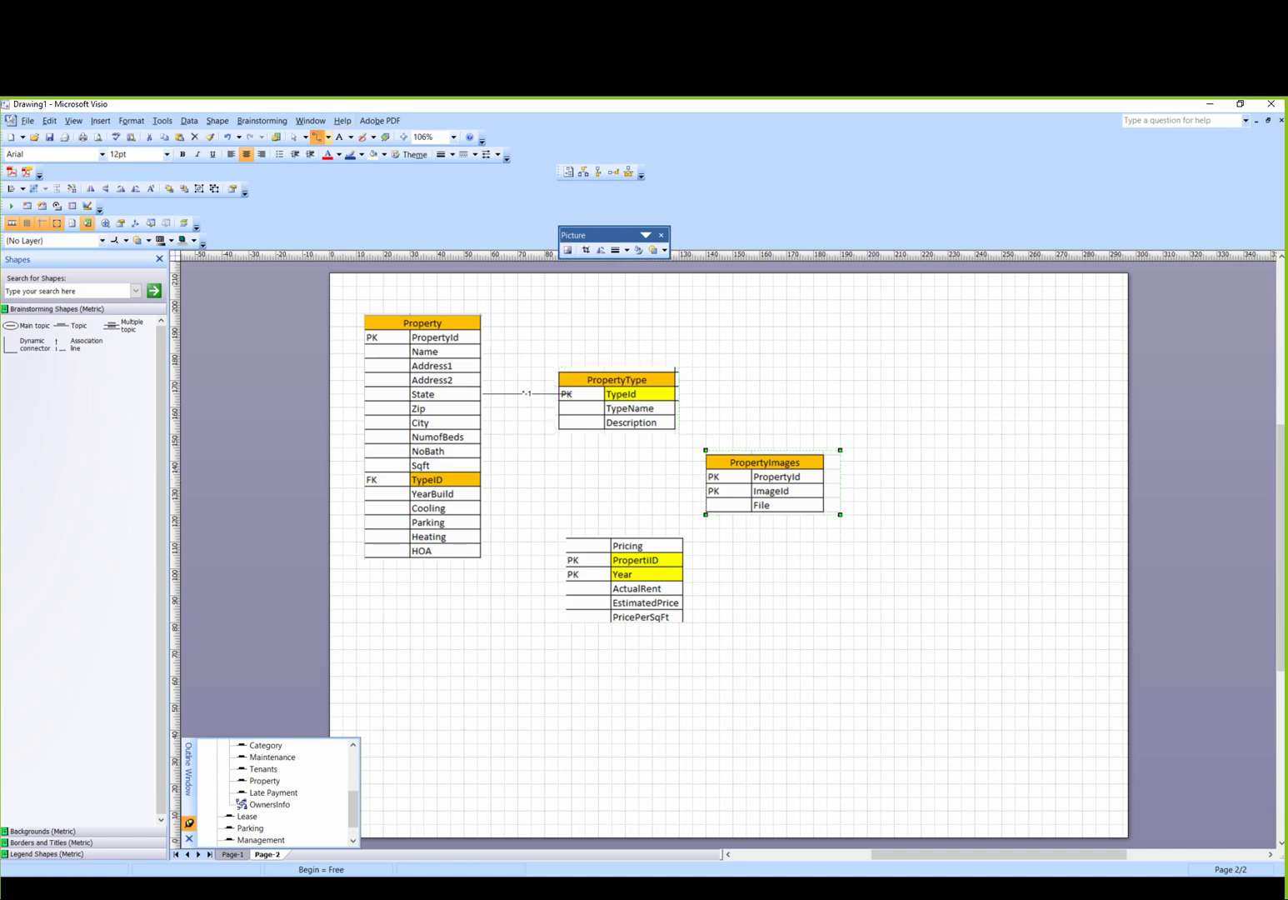
drag(764, 484, 463, 340)
click(765, 375)
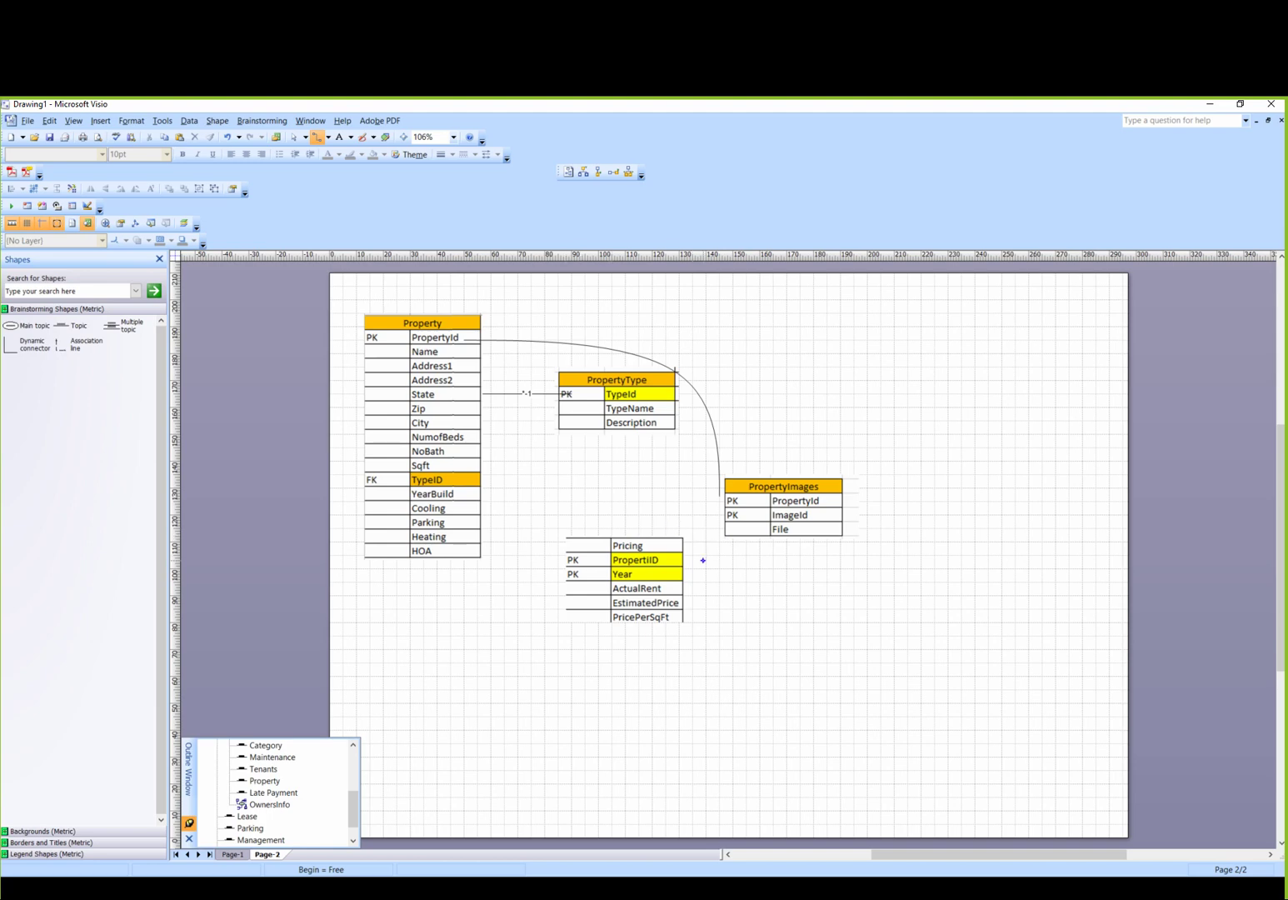
drag(625, 538, 464, 340)
click(585, 514)
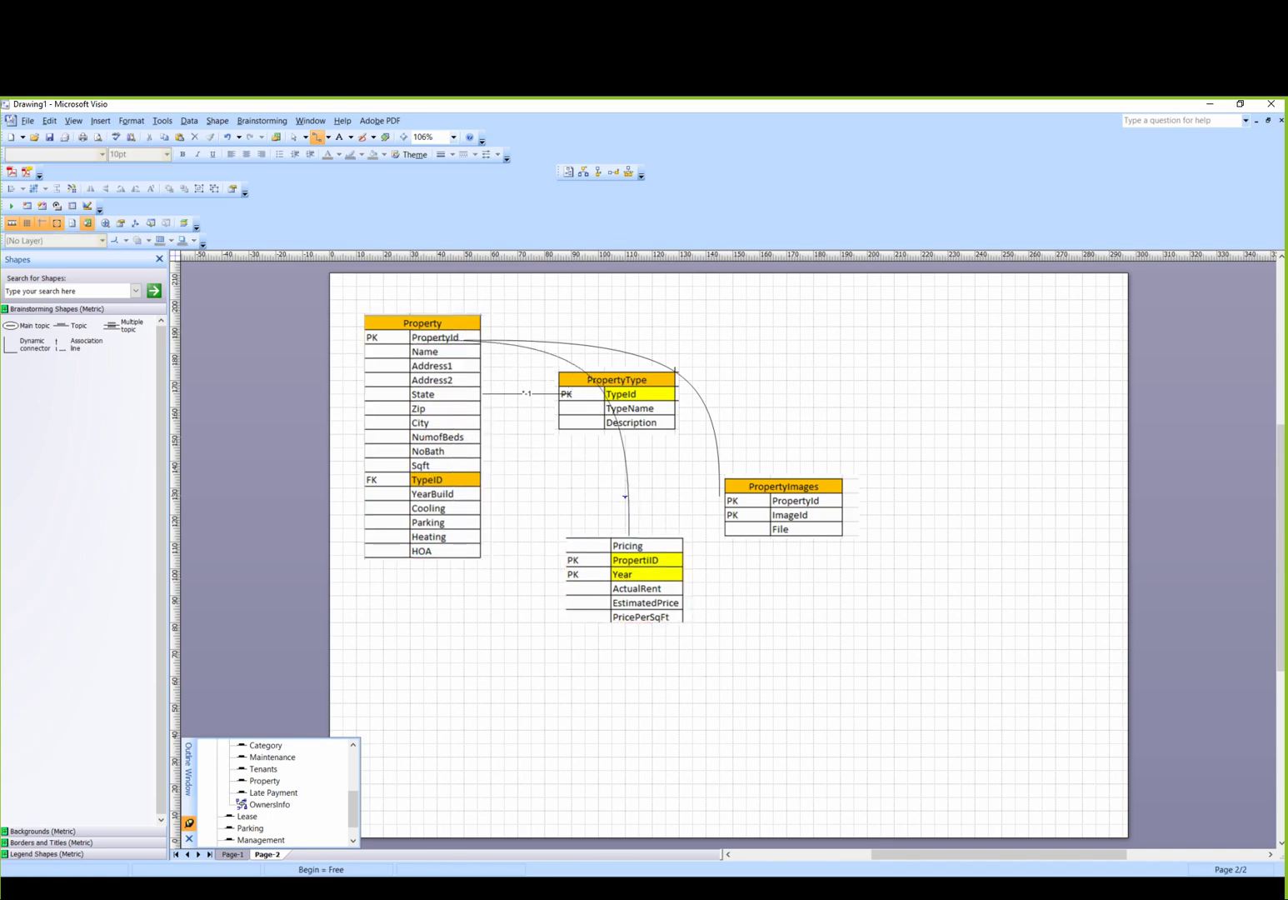
- Draw a short vertical connector just below the PropertyType table
drag(574, 429, 574, 461)
key(Escape)
click(617, 401)
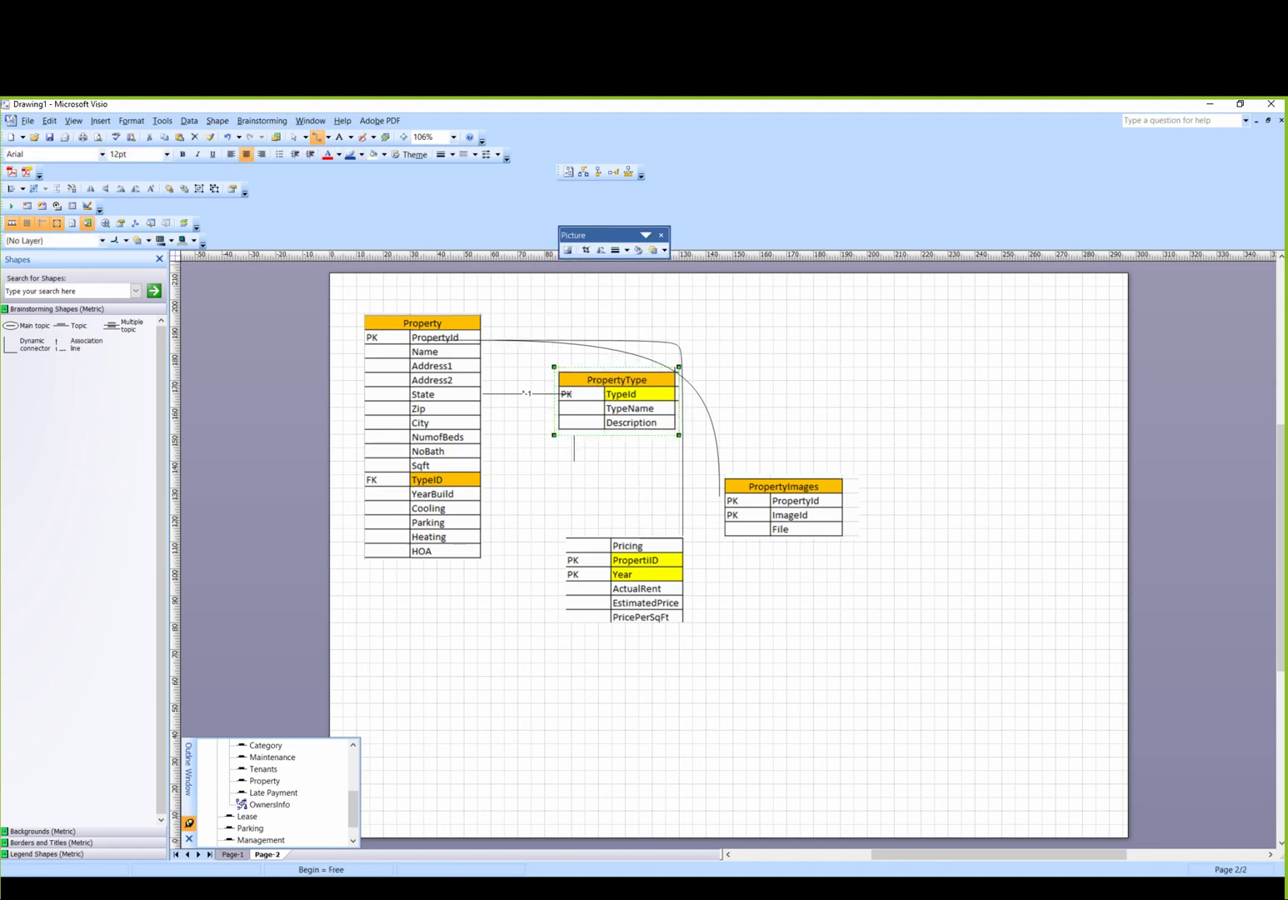
- Move the PropertyType table lower beside the Property table and reattach its labelled connector to the TypeID foreign key row
key(ctrl+1)
drag(616, 408, 571, 468)
click(572, 393)
drag(571, 393, 458, 480)
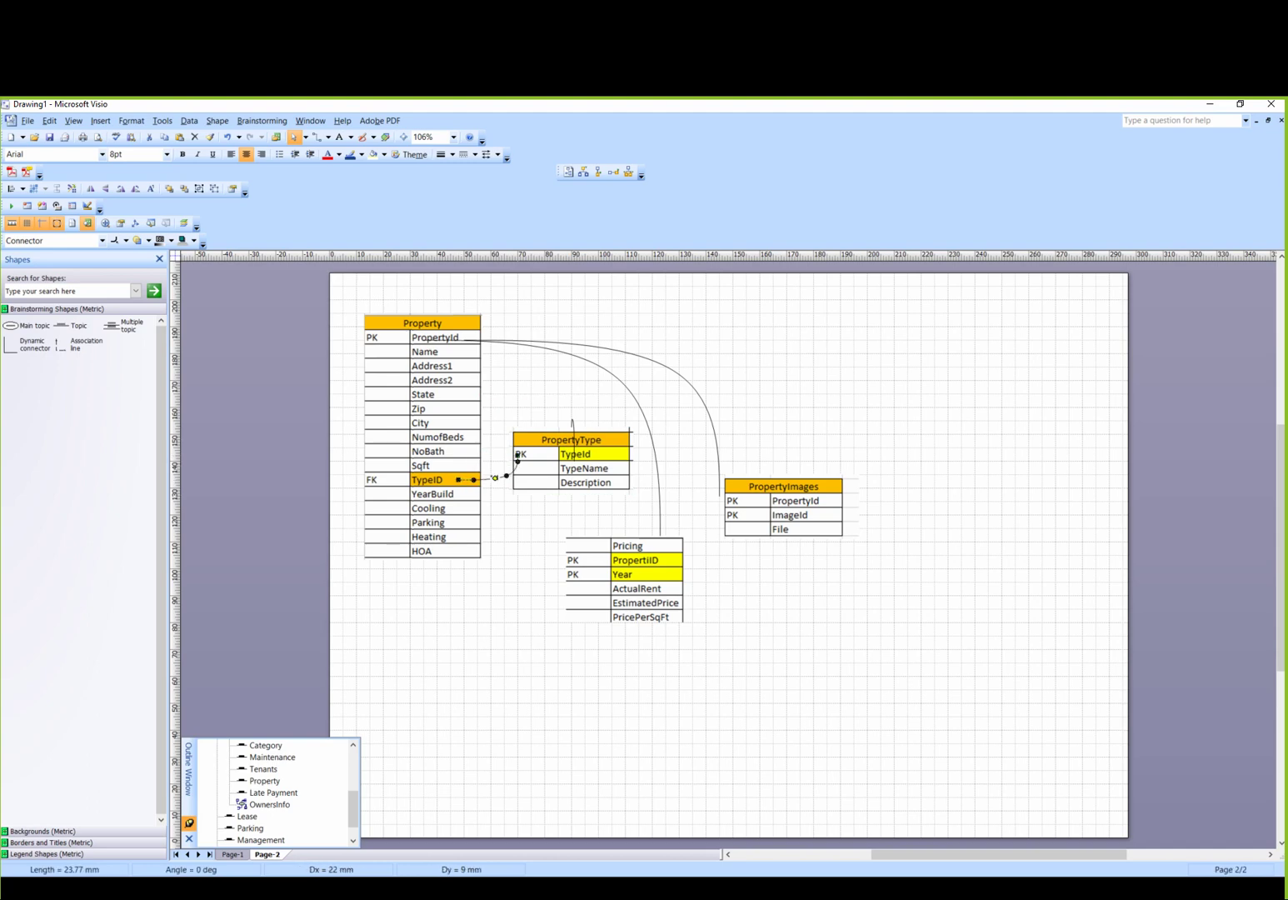
key(Escape)
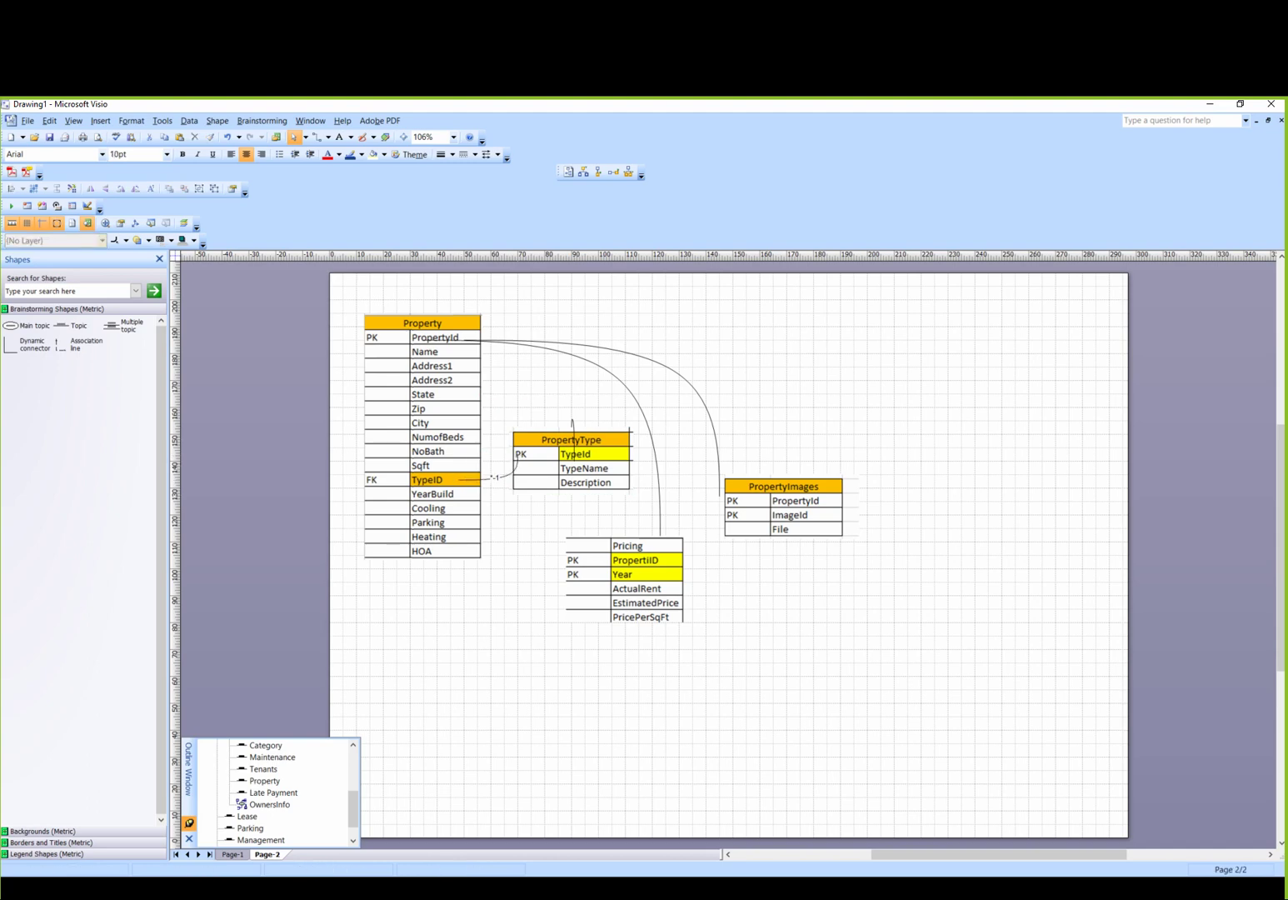
- Delete the stray short connector overlapping the top of the PropertyType table
click(573, 423)
key(Delete)
- Apply the red font color to the Tenants topic in the HomeRMS mind map on Page-1
click(233, 854)
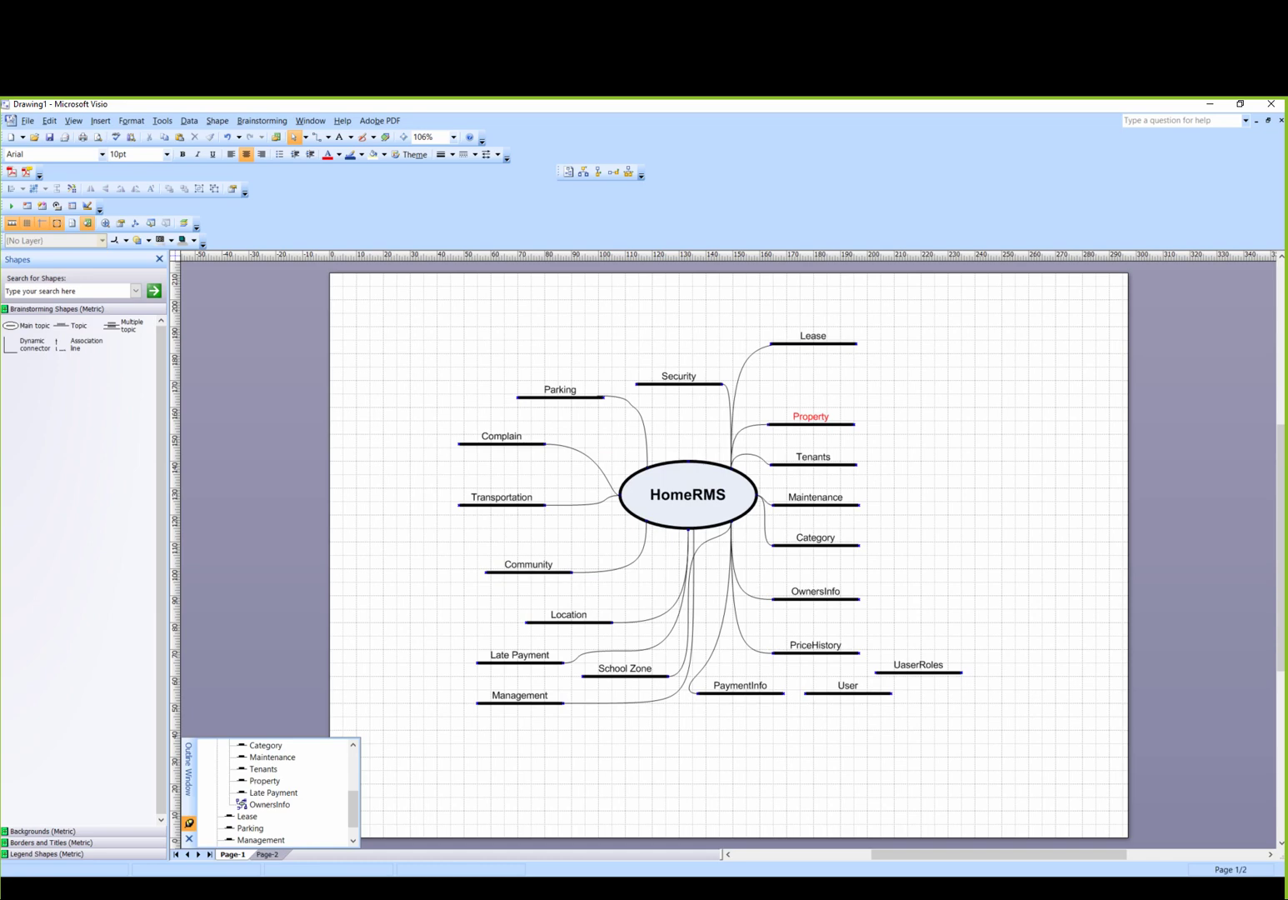
click(810, 418)
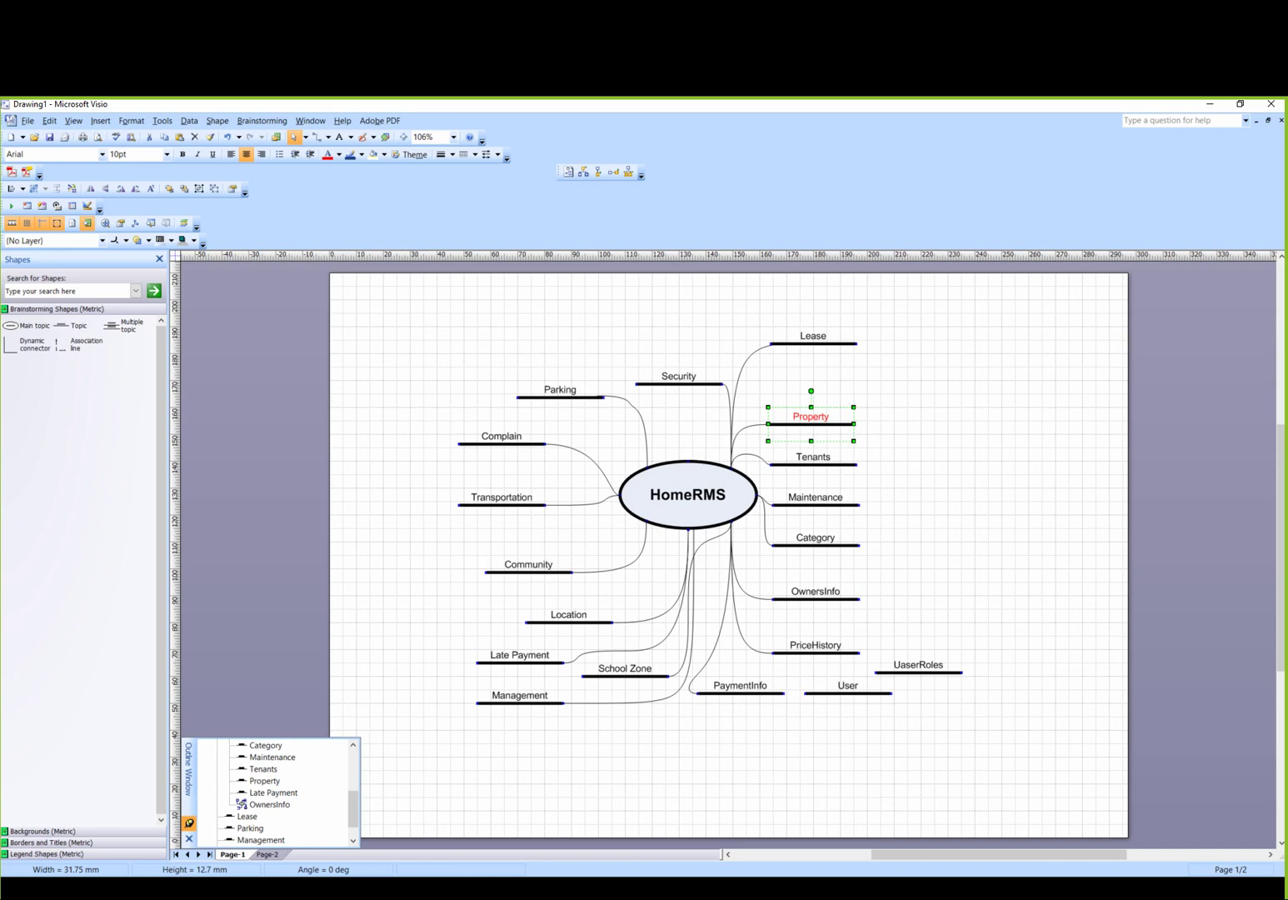
click(813, 458)
click(326, 154)
- Switch to the Excel workbook and rename Sheet1 as Property
key(alt+Tab)
key(alt+Tab)
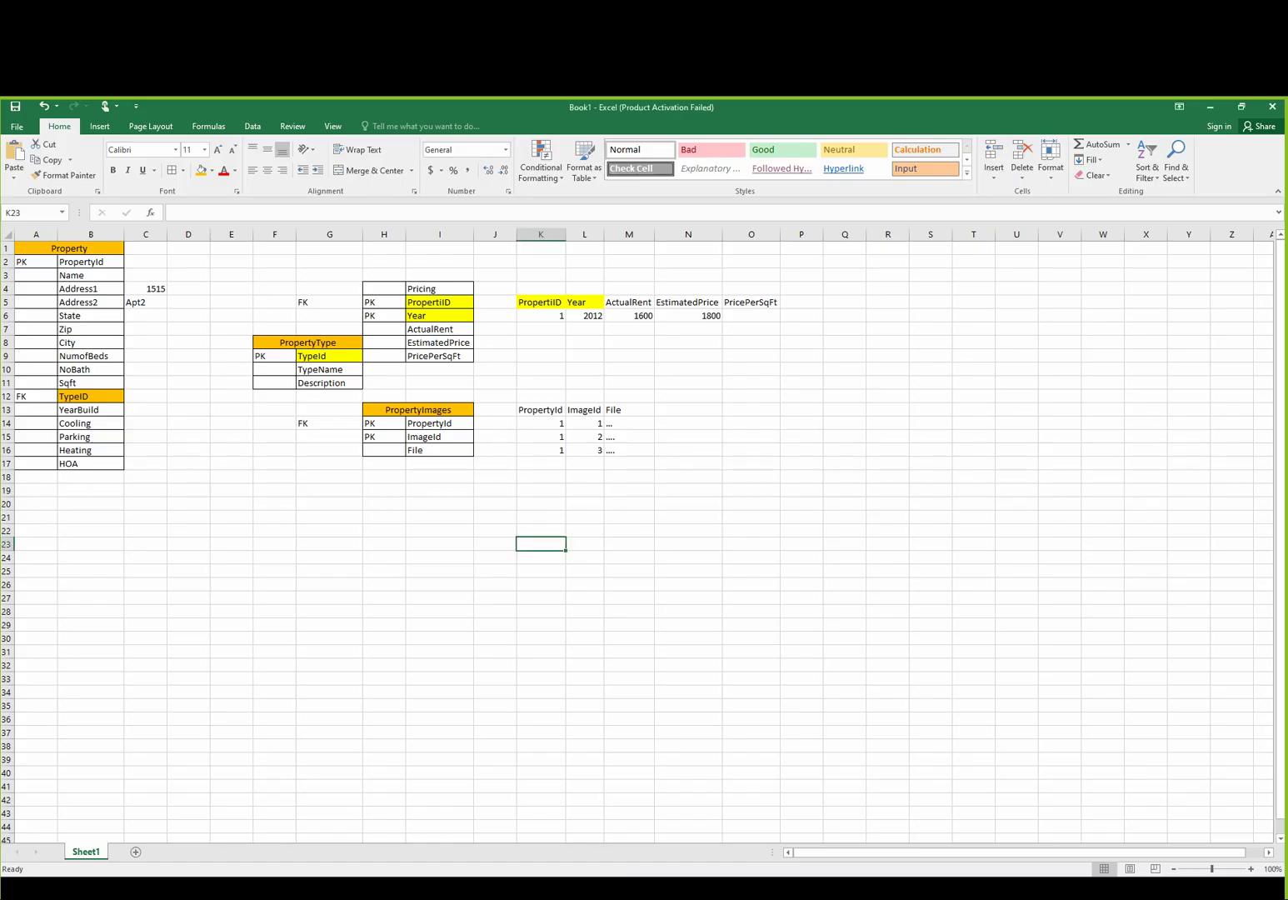
double_click(85, 852)
text(P)
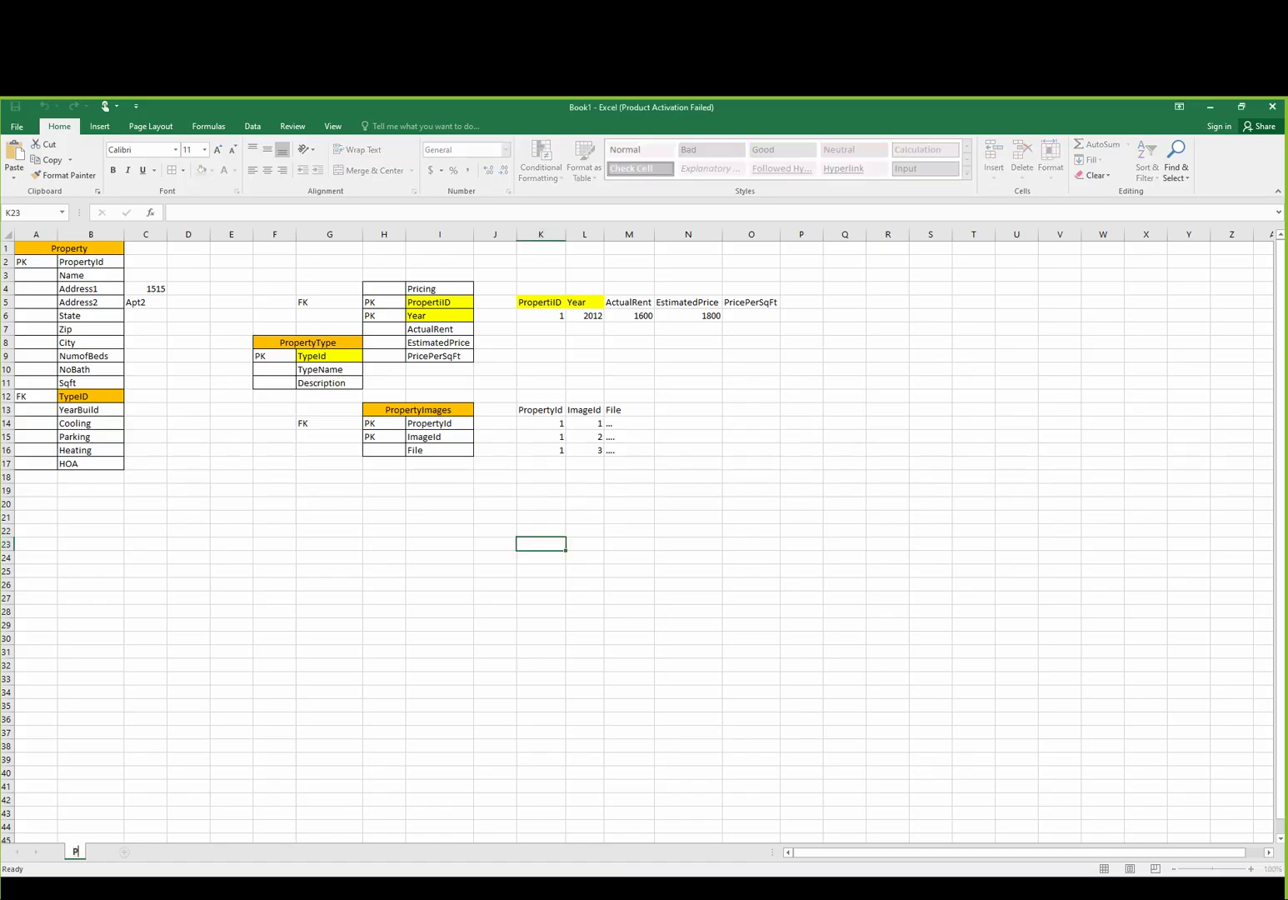
text(roperty)
key(Return)
- Add a new worksheet after the Property sheet and name it Tenants
click(145, 786)
click(144, 851)
double_click(136, 852)
text(Tenants)
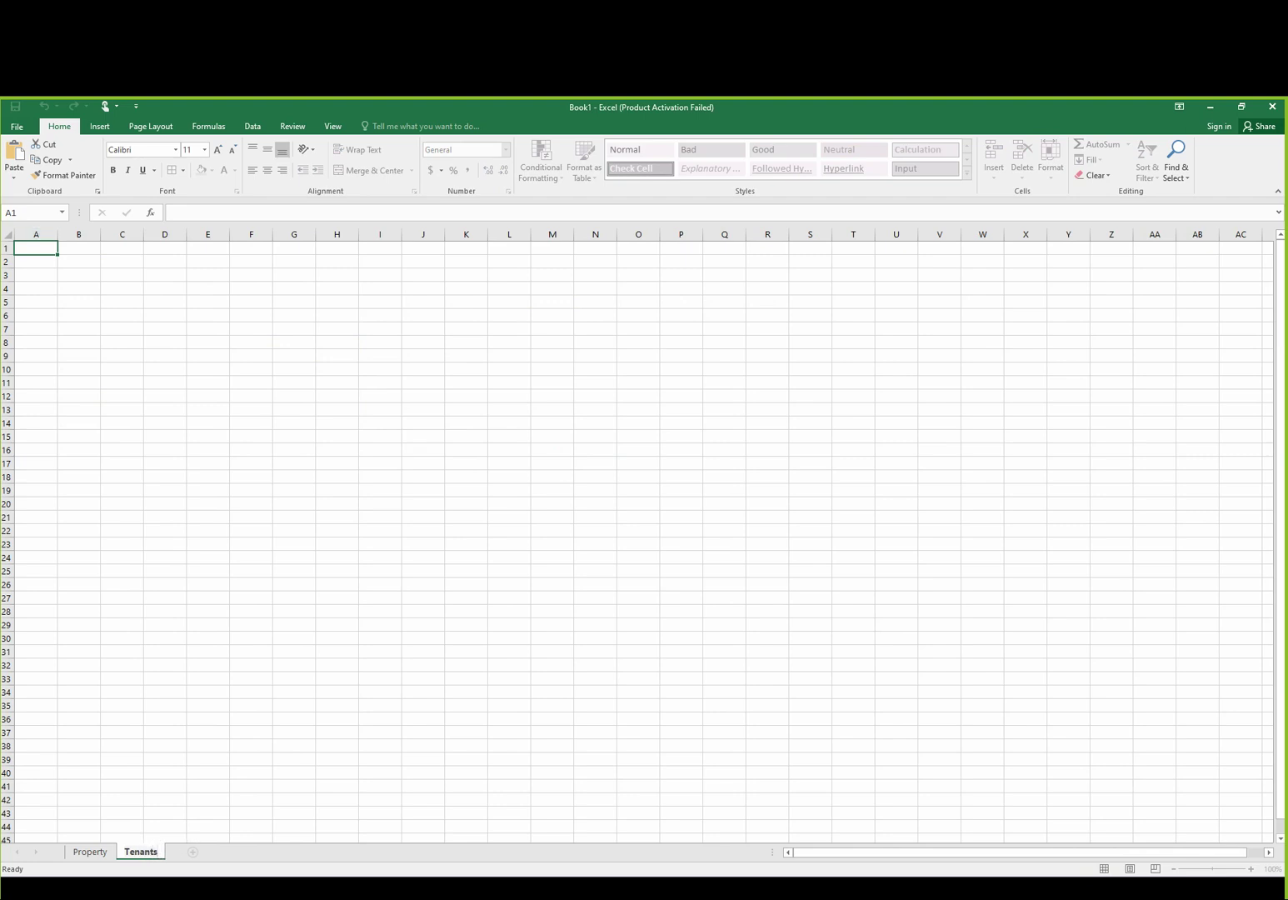
- Enter the field names TentantId, Fname and Lname in cells B2 to B4 of the Tenants sheet
click(36, 261)
click(79, 261)
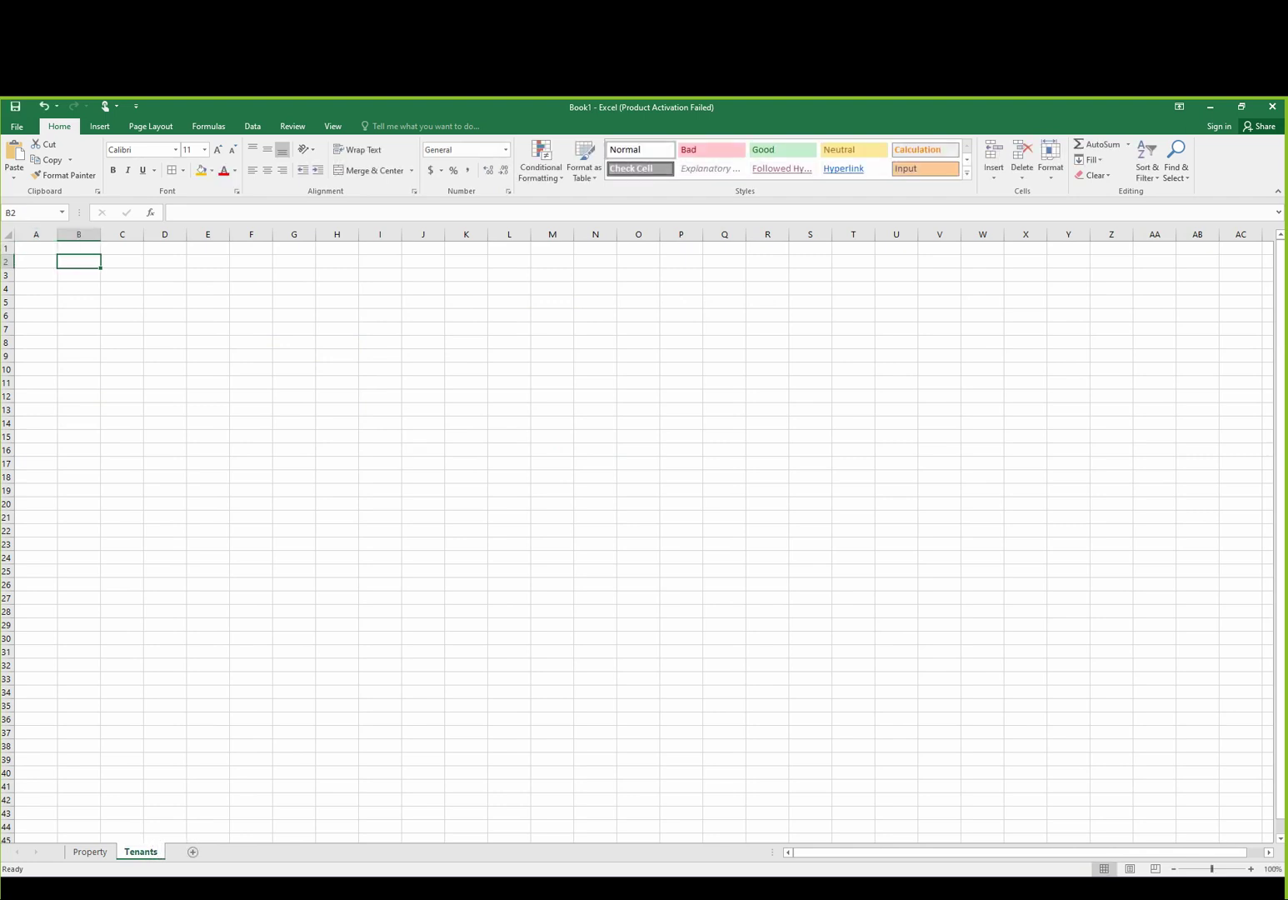
text(Tentan)
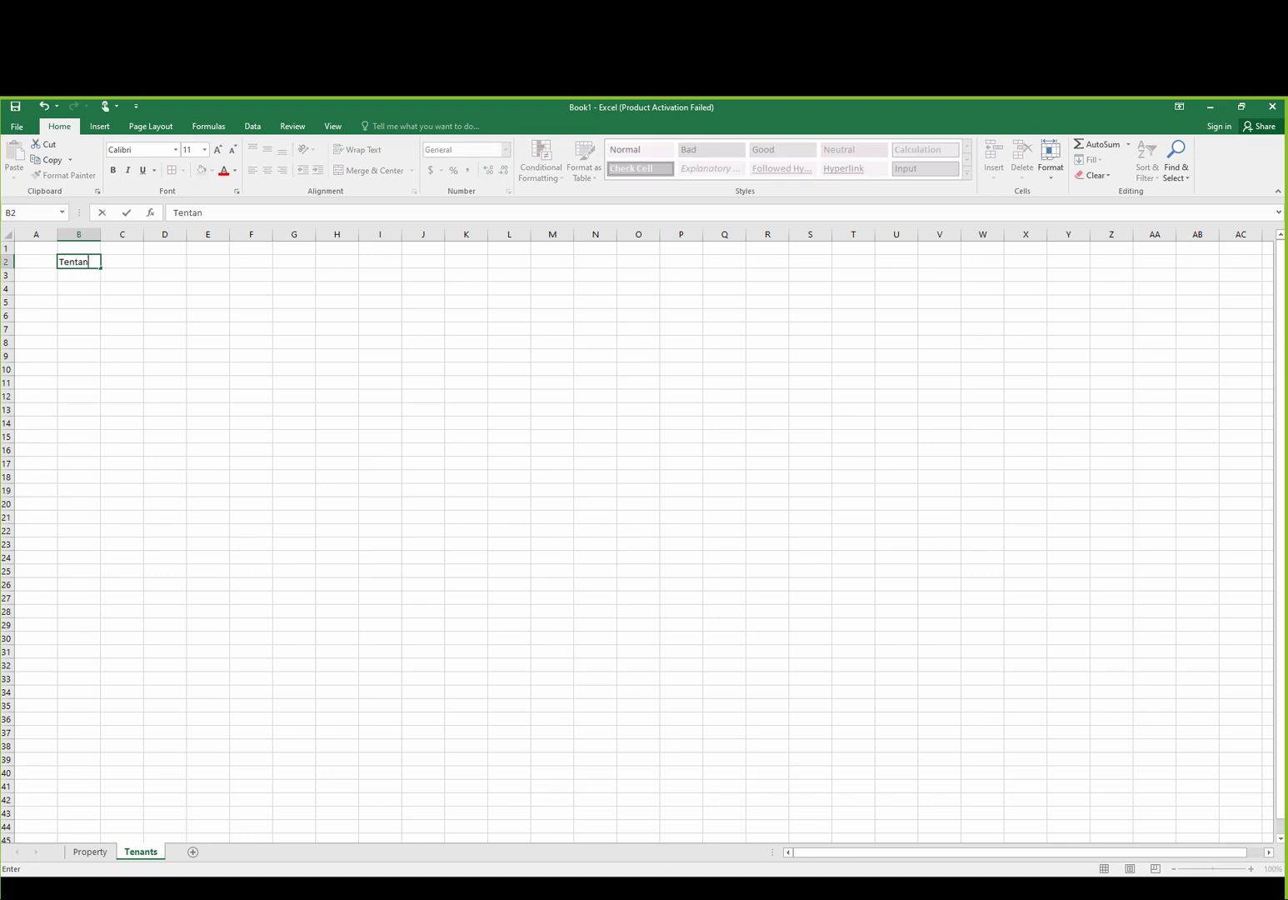
text(tld)
key(Return)
text(F)
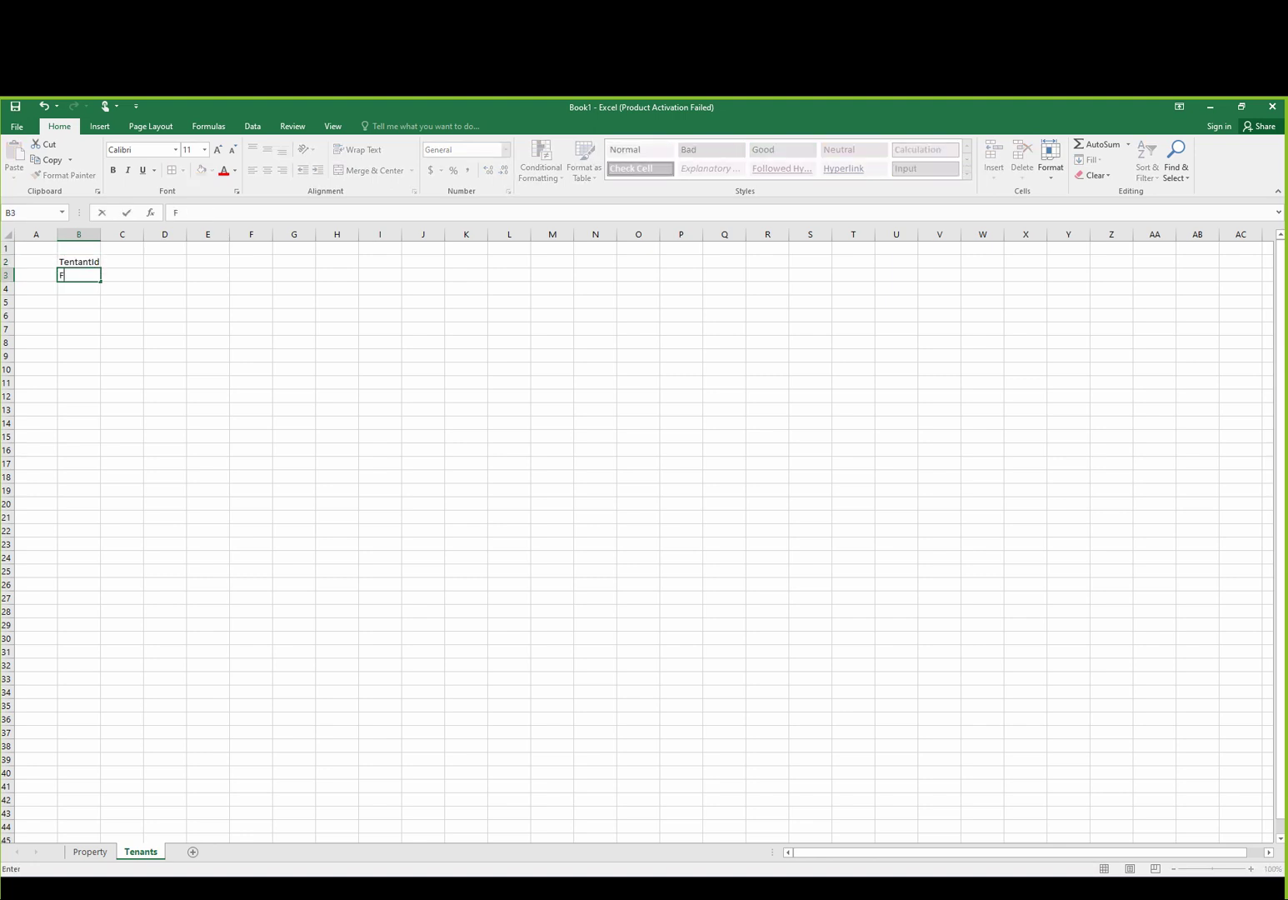
text(Name)
key(Return)
text(Lname)
key(ctrl+Return)
key(Return)
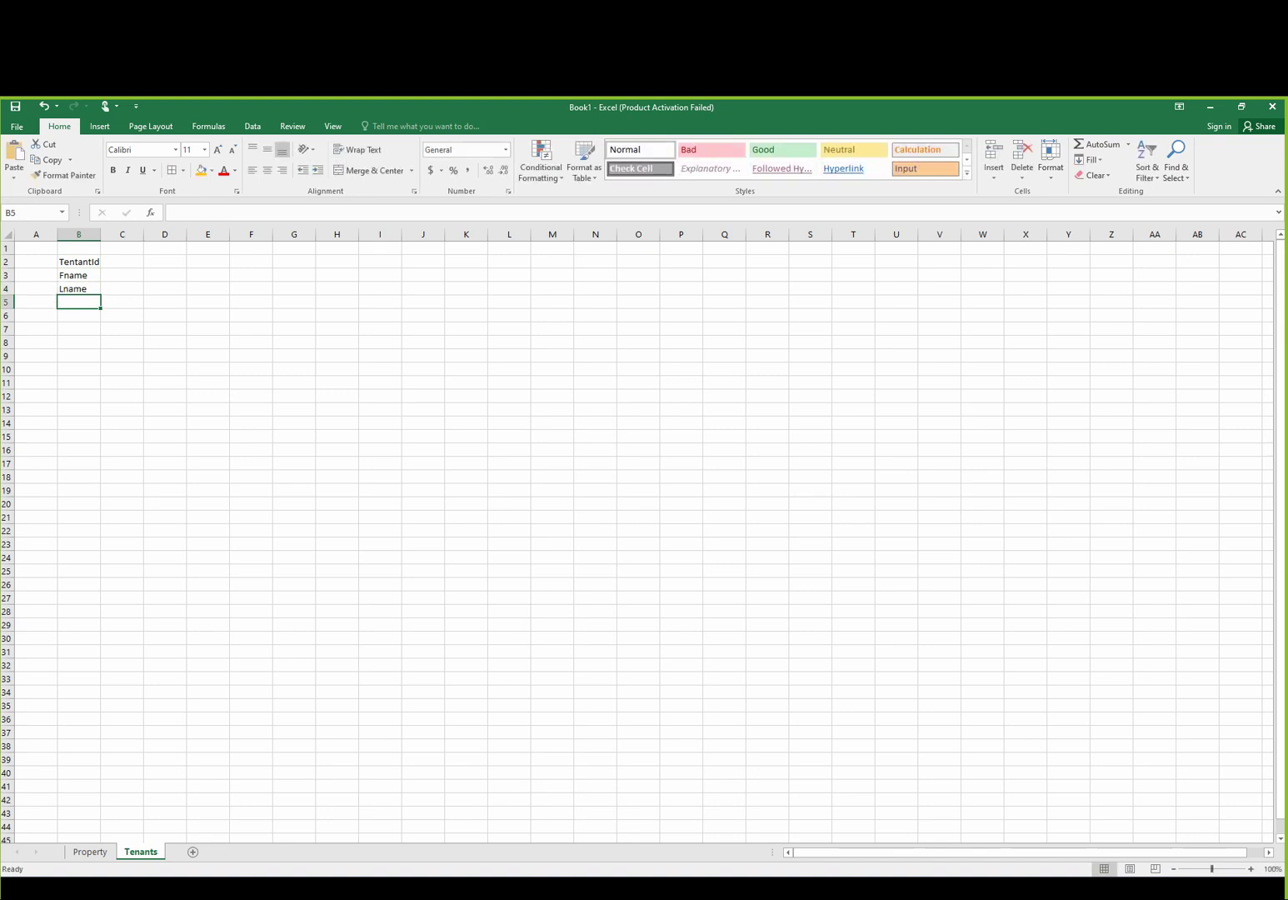
- Add the field names DriversLice, SSN and DOB in cells B5 to B7
text(DriversLice)
key(Return)
text(SSN)
key(Return)
text(DOB)
key(Return)
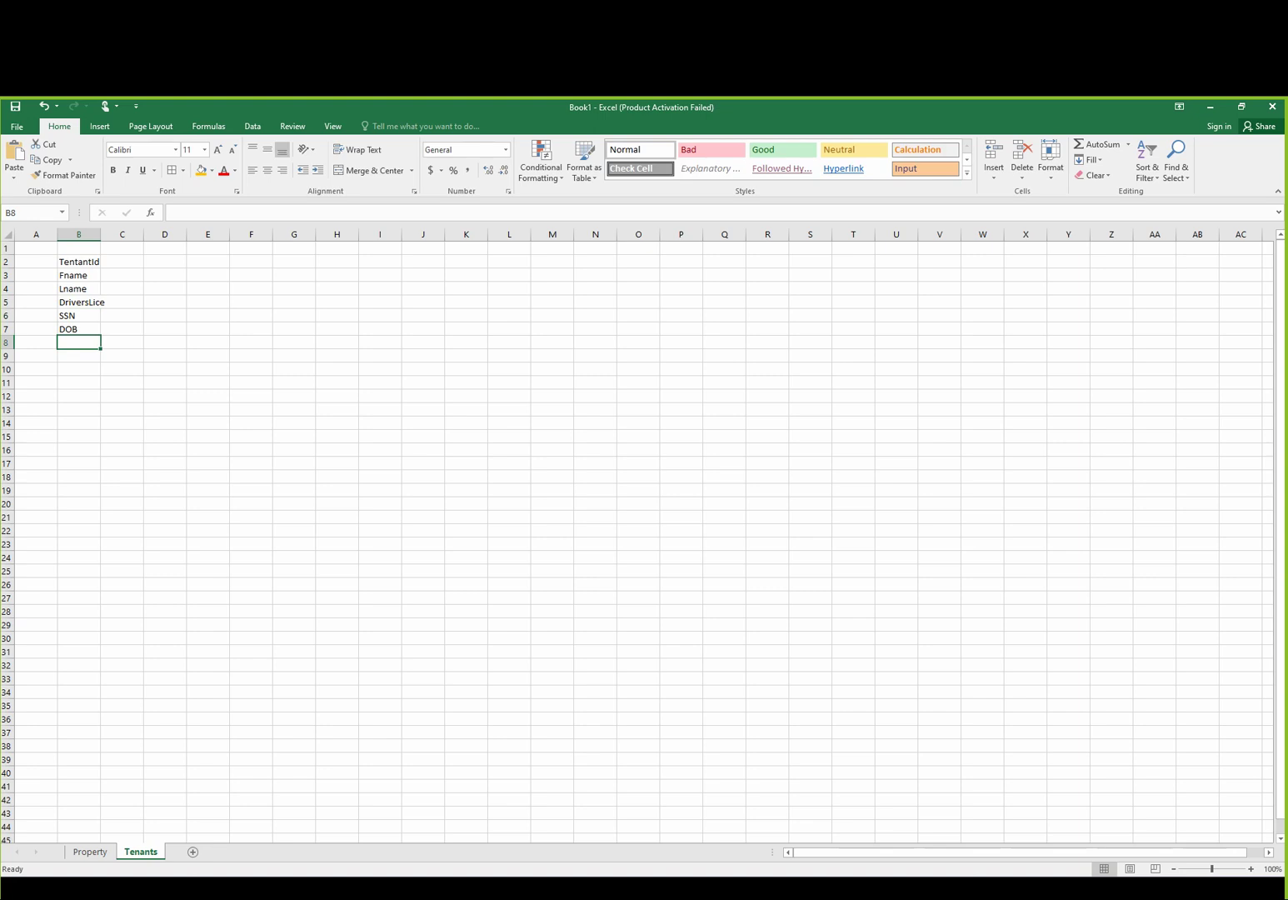
- Add PreviousAddress in B8 and Phone in B9, fitting column B's width to its contents
text(Previous)
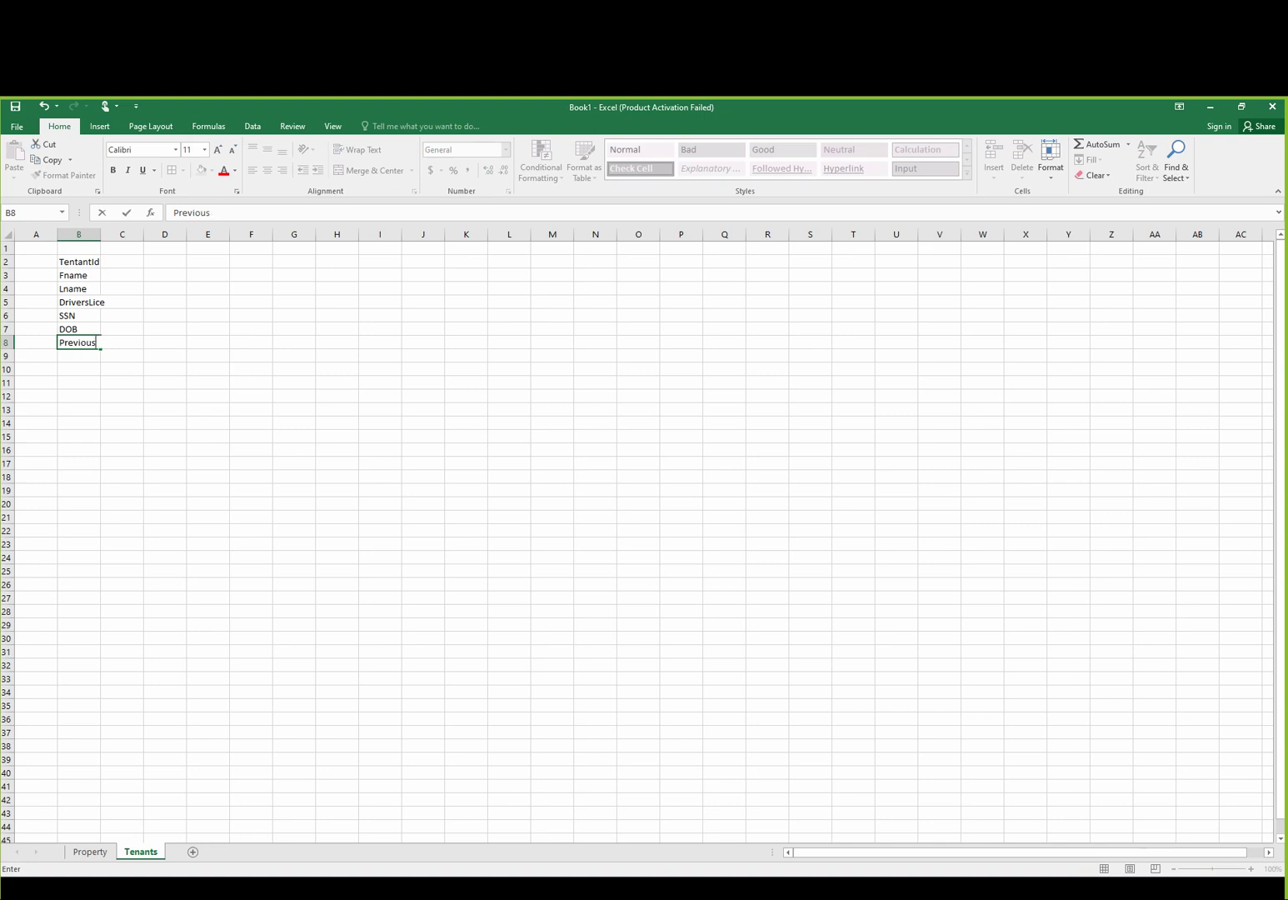
text(Address)
key(Return)
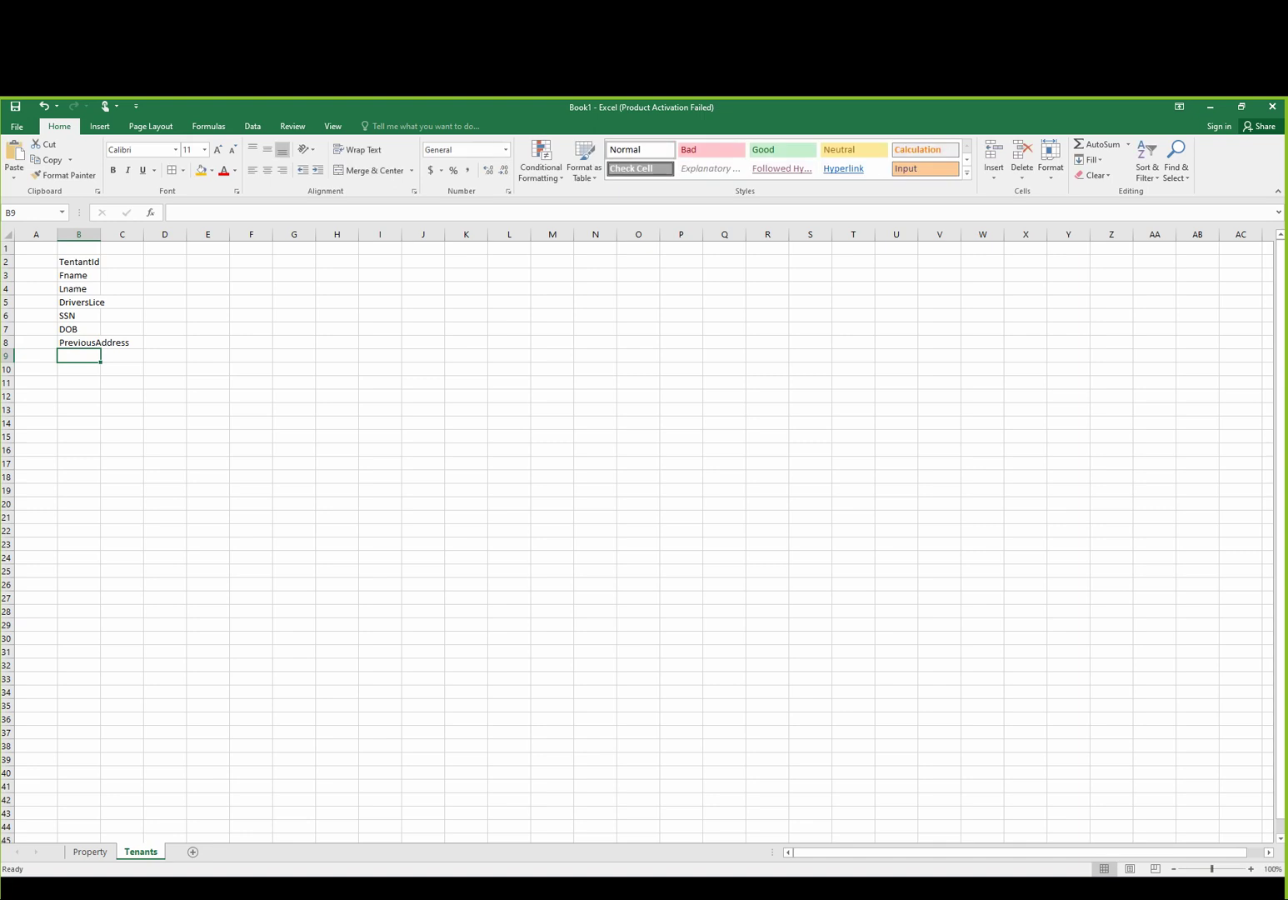
double_click(100, 234)
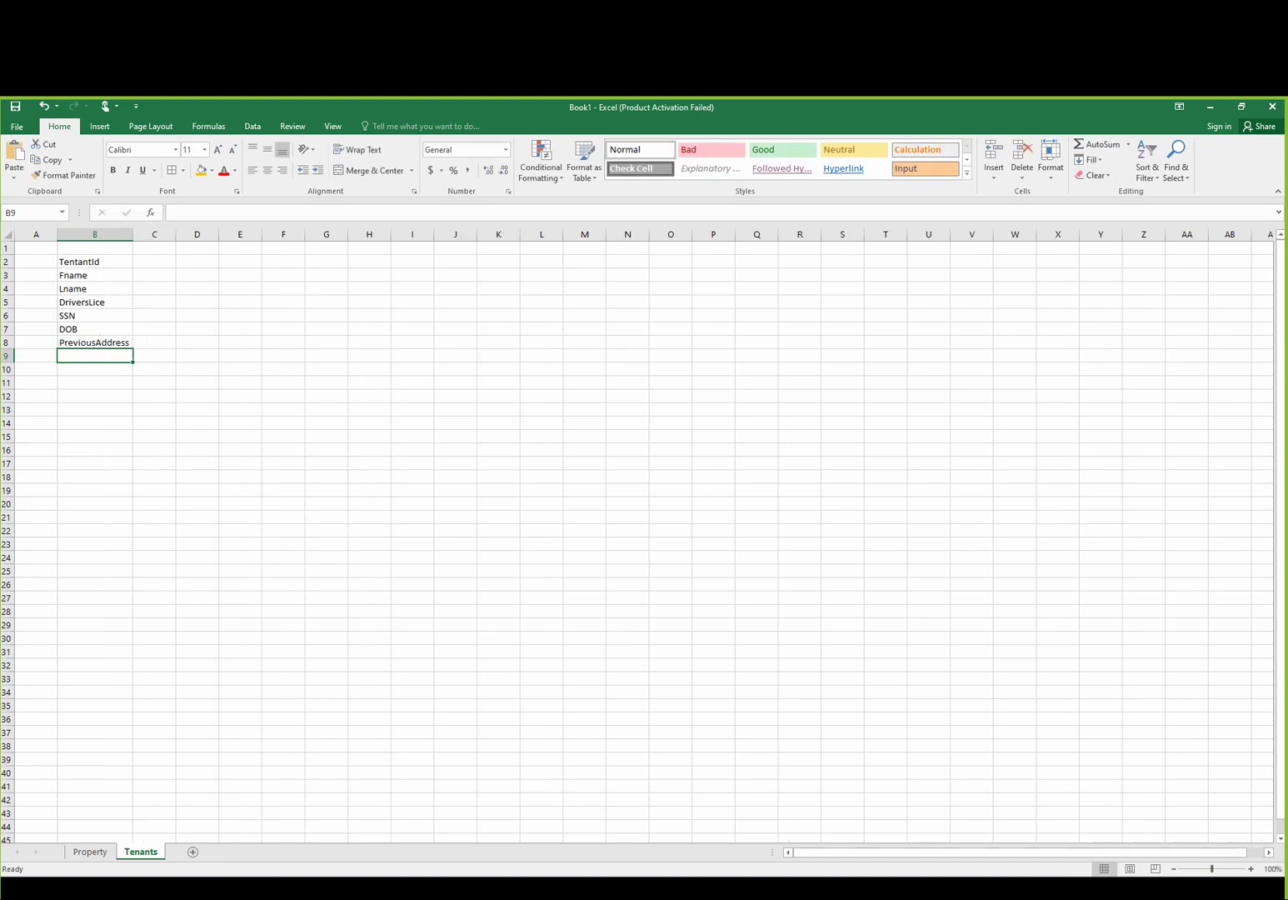
text(Phone)
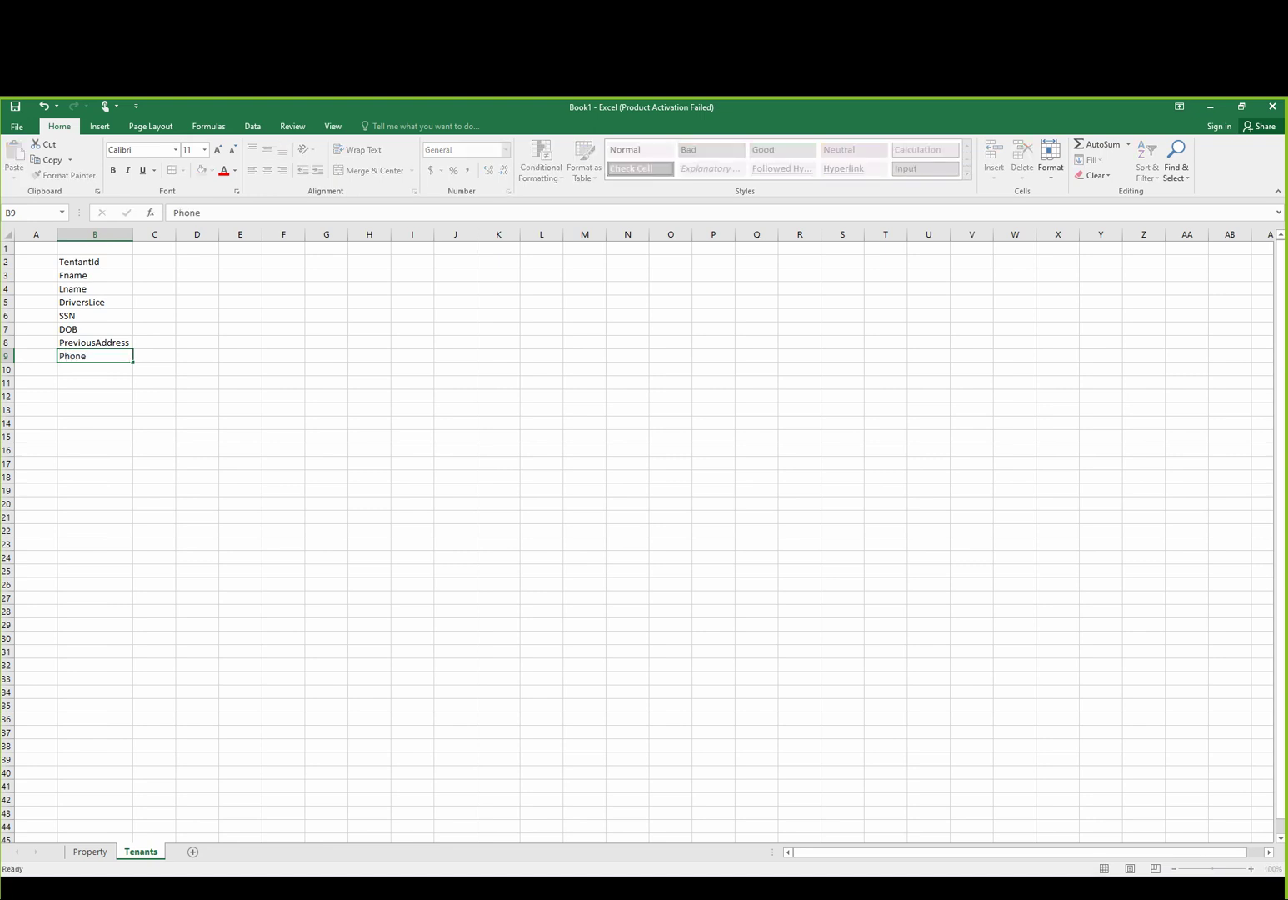
key(Return)
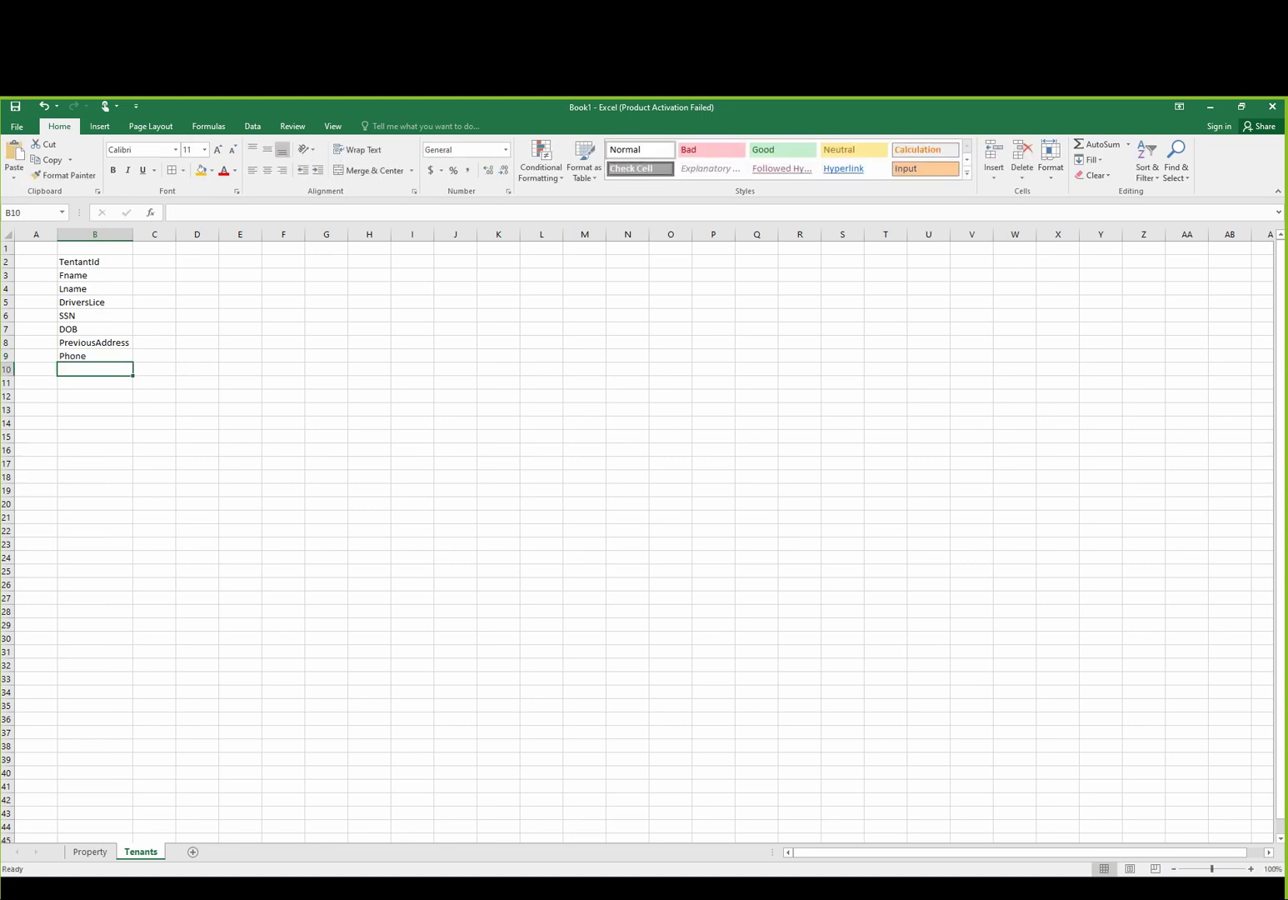
- Add the field names Email, EmployementSTatus, FamilySize and Pets in cells B10 to B13
text(Email)
key(Return)
text(Empl)
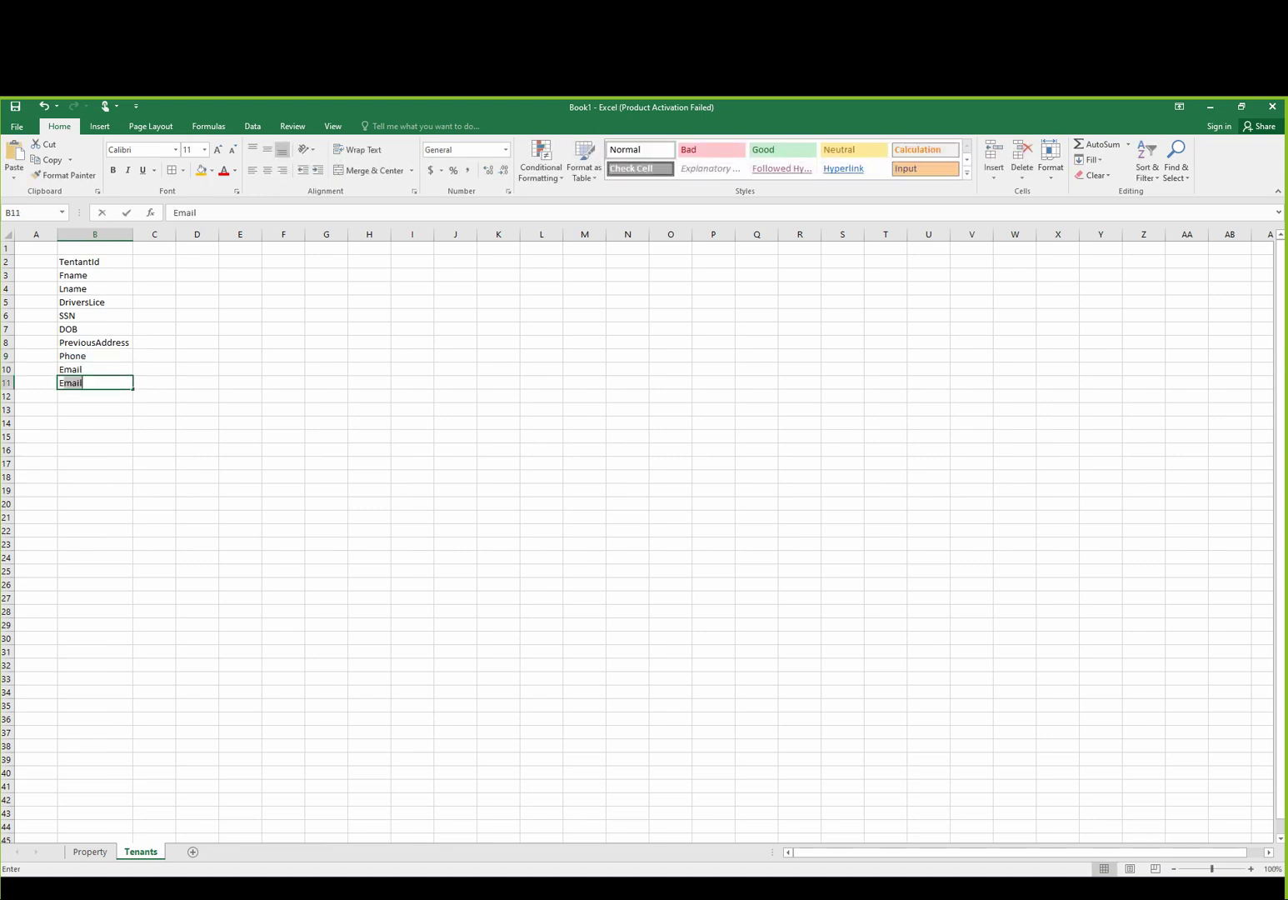
text(oyementSTatus)
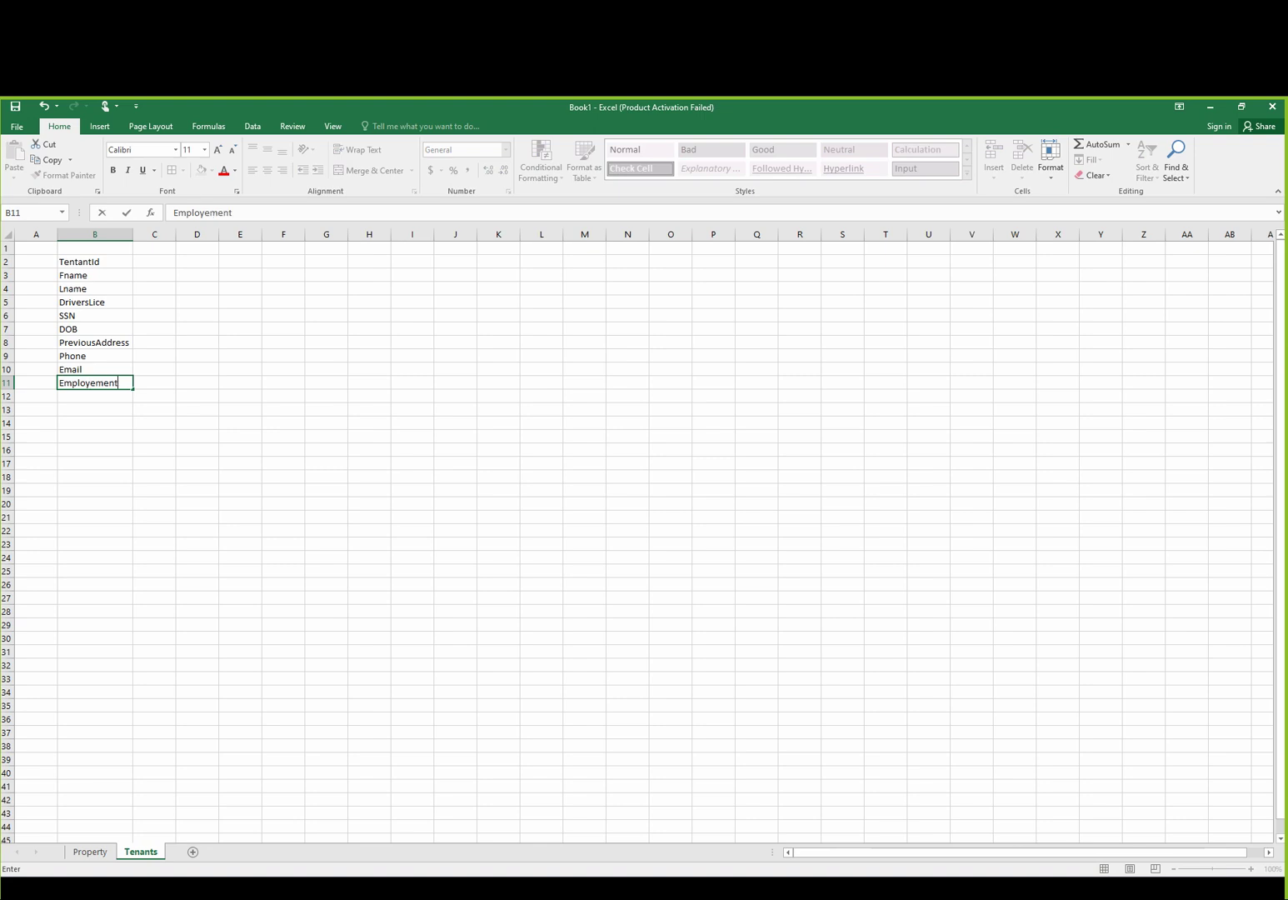
key(Return)
text(FamilySize)
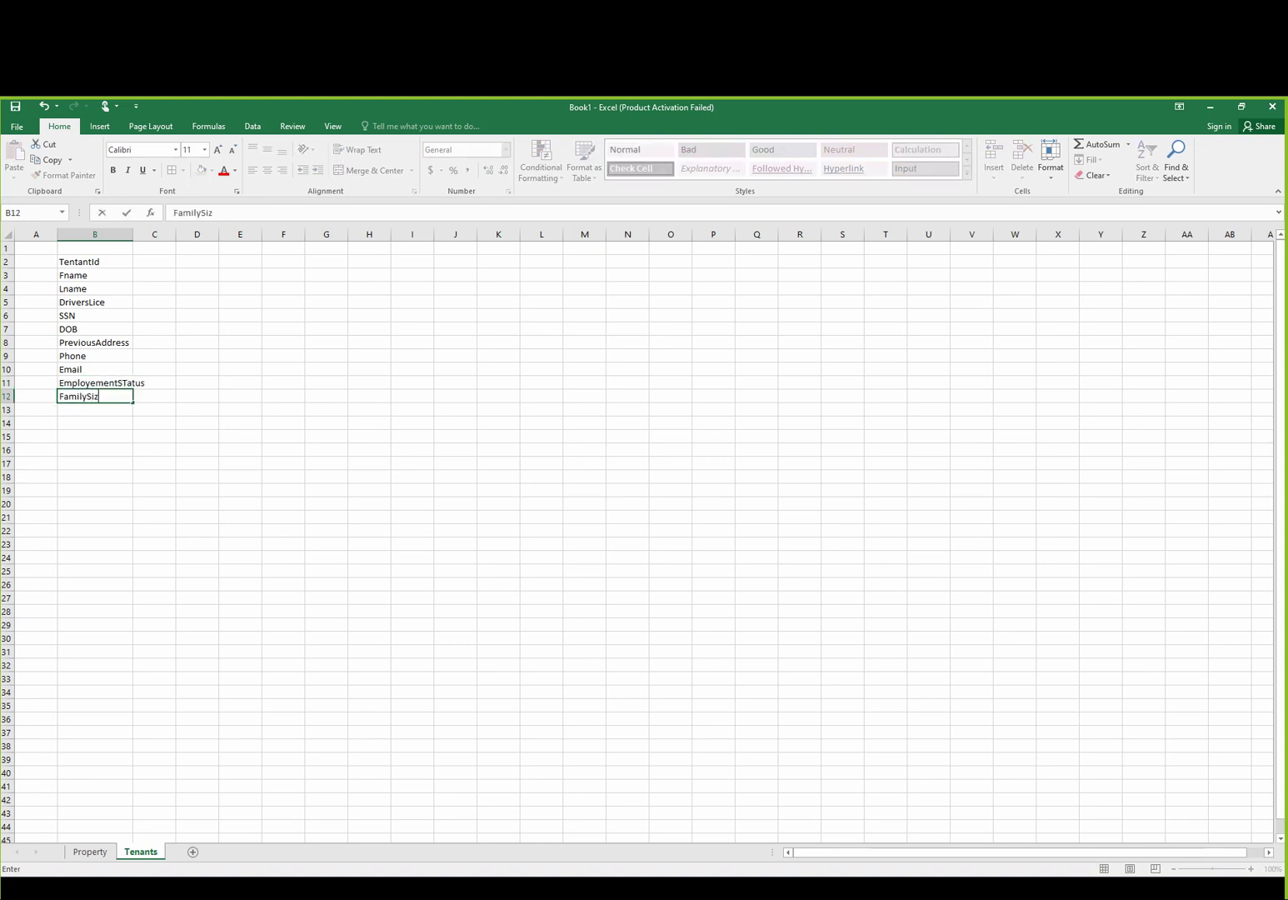
key(Return)
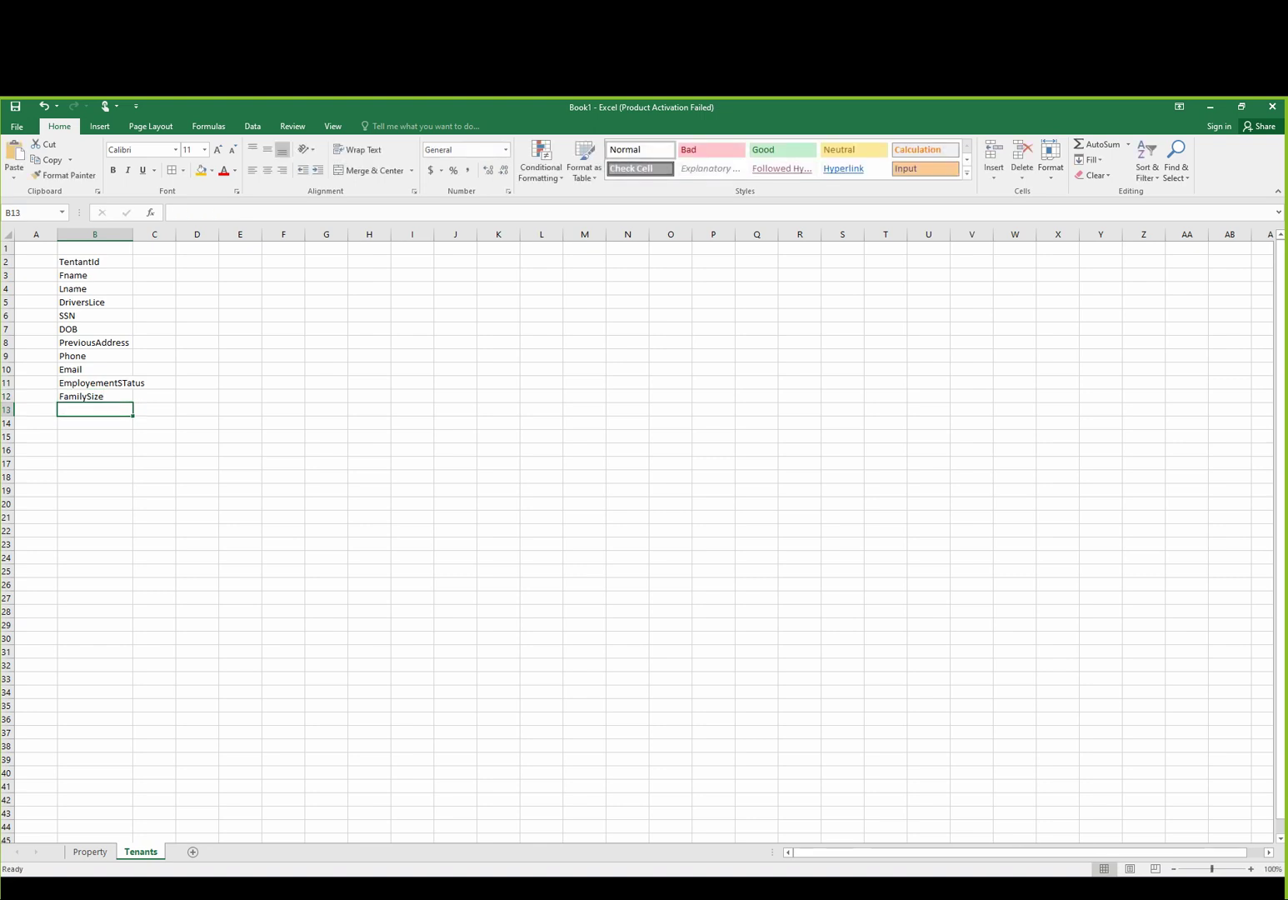
text(Pets)
key(Return)
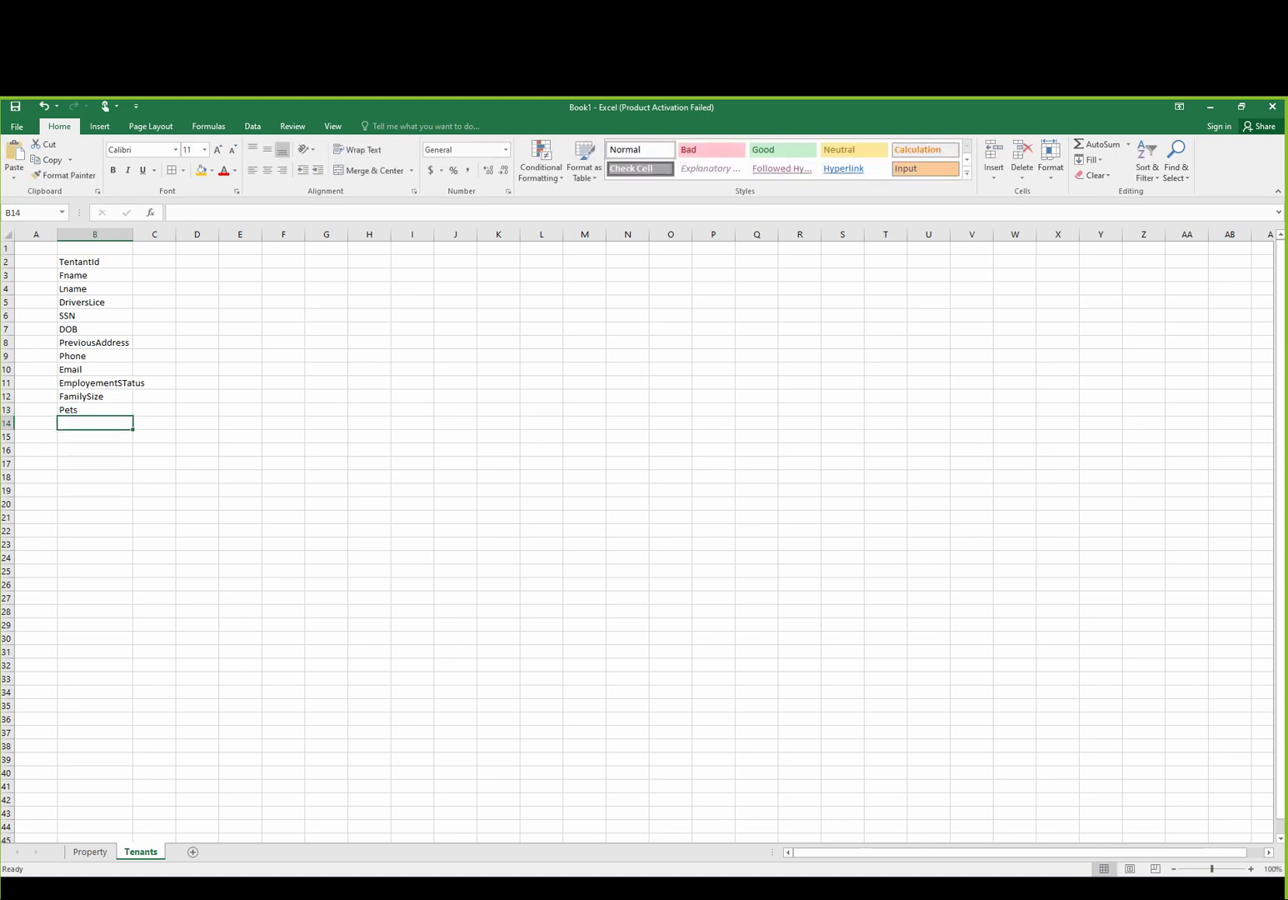
- Add a Pets field in B18 of the Property sheet, directly below HOA
drag(94, 450, 94, 625)
click(89, 852)
click(91, 477)
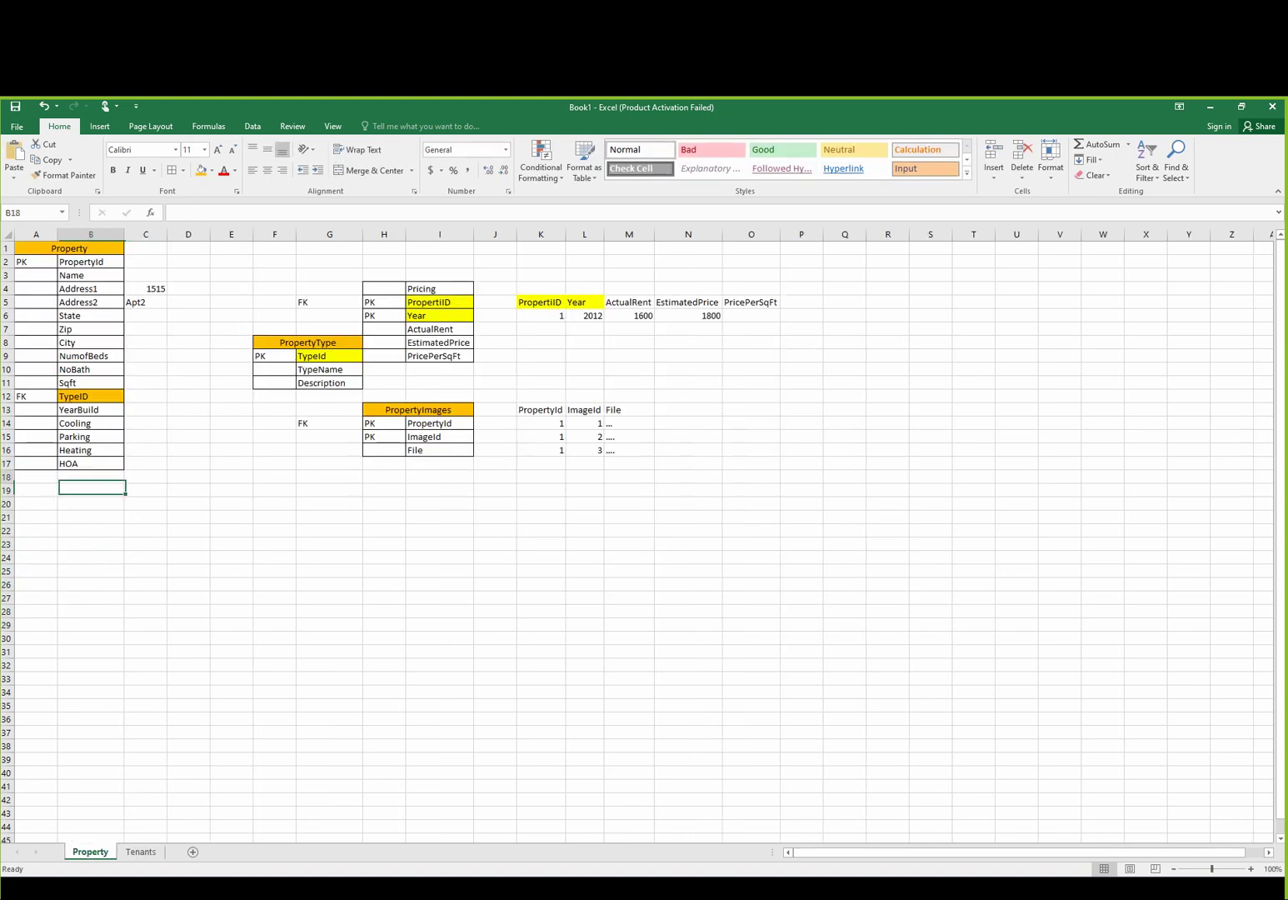
text(Pets)
key(Return)
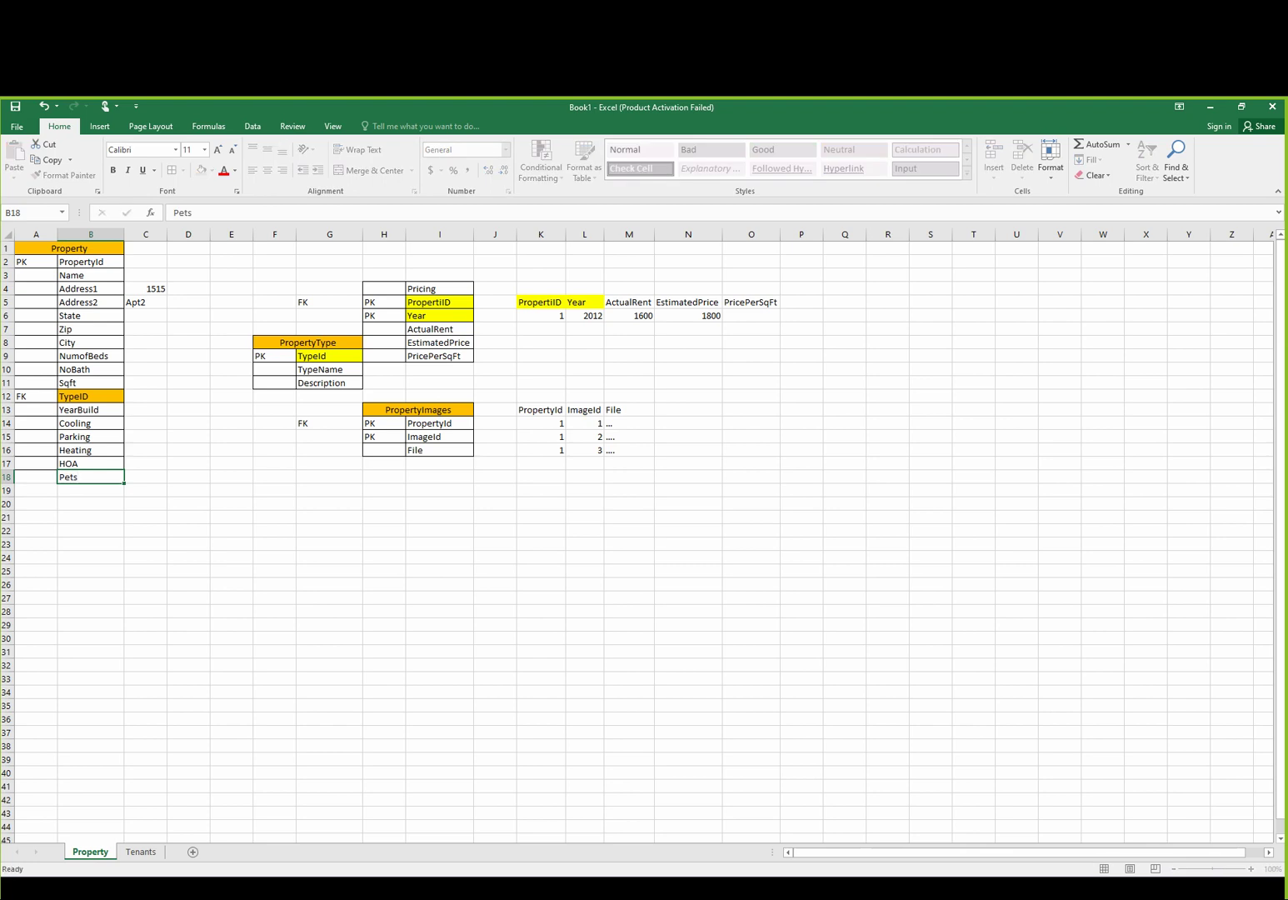
key(Return)
- Return to the Tenants sheet and add the field names Income in B14 and EmployeeAddress in B15
click(140, 851)
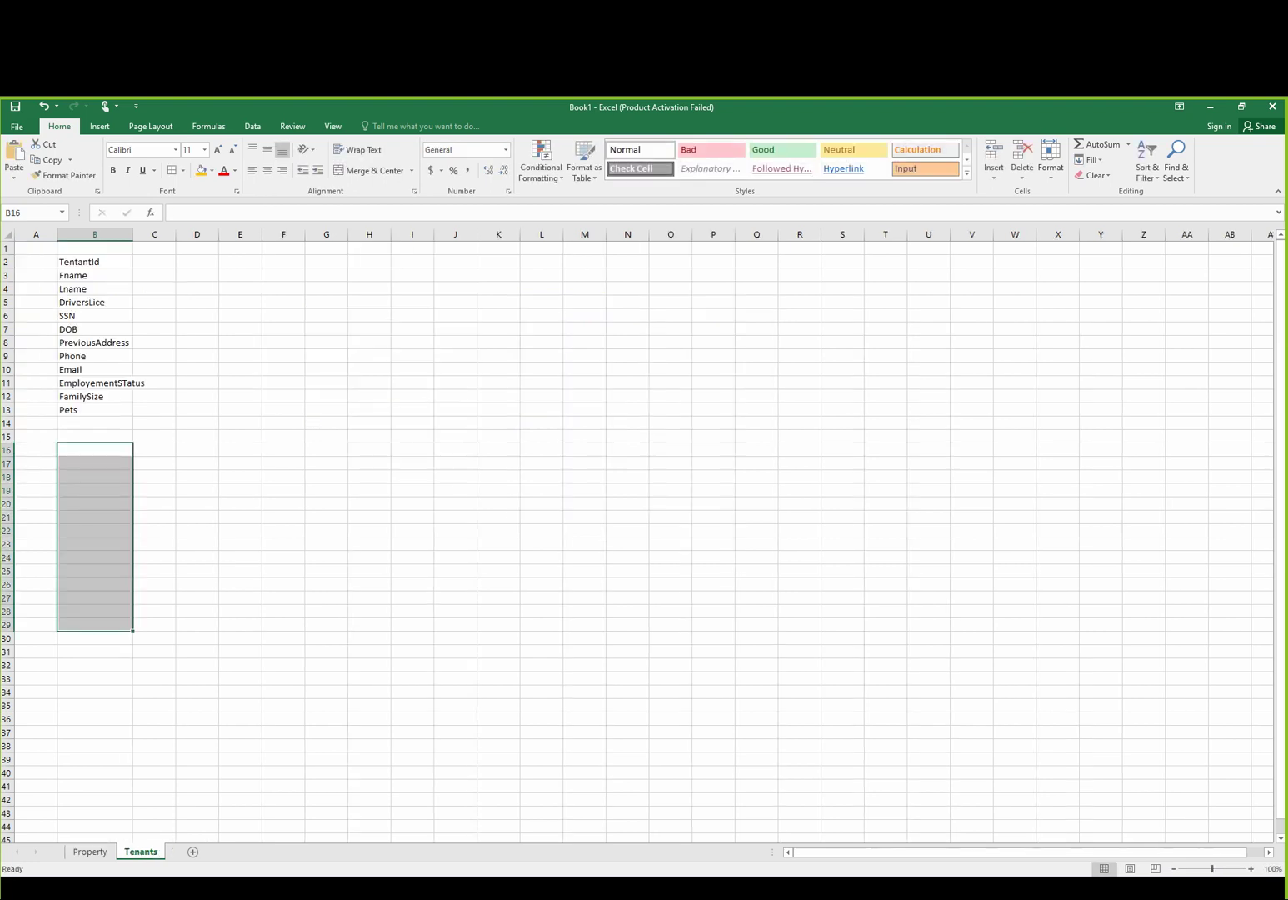
click(95, 422)
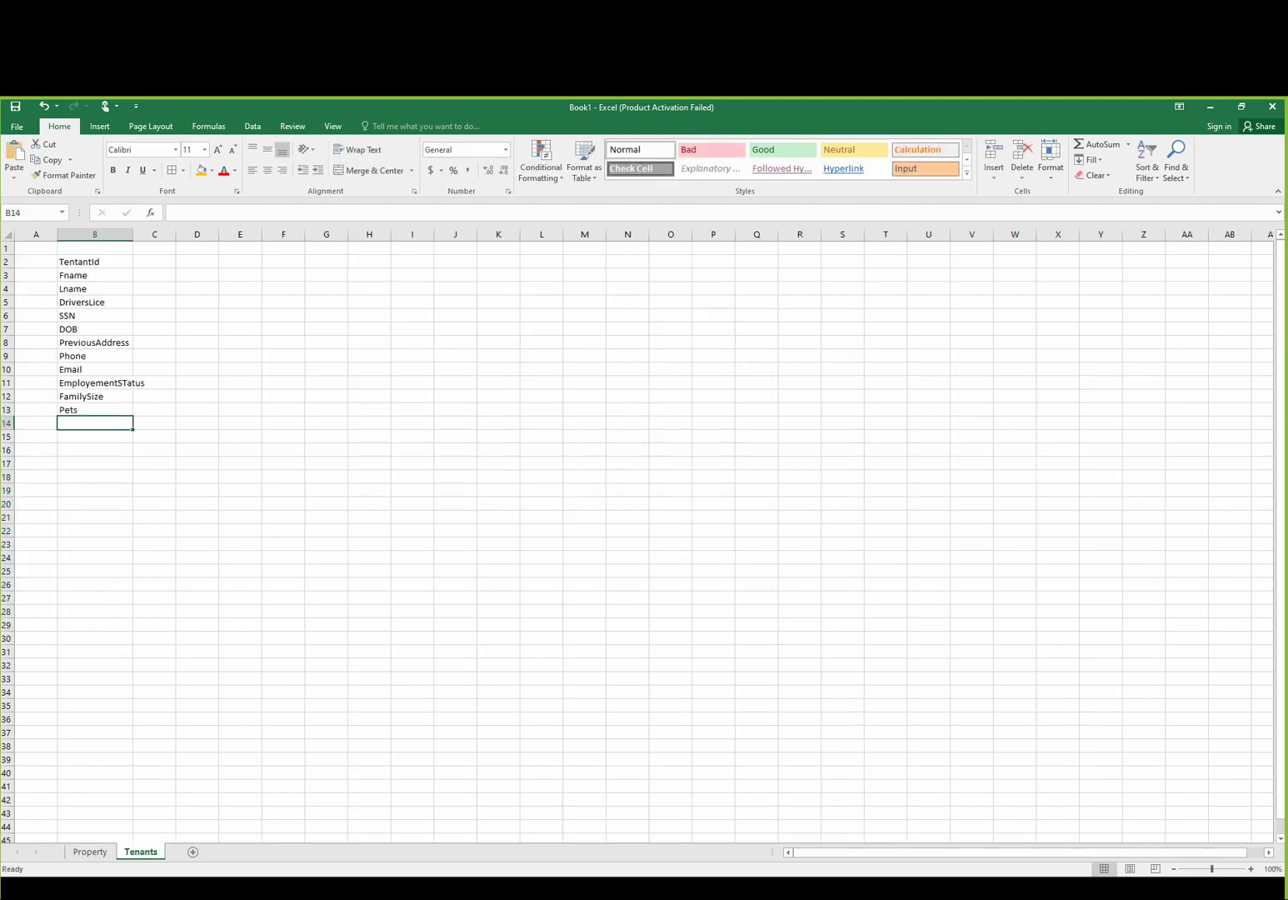
text(Inco)
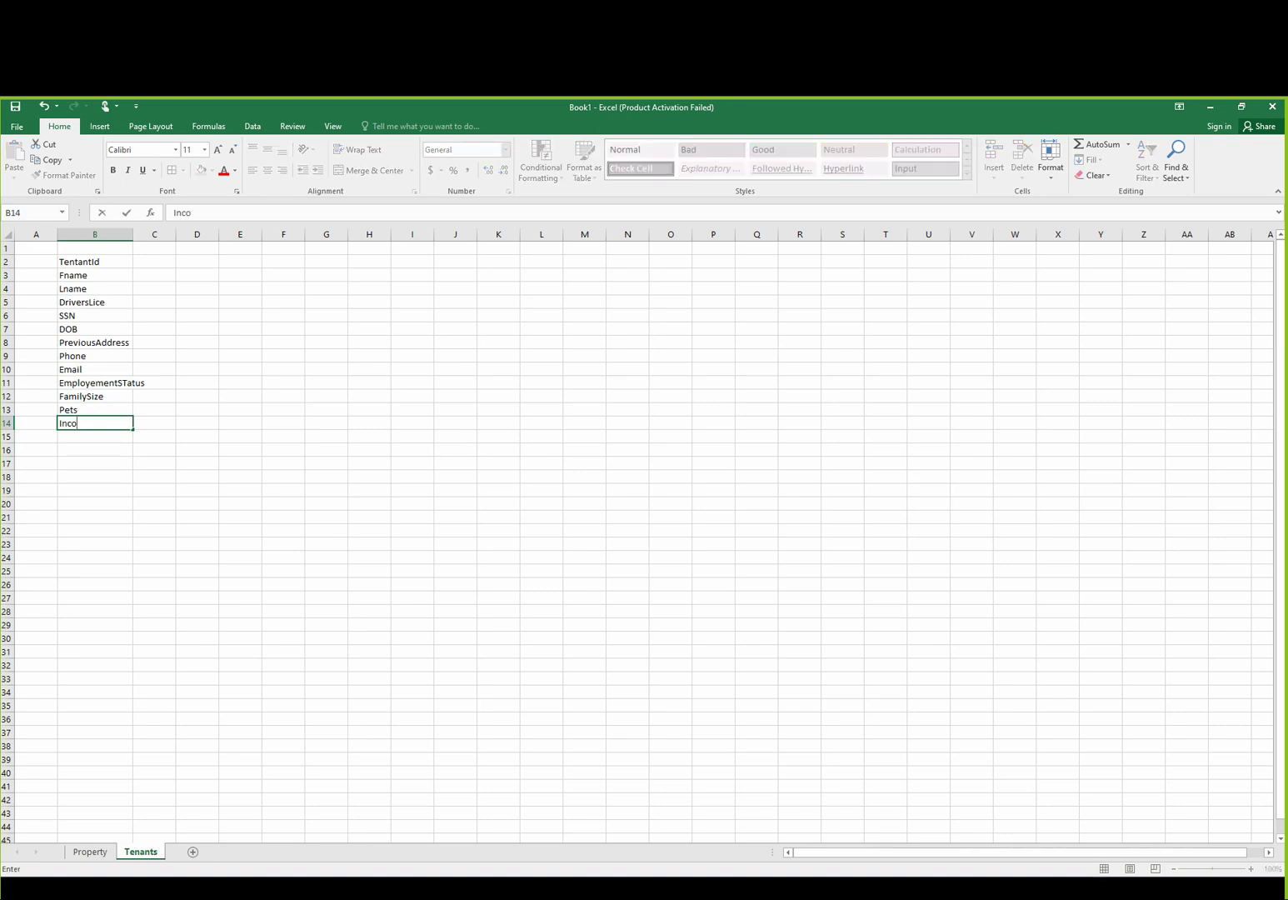
key(BackSpace)
text(ome)
key(Return)
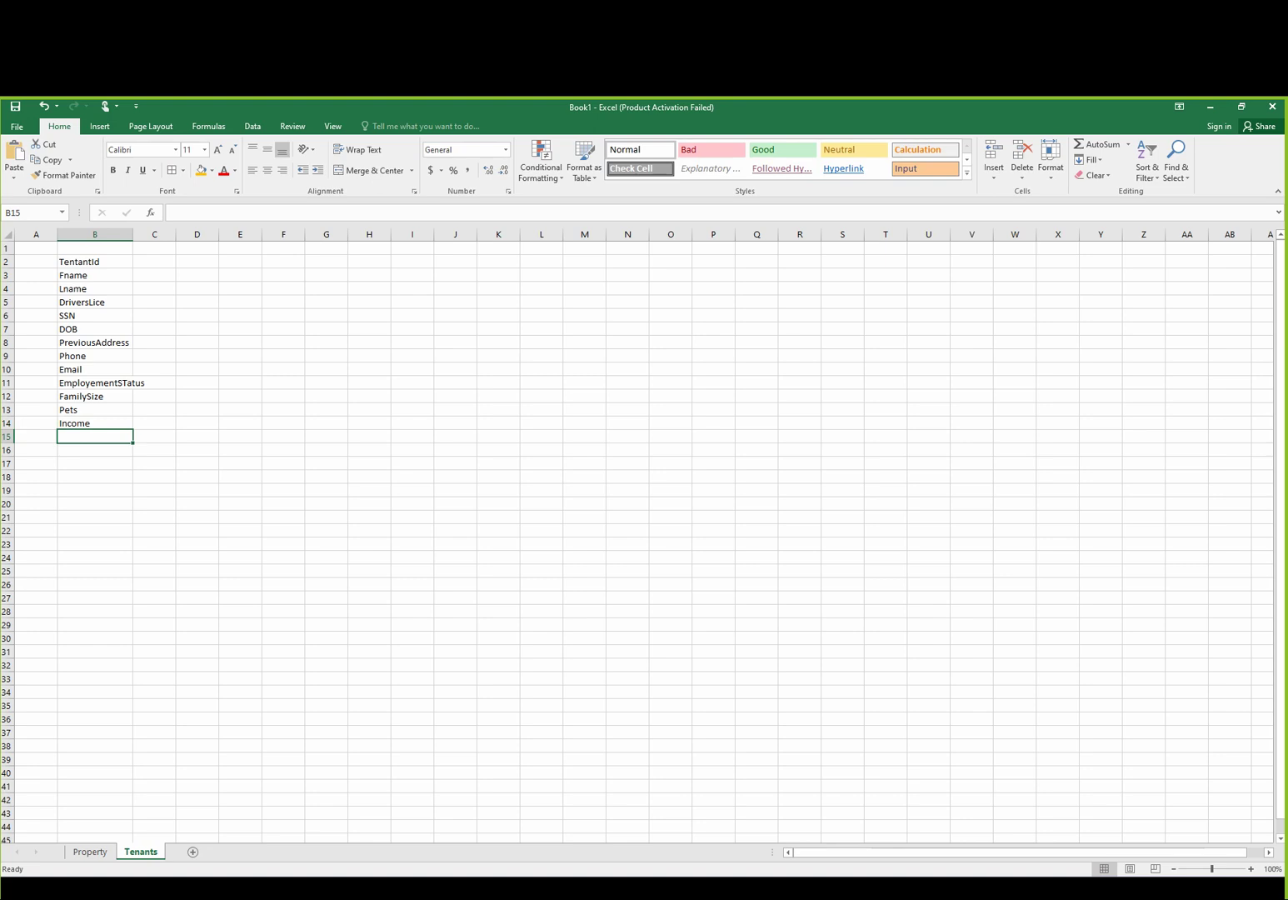
text(Empl)
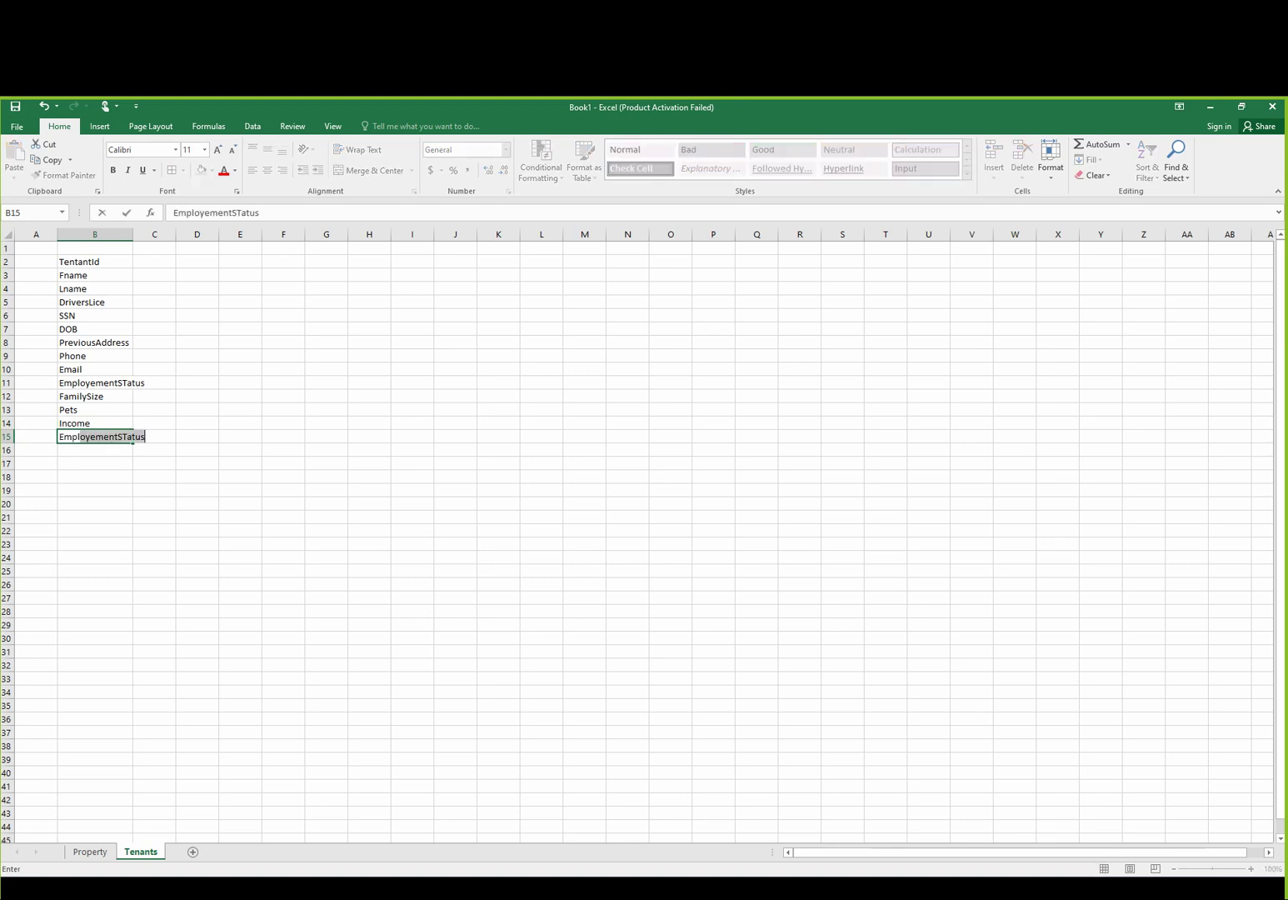
text(oyeeAddress)
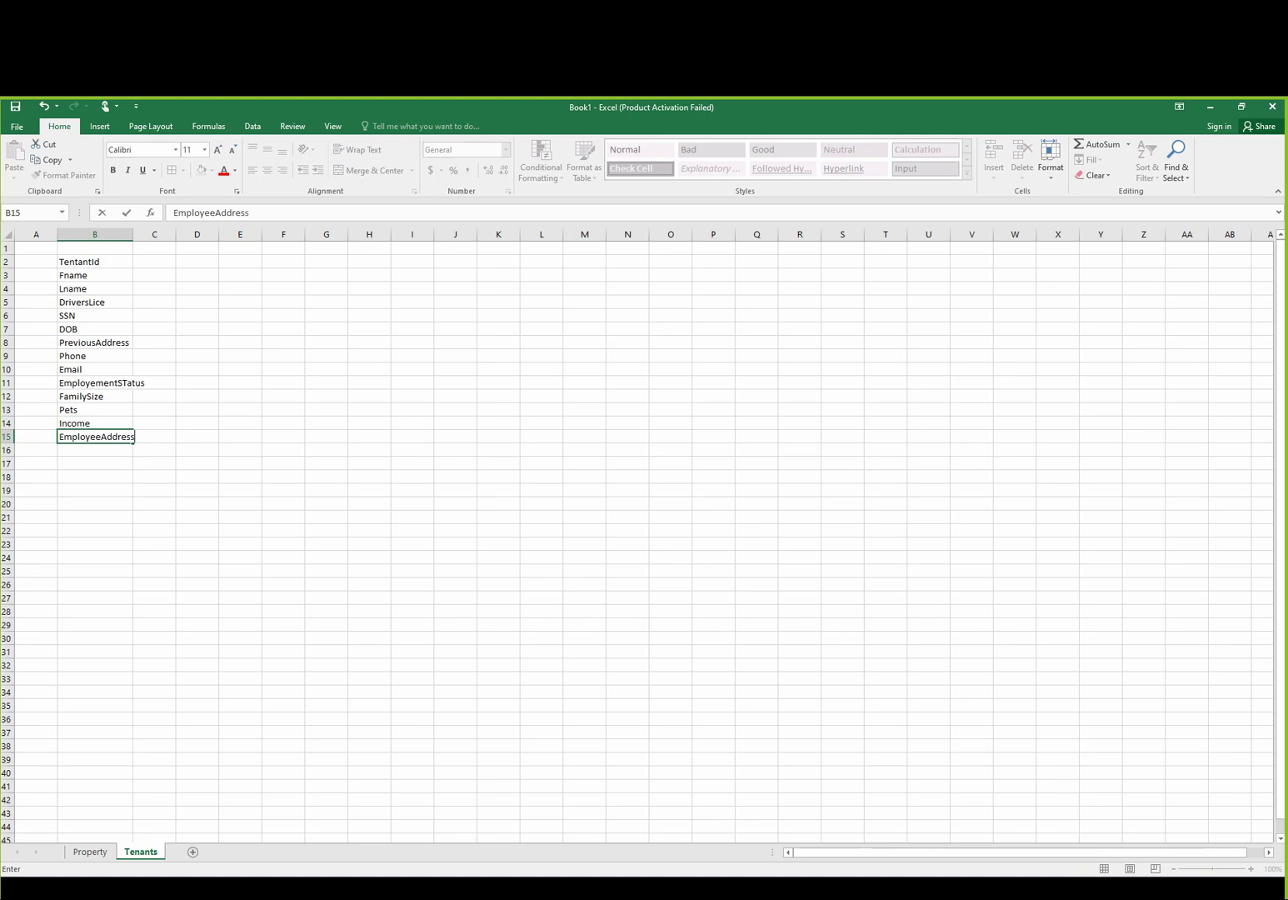
key(Return)
- Add EmployeeHistory, Gender and CreditScore in B16 to B18 and fit column B's width to its contents
text(Employee)
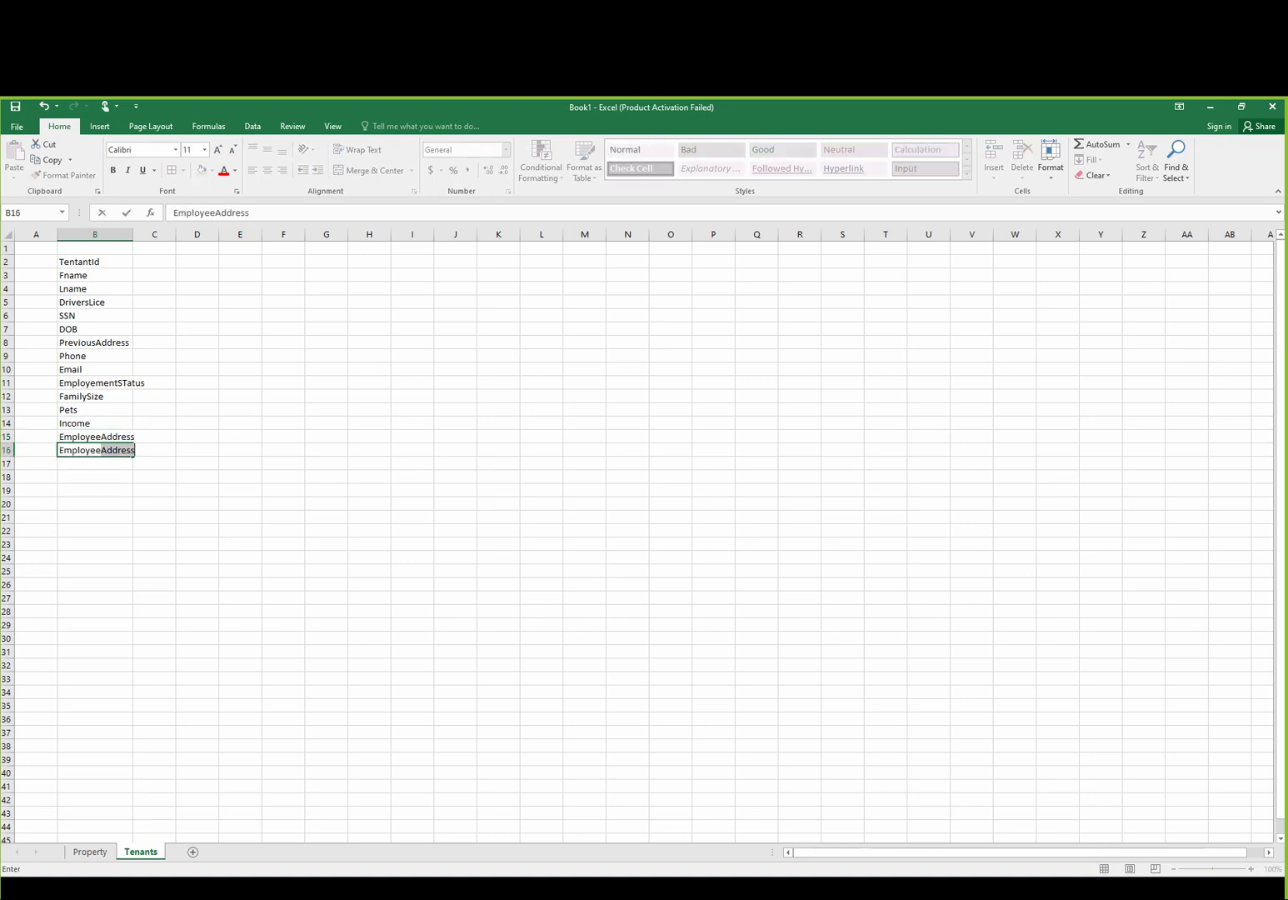
text(History)
key(Return)
text(Gender)
key(Return)
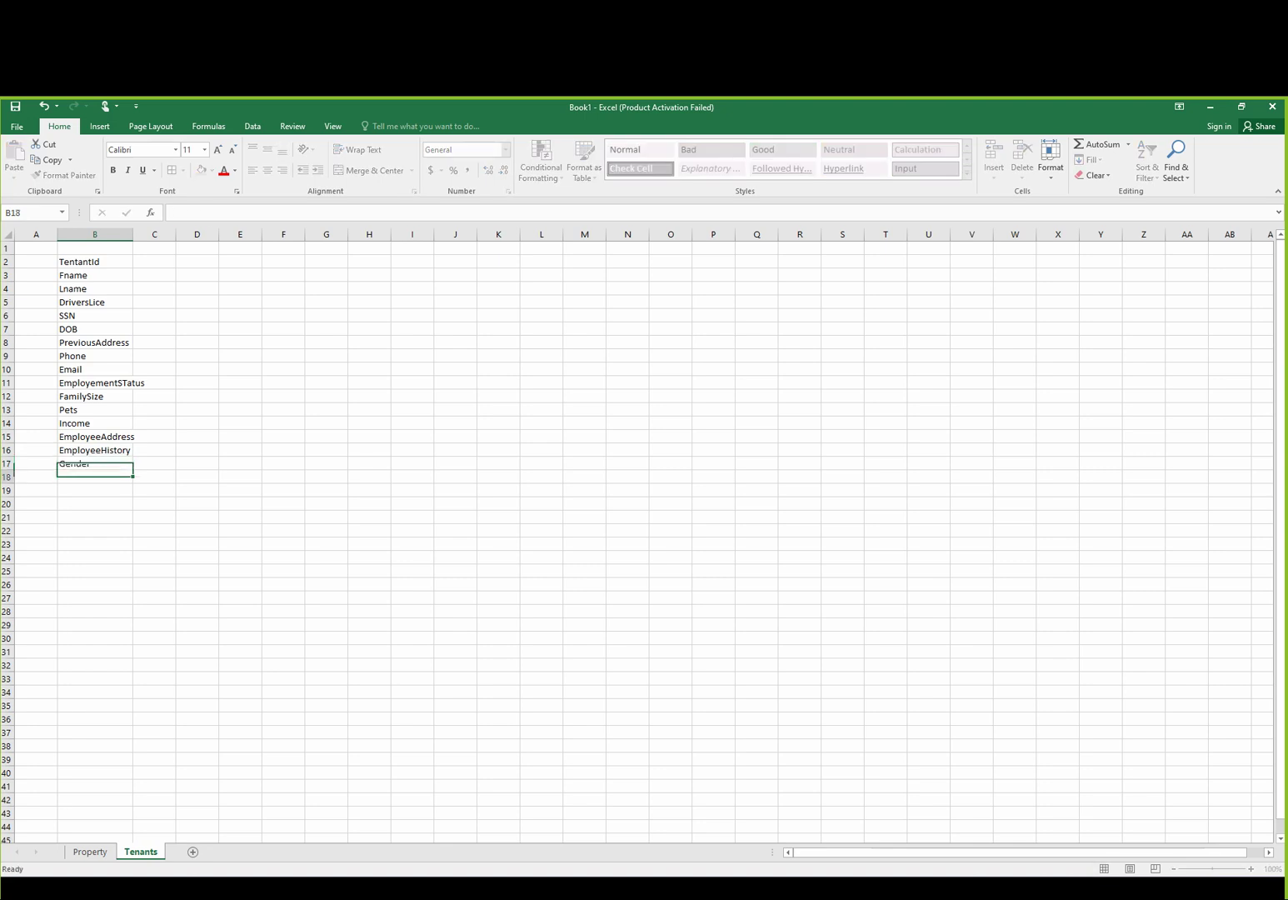
text(CreditScore)
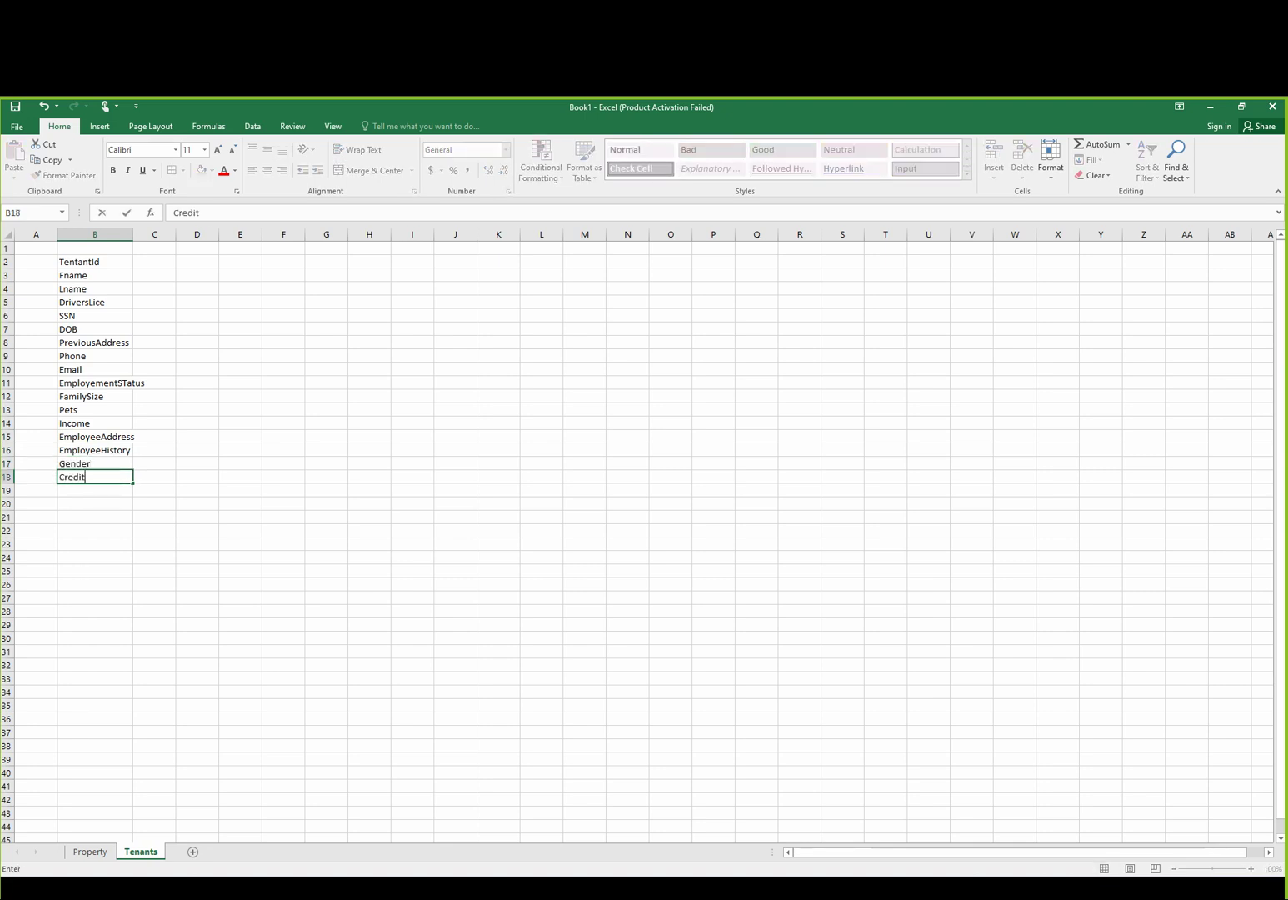
key(Return)
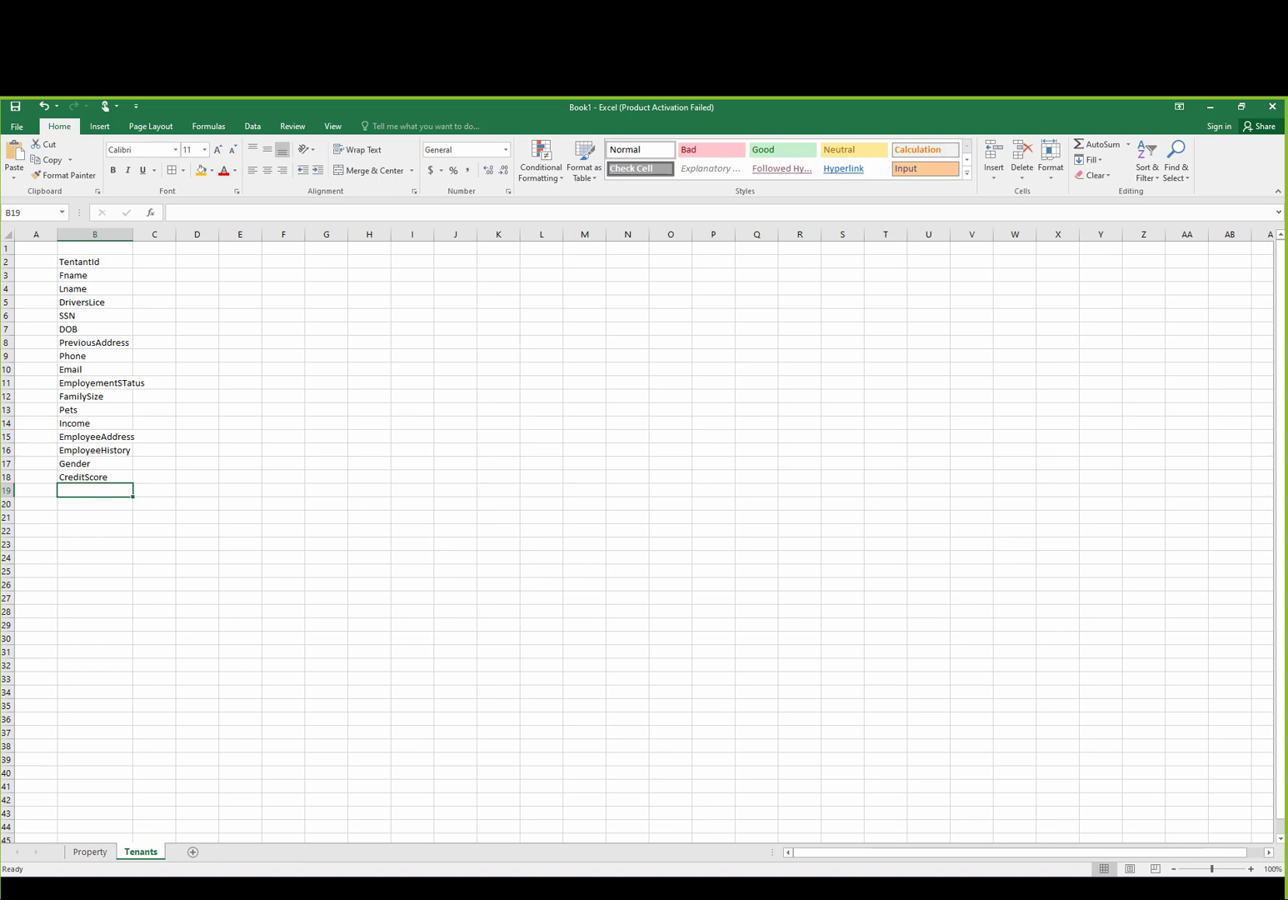
double_click(132, 234)
click(213, 369)
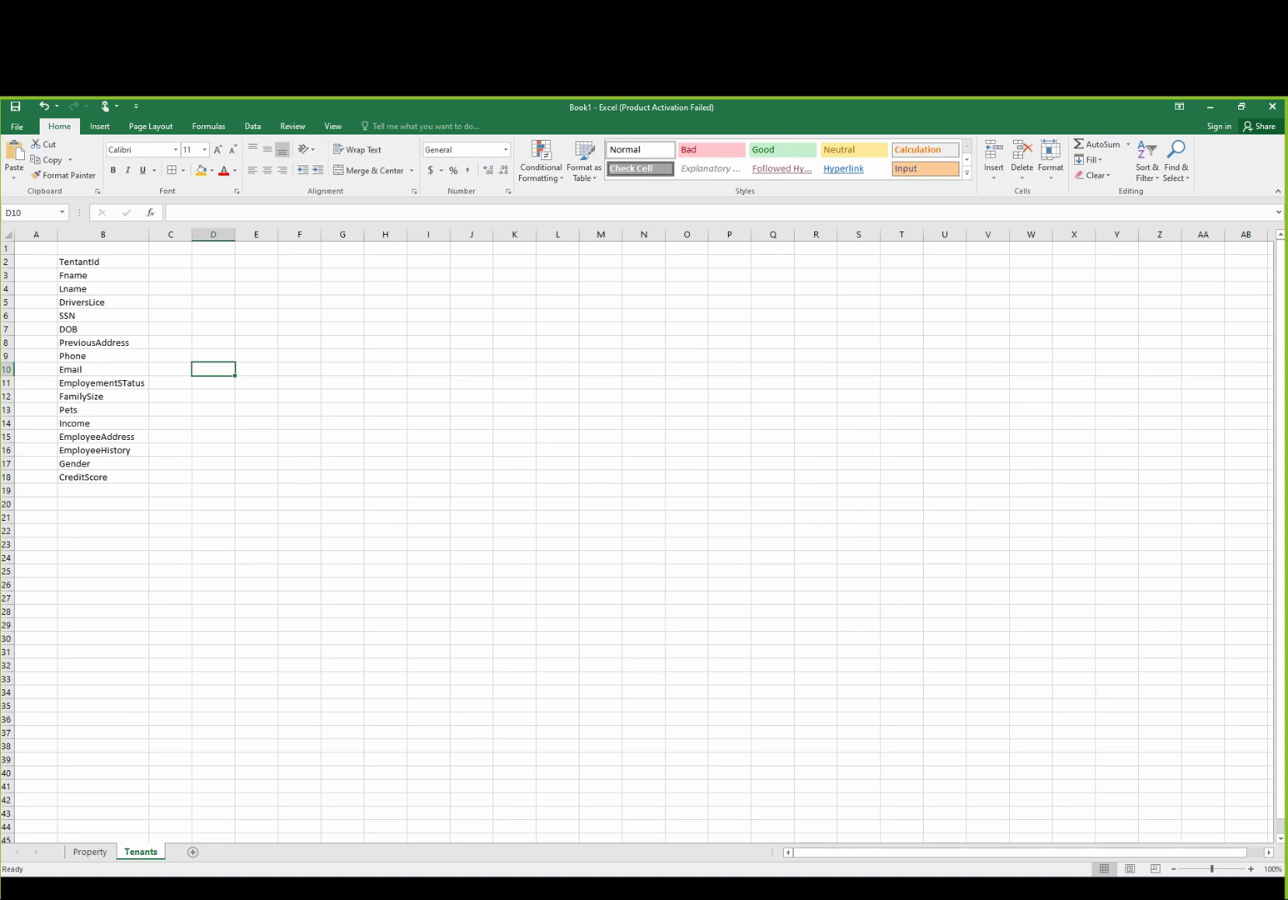
- Merge and center cells A1:B1 above the tenant field list
key(alt+Tab)
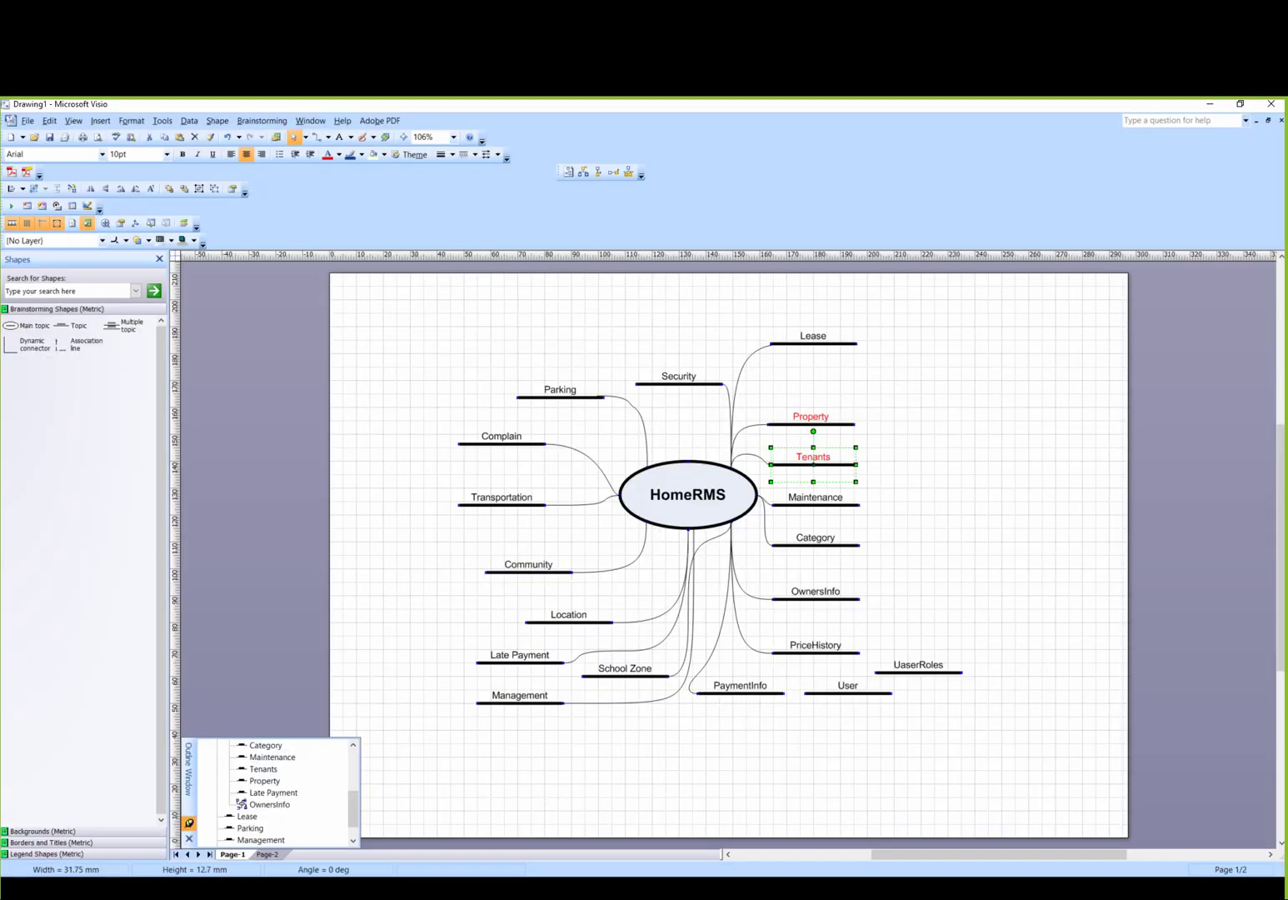
key(alt+Tab)
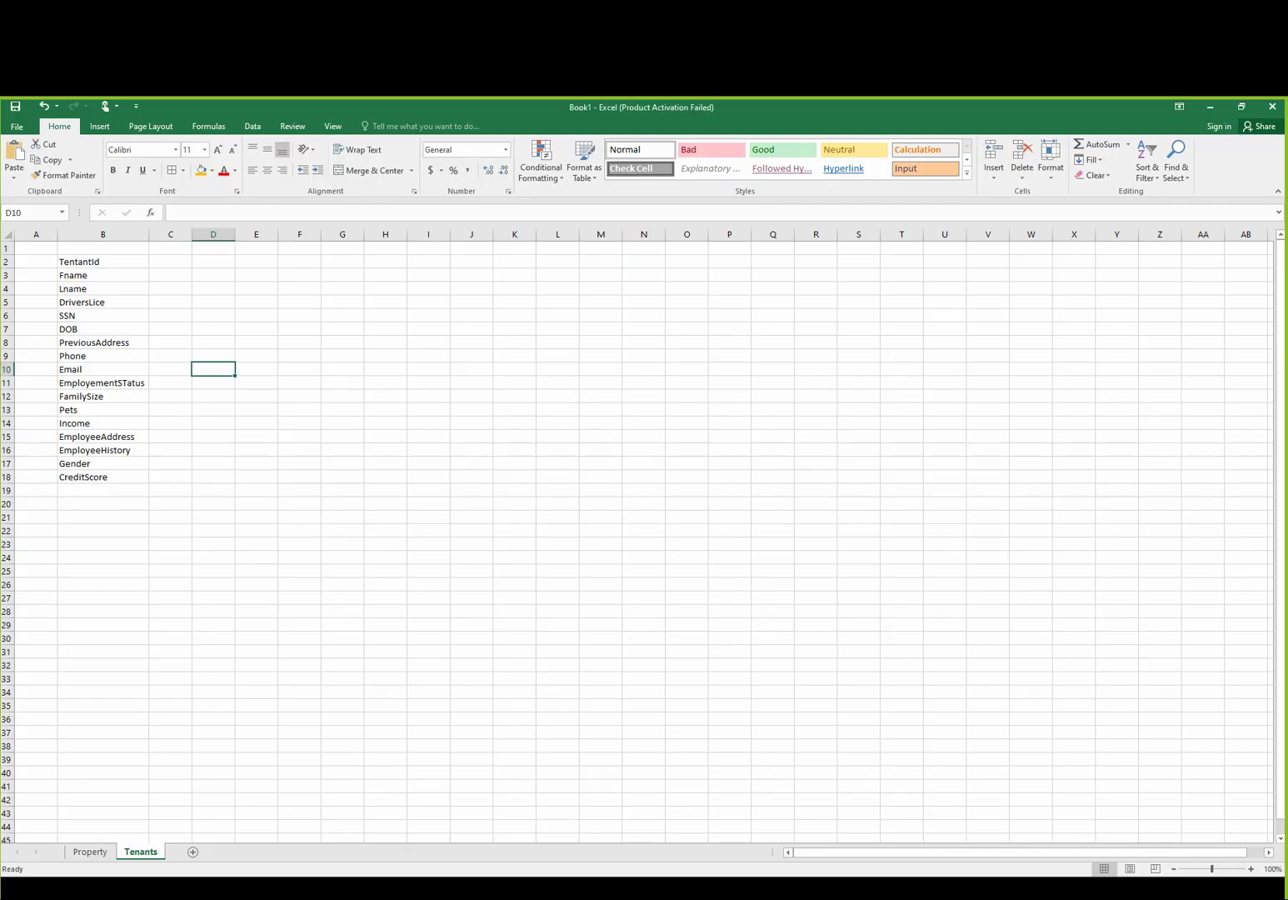
drag(35, 248, 103, 247)
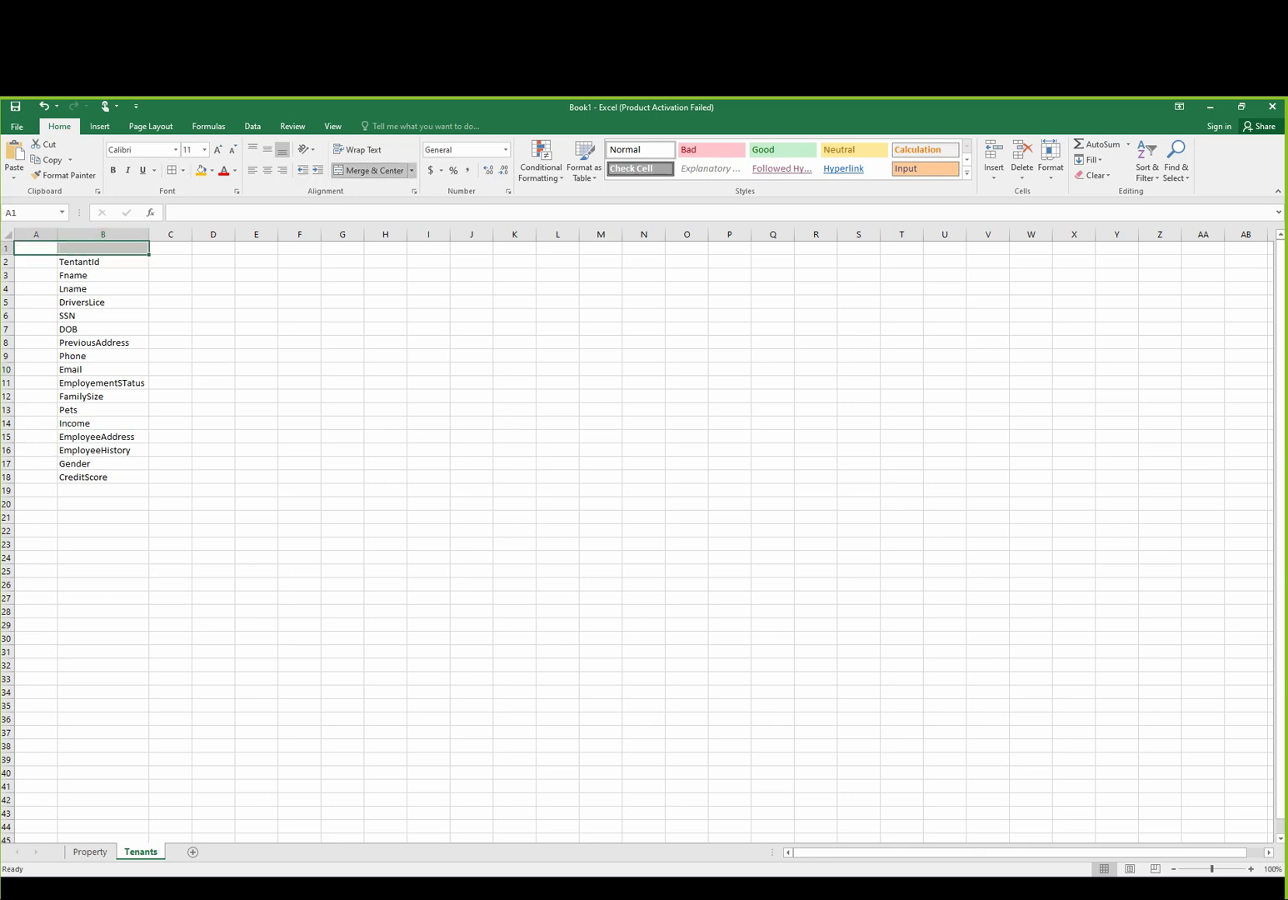
click(371, 170)
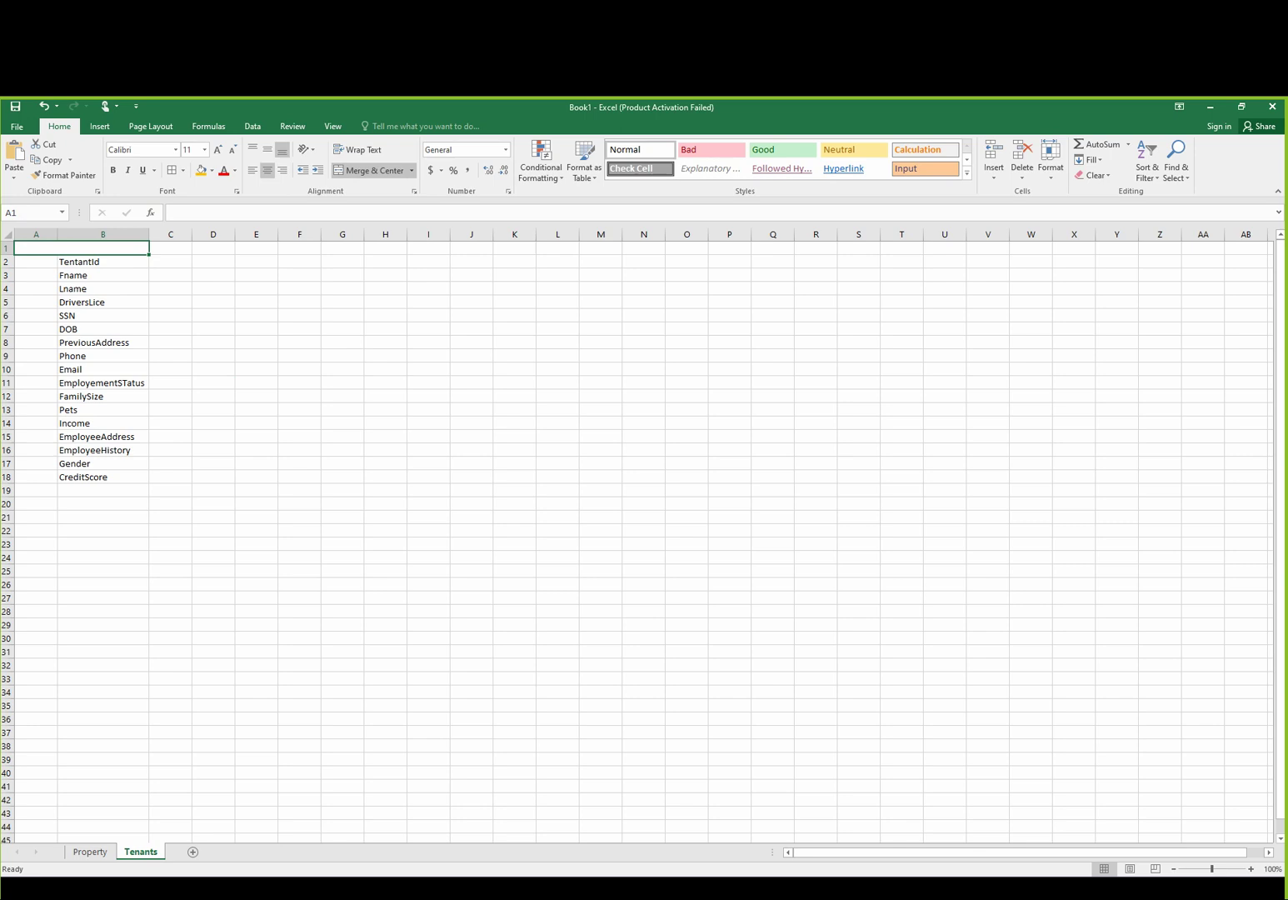
- Enter the title Tenants in merged cell A1 and mark TentantId as the primary key with PK in A2
text(Tenants)
key(Return)
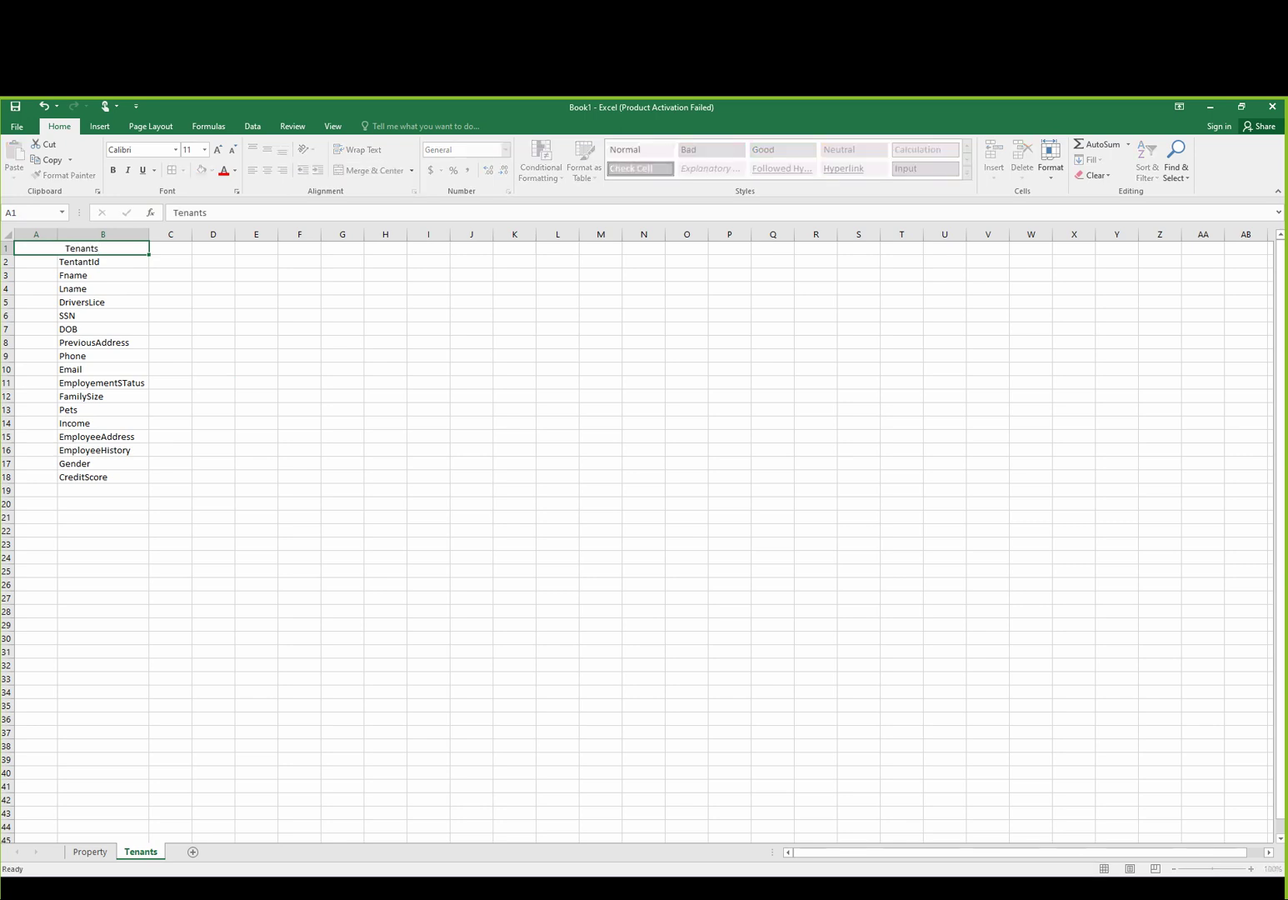
text(PK)
key(Return)
key(Down)
key(Down)
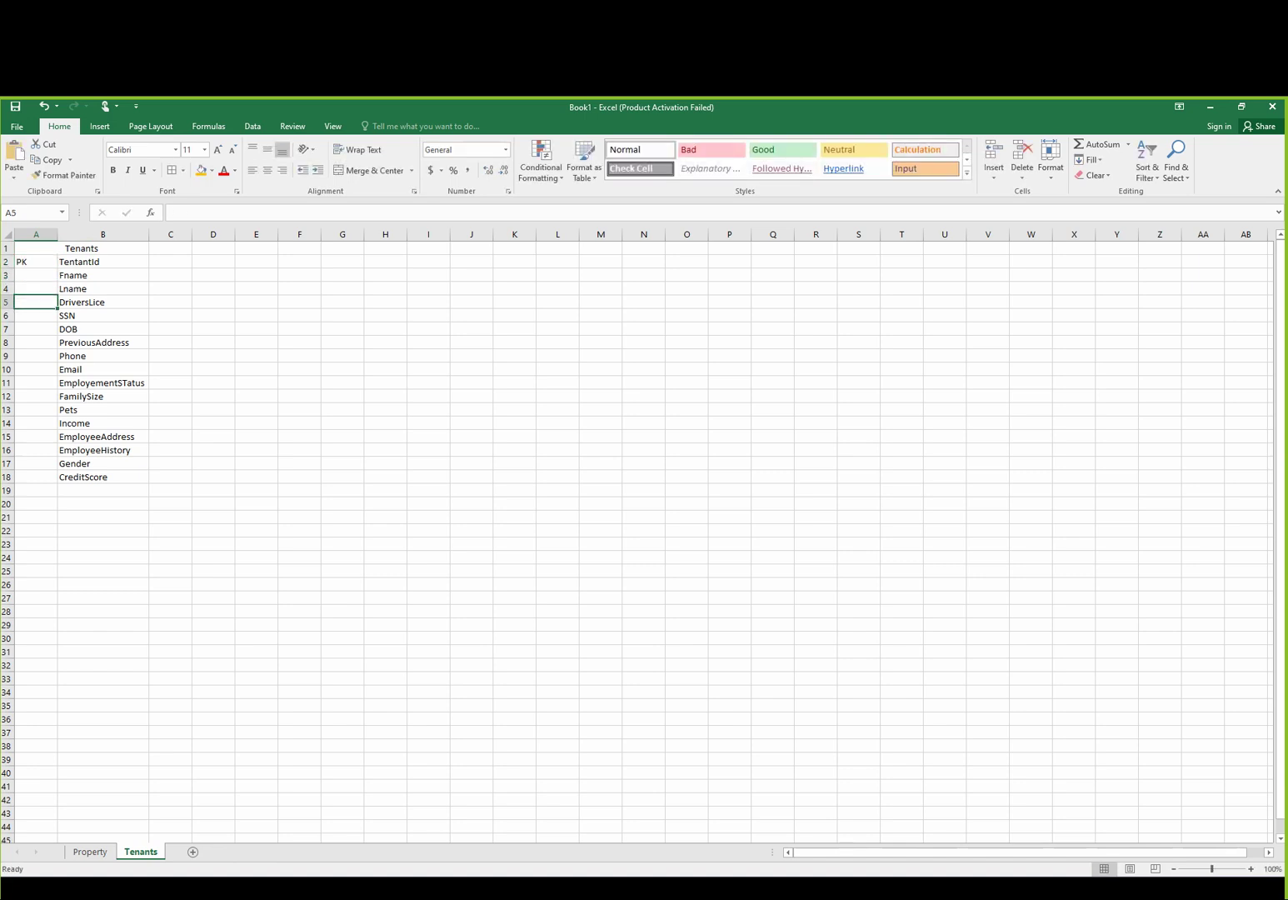
- Rename the driver's license field in B5 to DRiversLic
click(102, 302)
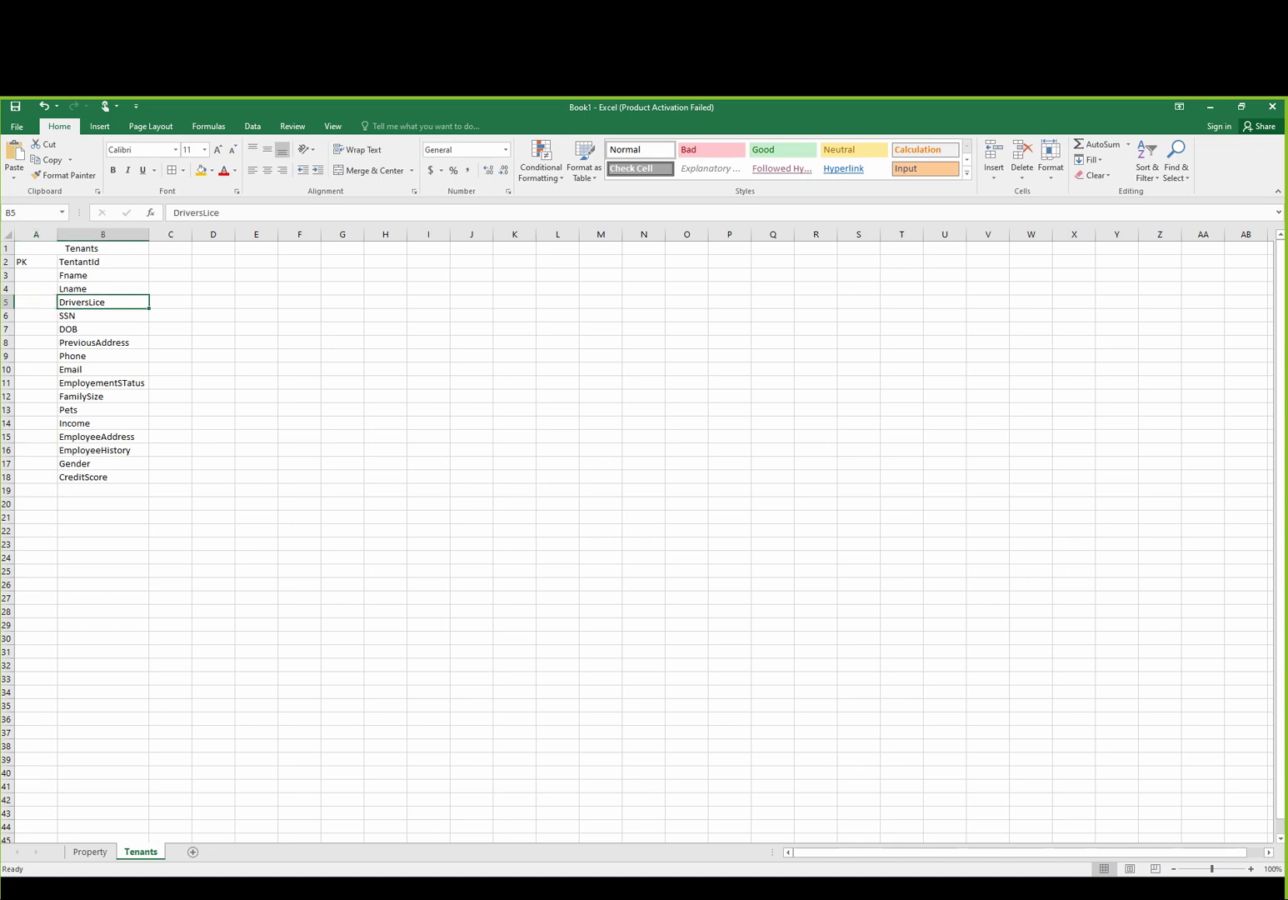
text(DRivers)
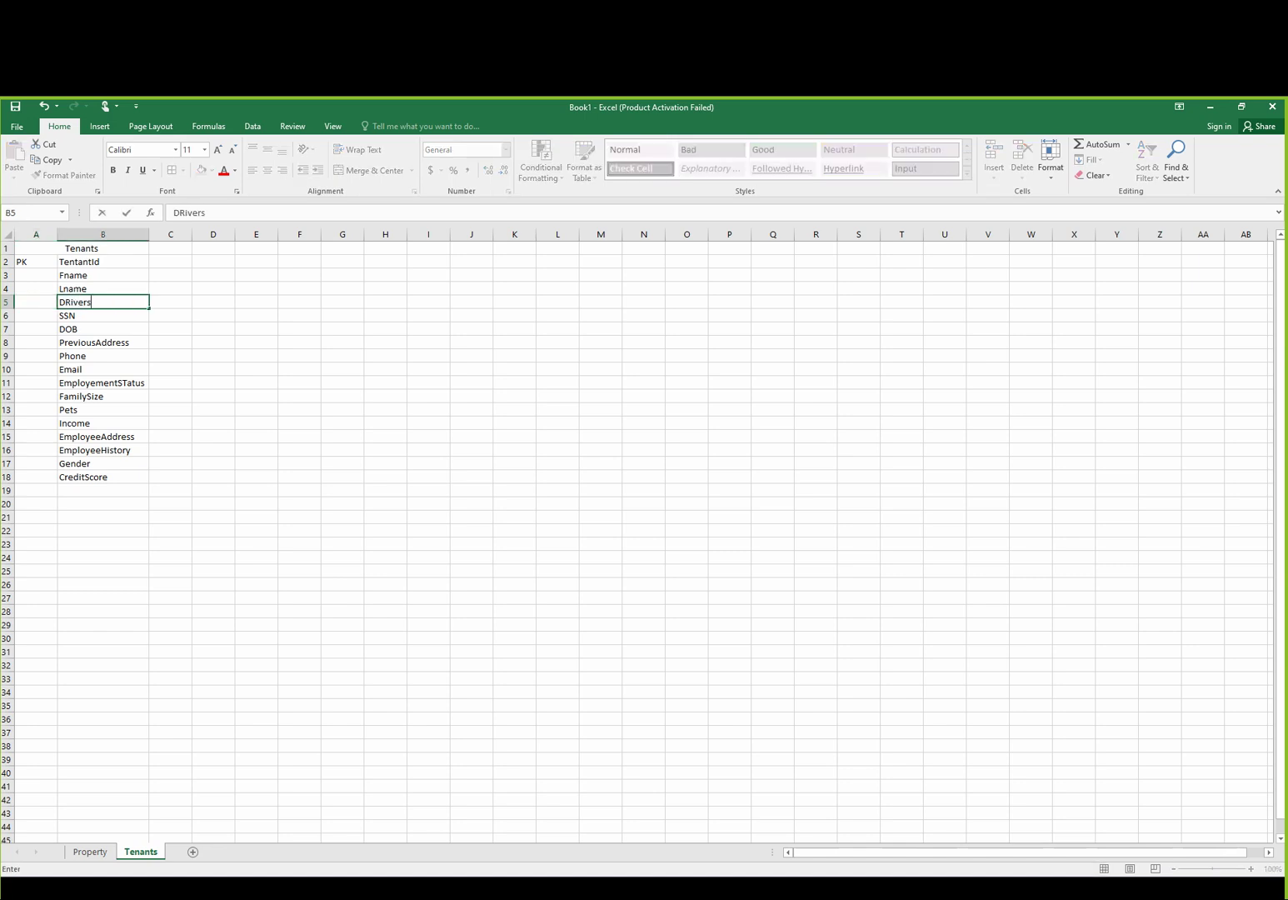
text(Lic)
key(Return)
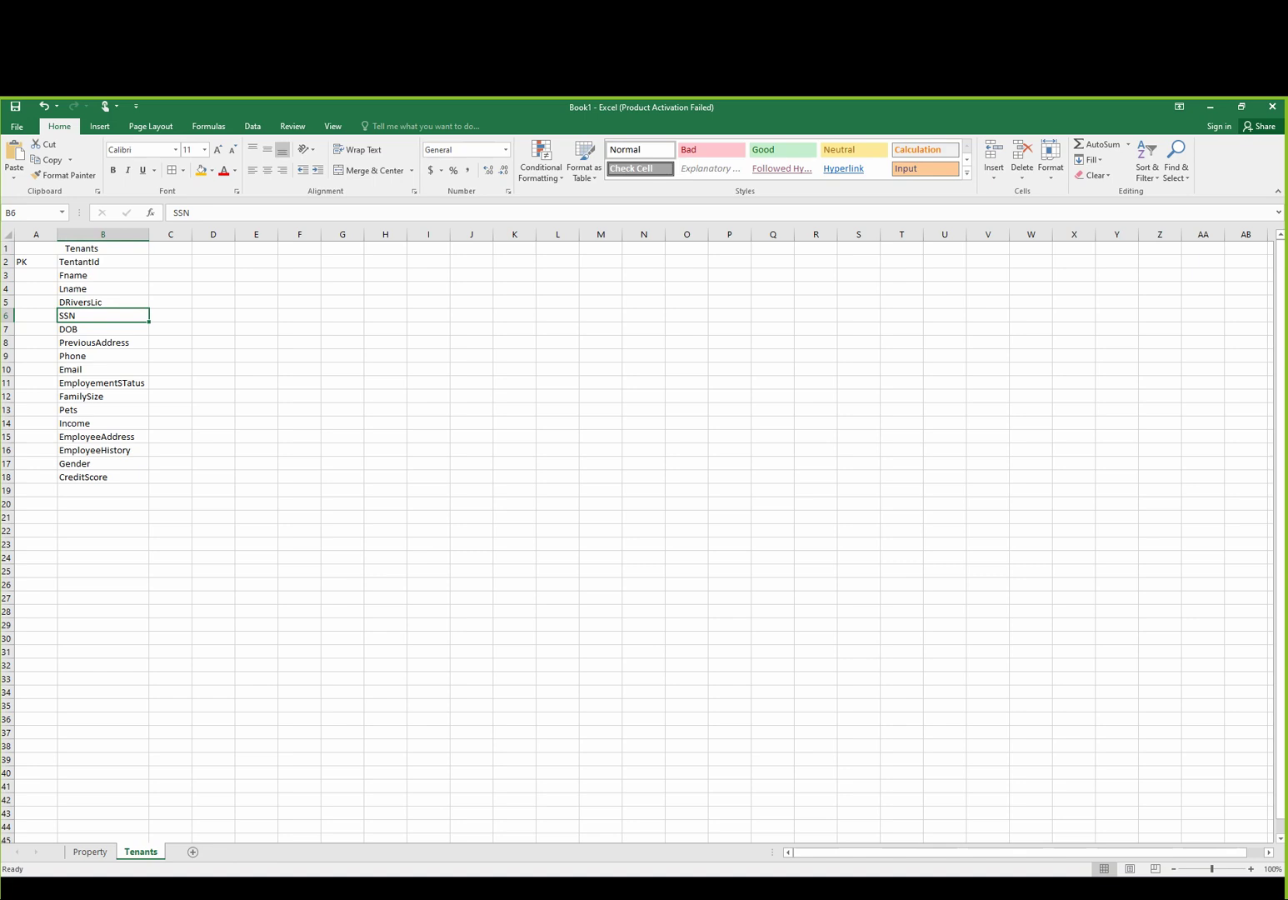
- Highlight the PreviousAddress cell, B8, with the current orange fill color
key(Down)
key(Down)
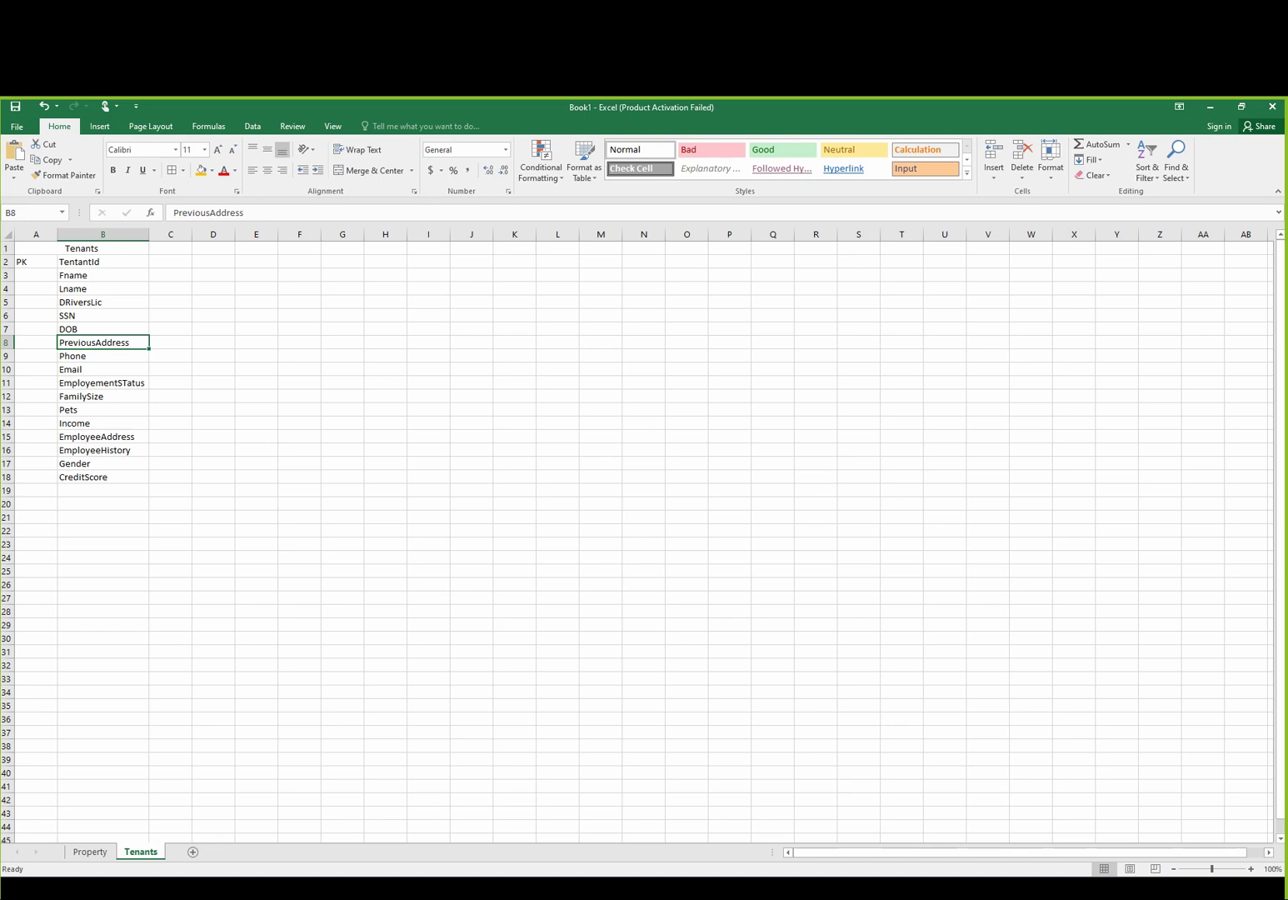
click(201, 170)
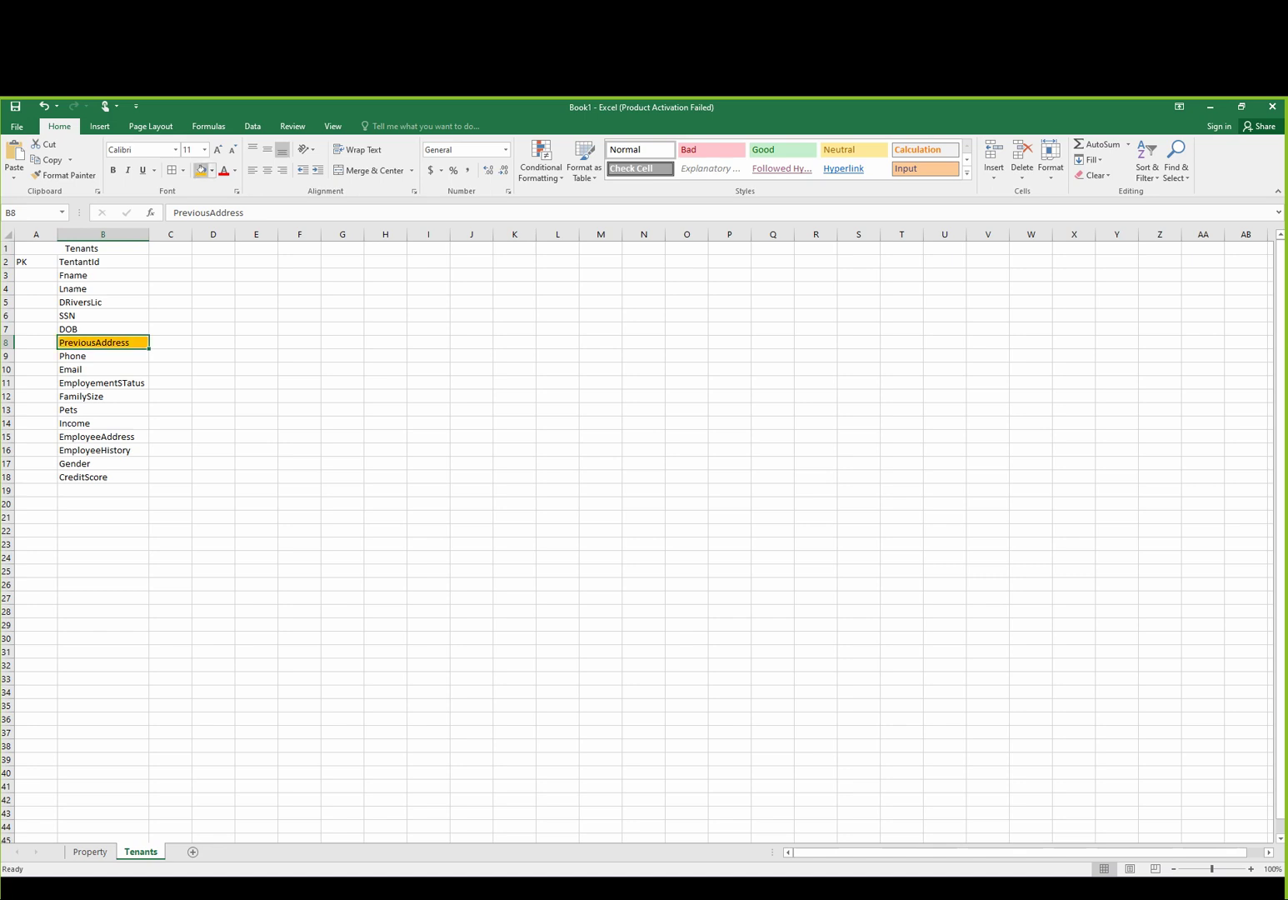
- Insert two blank rows between the Phone and Email fields
click(103, 355)
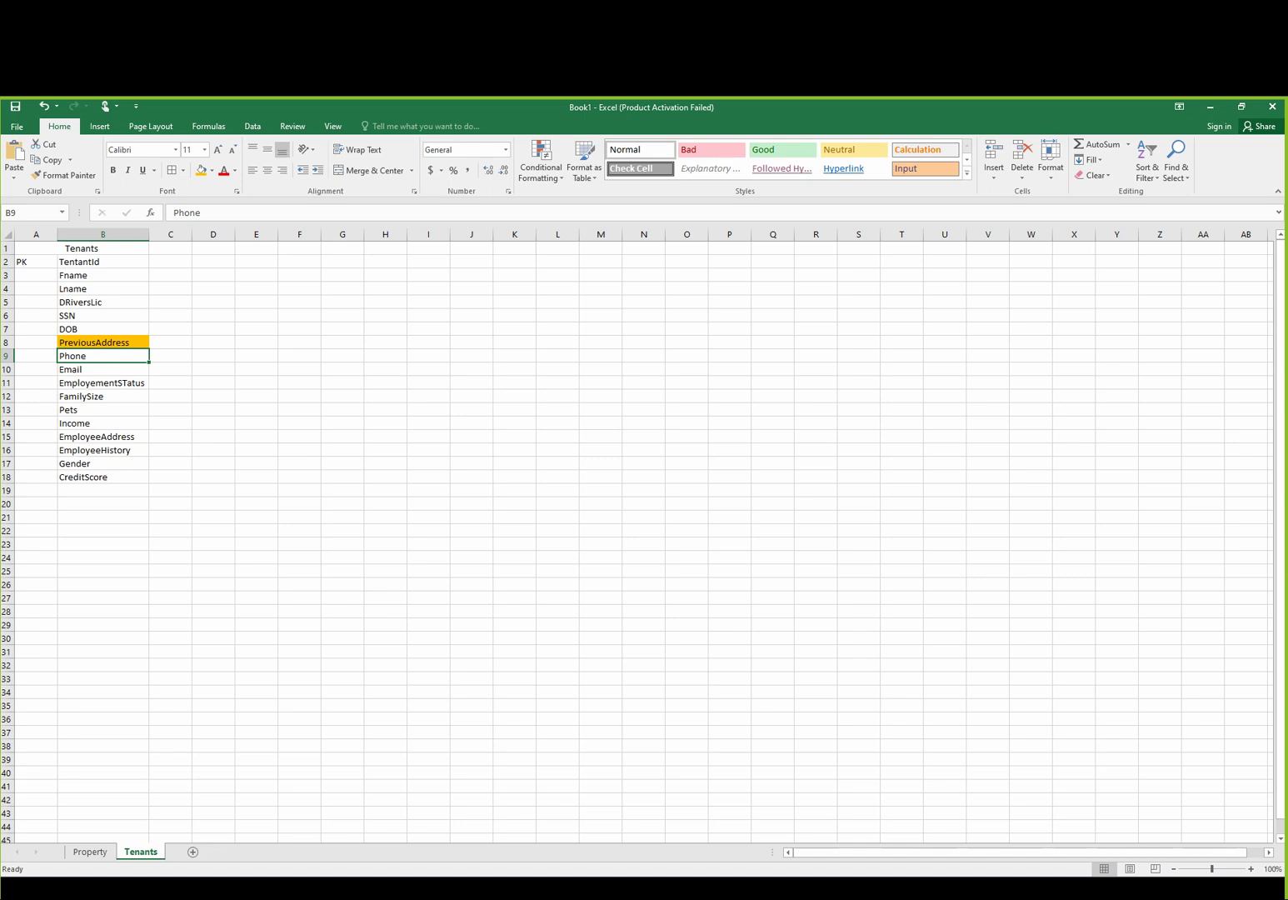
click(7, 369)
right_click(7, 369)
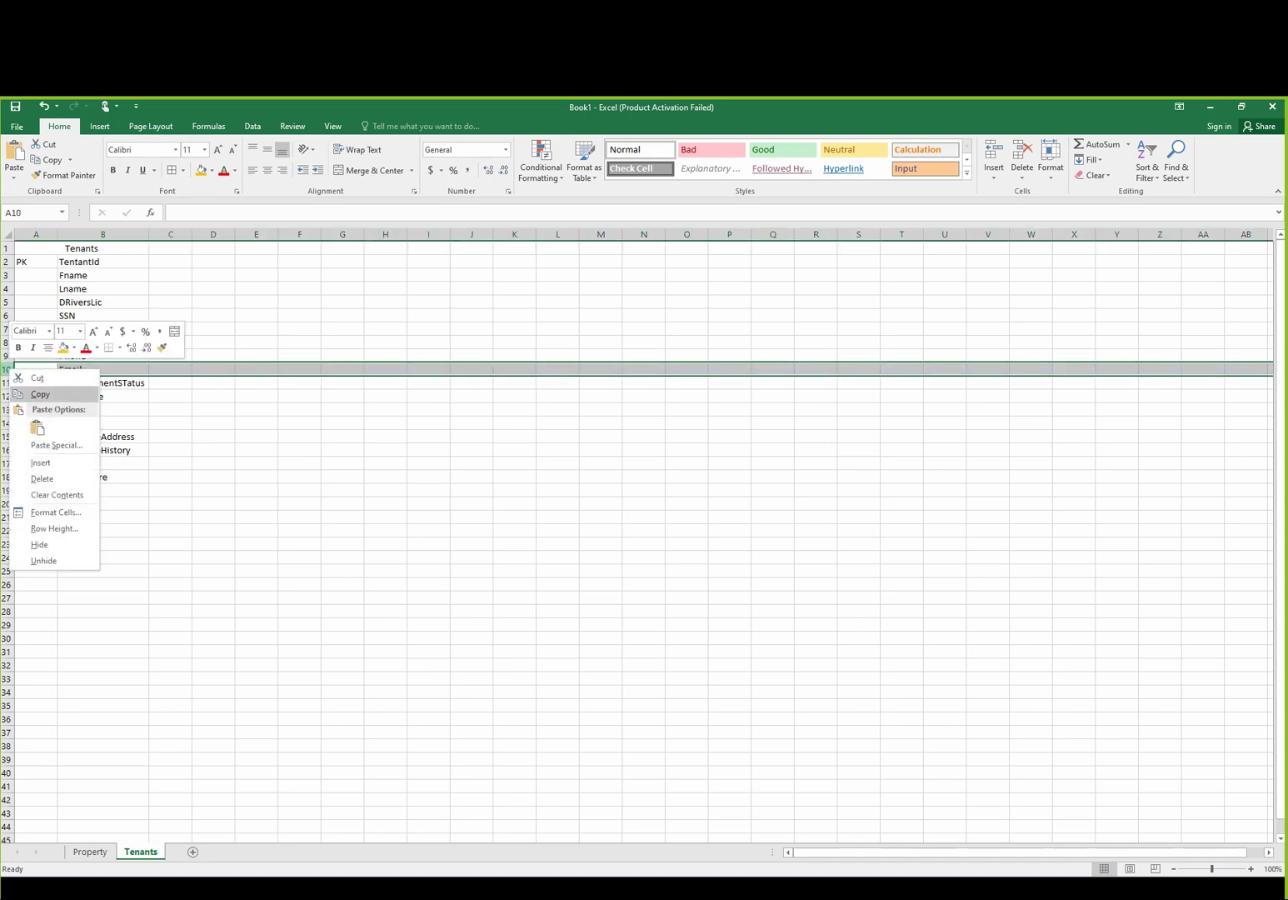
click(40, 462)
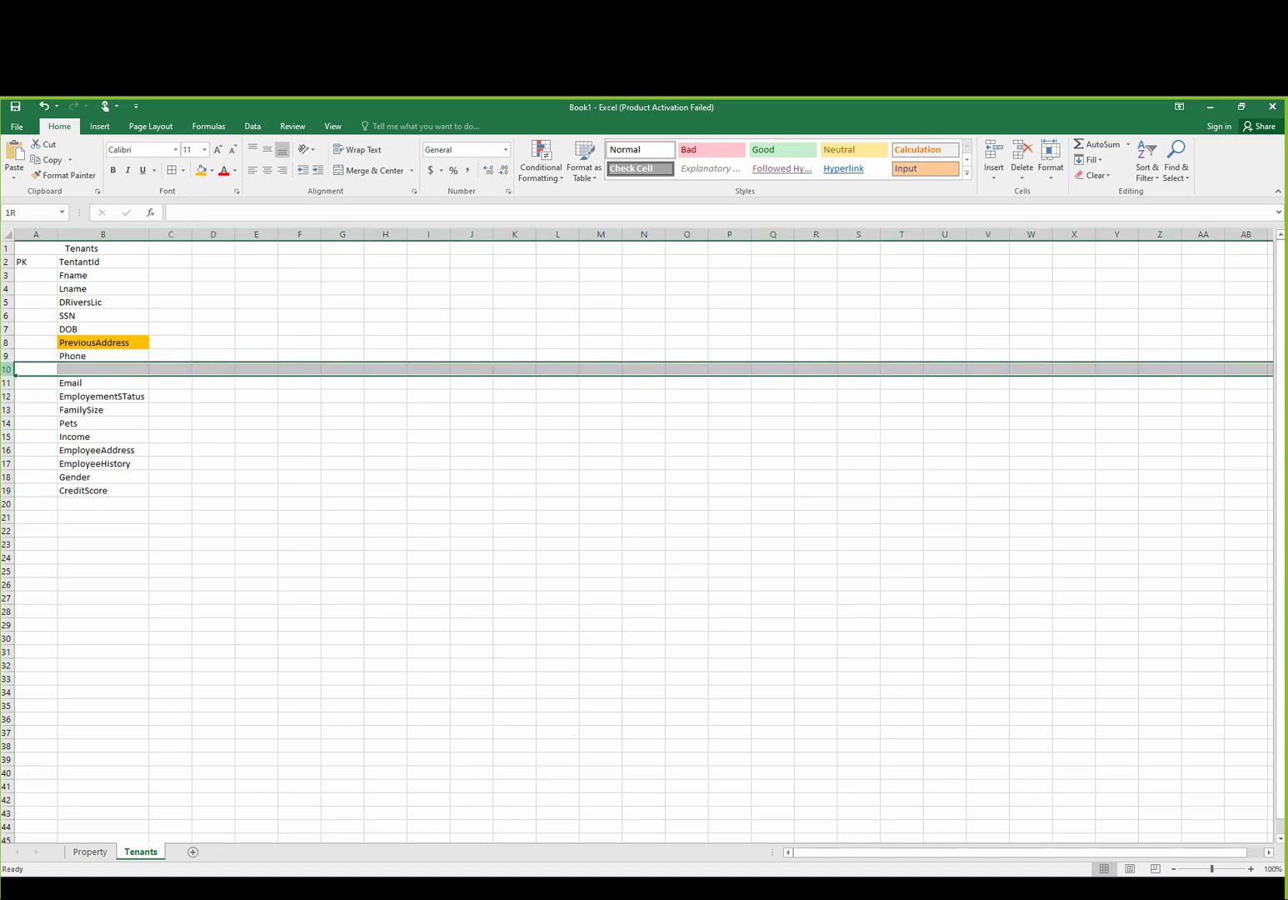
right_click(7, 369)
click(40, 462)
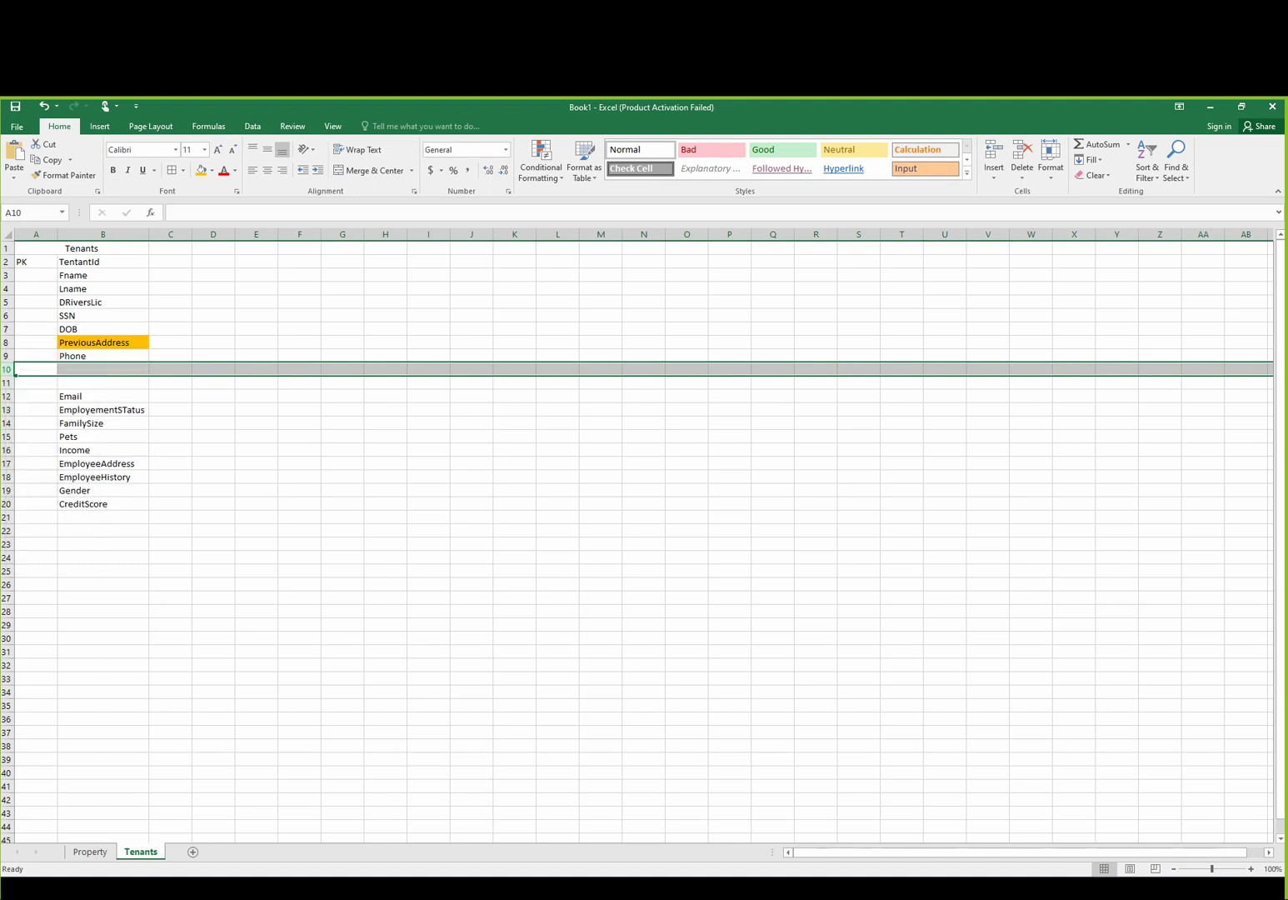
- Rename Phone in B9 to CellPhone and add HomePhone in B10 and WorkPhone in B11
double_click(71, 356)
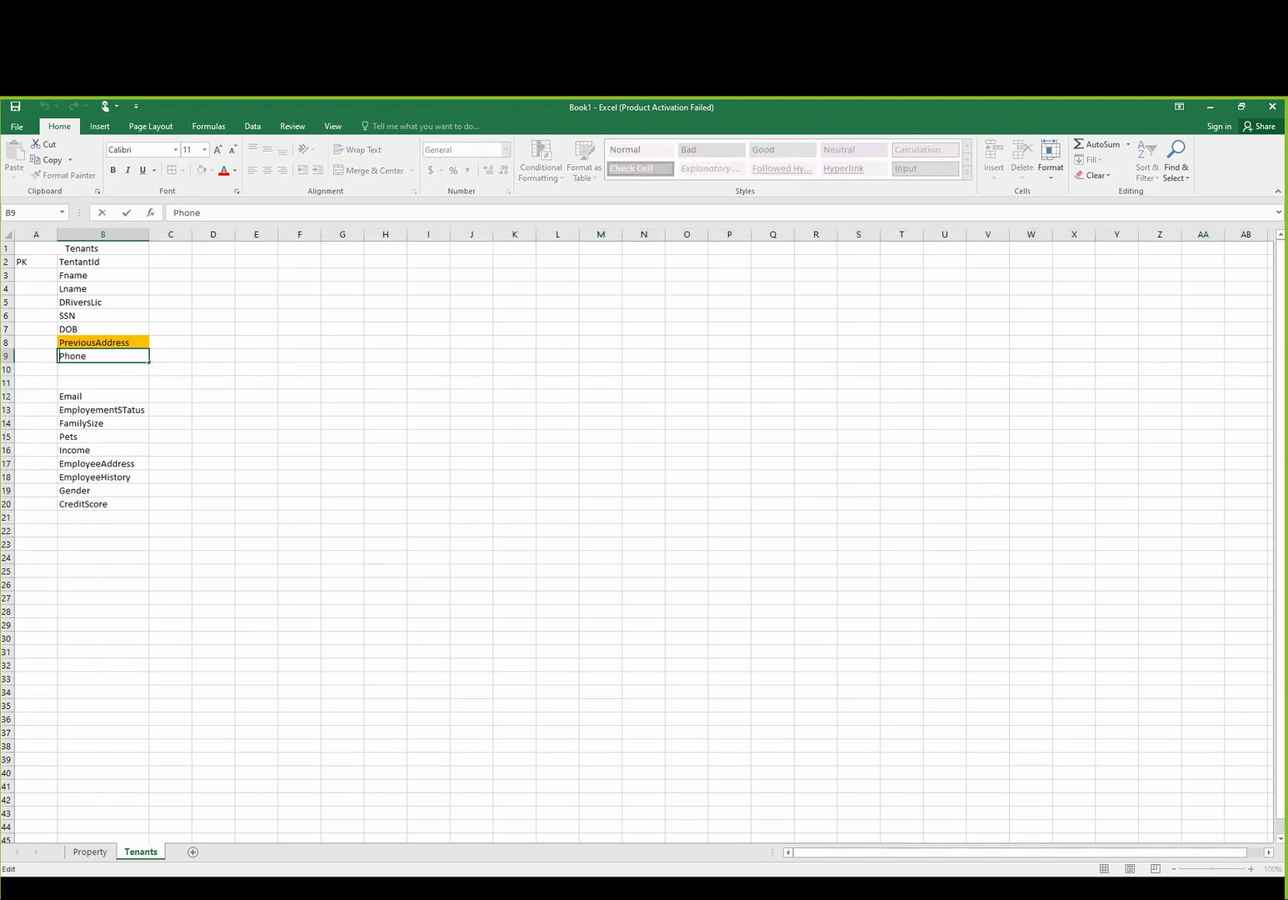
text(Cell)
key(Return)
text(HomePhone)
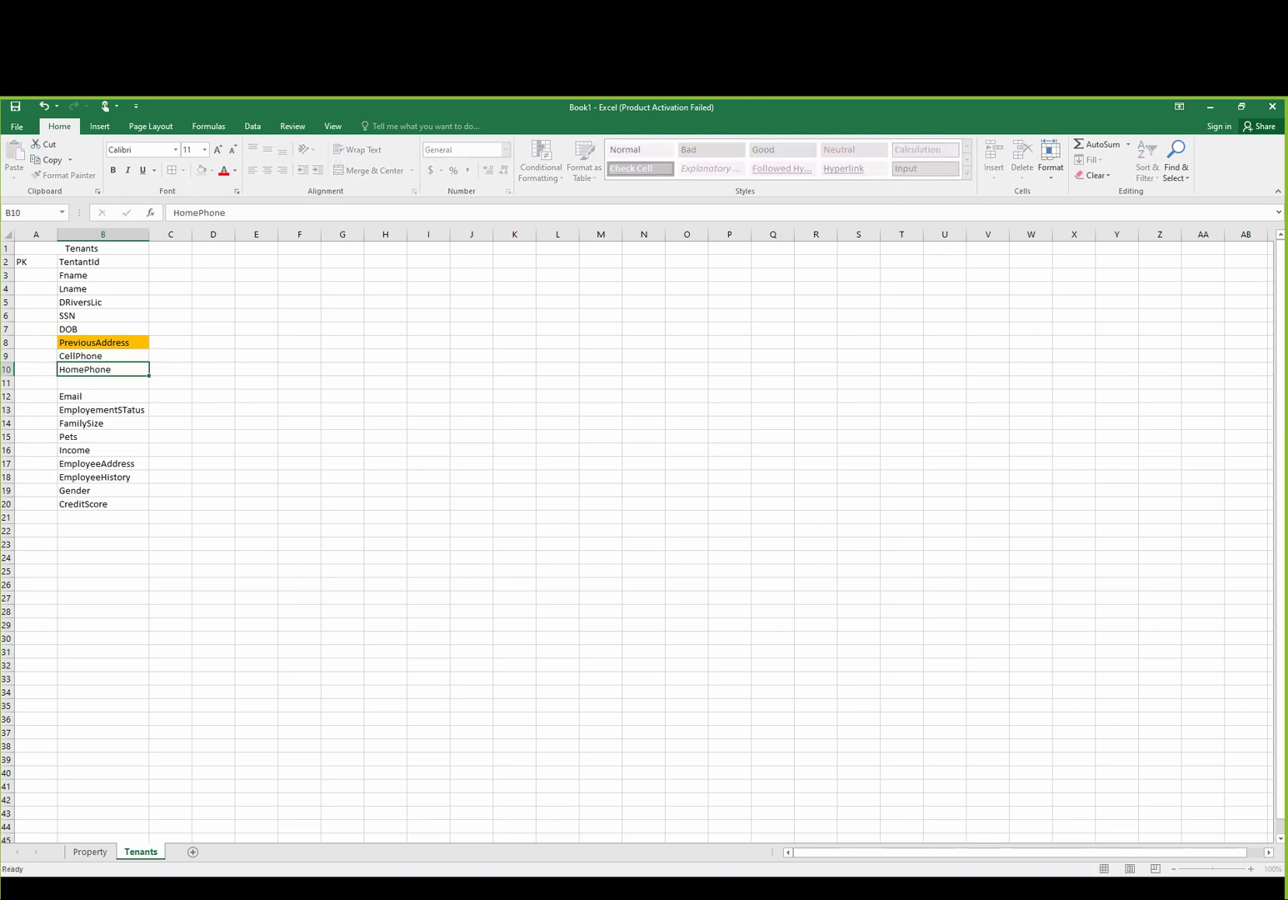
key(Return)
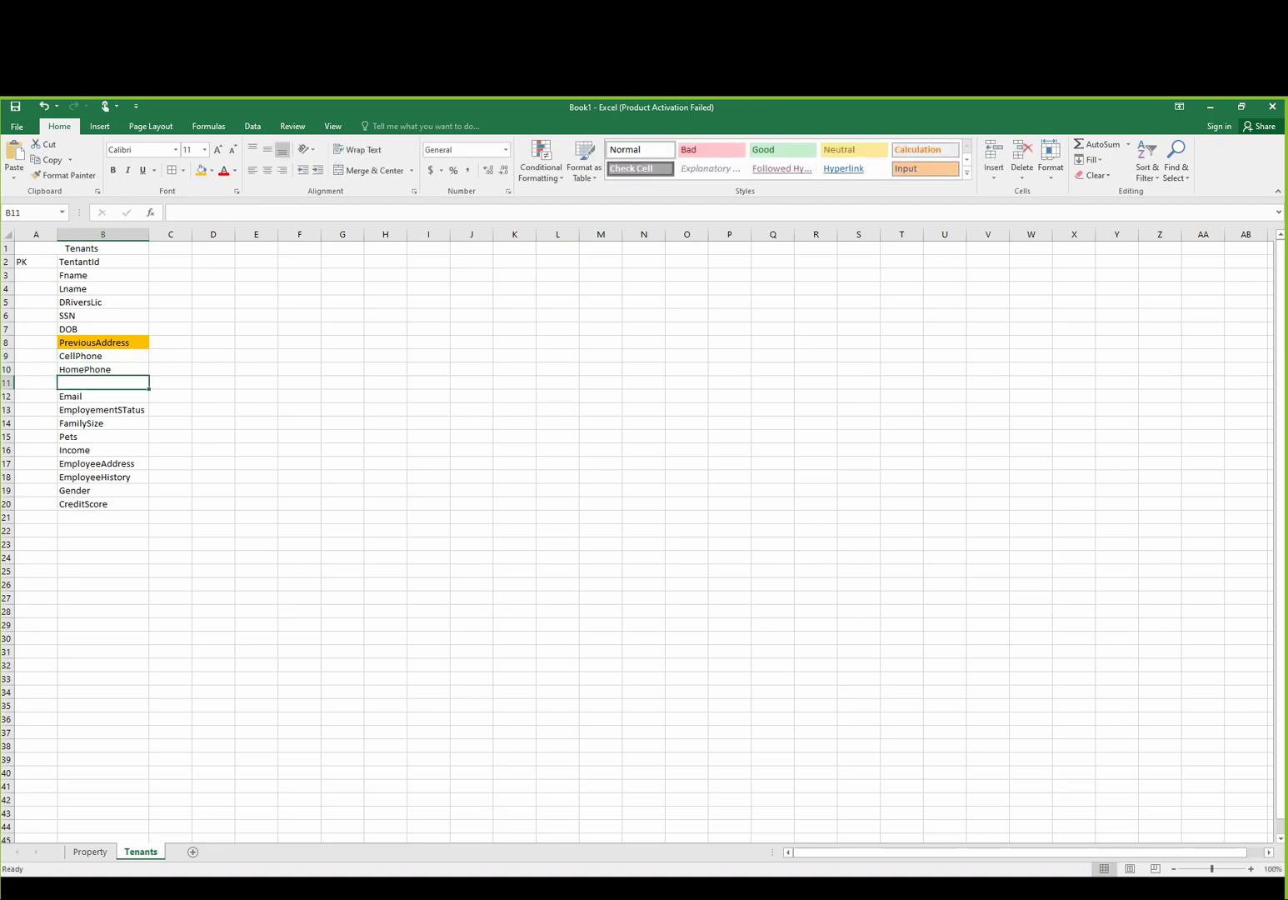
text(WorkPhone)
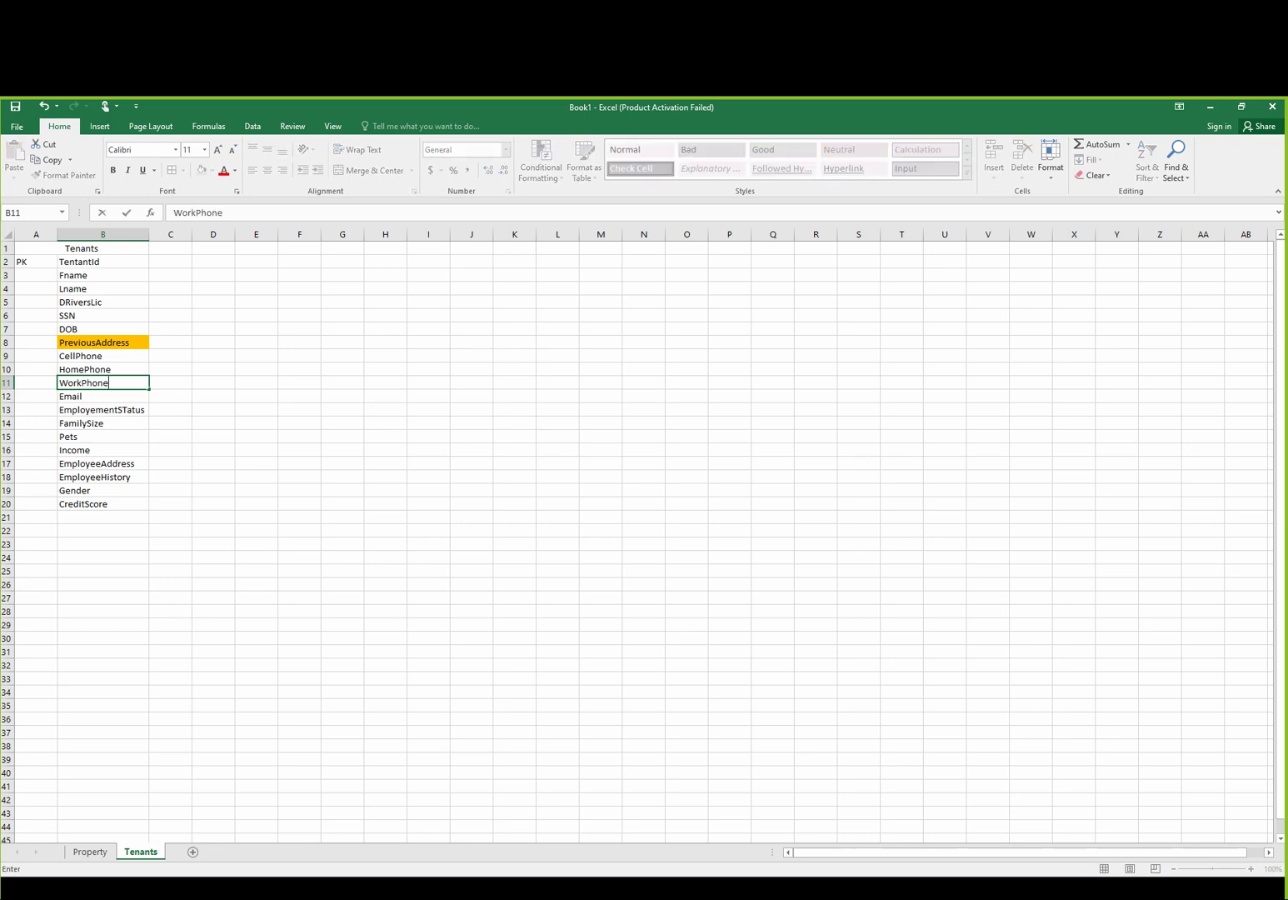
key(Return)
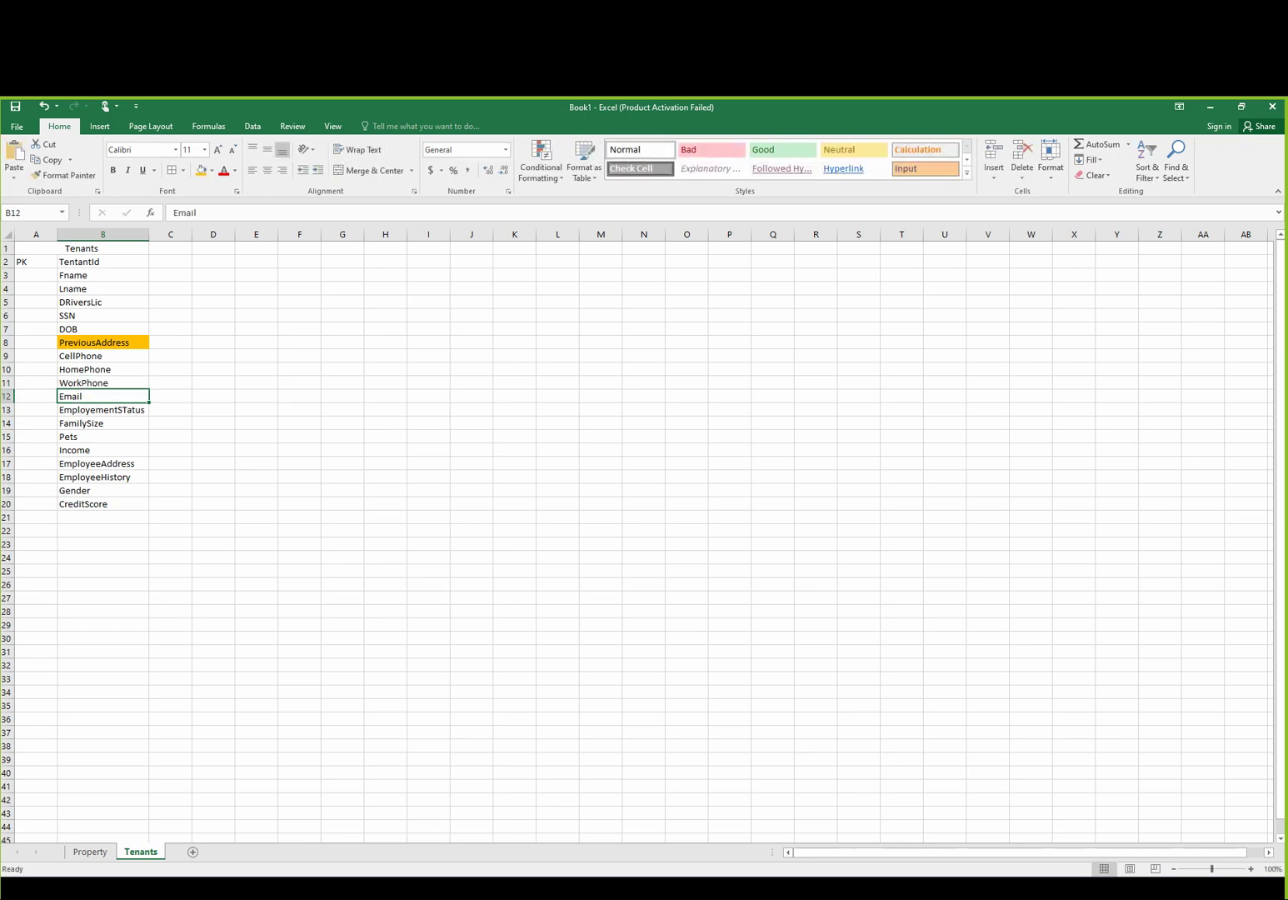
- Correct the capitalization of the field name in B13 to EmployementStatus
click(103, 409)
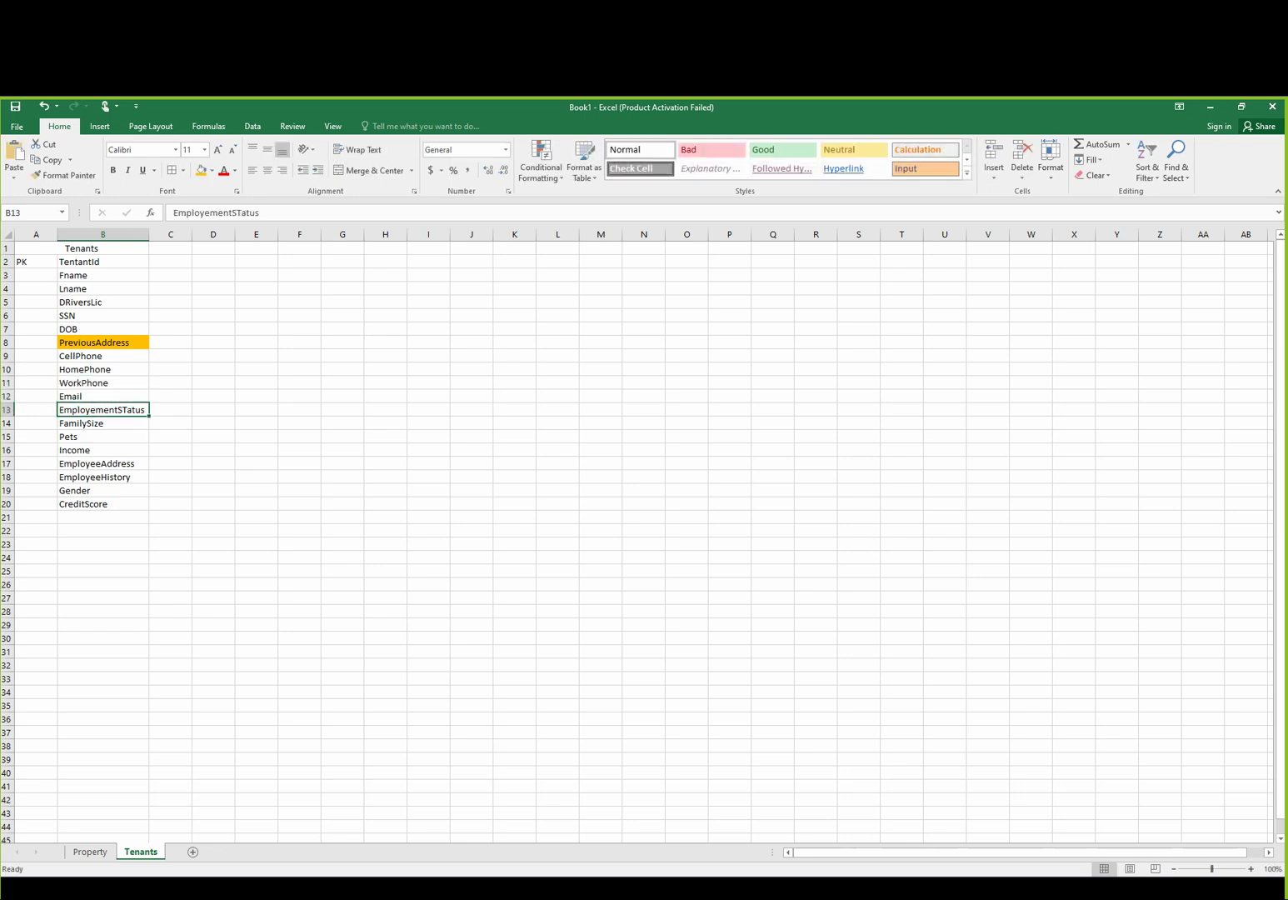
double_click(126, 409)
key(BackSpace)
text(t)
click(170, 435)
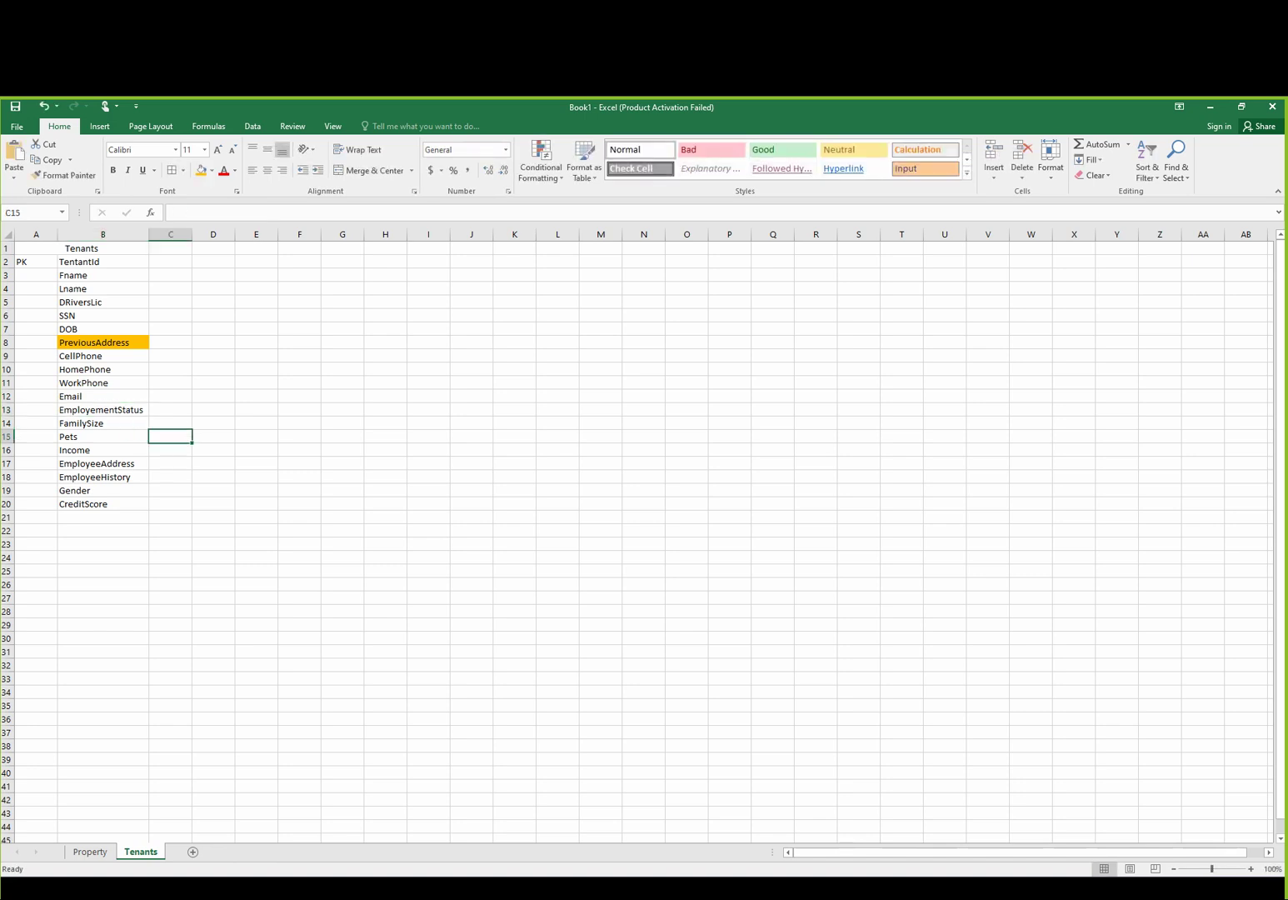
- Append ID to the field name in B13, making it EmployementStatusID, and fill the cell orange
double_click(133, 409)
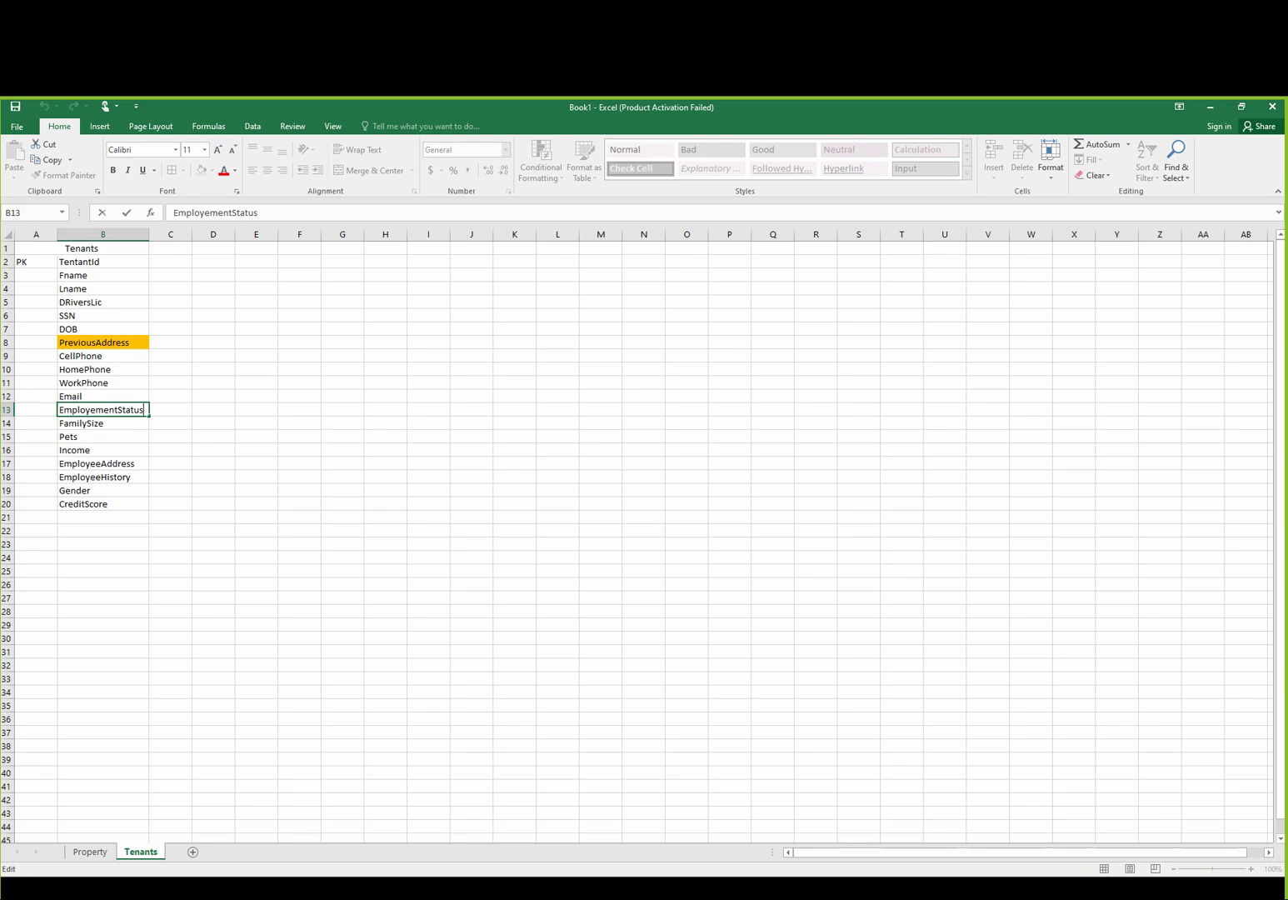
text(ID)
click(213, 437)
click(103, 409)
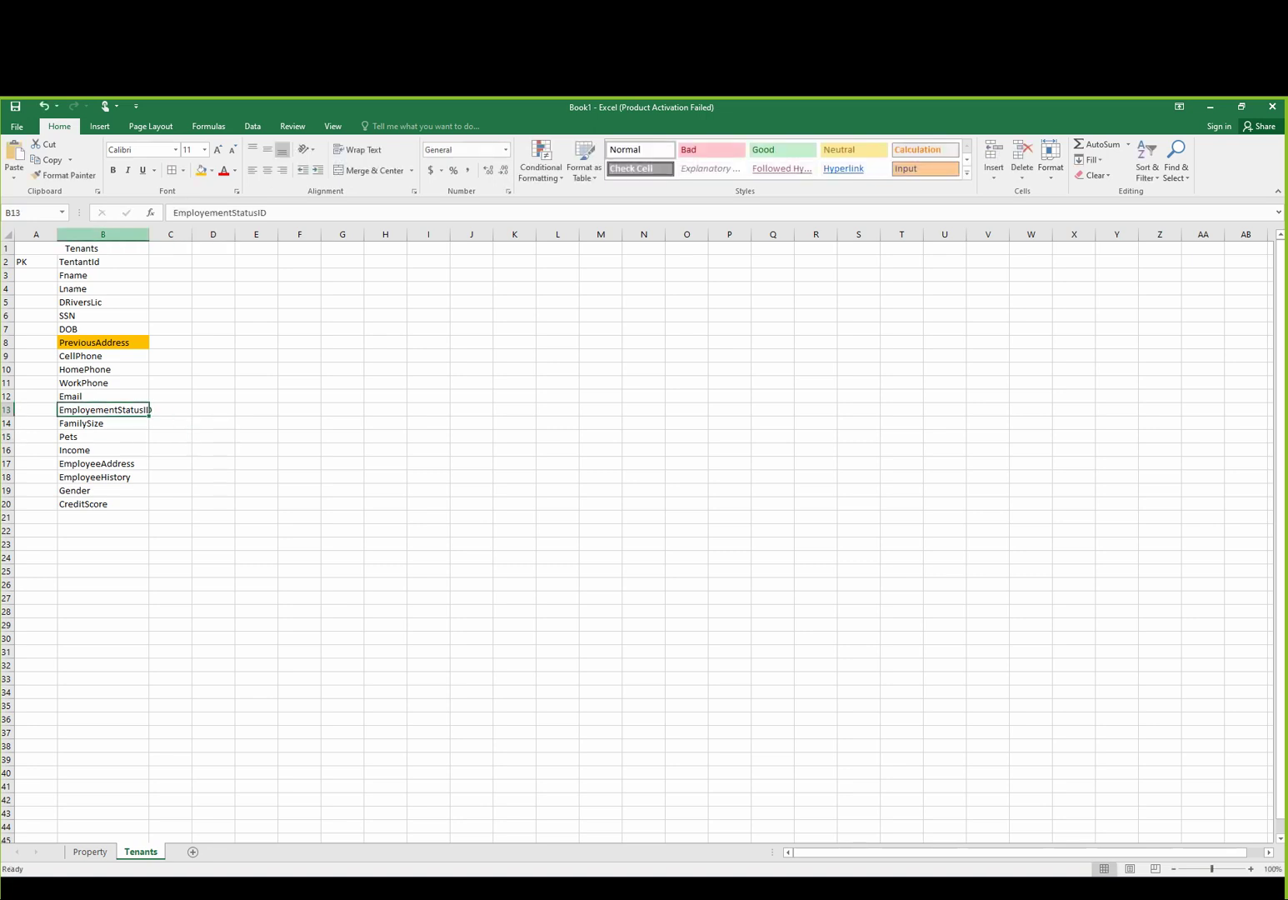
click(200, 170)
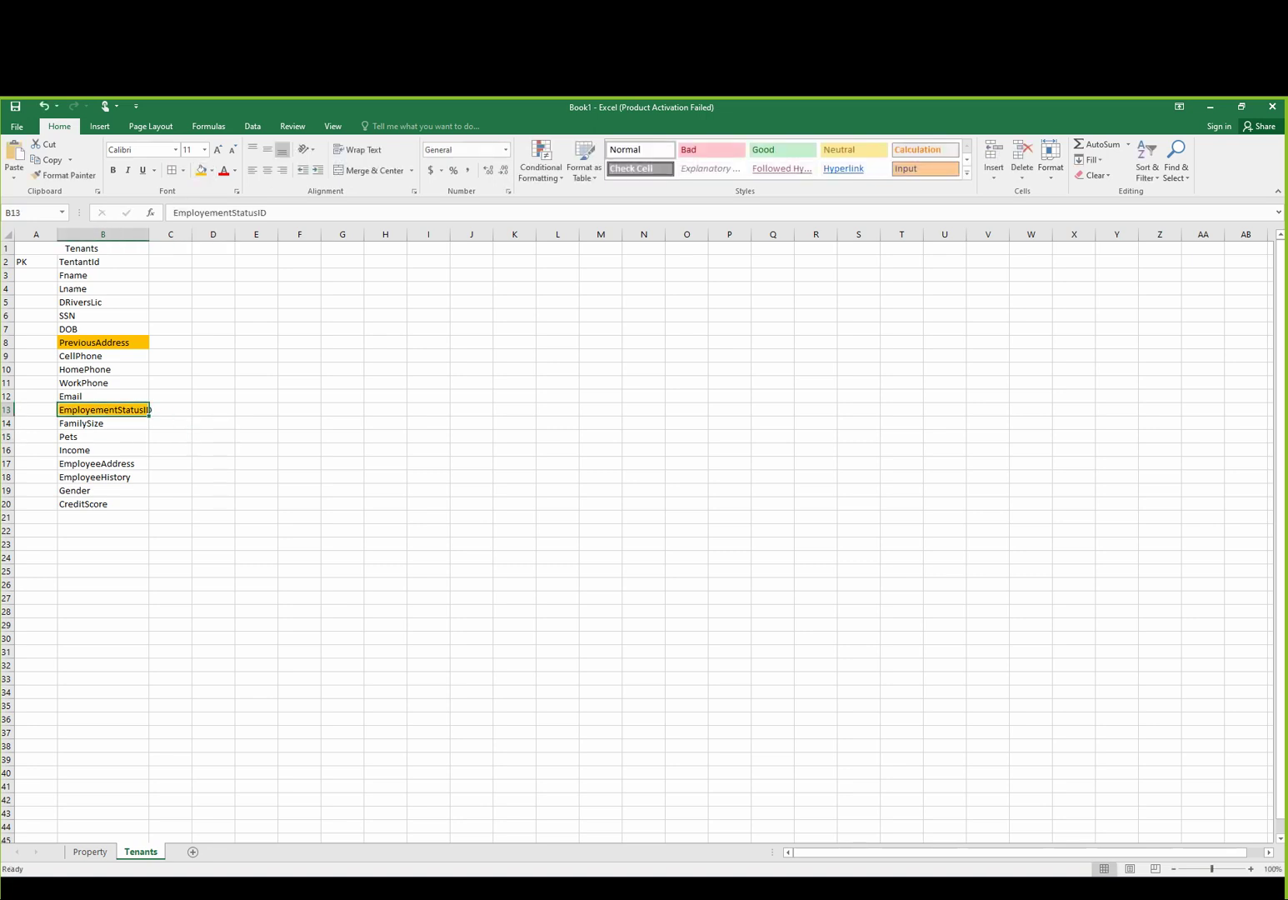
- Review the remaining tenant fields one by one, from FamilySize down to CreditScore
click(102, 422)
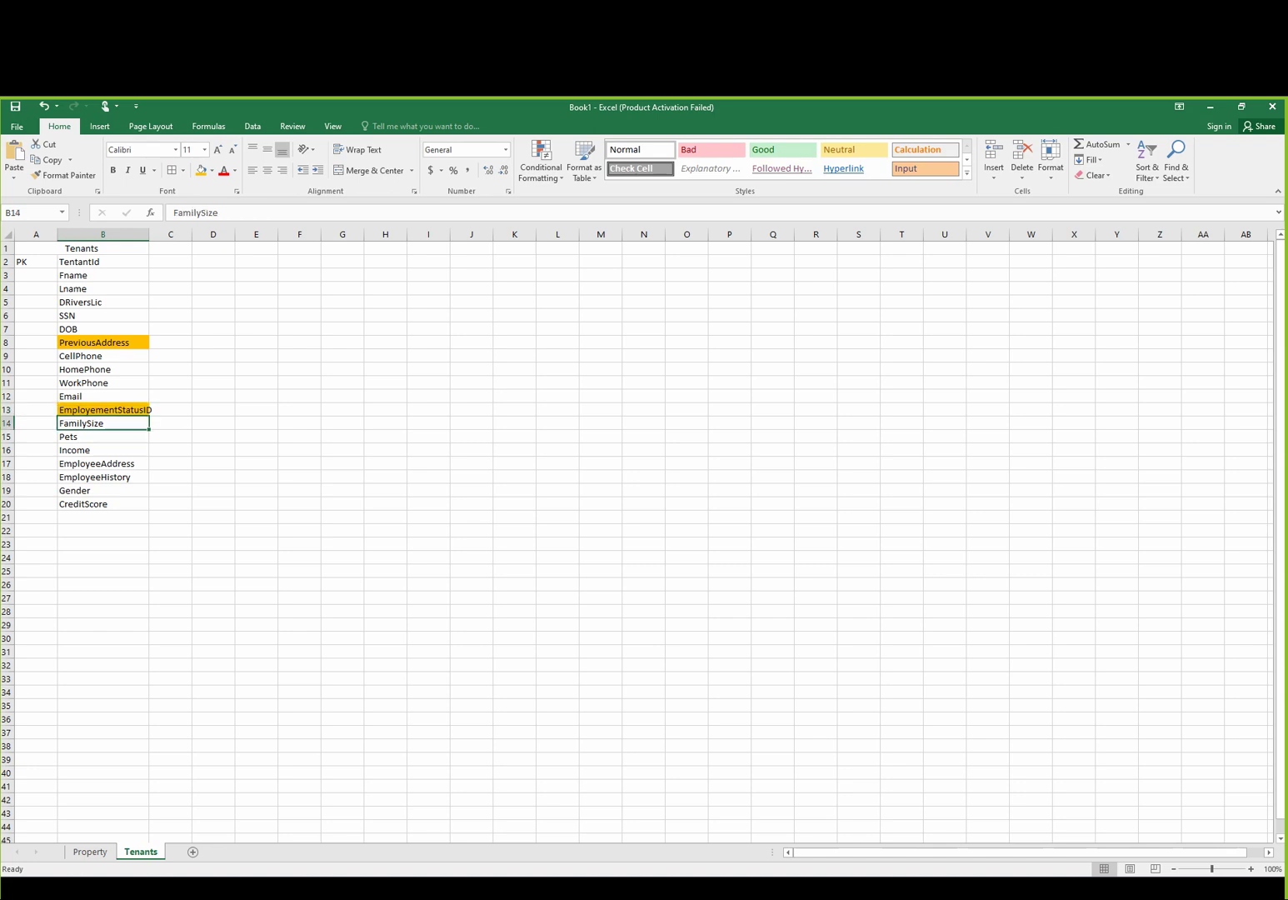
click(103, 436)
click(102, 449)
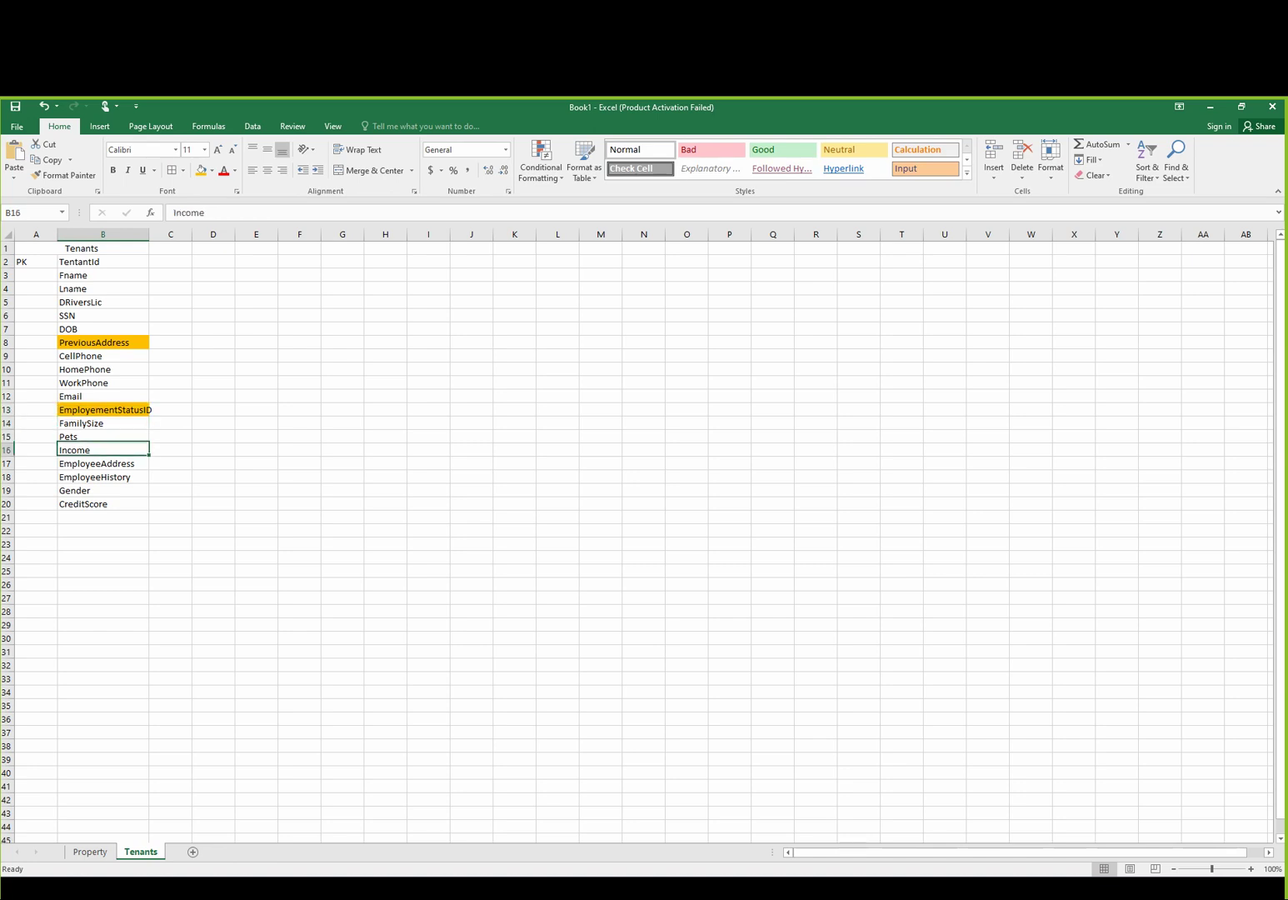
click(102, 464)
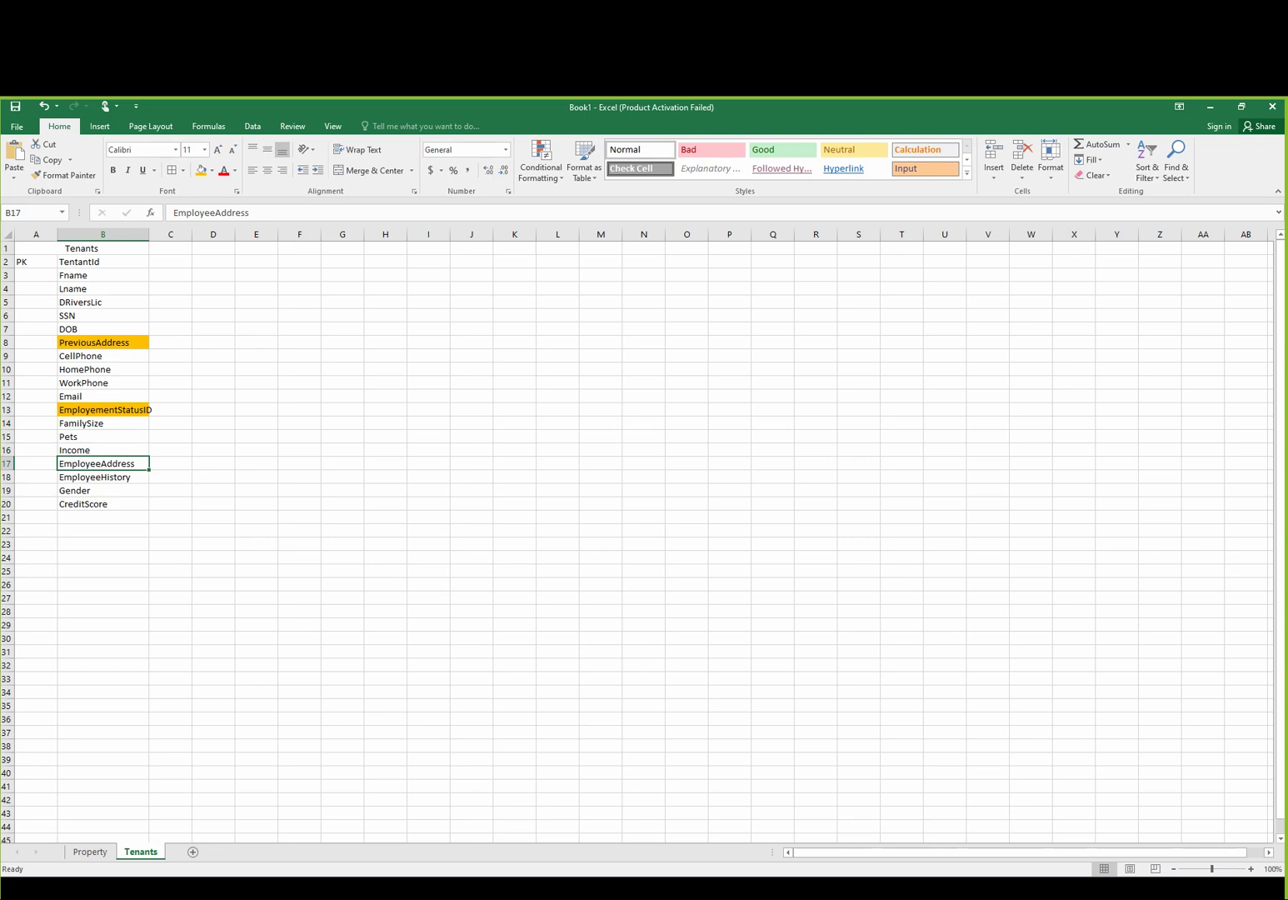
click(7, 477)
click(103, 464)
click(7, 476)
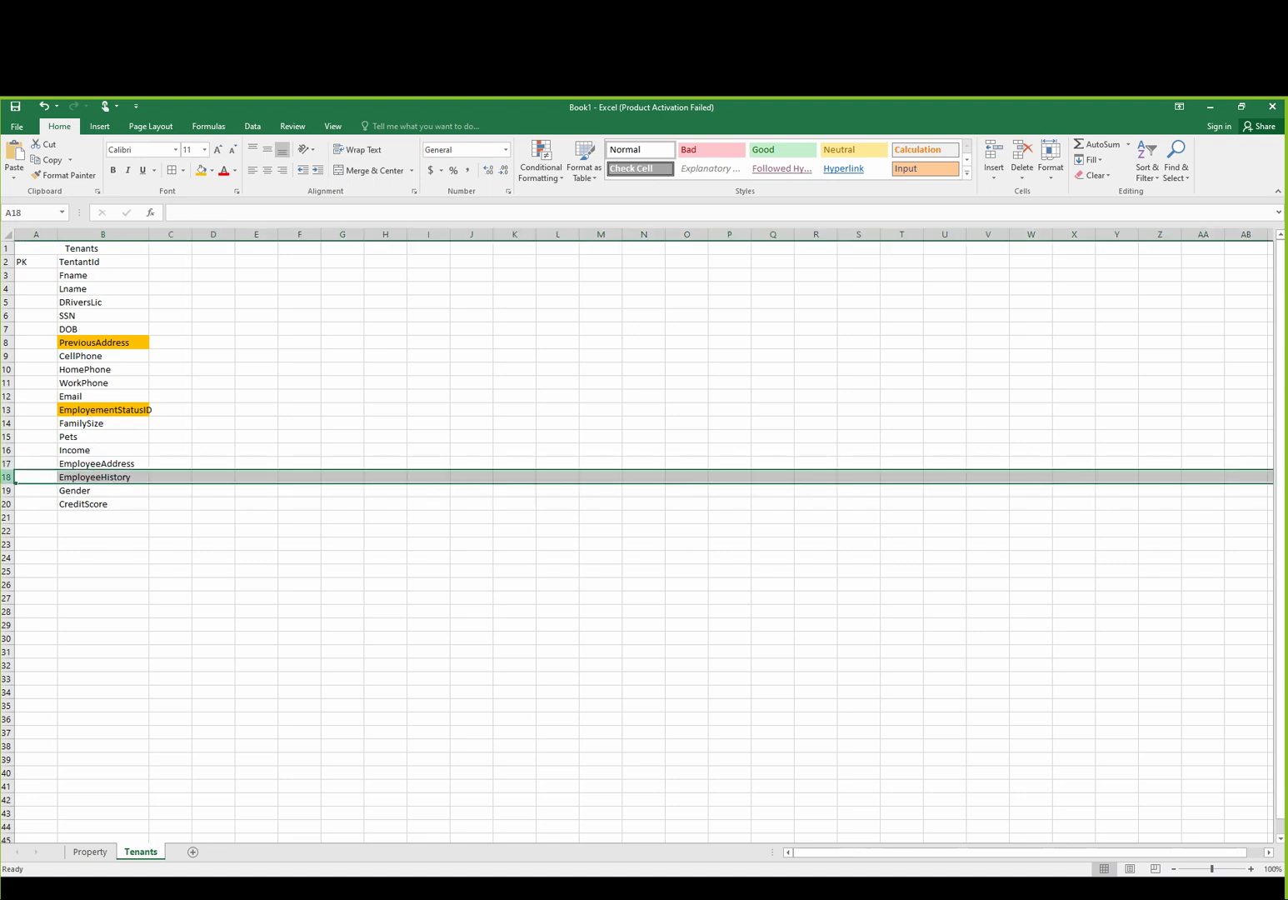
click(103, 490)
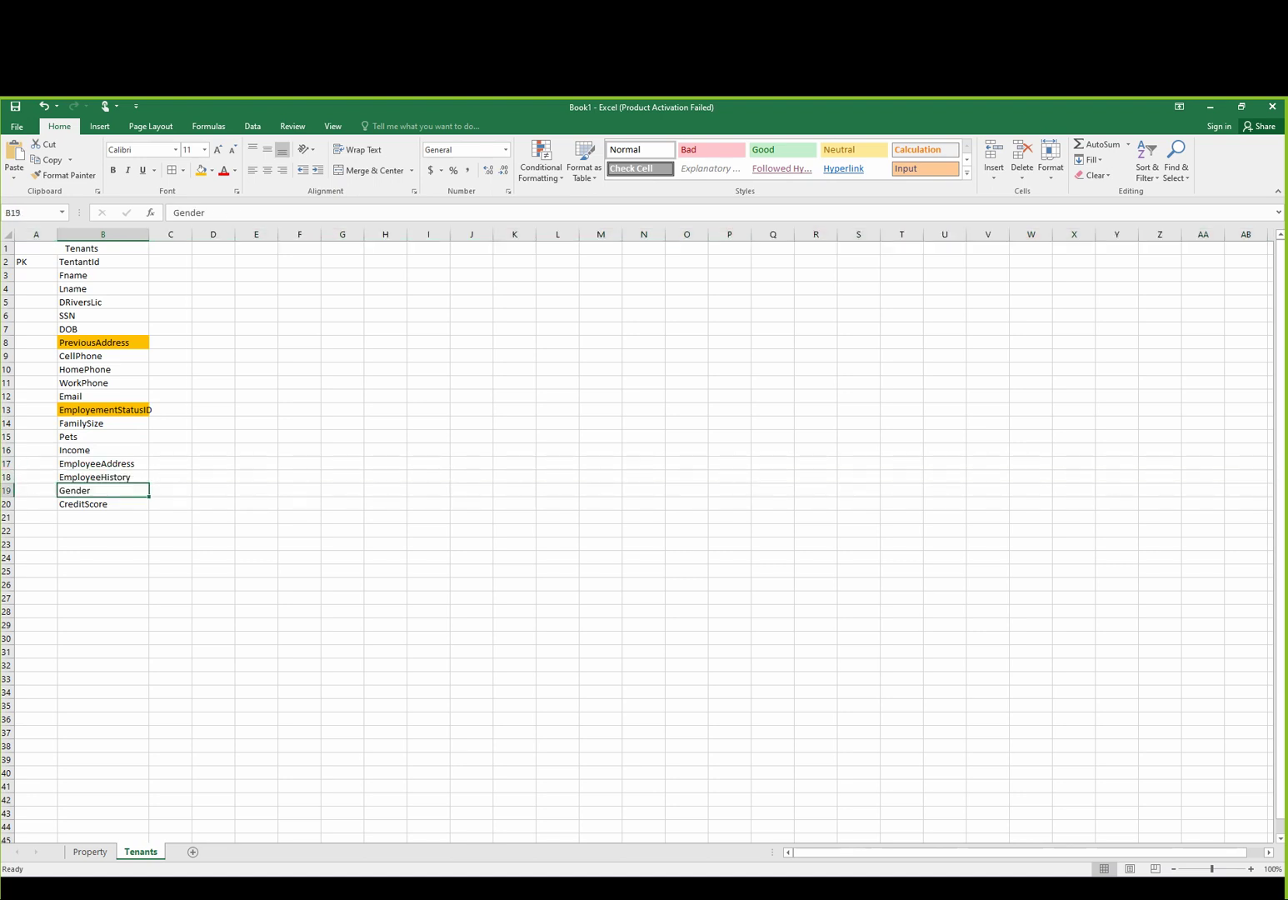
click(102, 503)
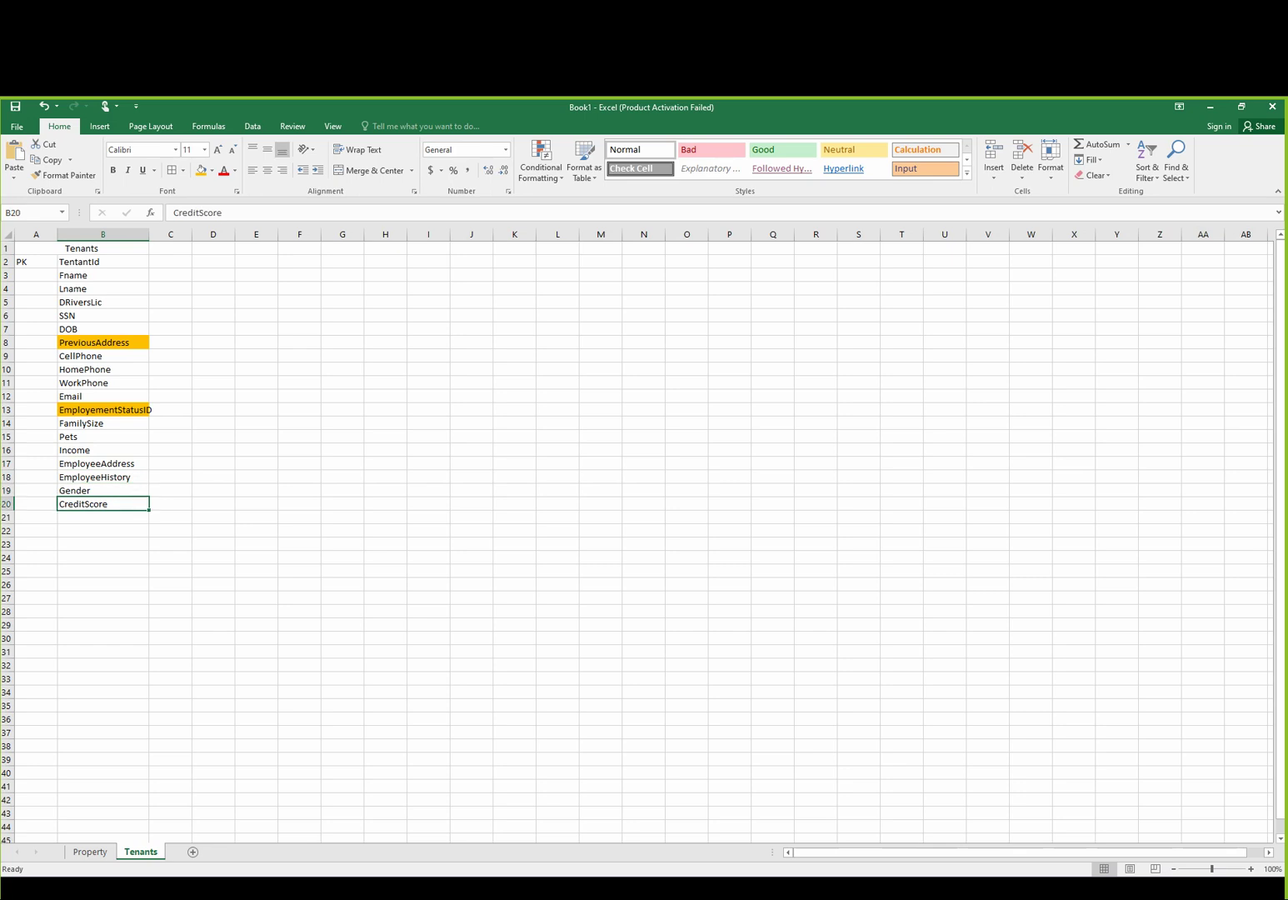
- Highlight the EmployeeHistory cell, B18, with the same orange fill
click(103, 476)
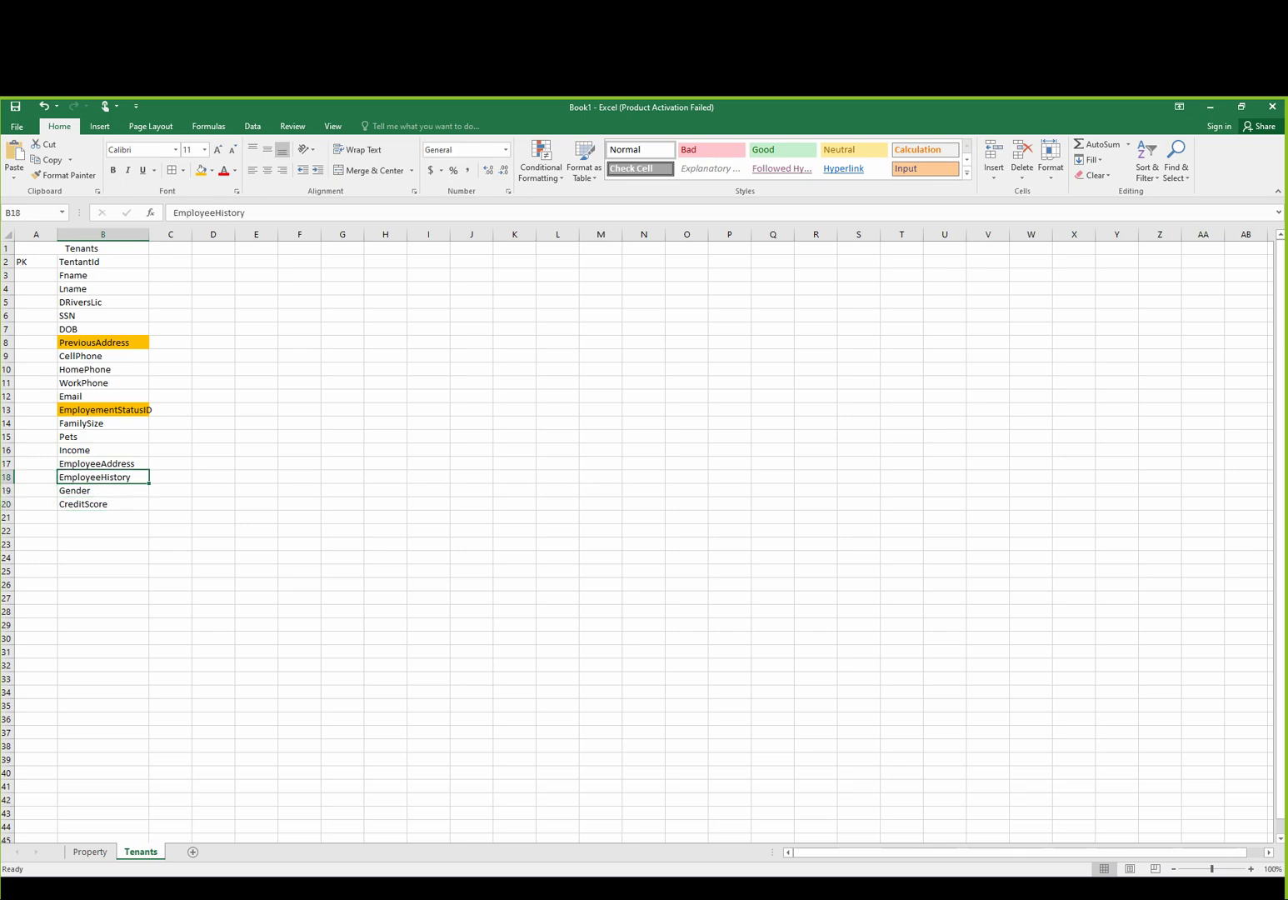
key(F2)
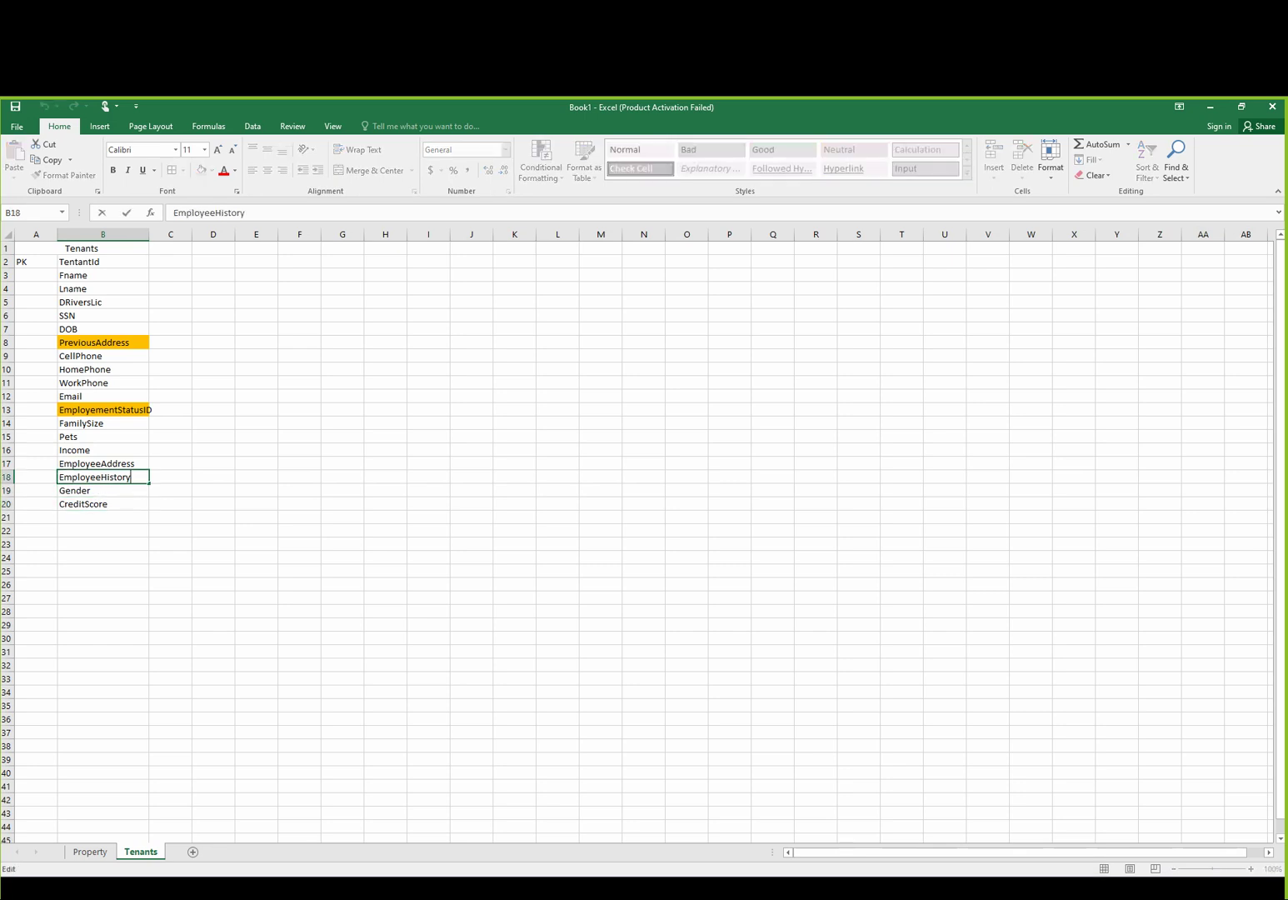
click(299, 383)
click(102, 476)
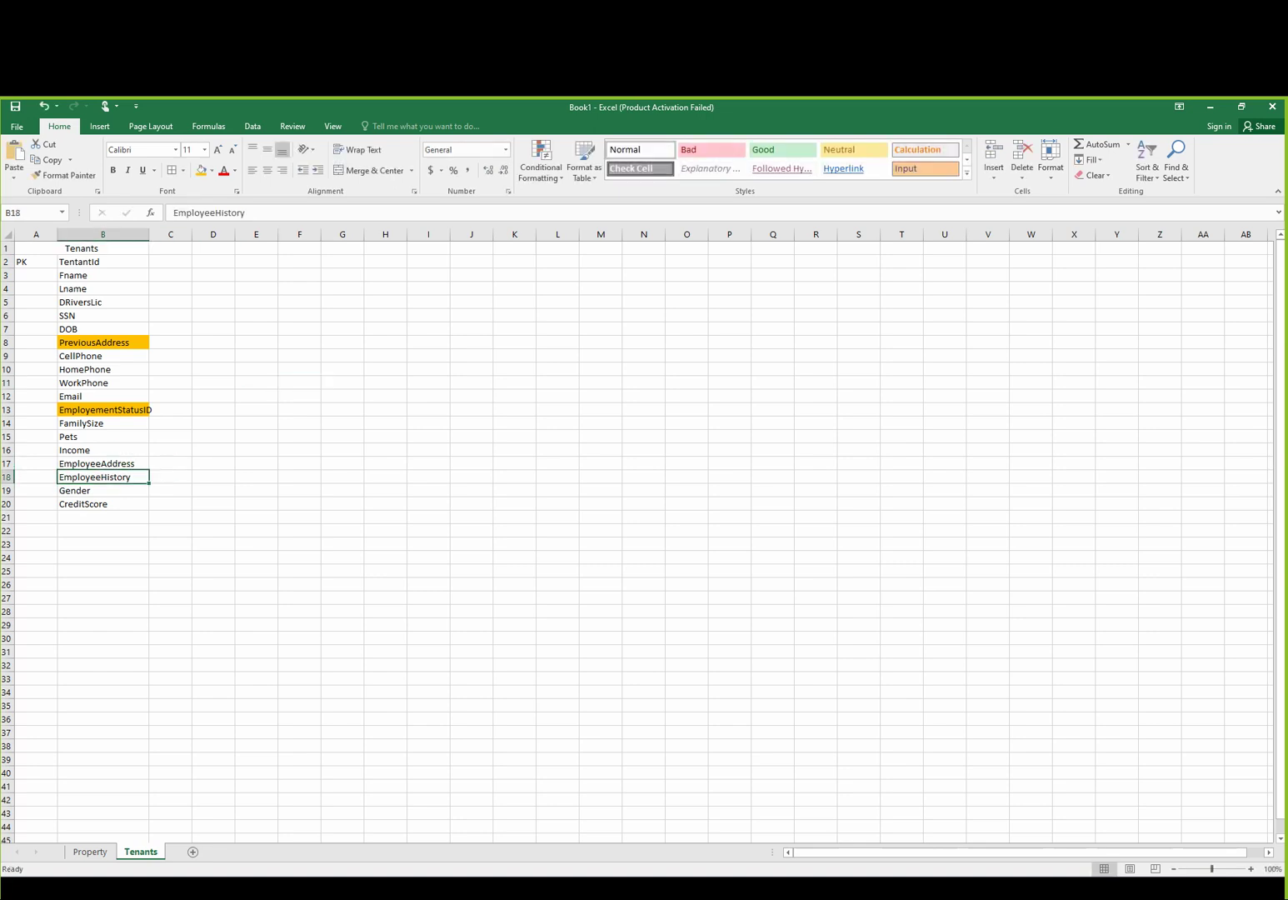
click(201, 170)
click(256, 463)
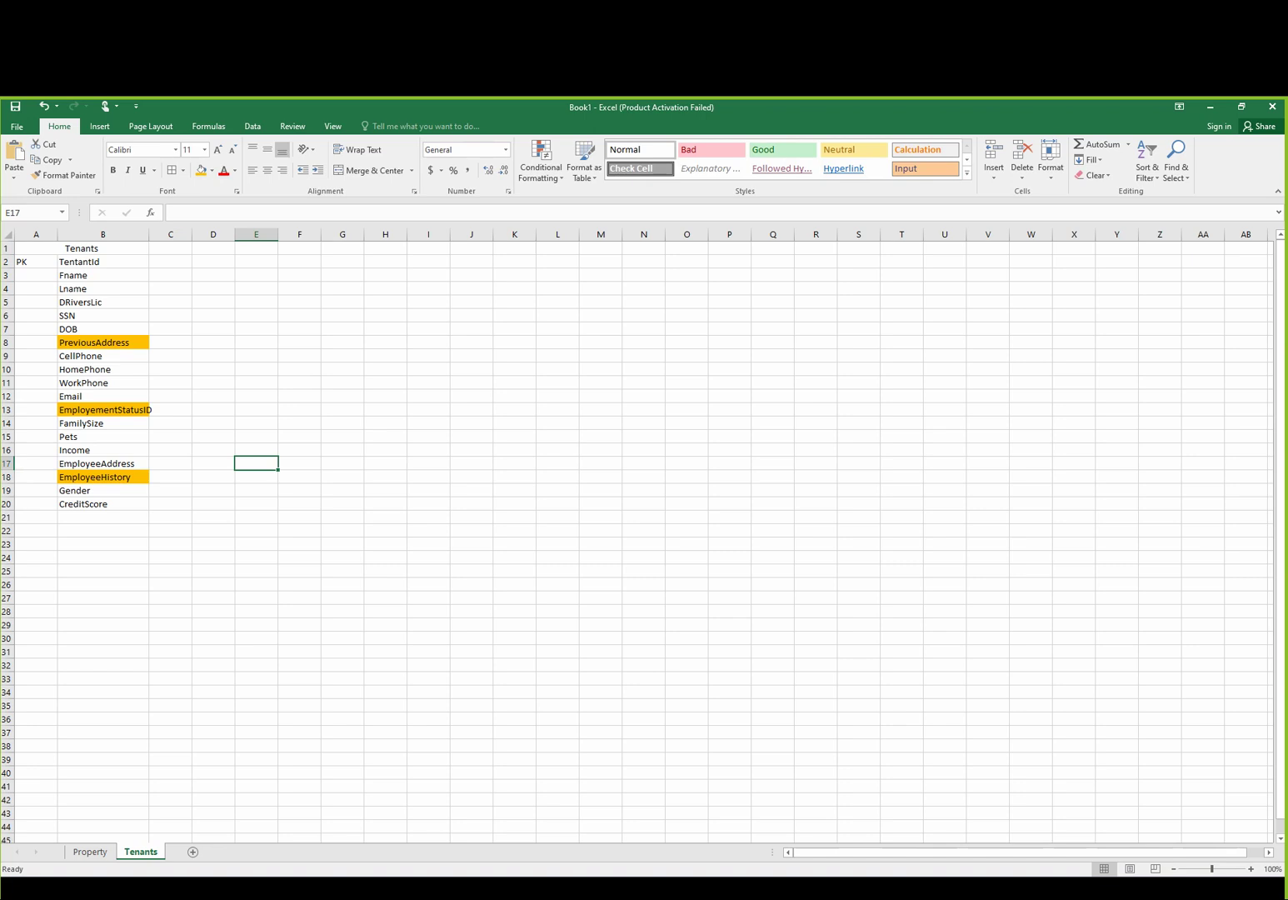
- Merge and center cells E2:F2 and enter the title Previous Address for a separate table
click(103, 343)
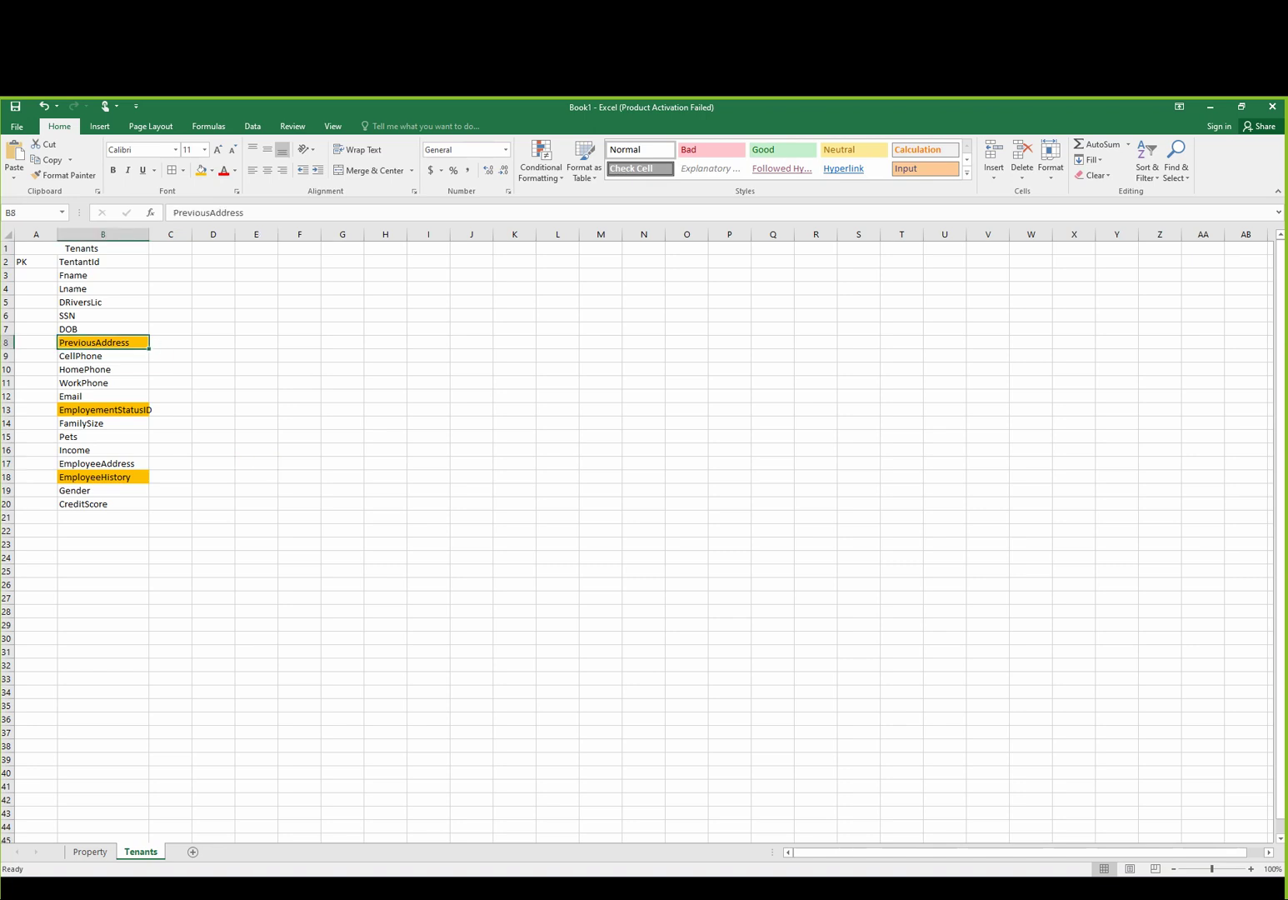
drag(255, 262, 300, 262)
click(368, 170)
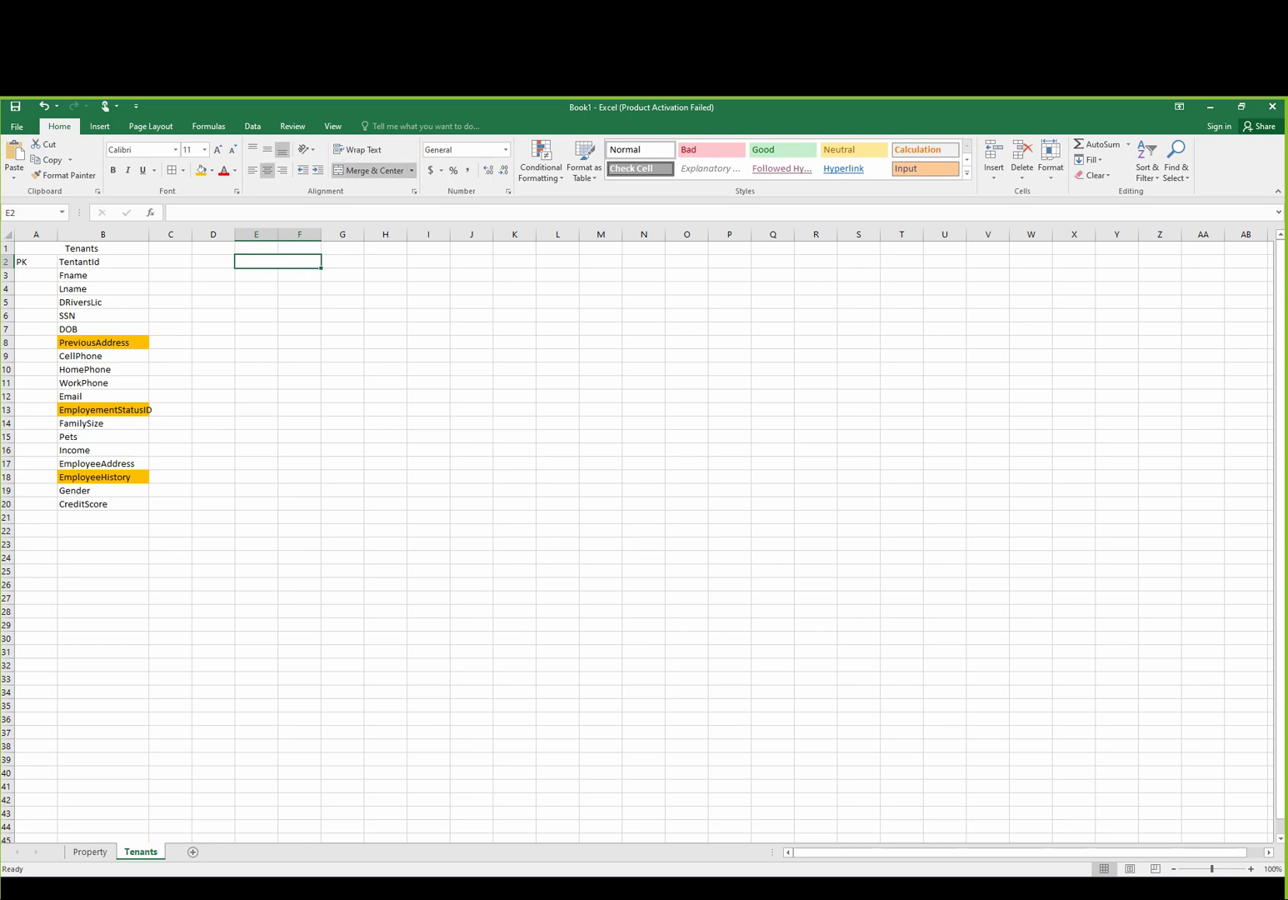
text(Previous)
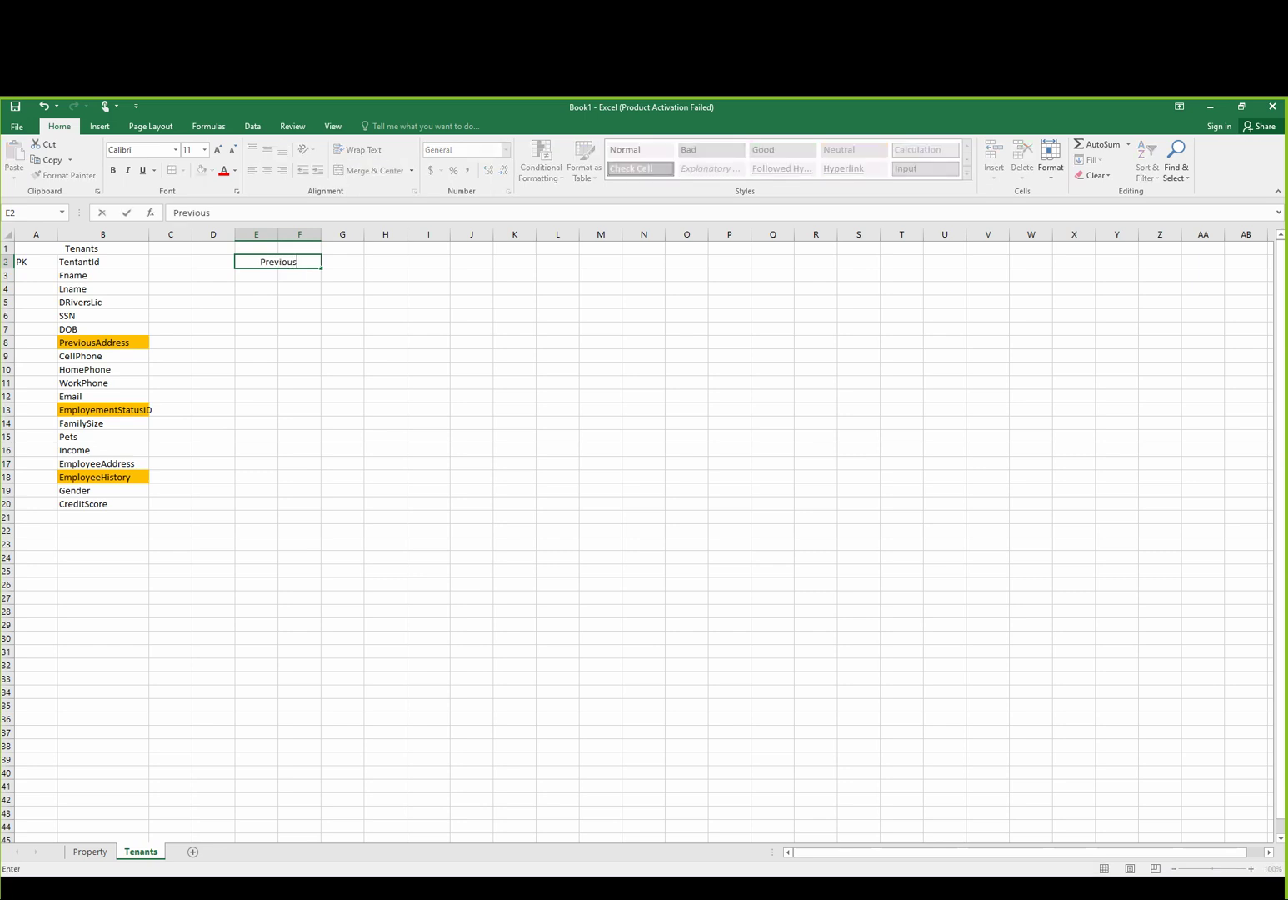
text( Address)
key(Return)
click(213, 275)
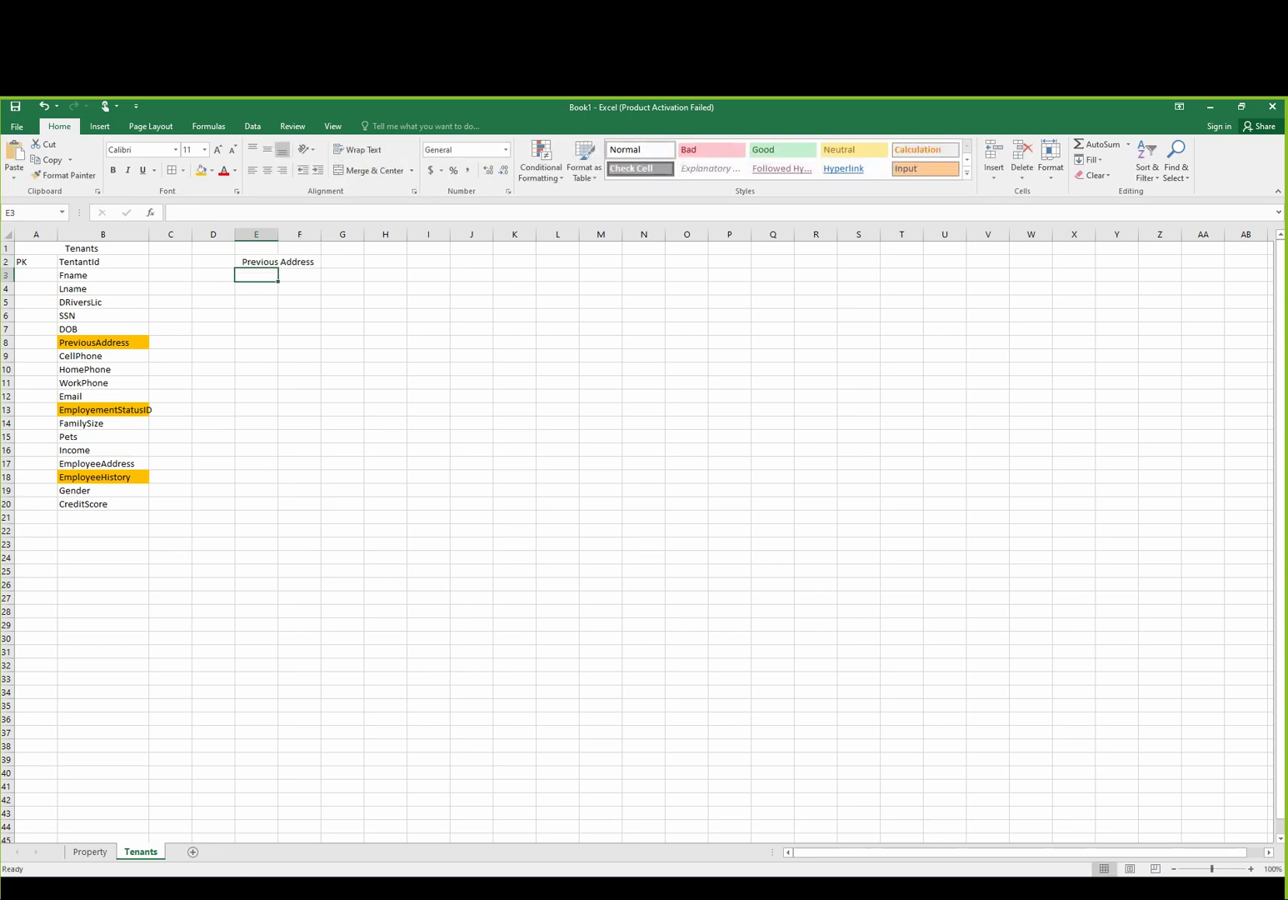
click(255, 275)
text(TenantId)
key(Tab)
key(Down)
key(Left)
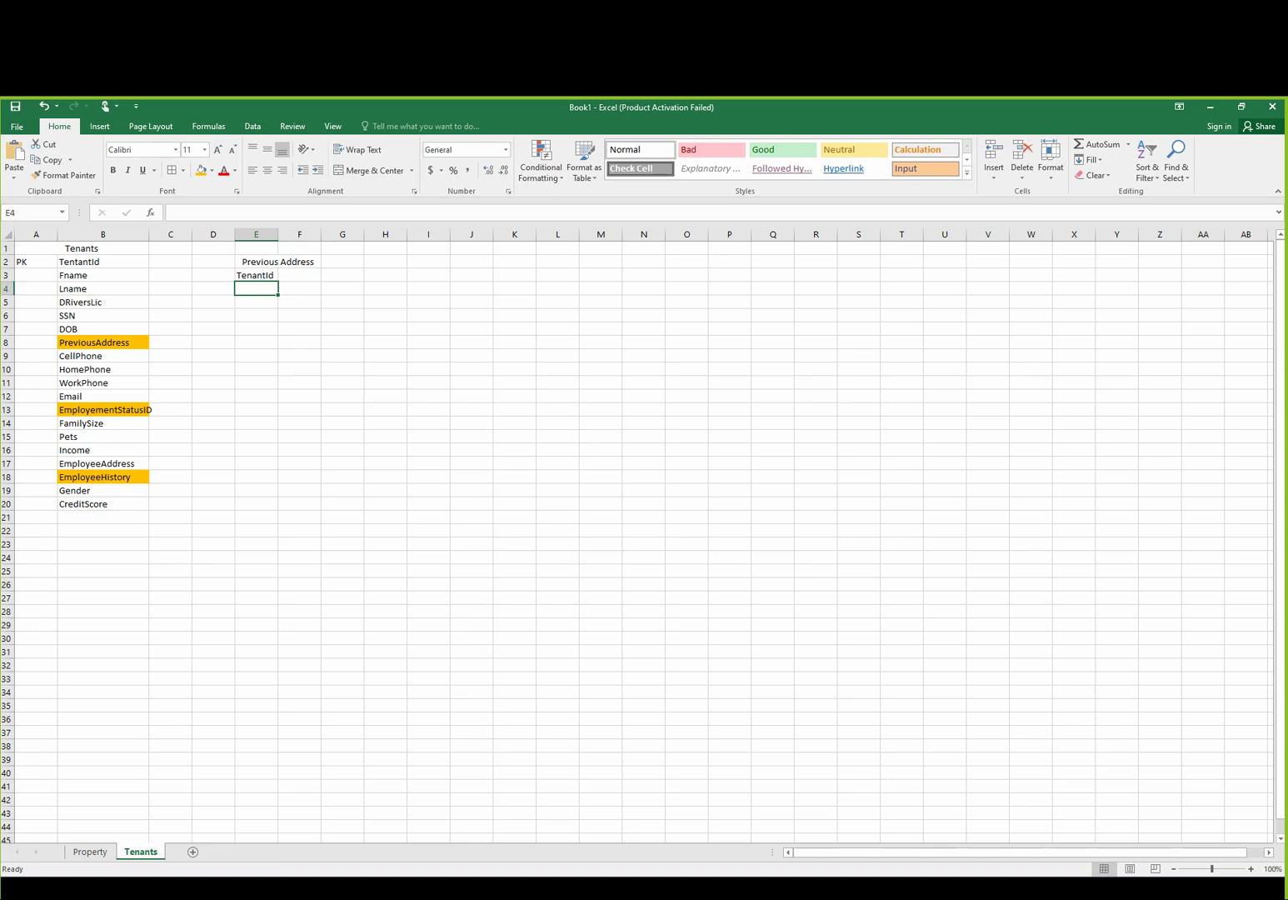
click(256, 275)
key(Delete)
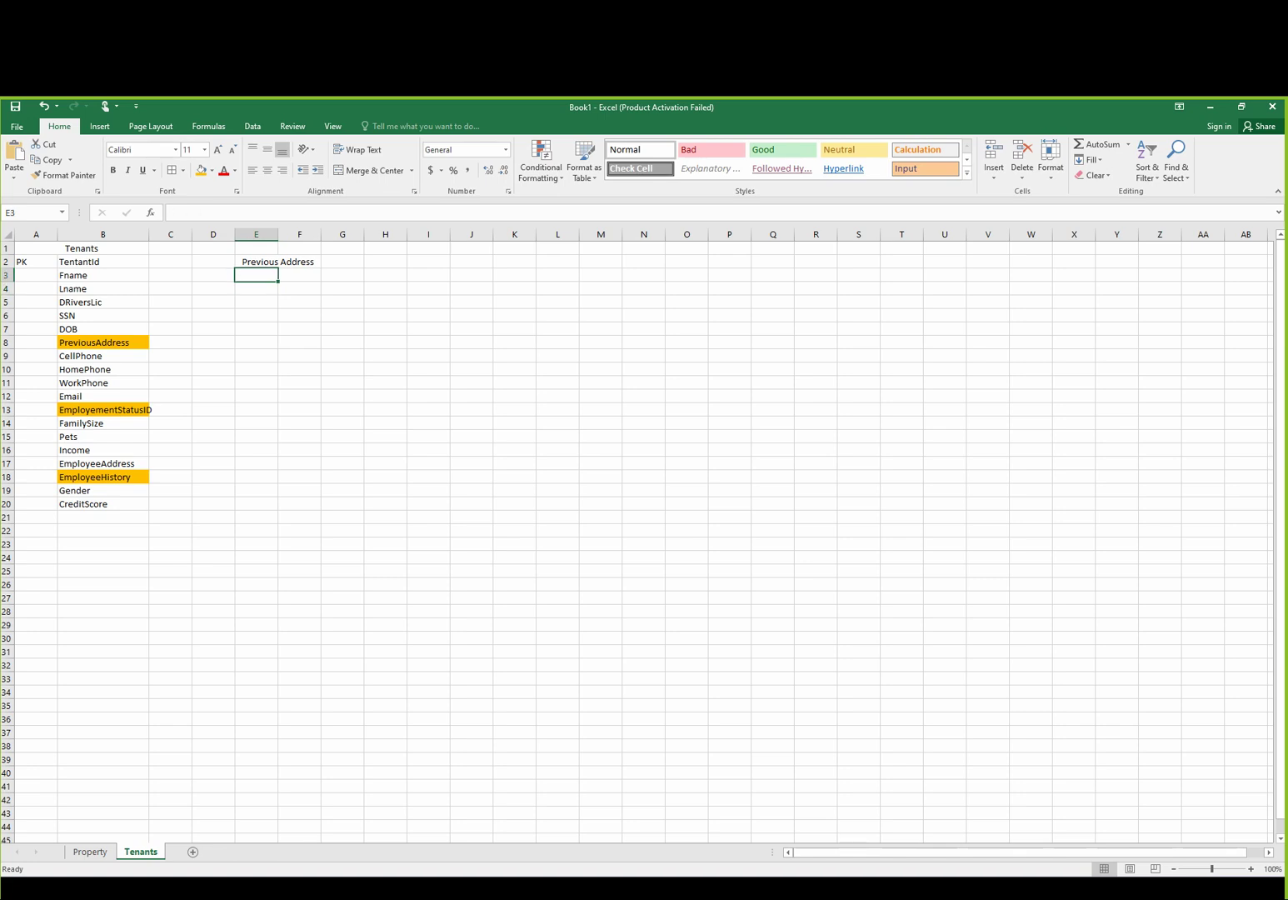
- Enter TenantId, EmployeeId, From, To and Salary as the Previous Address field names in F3:F7
click(299, 275)
text(TenantId)
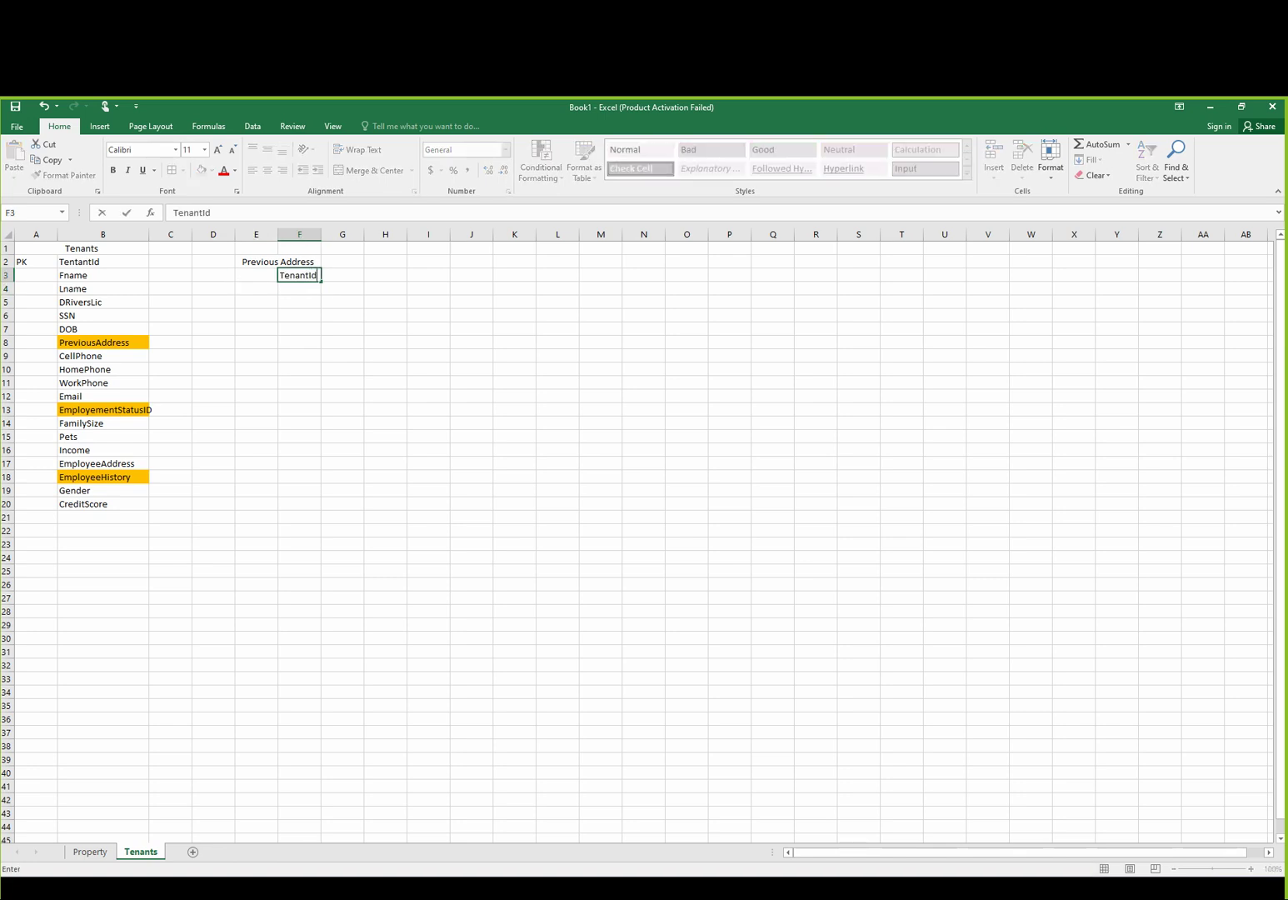
key(Return)
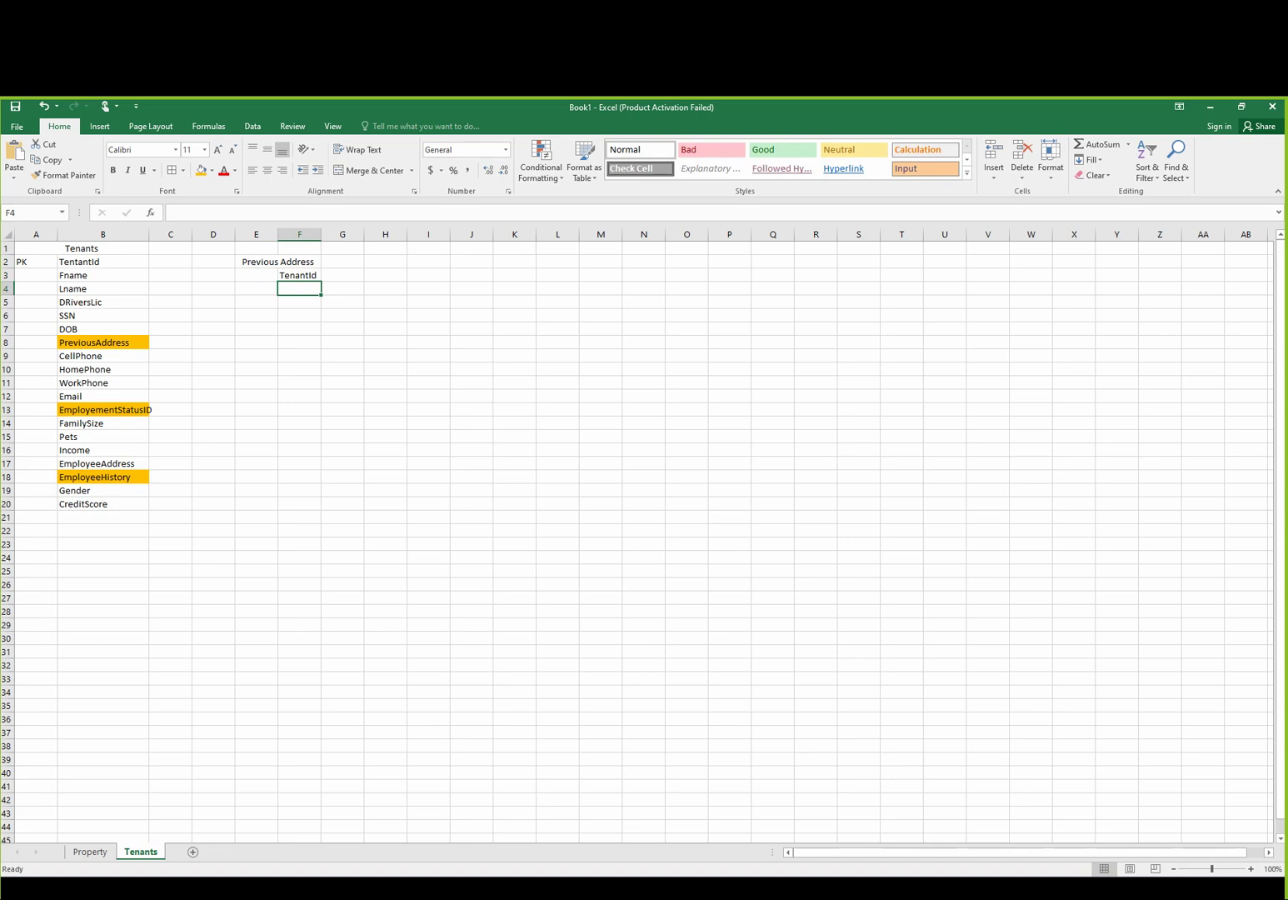
text(EmployeeId)
key(Return)
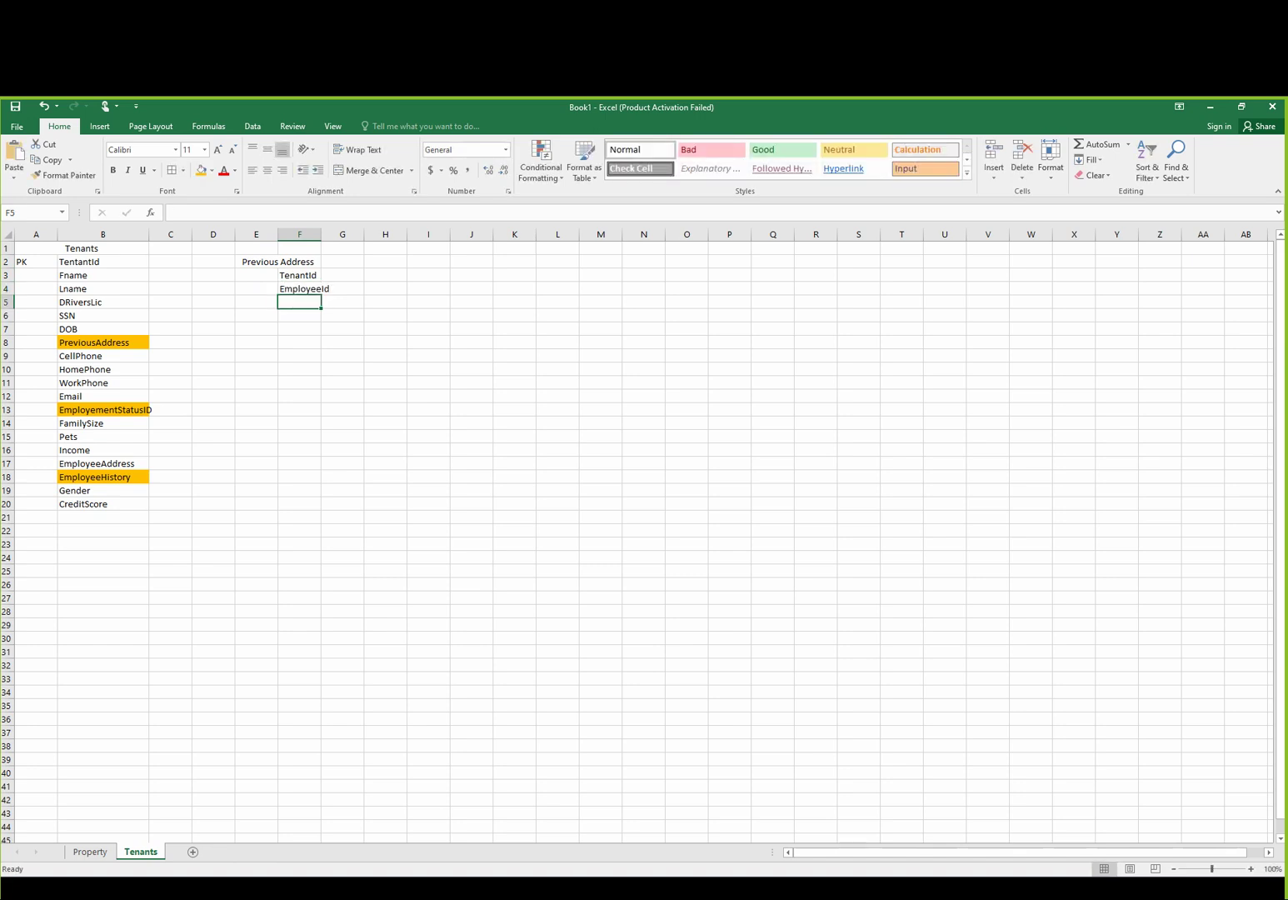
text(From)
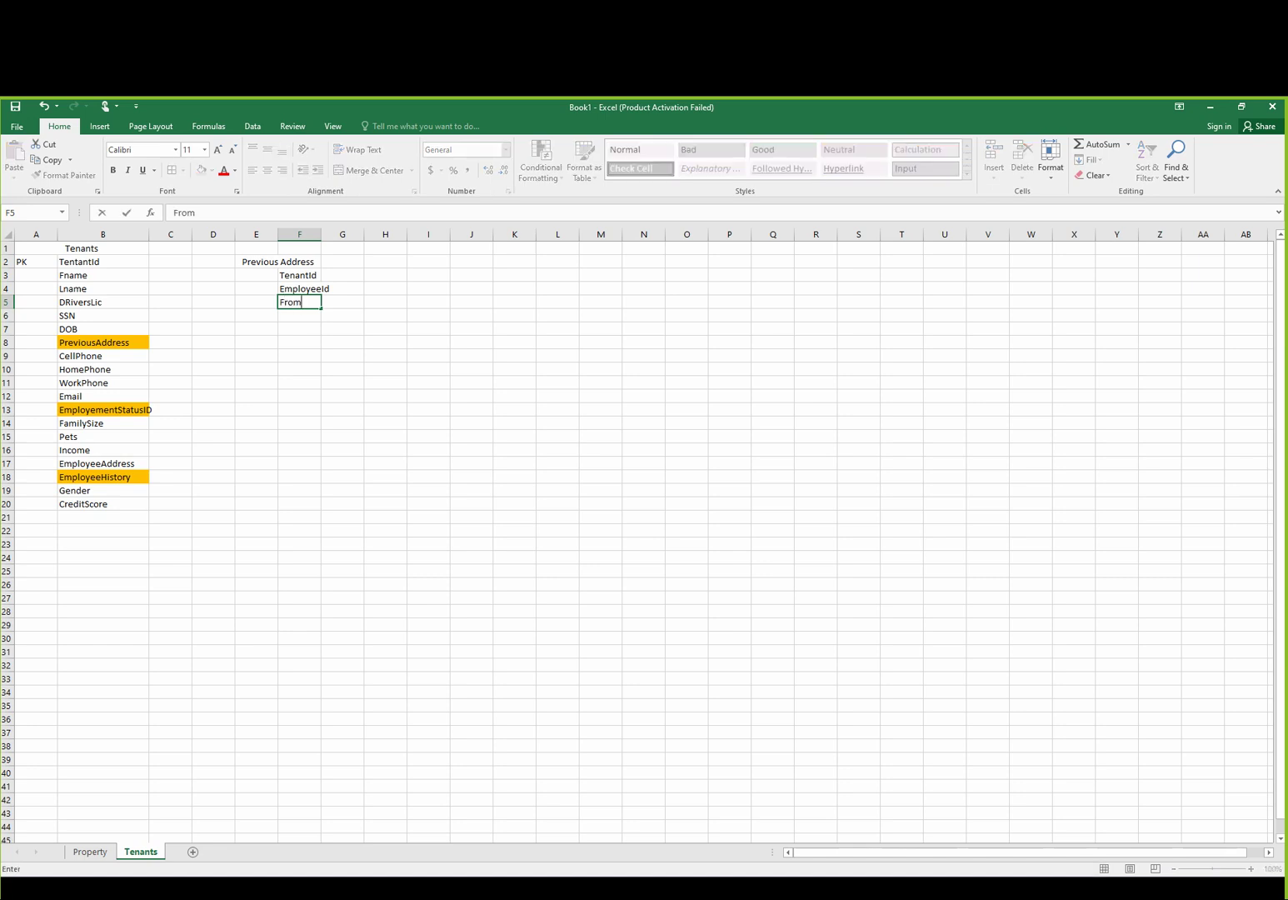
key(Return)
text(To)
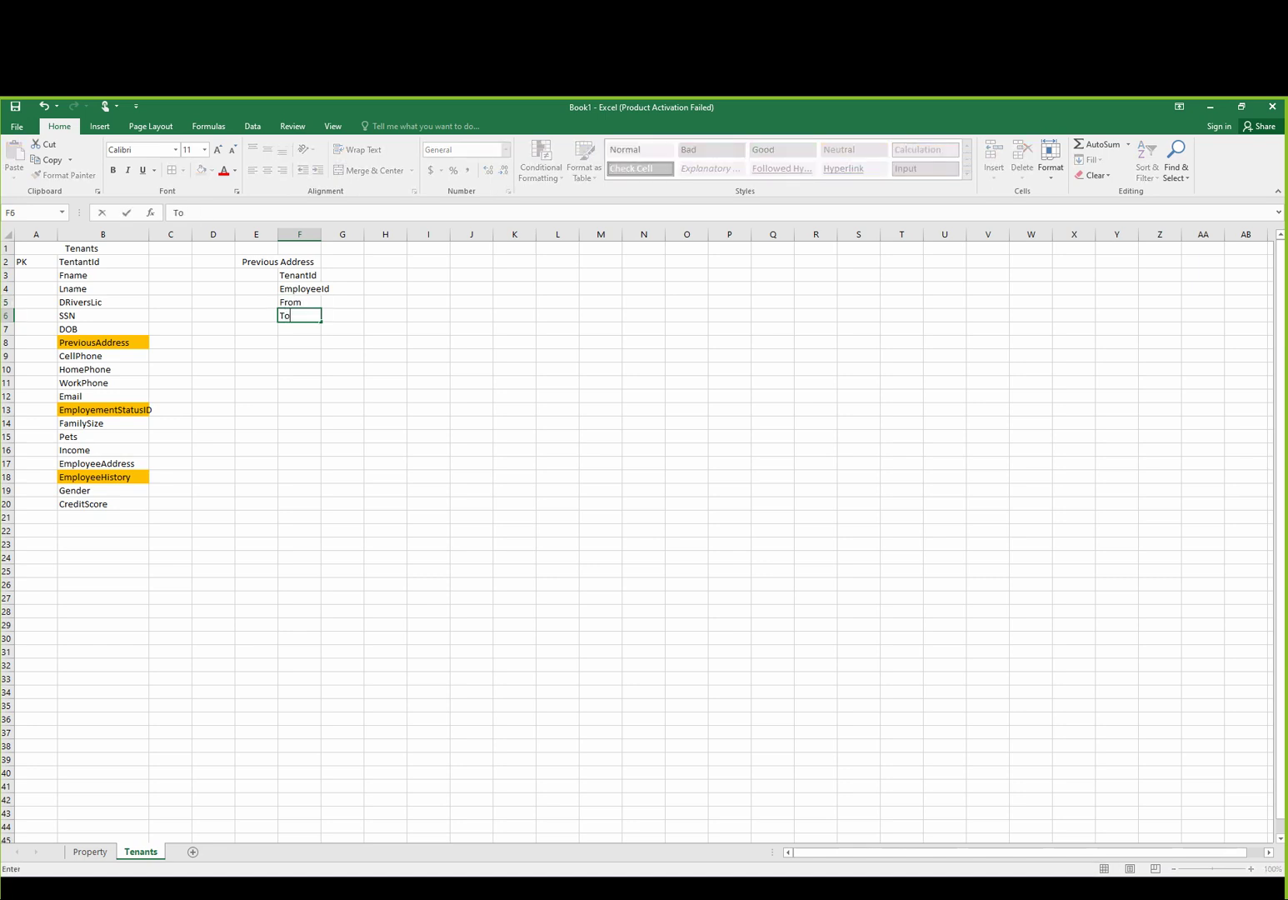
key(Return)
text(Salary)
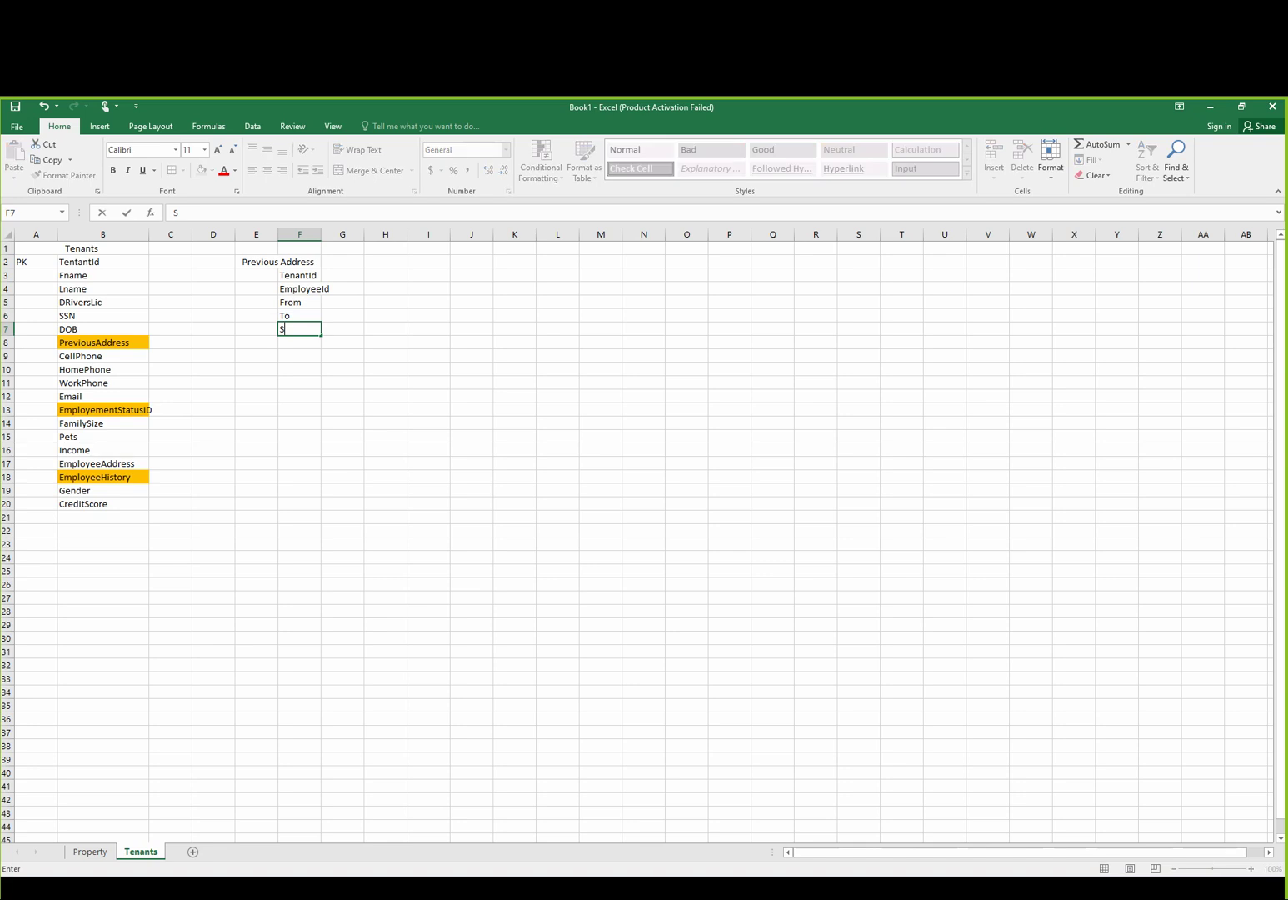
key(Return)
- Mark TenantId and EmployeeId as primary keys by entering PK in E3 and E4
key(Up)
key(Up)
key(Up)
key(Up)
key(Up)
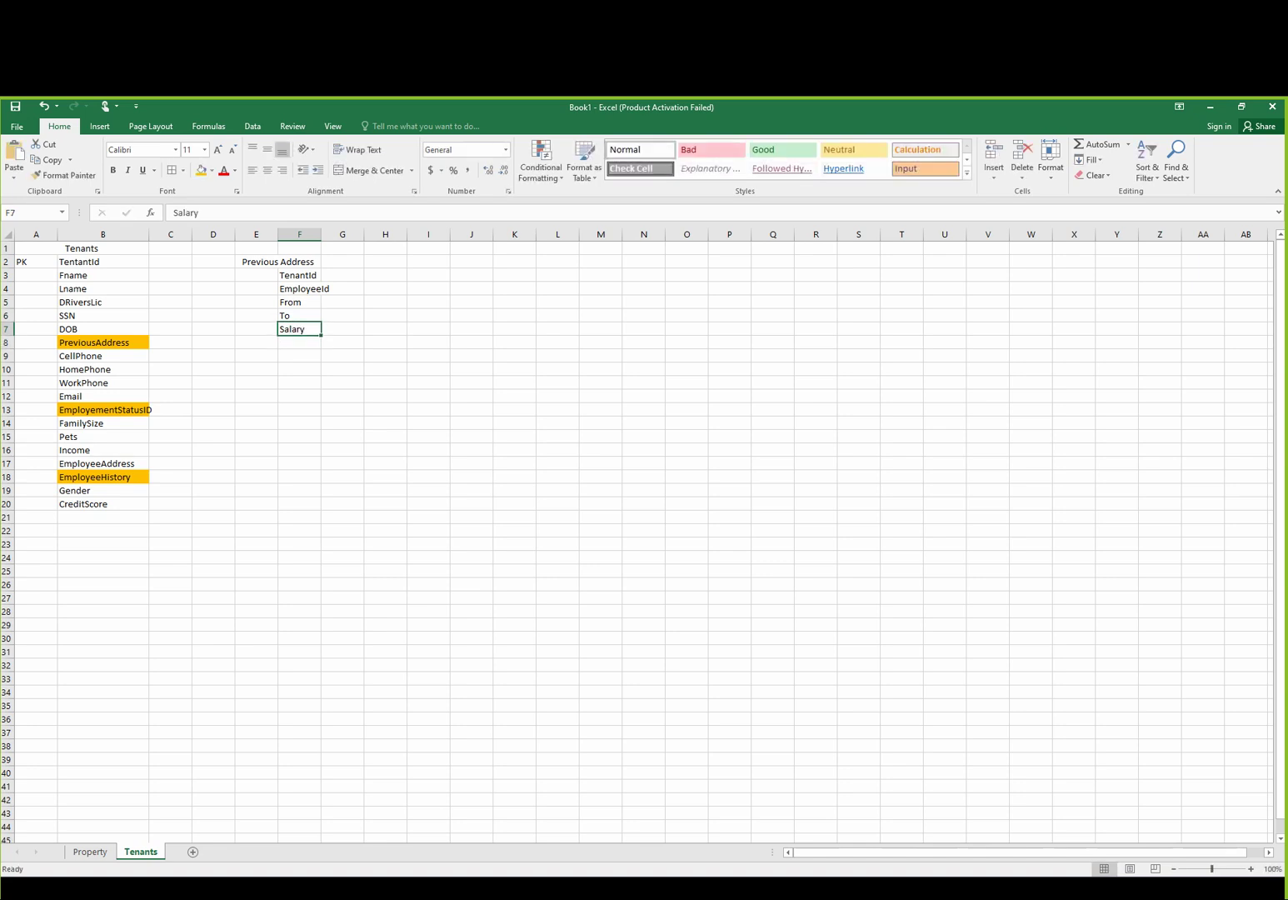
key(Left)
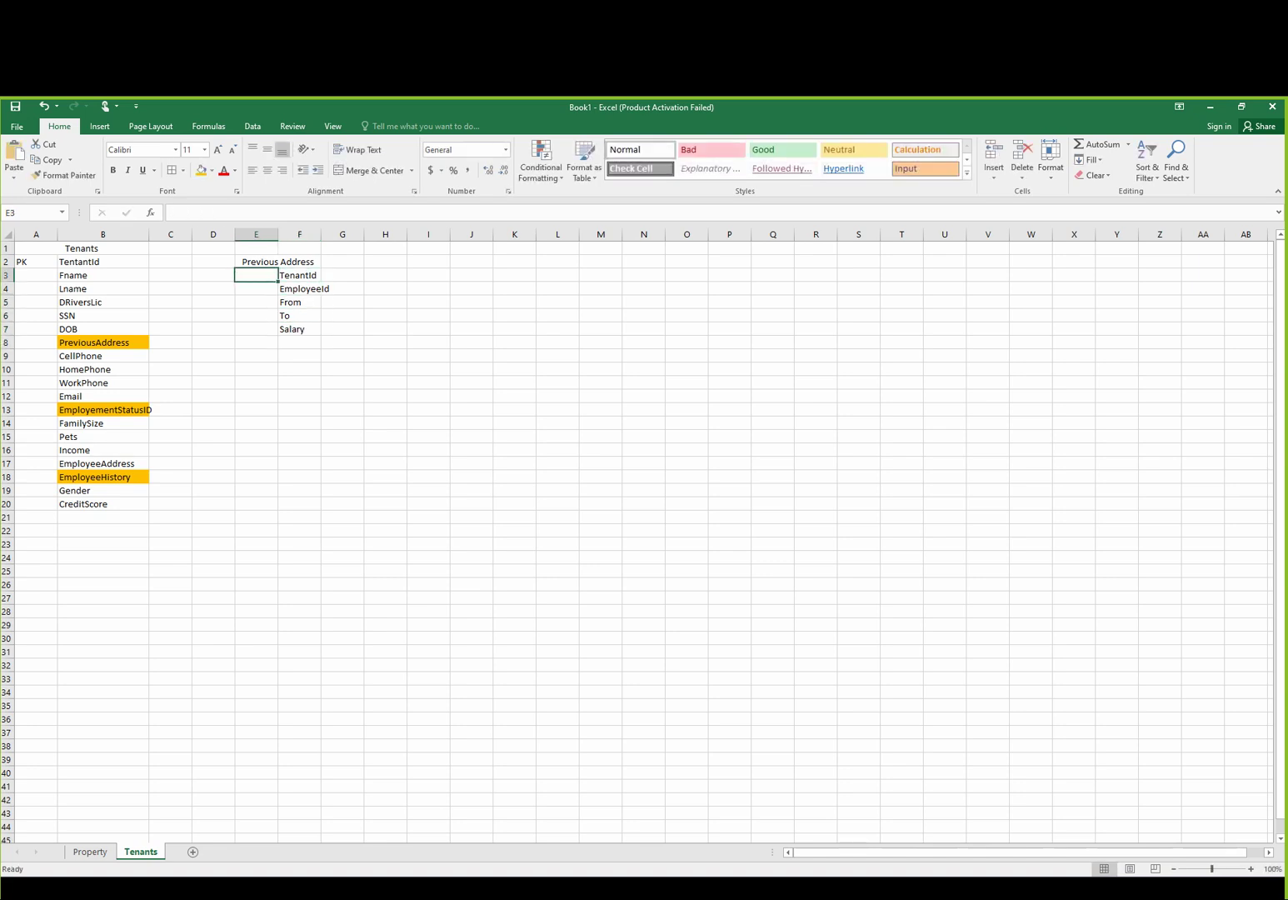
text(PK)
key(Return)
text(PK)
key(Return)
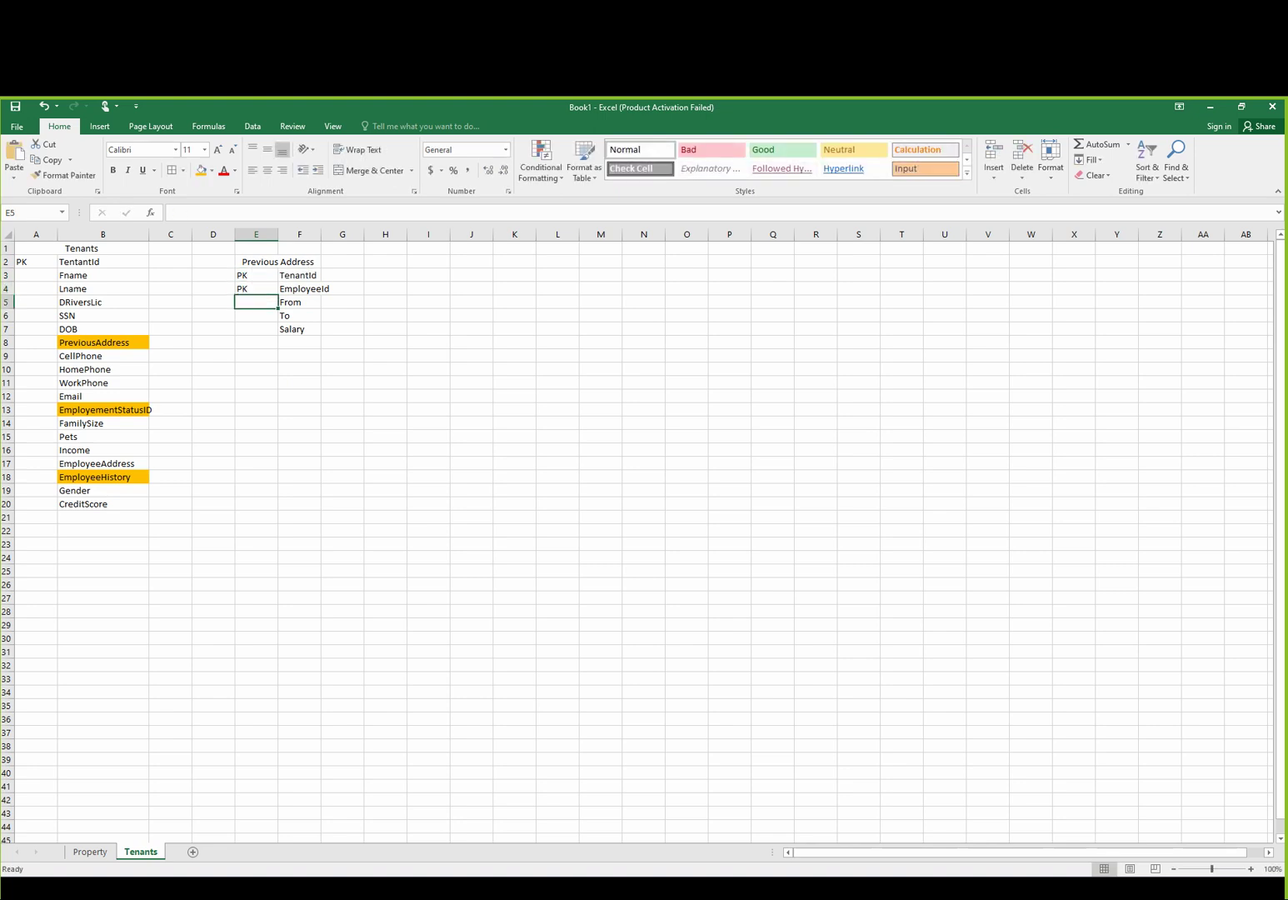
- Apply borders to all cells of the Previous Address table, E2:F7
click(299, 275)
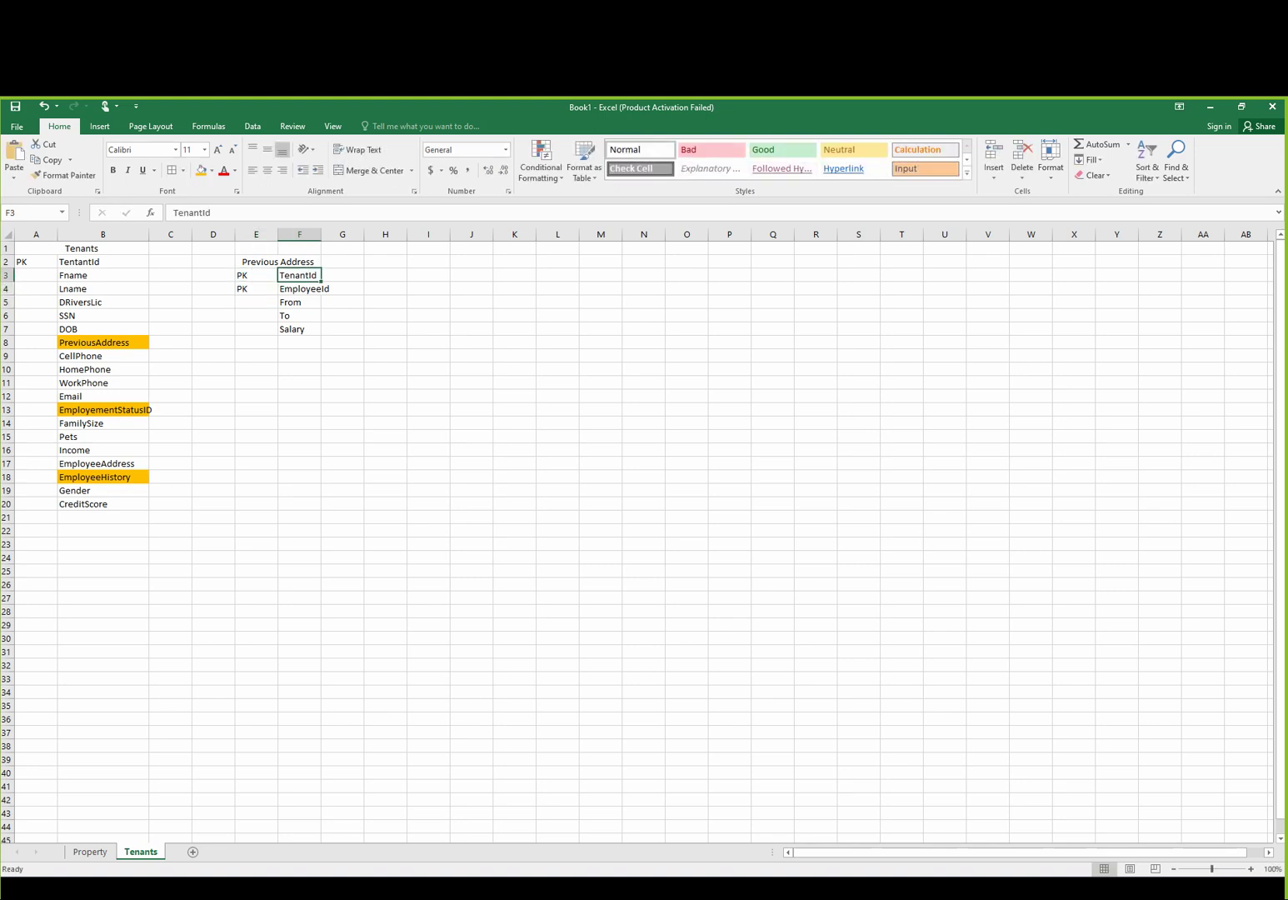
click(103, 262)
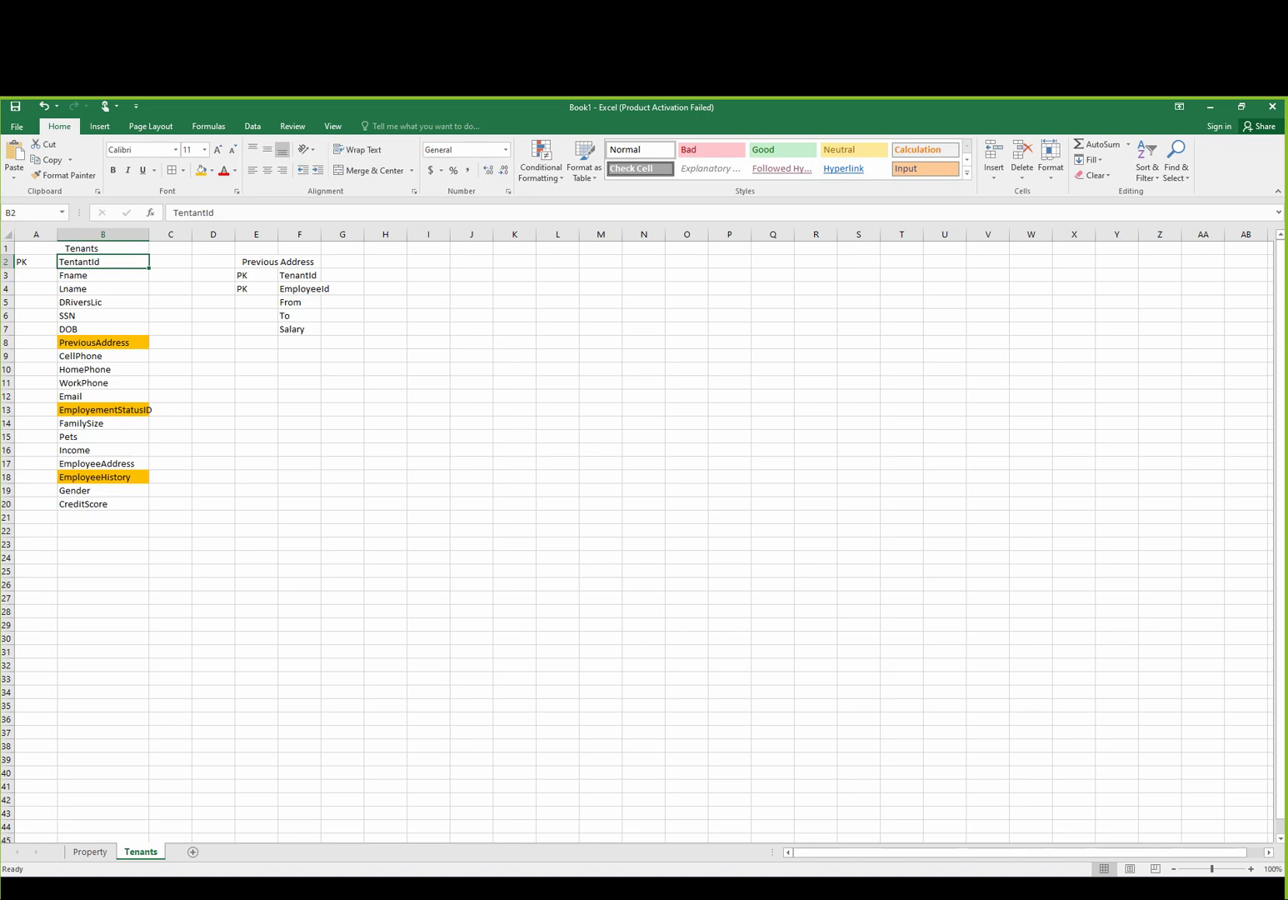
click(299, 341)
drag(259, 261, 300, 329)
click(172, 170)
click(300, 341)
- Add a Category field name in F8, below Salary
double_click(305, 328)
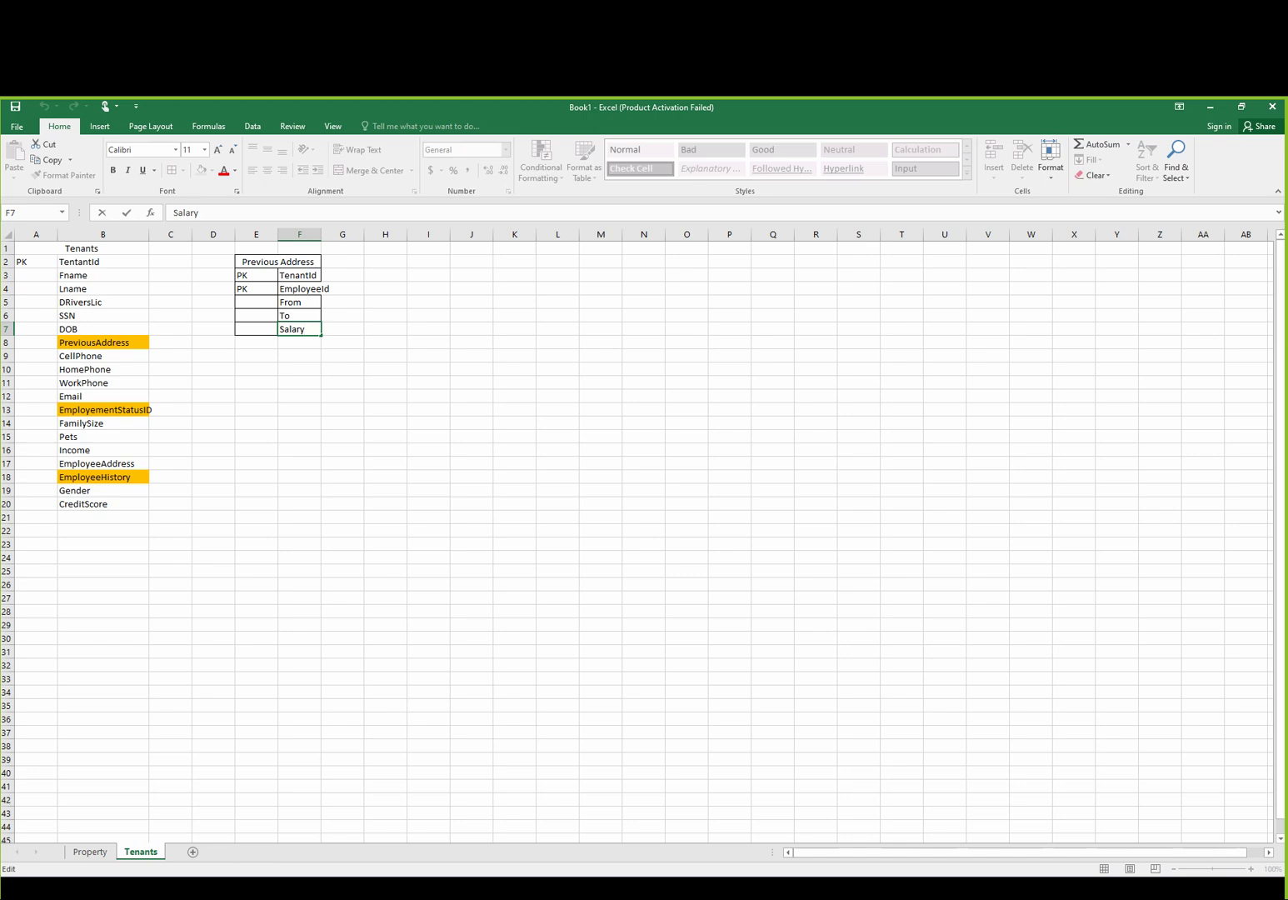
key(Return)
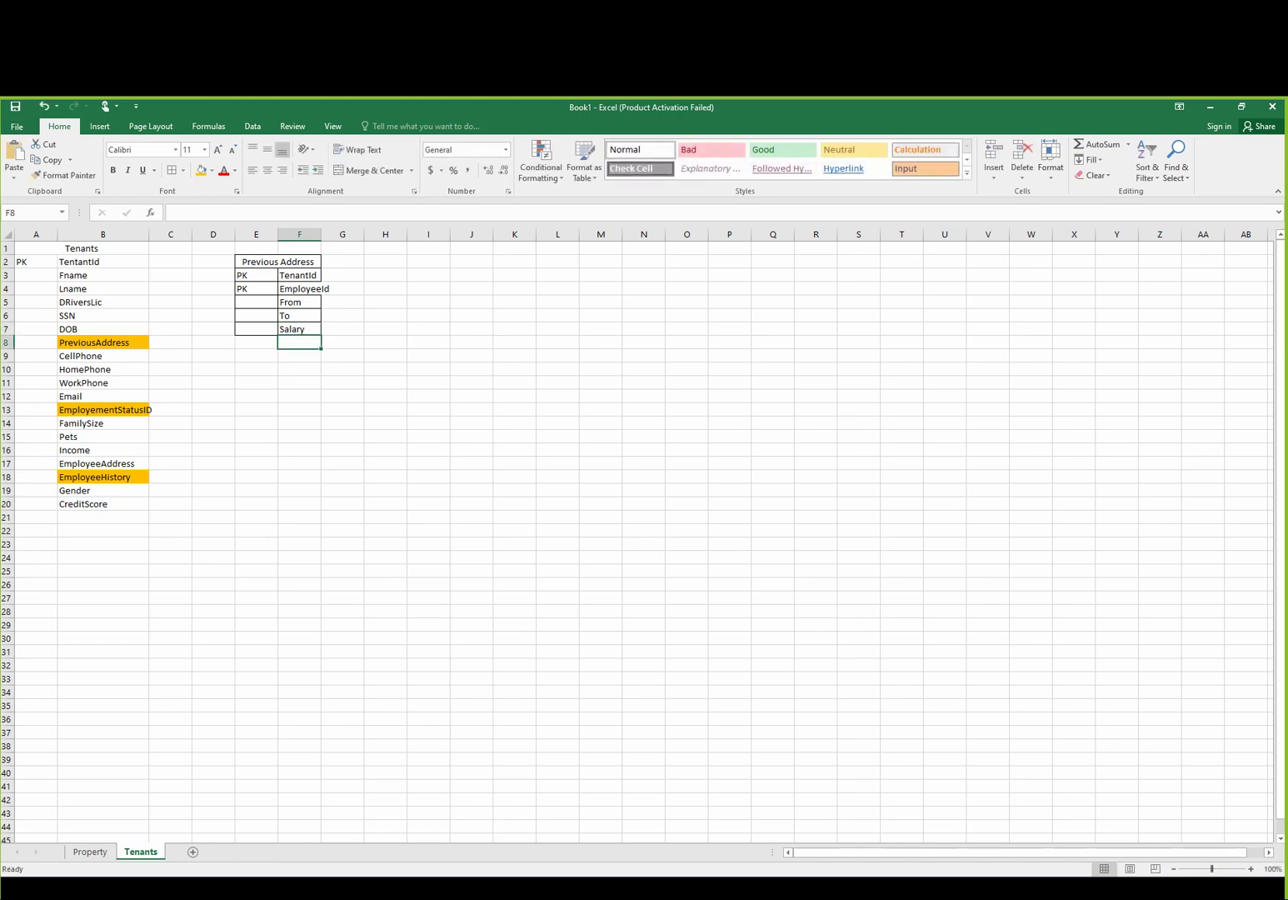
text(Category)
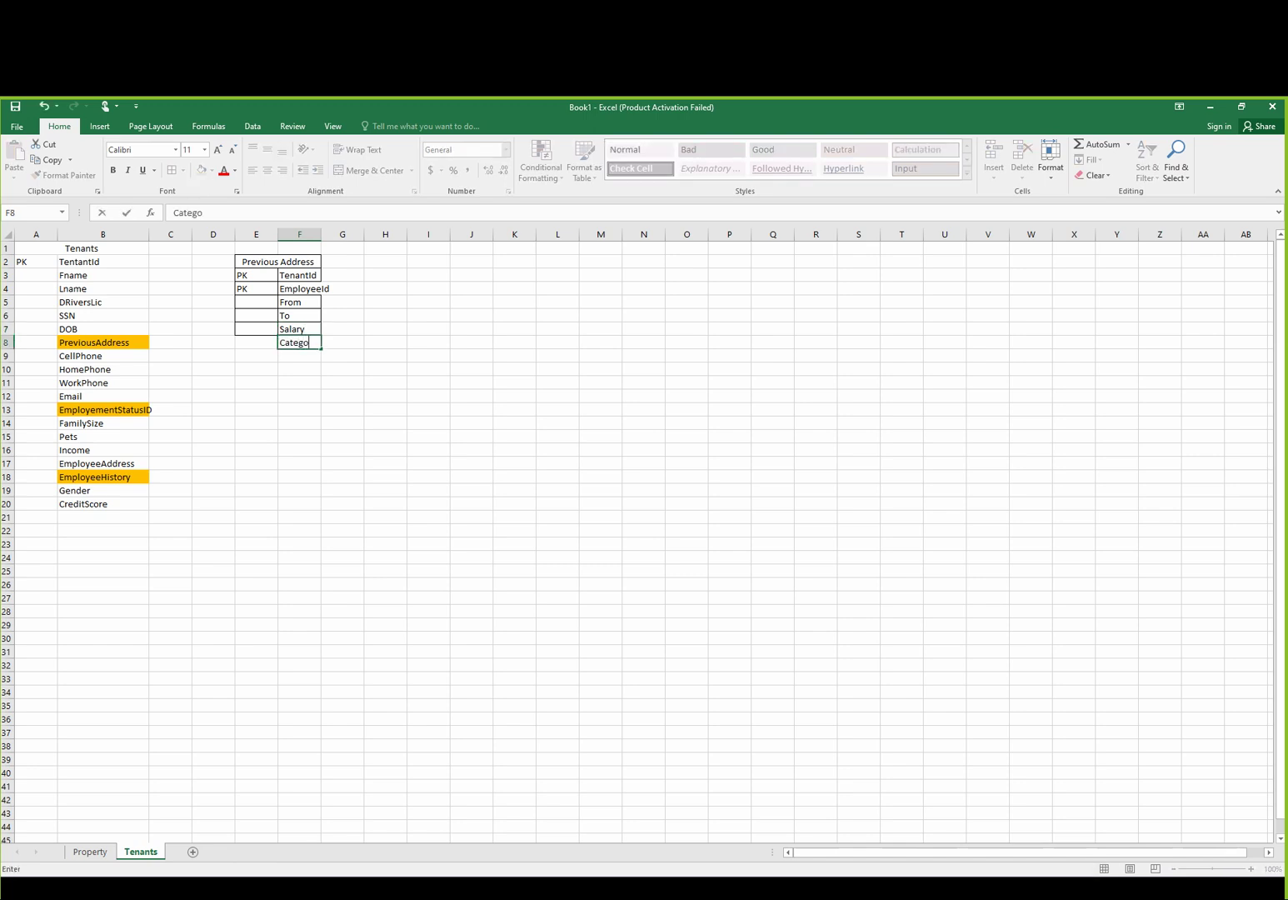
key(Return)
- Replace Salary in F7 with AnnualIncome and clear the Category field name from F8
key(Up)
key(Up)
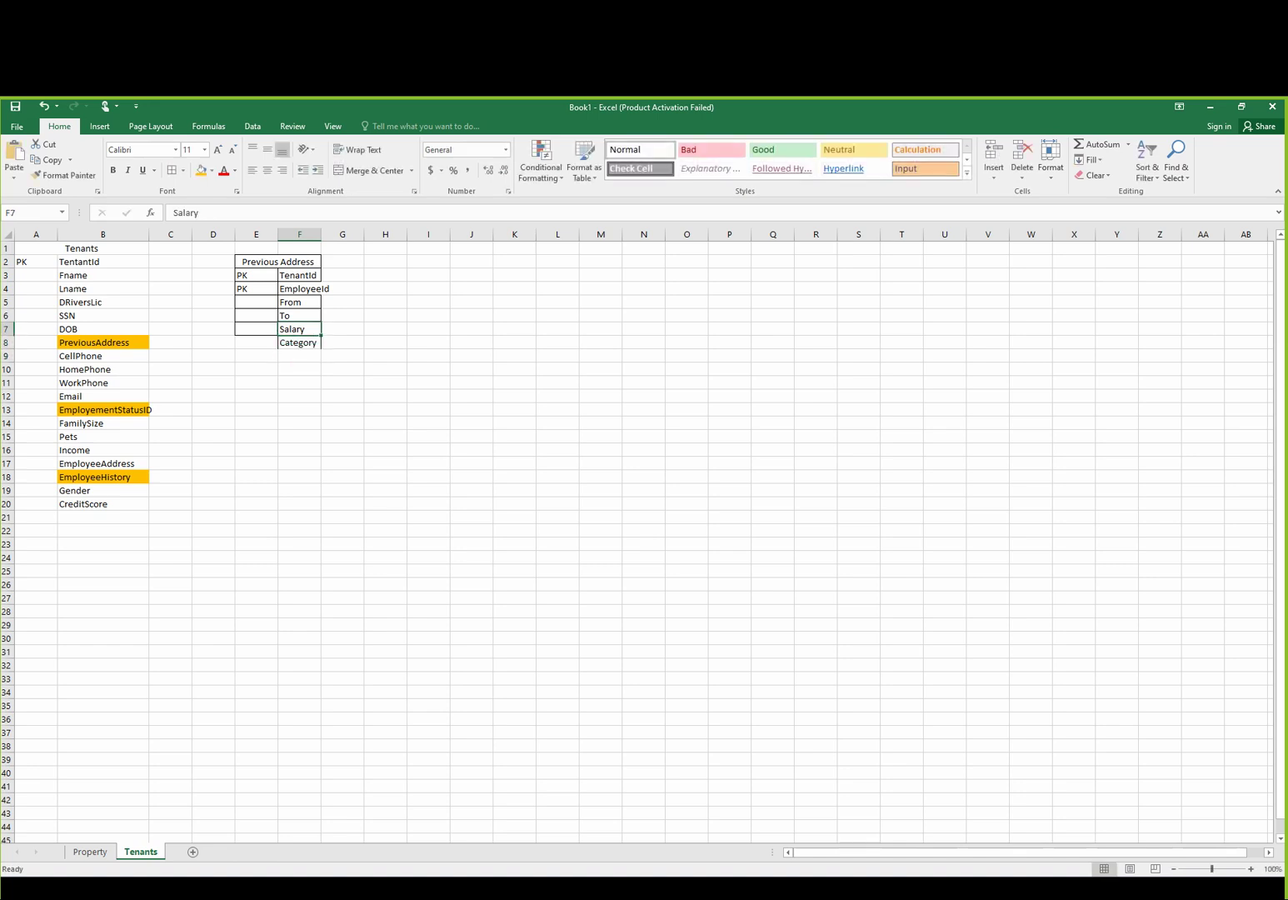
text(Annual)
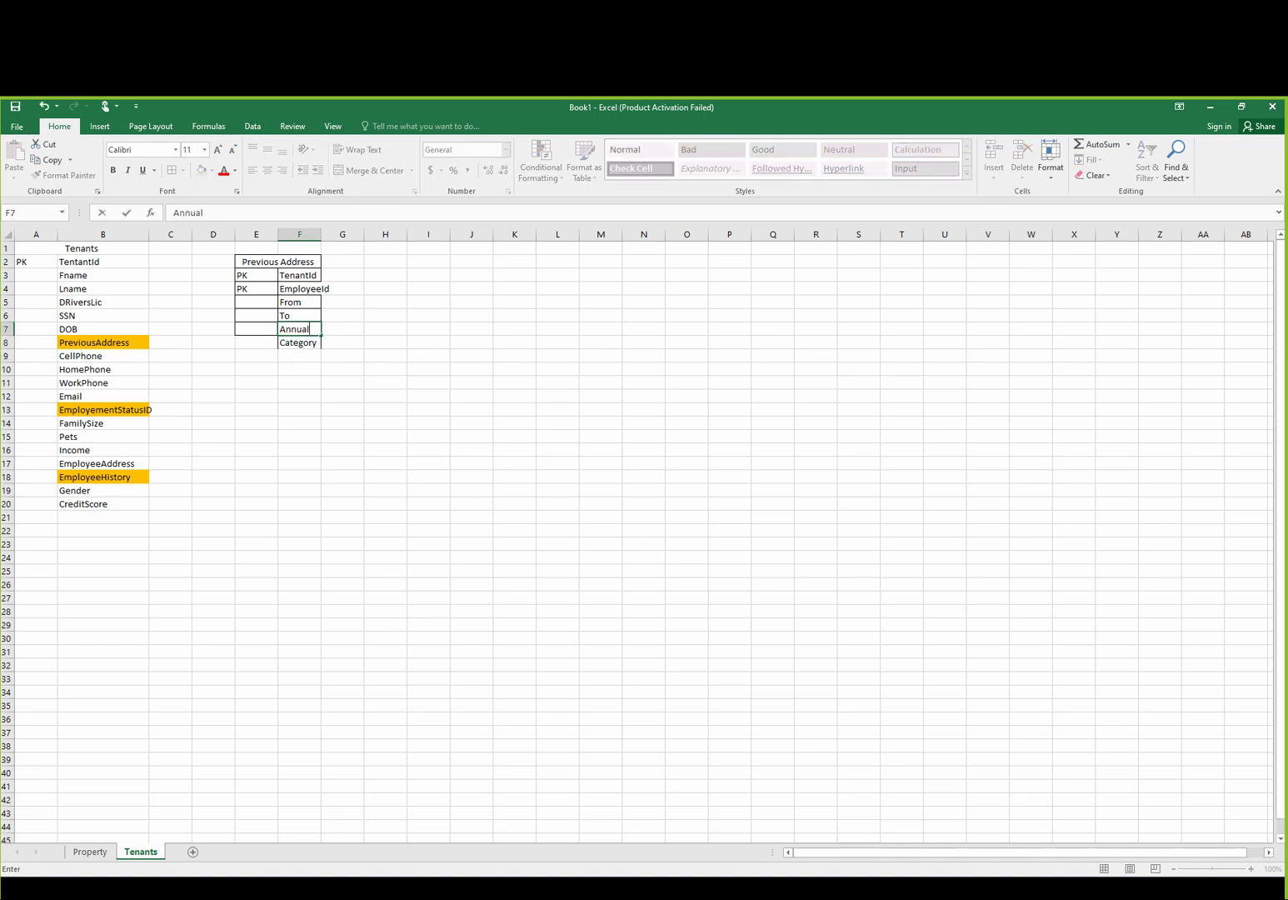
text(Income)
key(Return)
key(Delete)
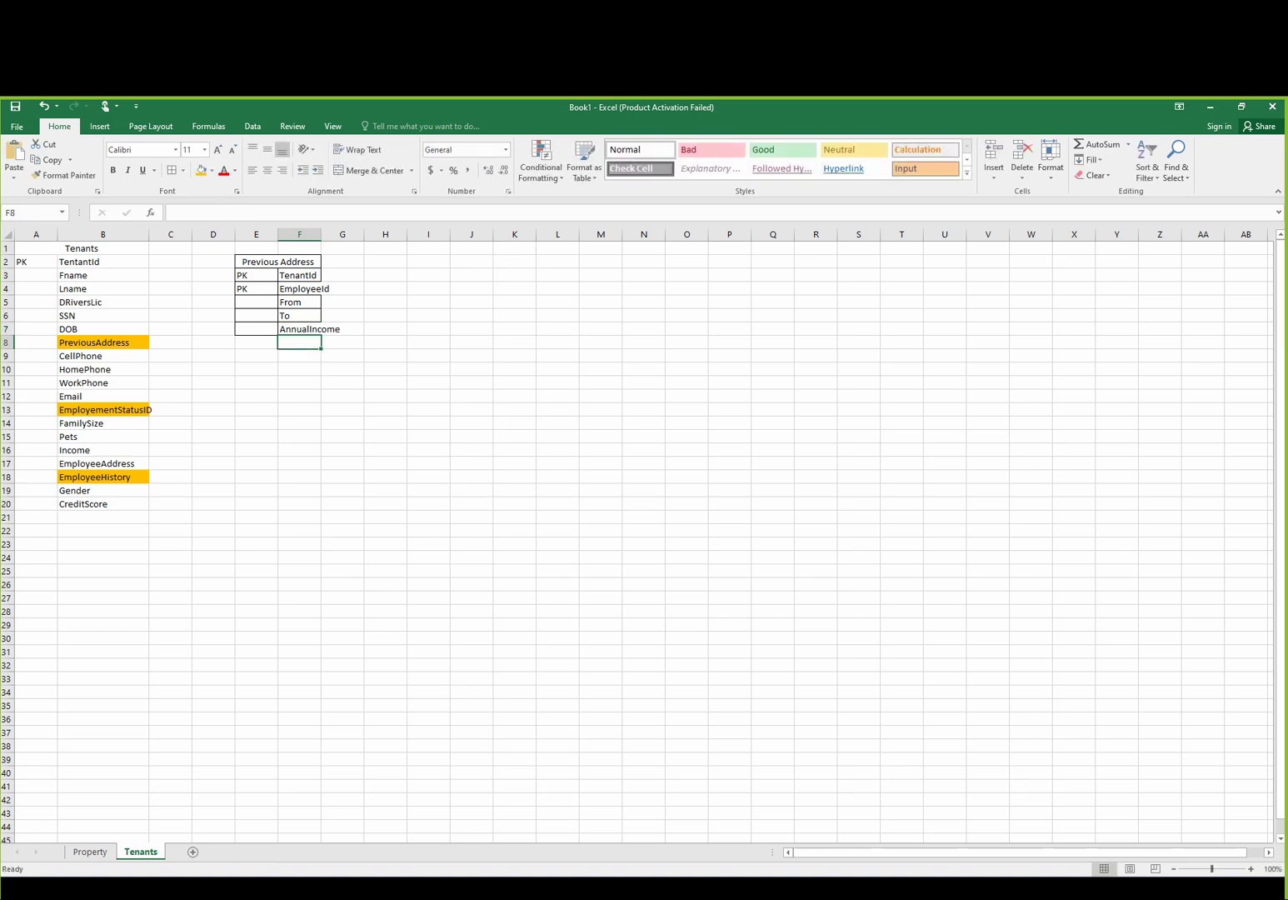
- Autofit the width of column F and change the field name in F7 to Income
double_click(320, 234)
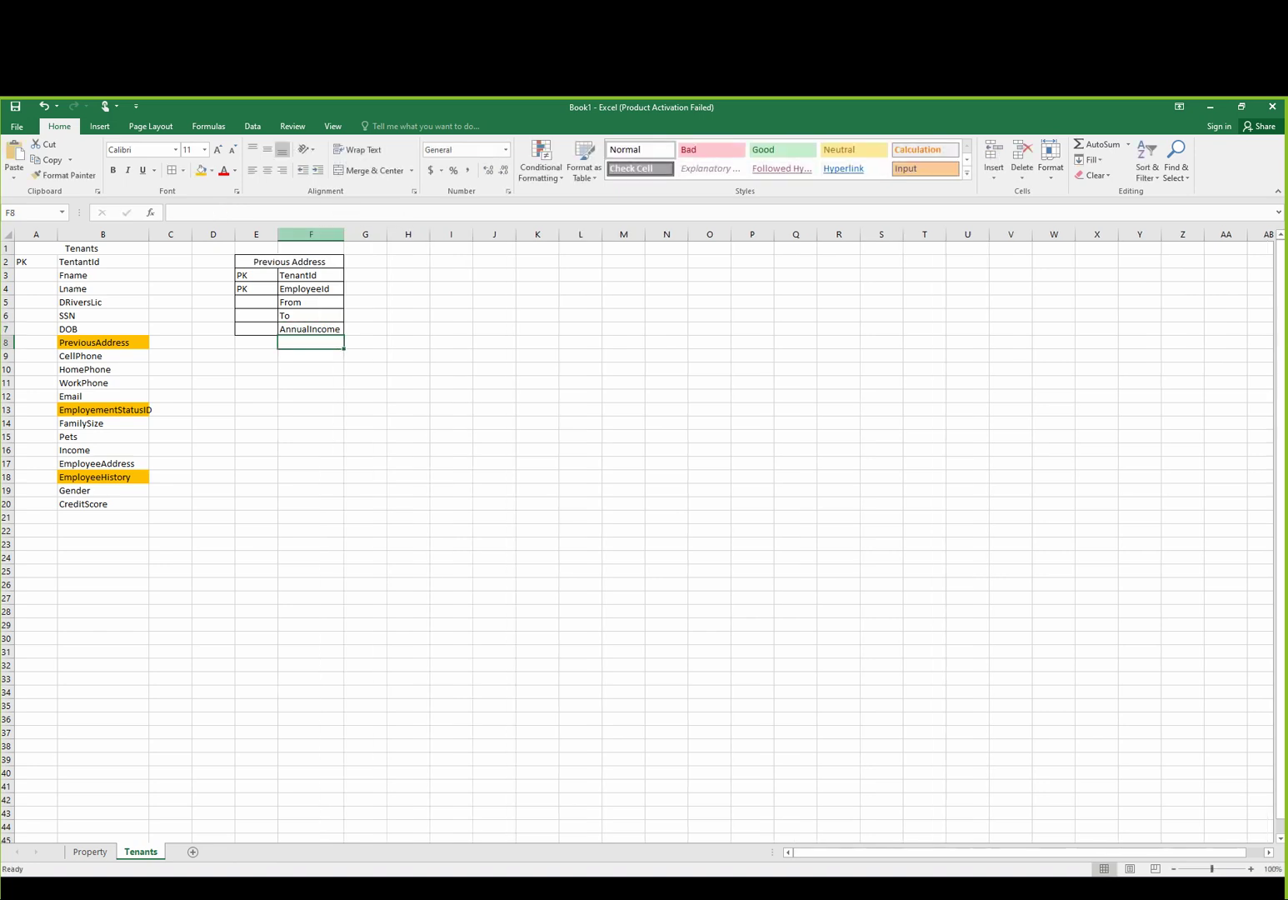
click(310, 329)
key(Delete)
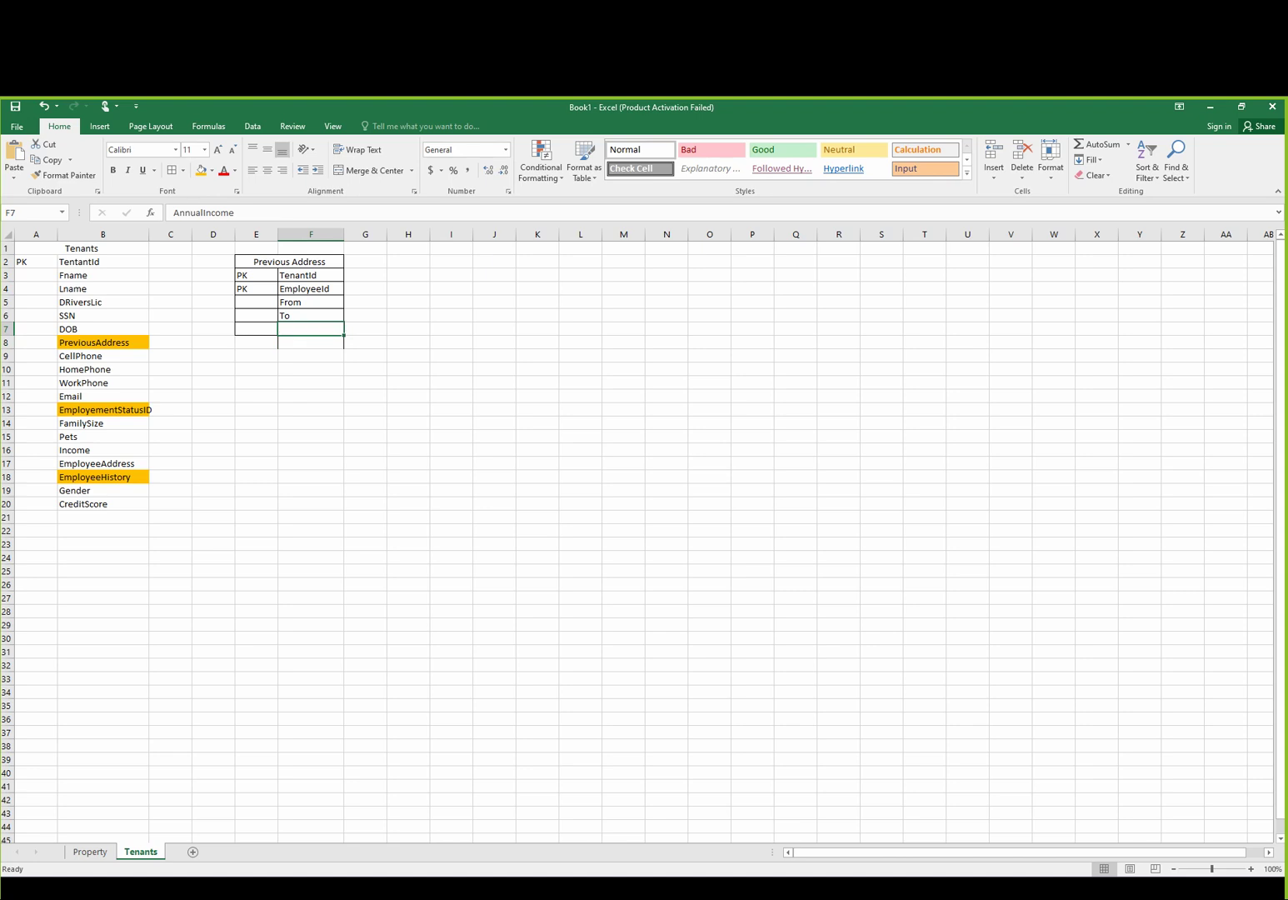
text(Income)
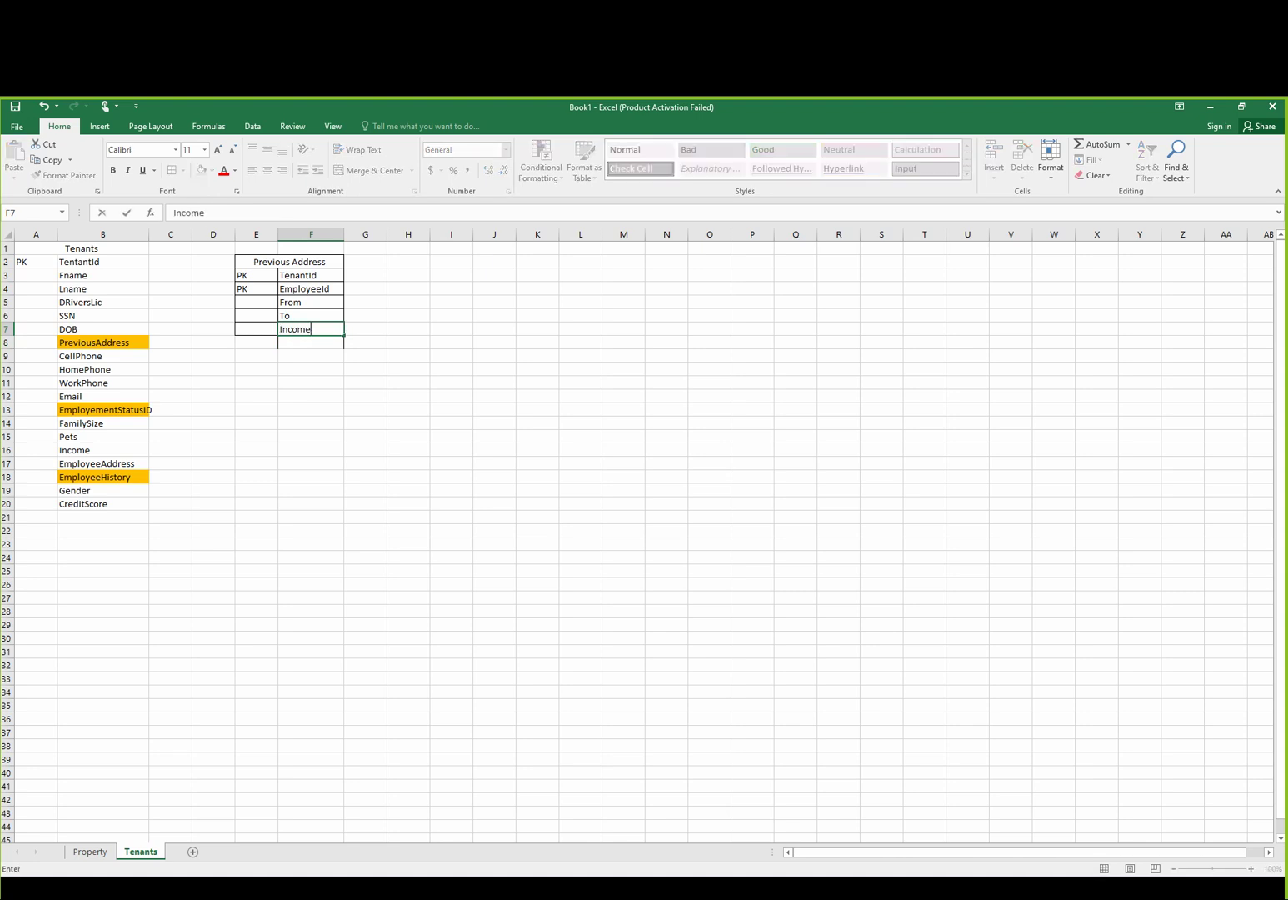
key(Return)
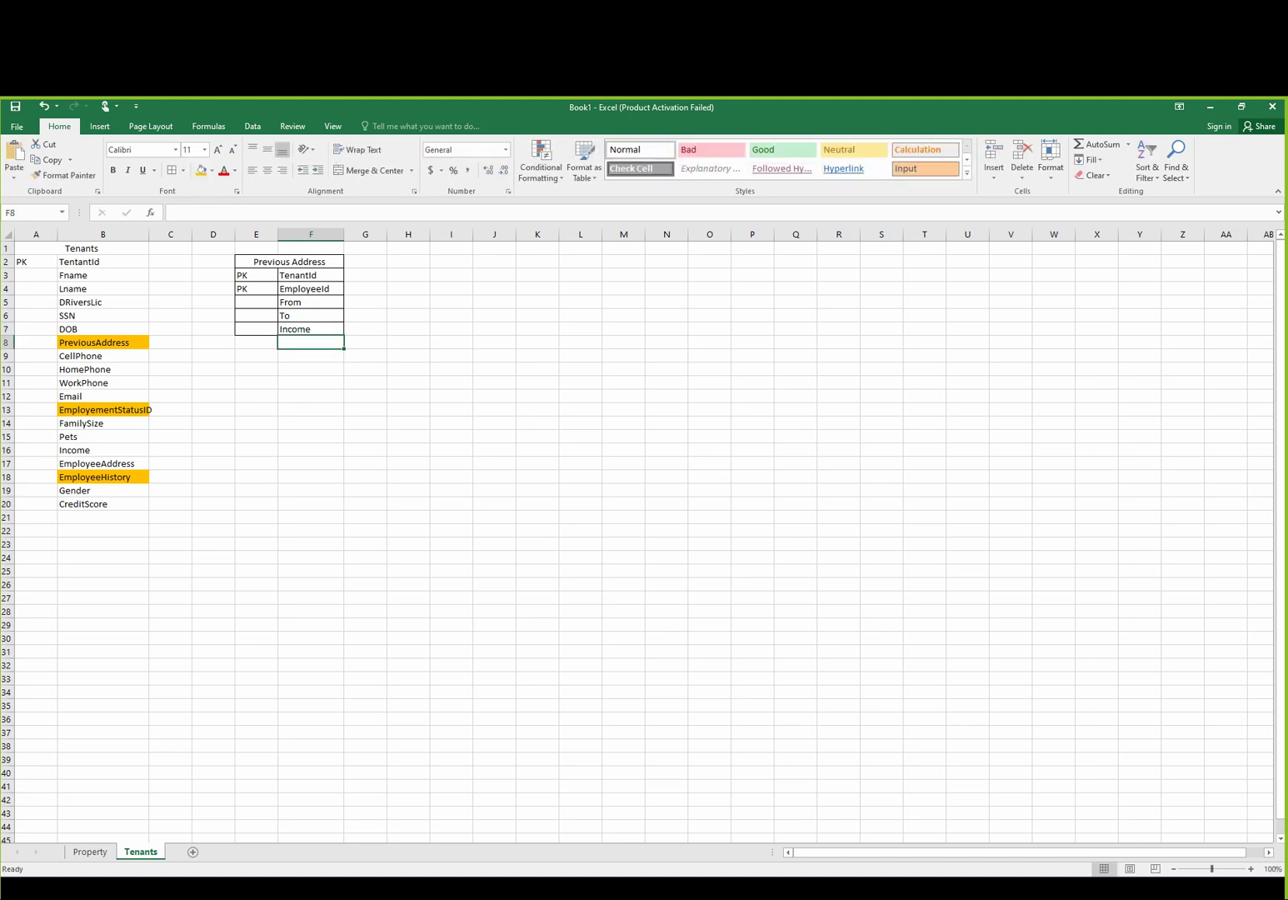
- Enter IncomeCategory as a further Previous Address field name in F8
text(IncomeCategory)
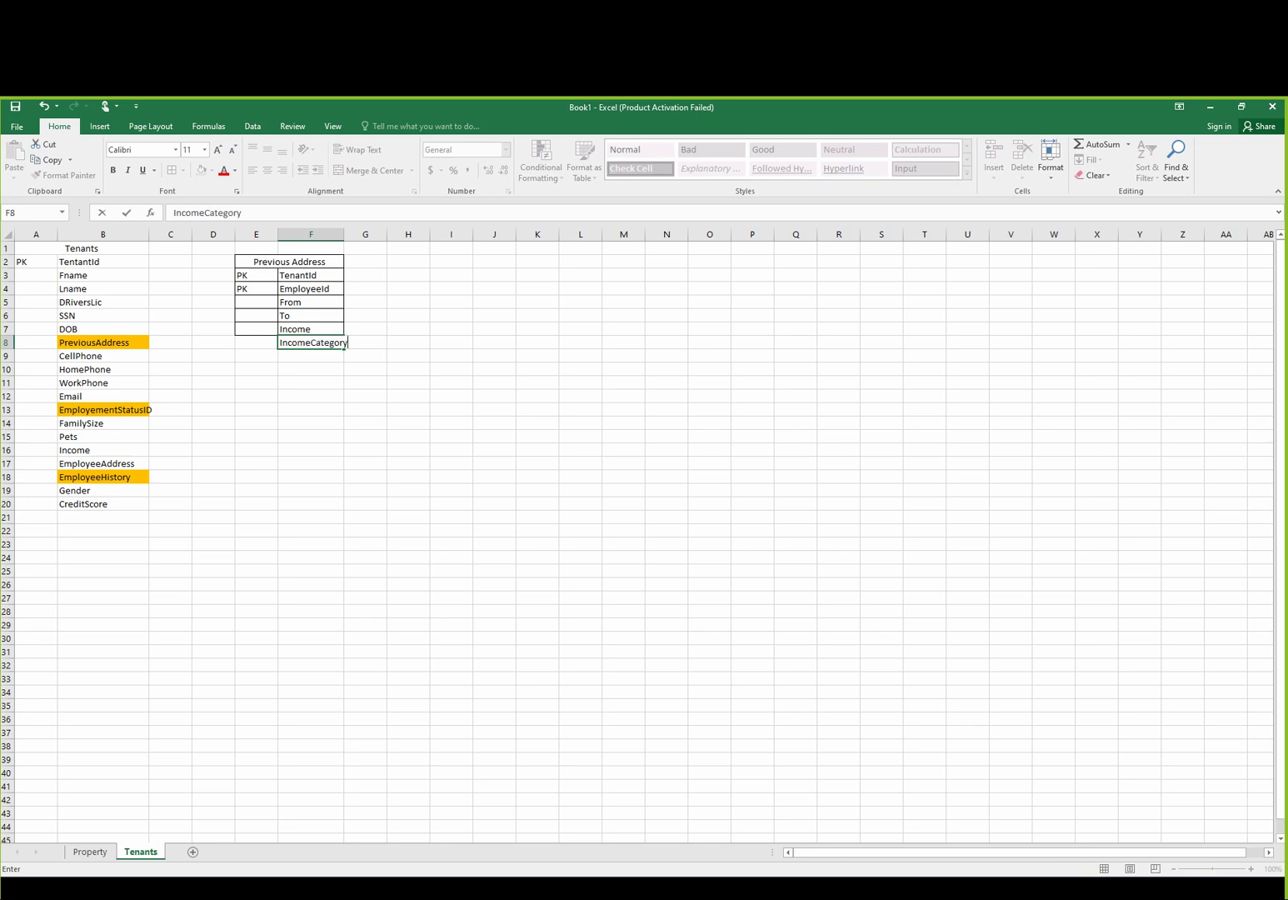
key(ctrl+Return)
key(Tab)
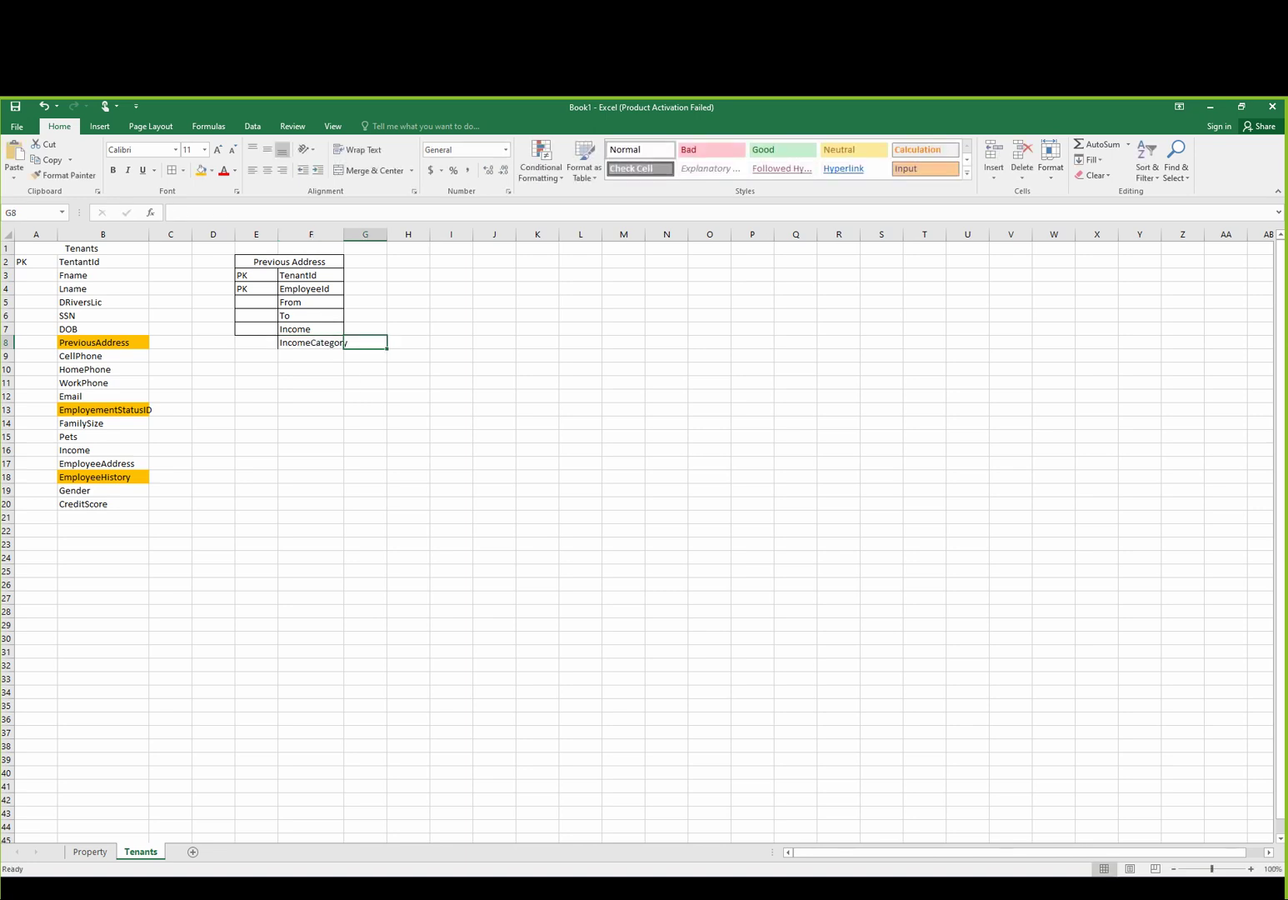
- Start a separate table with the title IncomeCategory in I2 and the fields CategoryId and CategoryName in I3:I4
click(450, 261)
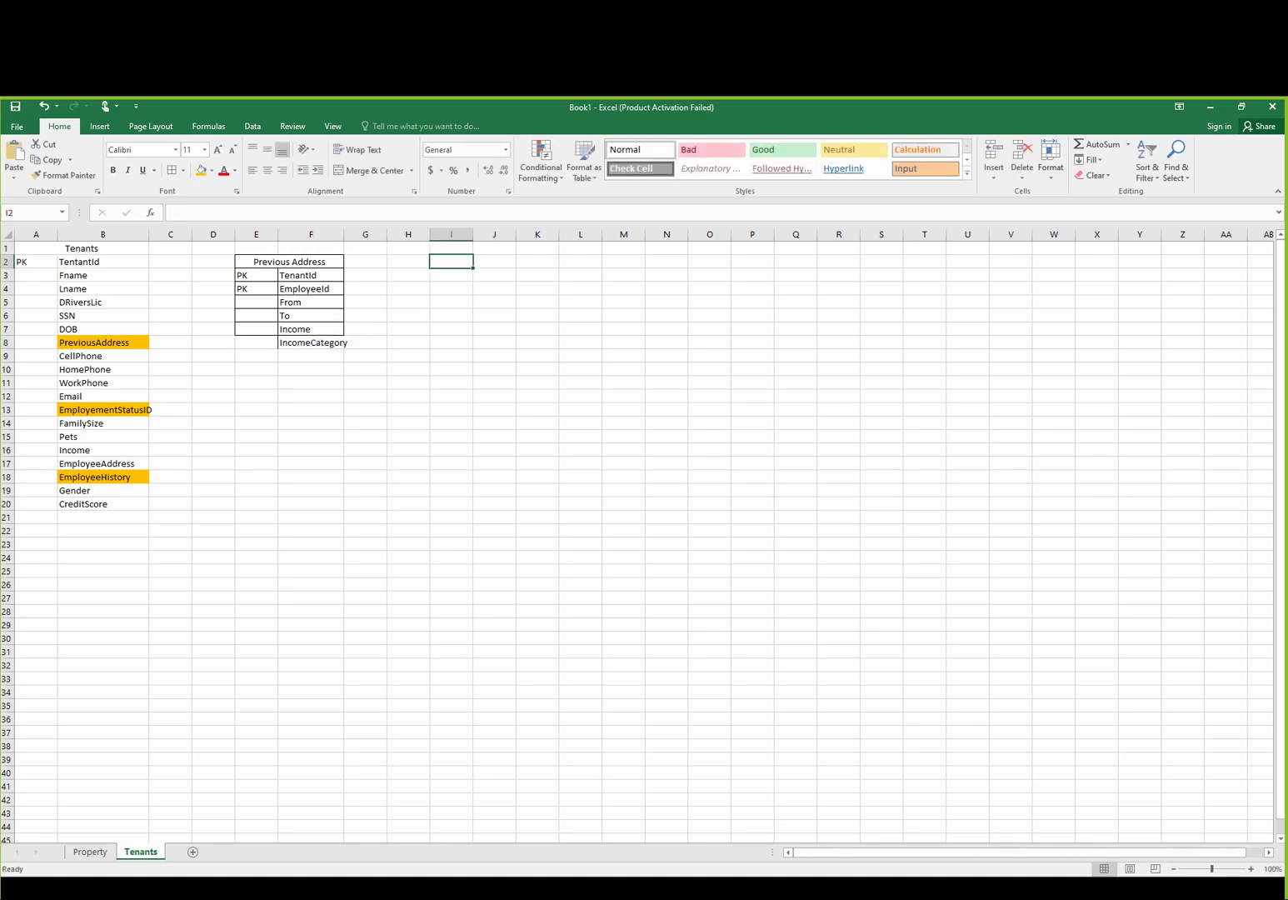
text(IncomeCategory)
key(Return)
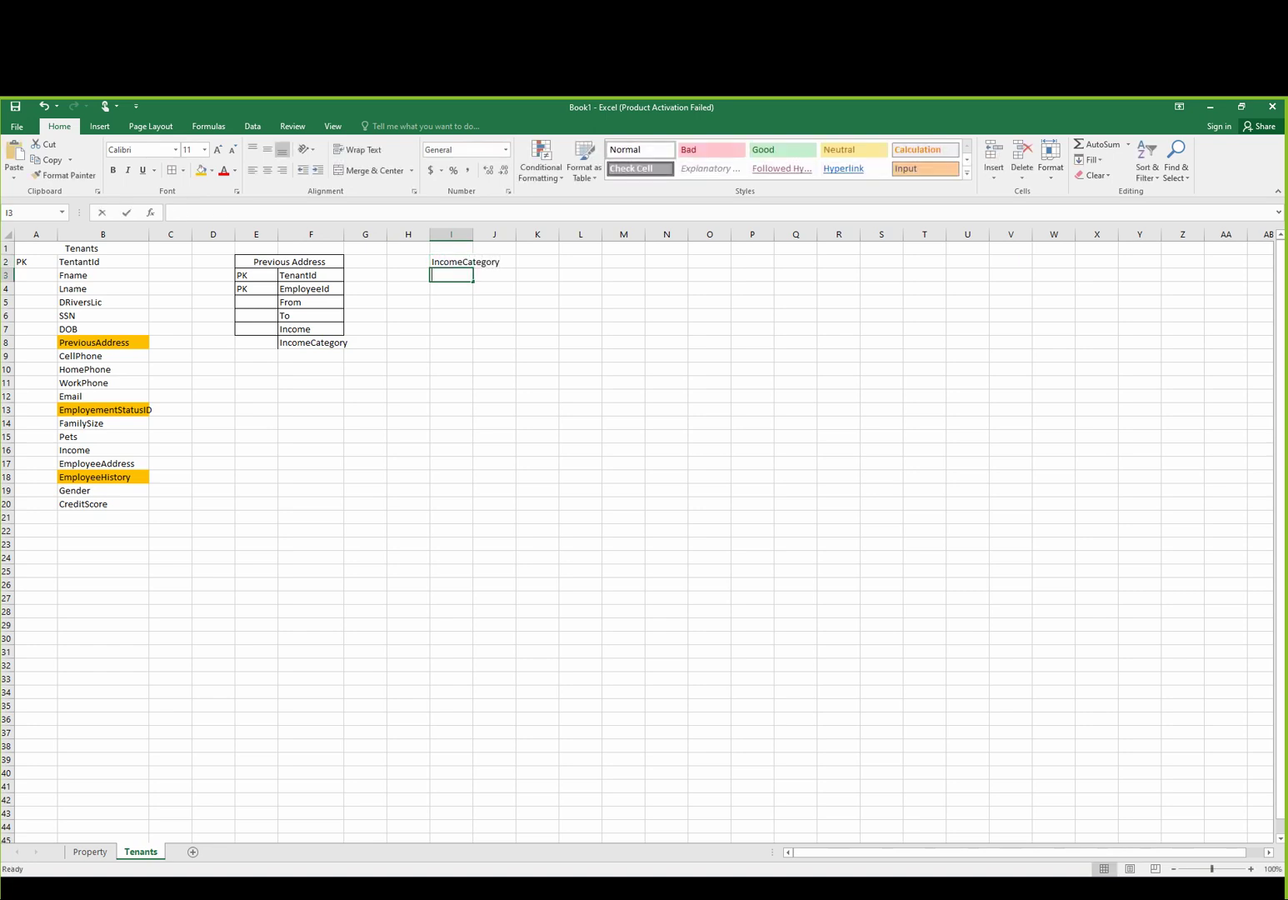
text(CategoryId)
key(Return)
text(CategoryId)
key(BackSpace)
key(BackSpace)
text(Name)
key(Return)
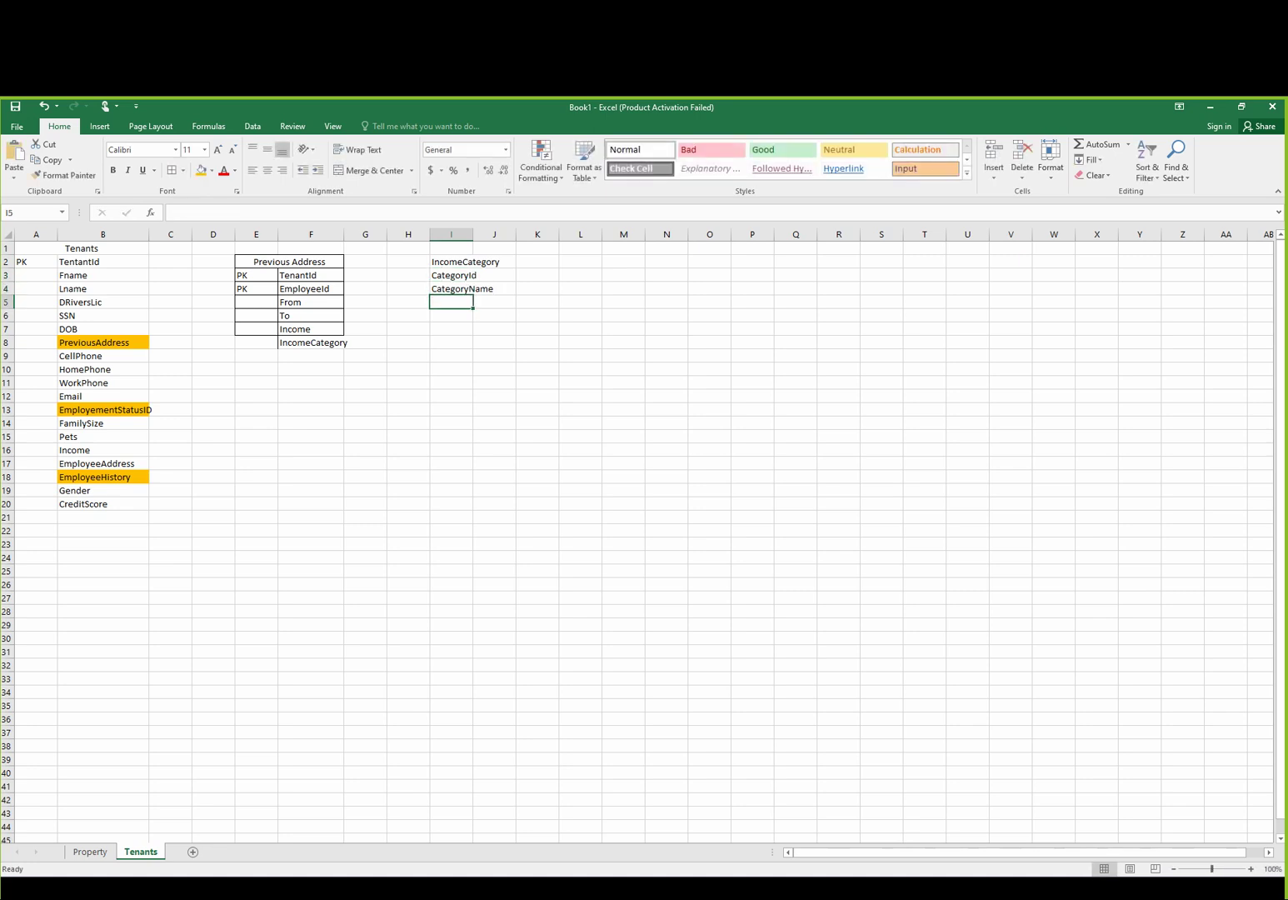
- Widen column I to fit its text and merge and center the IncomeCategory title across H2:I2
drag(474, 234, 504, 234)
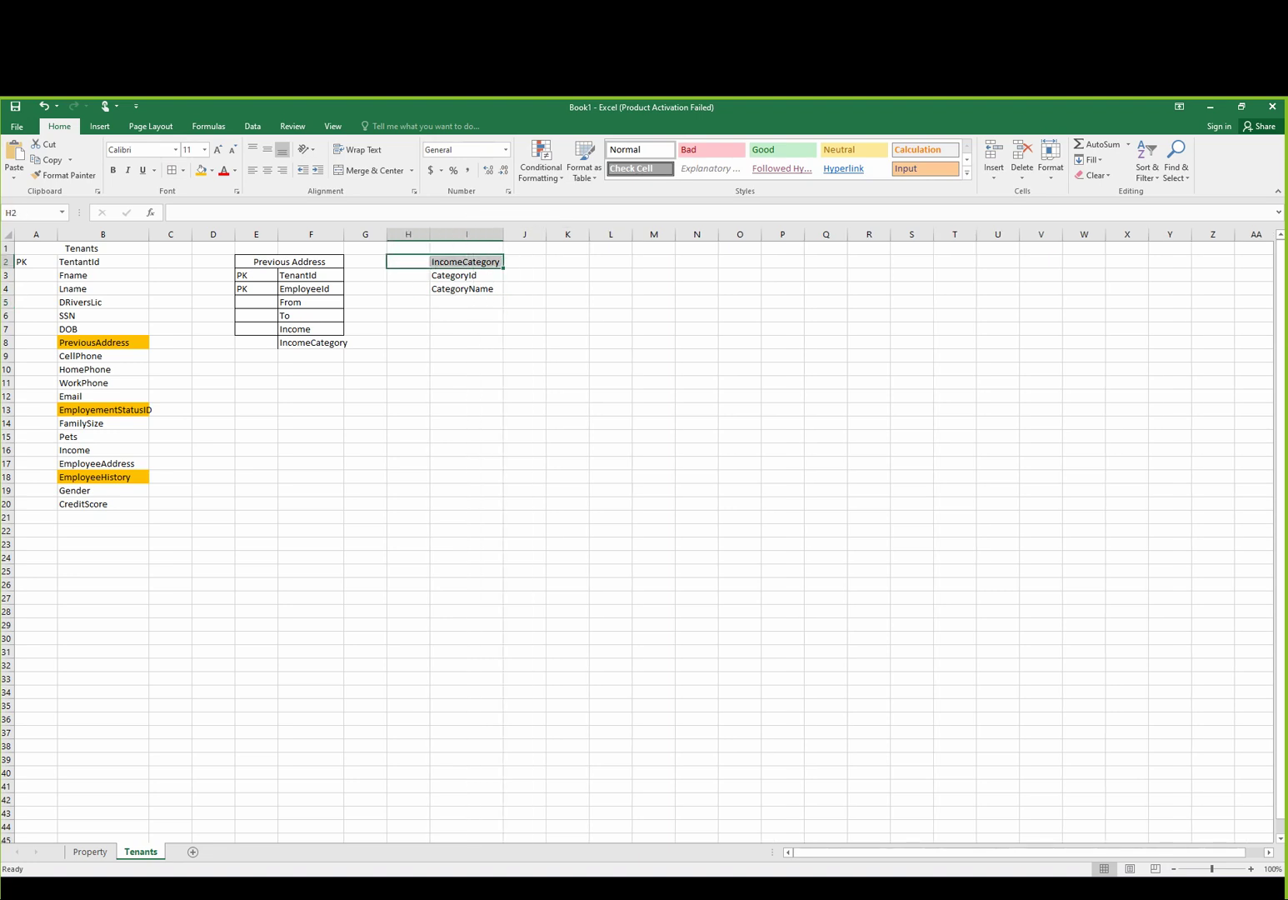
click(374, 170)
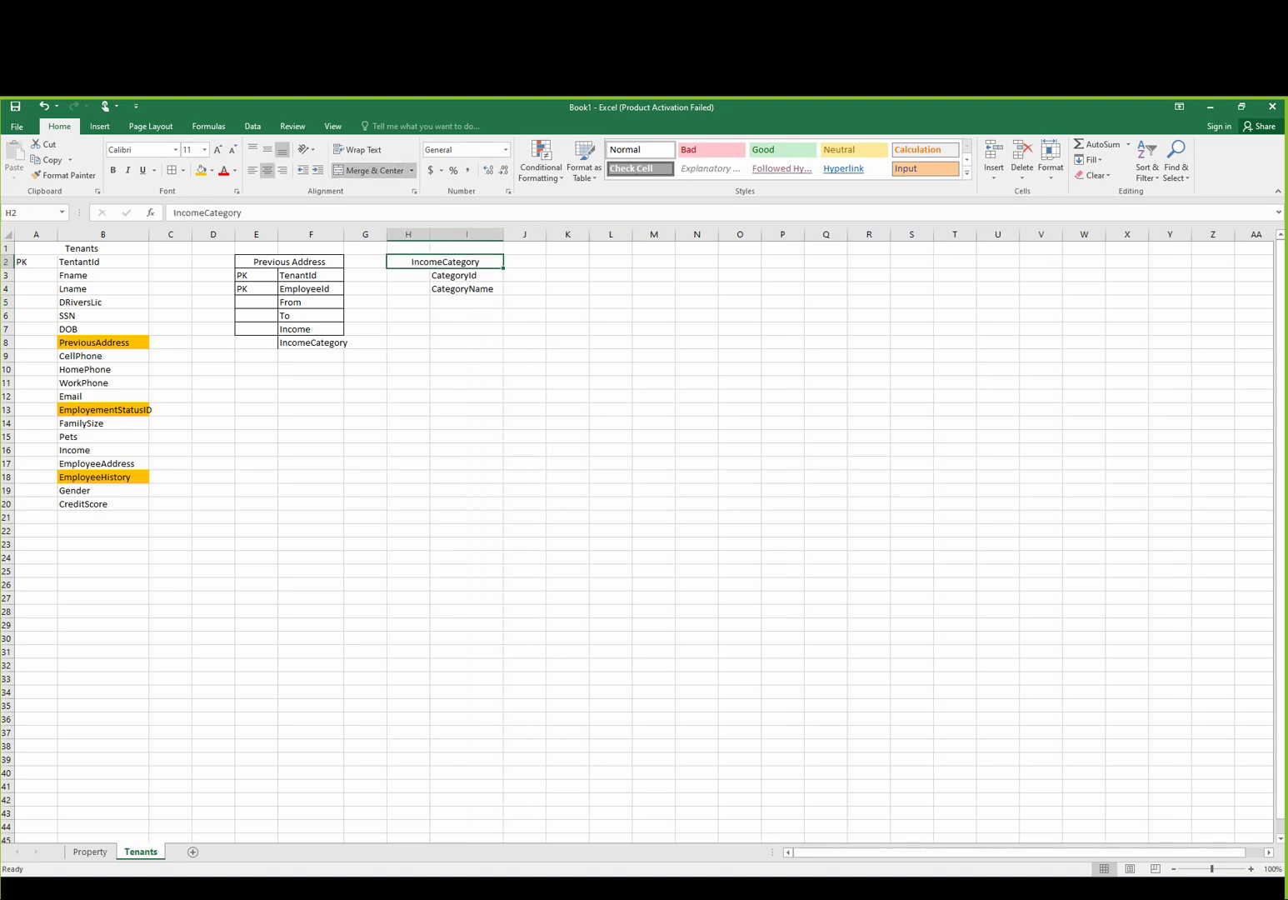
- Apply all-cell borders to the IncomeCategory table, H2:I4, and to the extended Previous Address table, E2:F8
drag(445, 261, 458, 288)
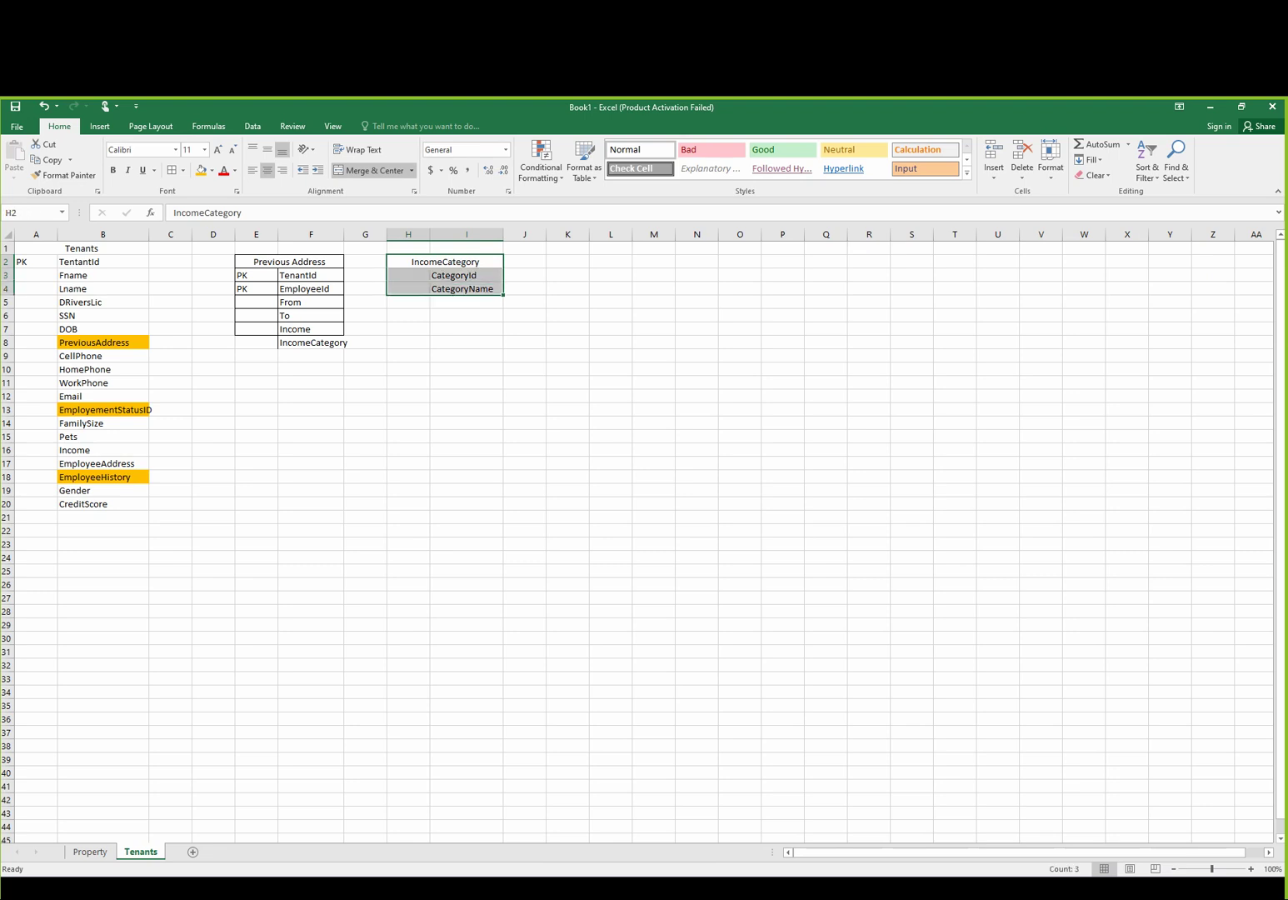
click(172, 170)
click(408, 301)
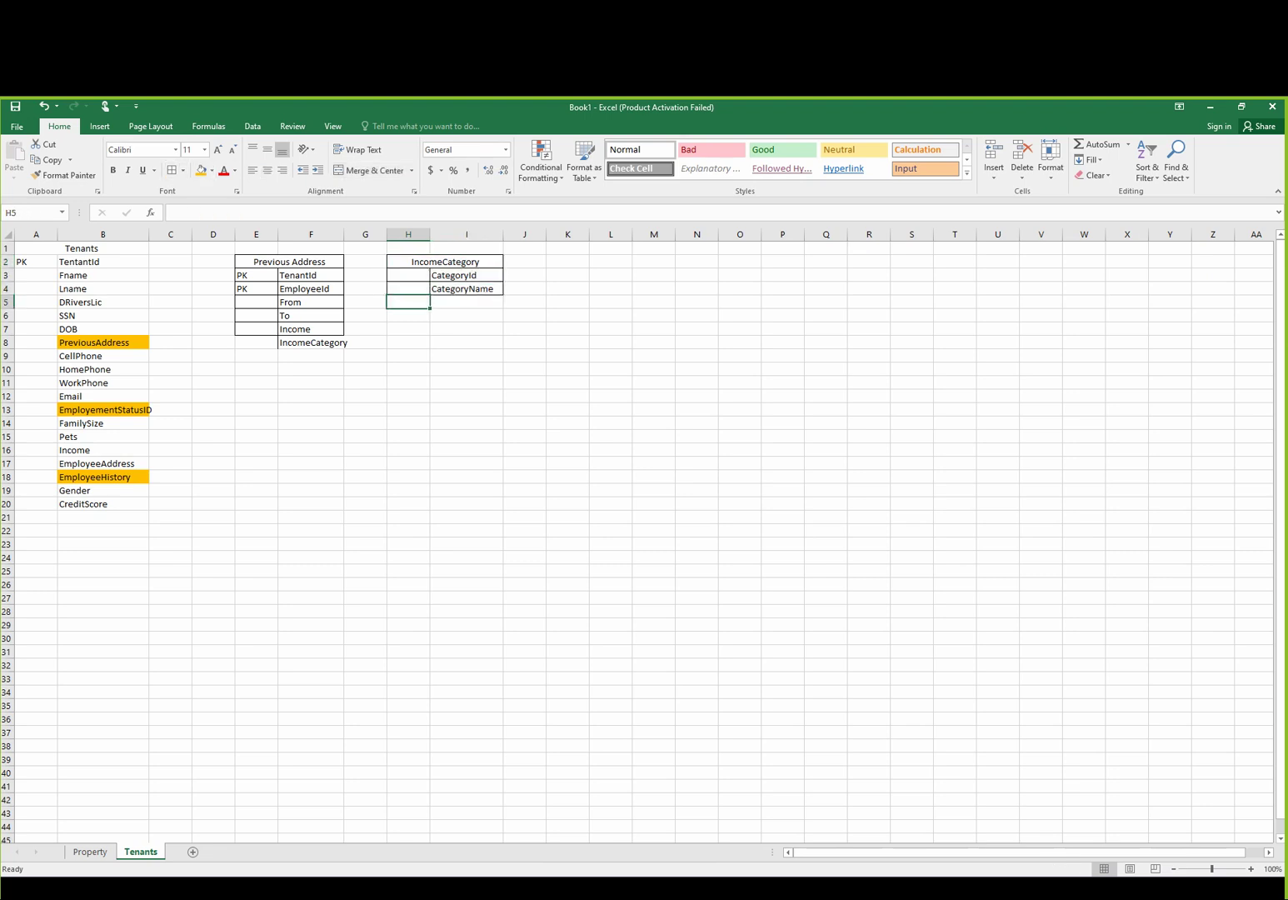
drag(310, 343, 263, 262)
click(171, 170)
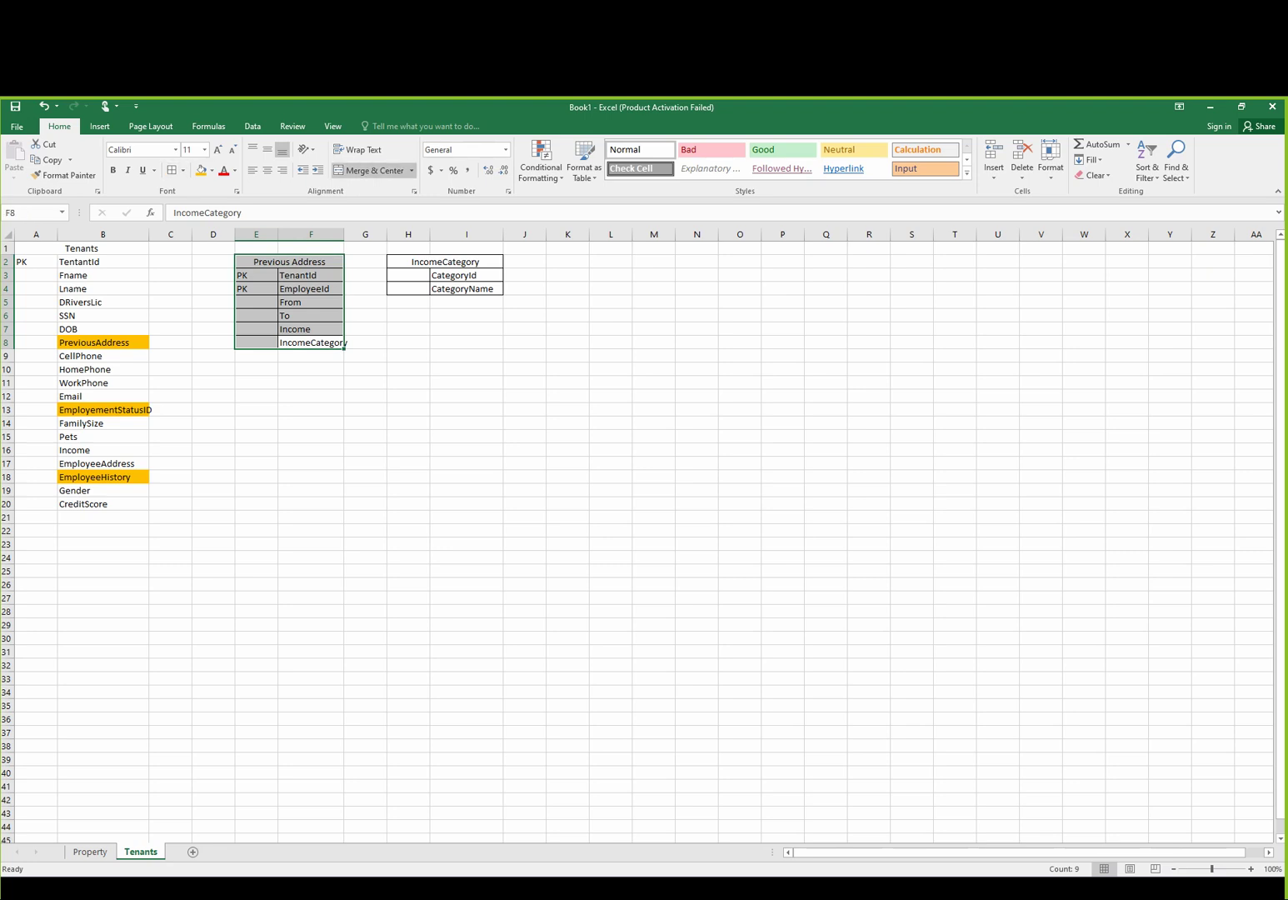
click(310, 409)
- Delete the PreviousAddress field from the Tenants list in B8 and remove that cell's fill color
click(103, 343)
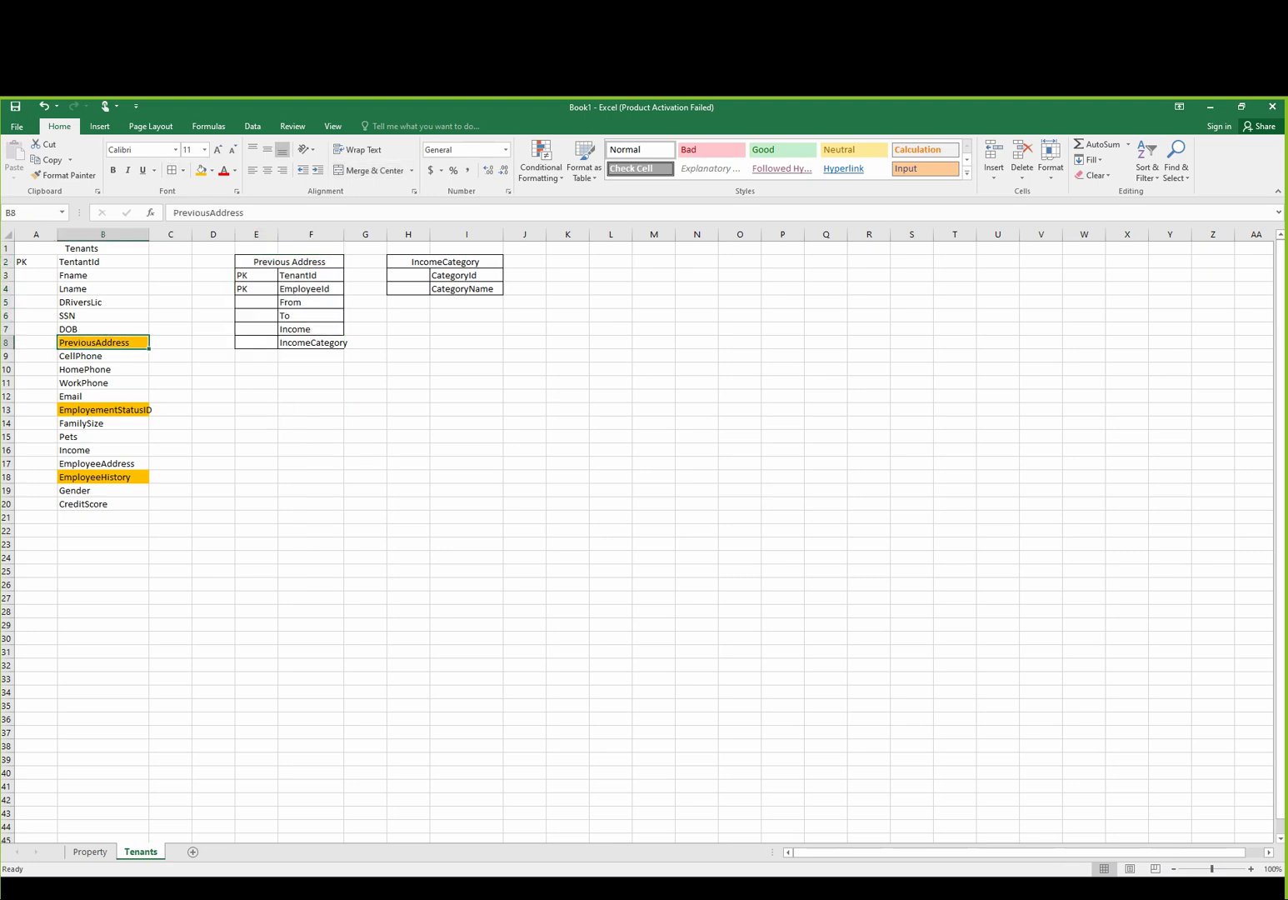
key(Delete)
click(212, 170)
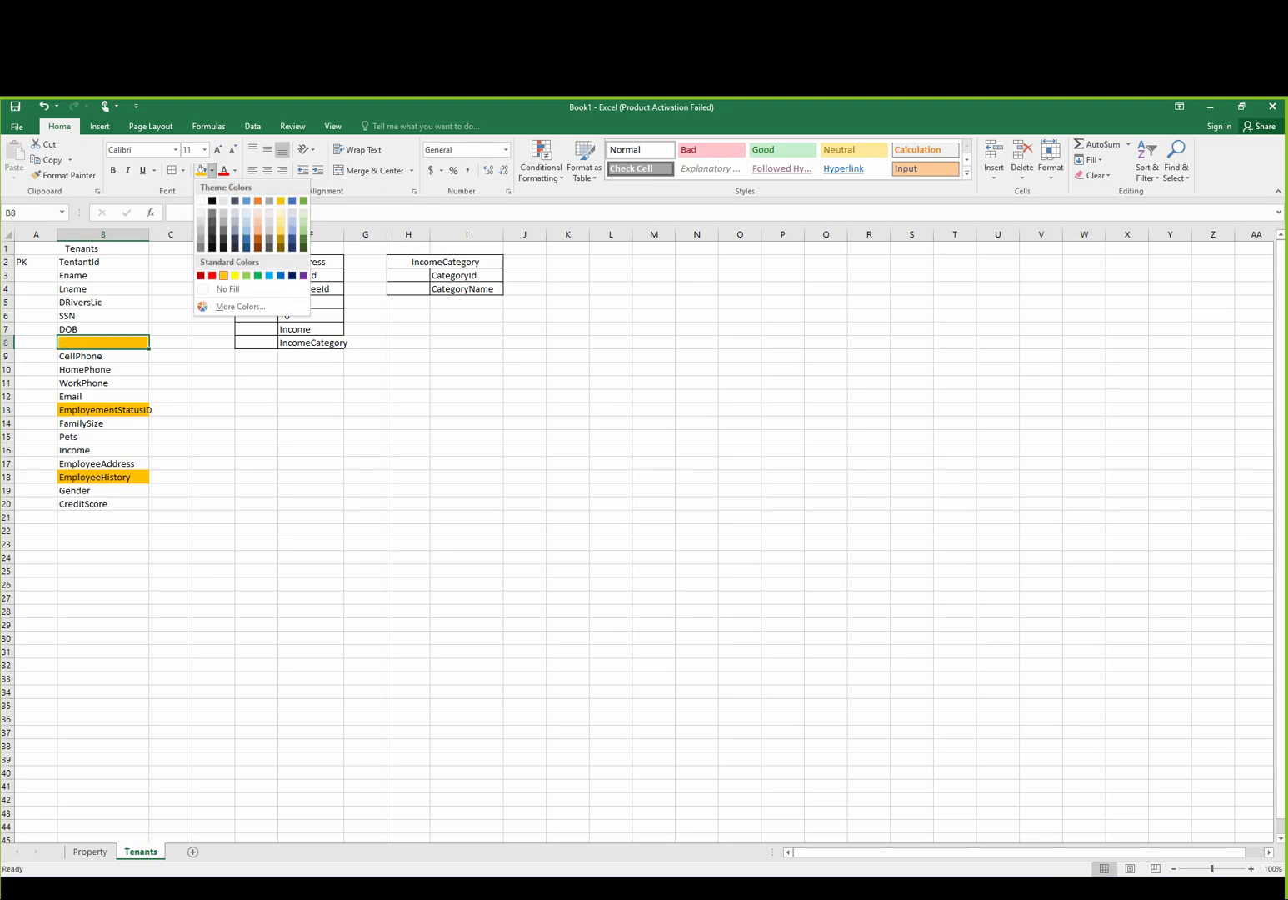
click(227, 288)
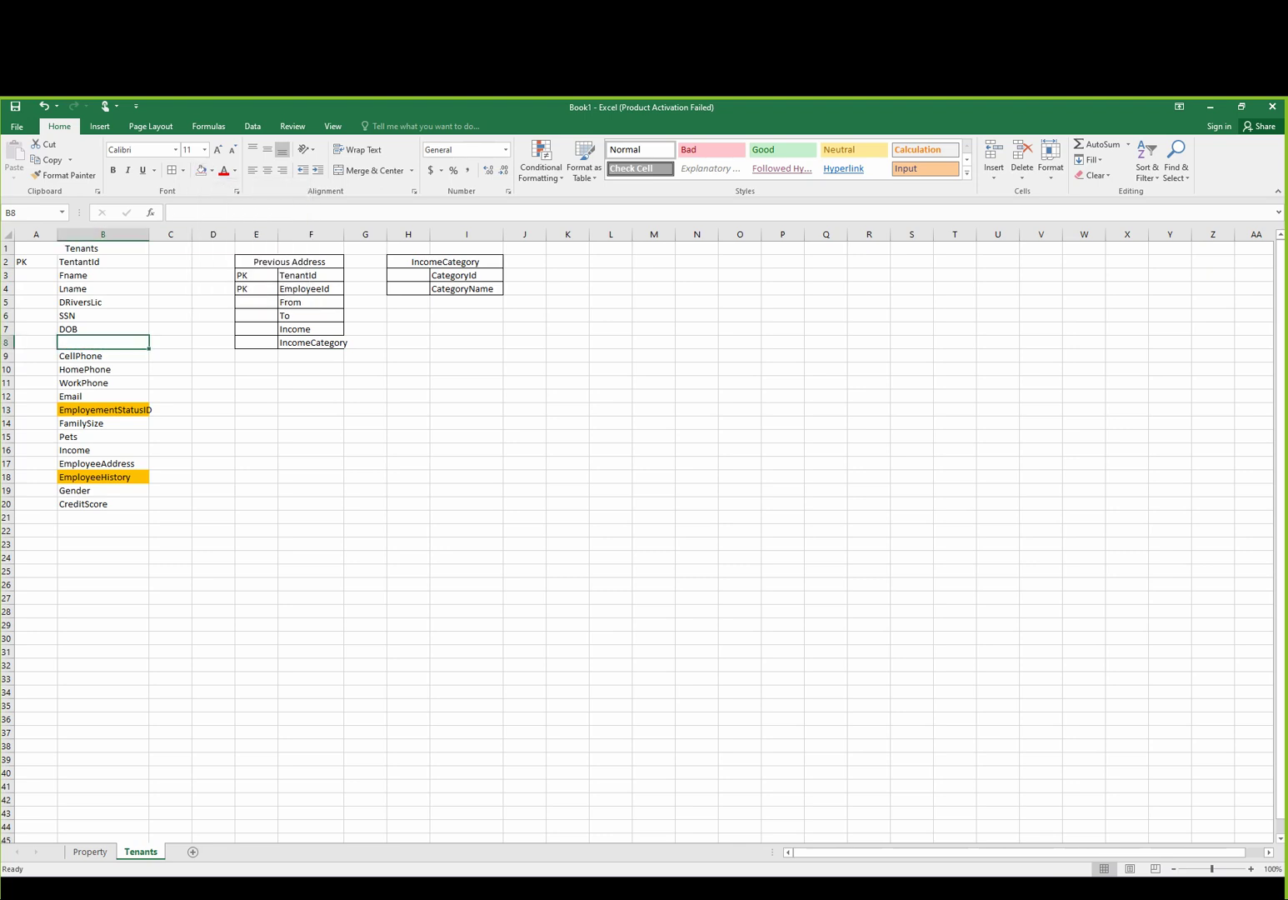
- Move the Tenants fields CellPhone through CreditScore up one row to B8:B19 and widen column B to fit its text
drag(83, 356, 100, 504)
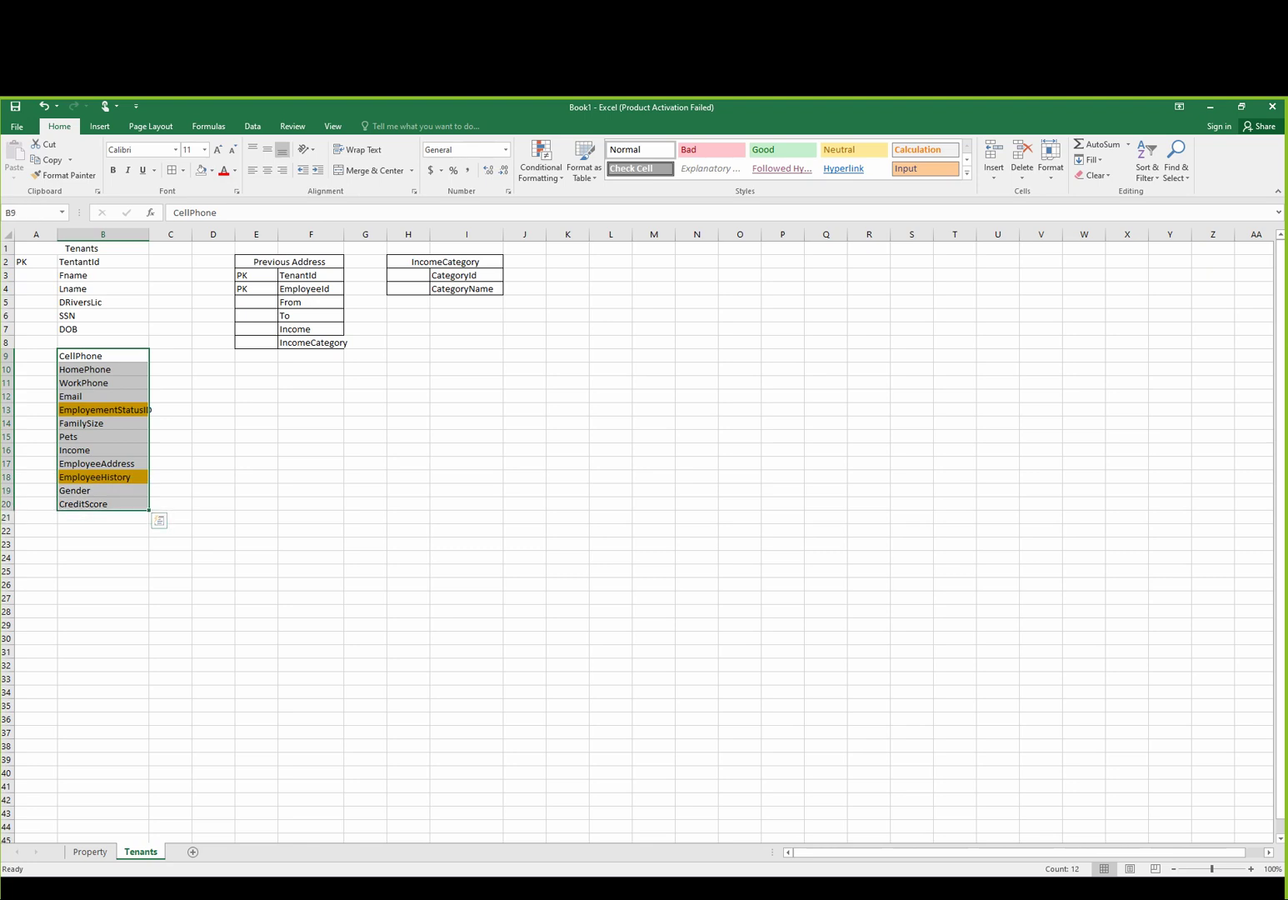
drag(106, 348, 106, 335)
click(102, 369)
click(102, 396)
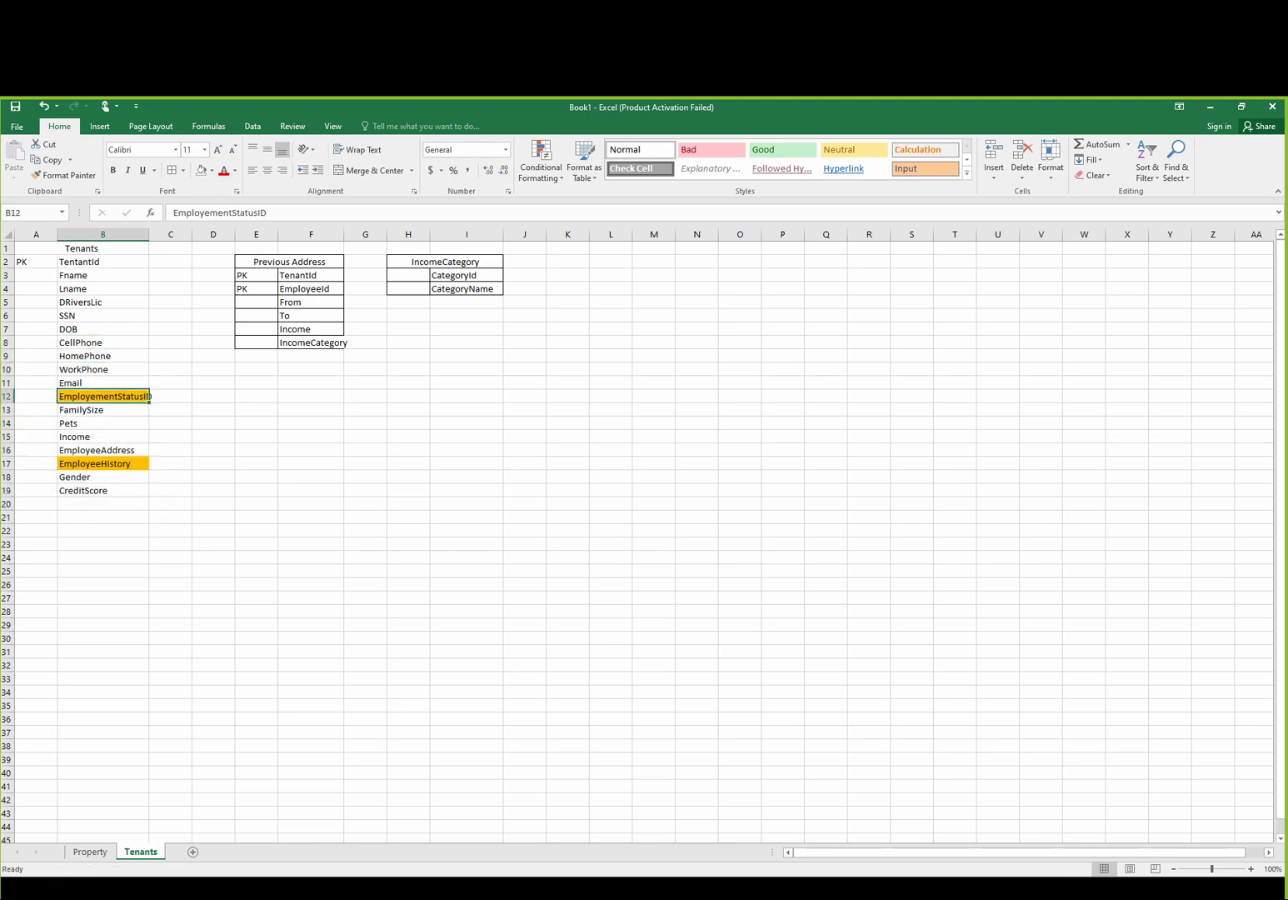
double_click(149, 234)
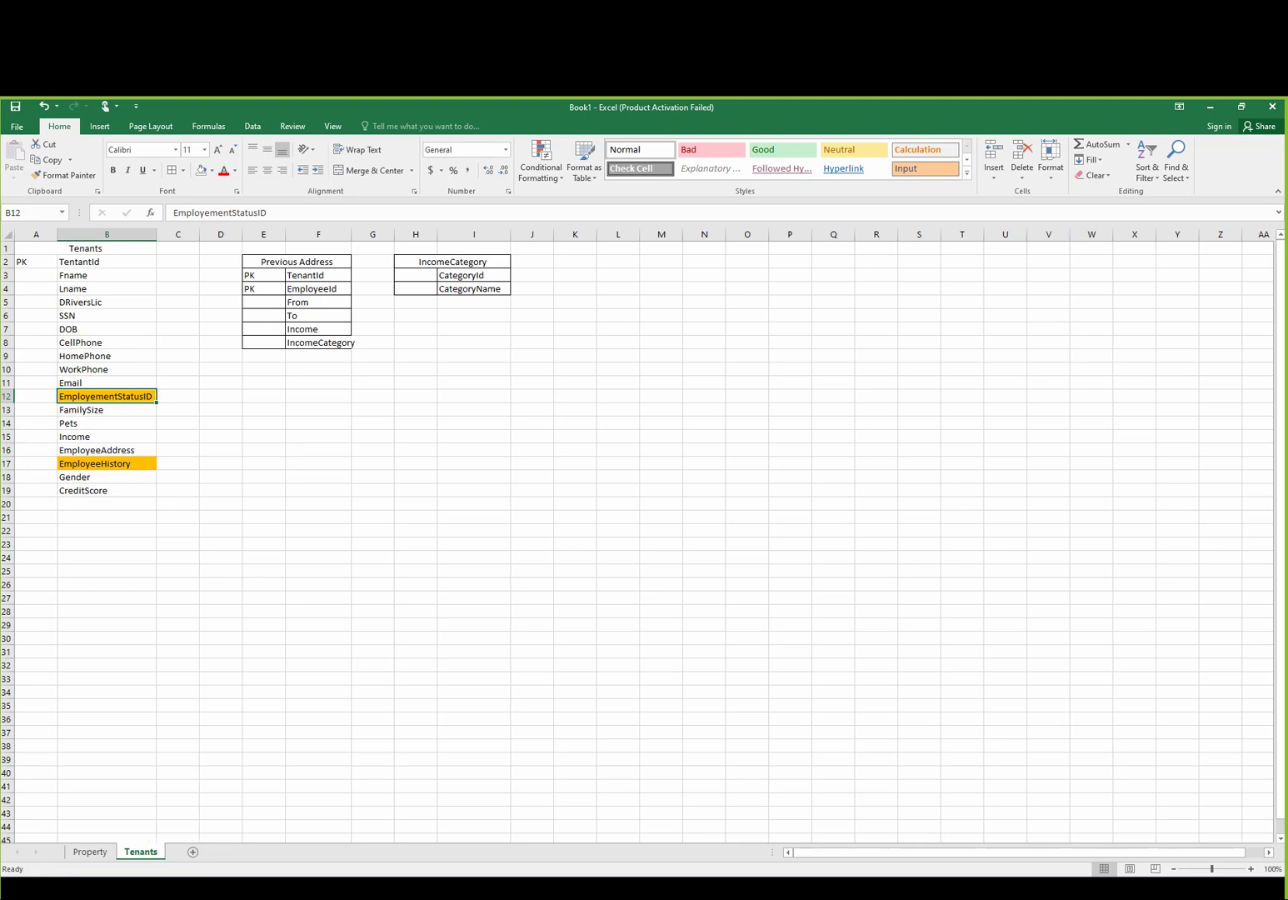
- Merge and center I9:J9 and enter EmployeeStatus as the title of another table
click(474, 356)
drag(532, 356, 473, 356)
click(368, 170)
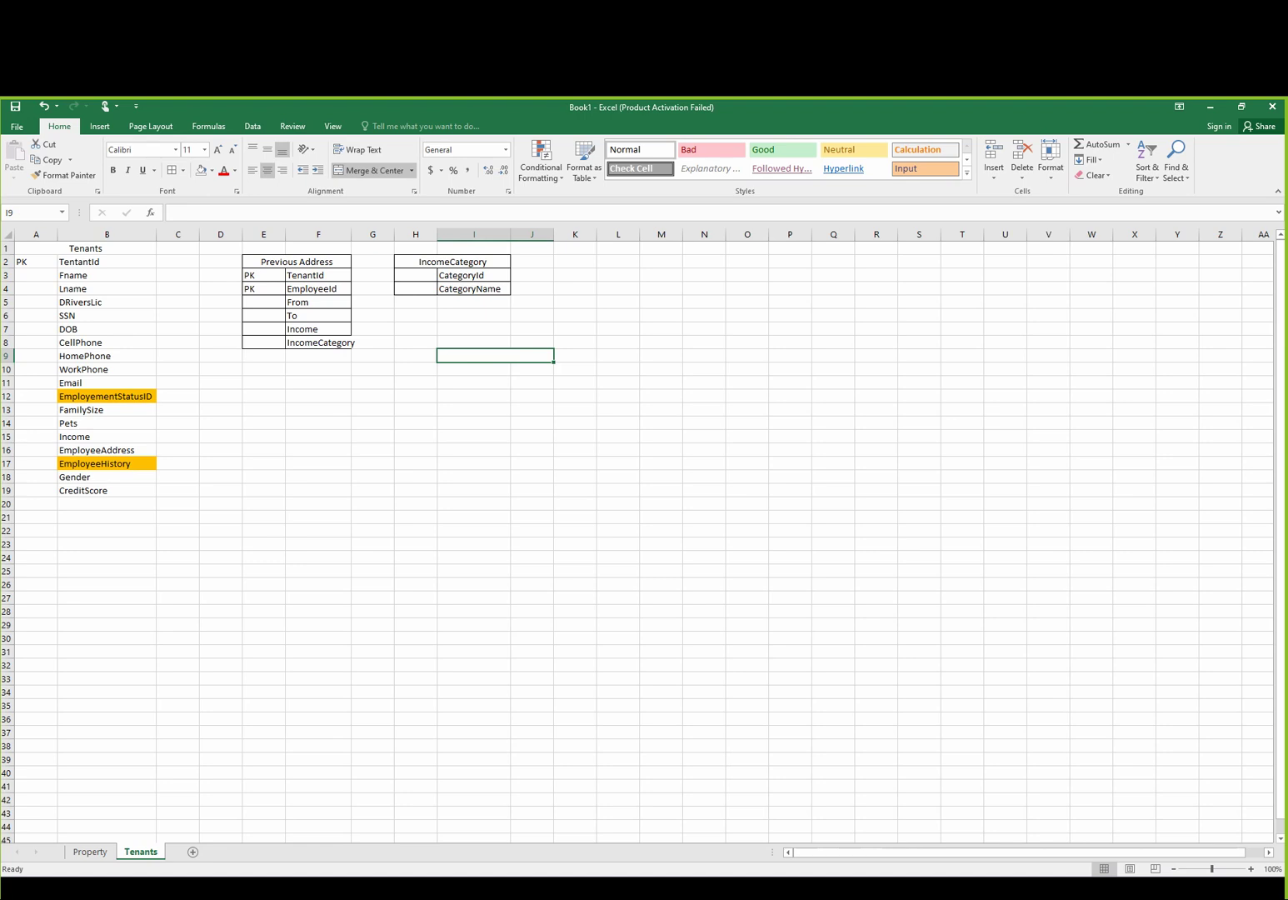
text(EmployeeStatus)
key(Return)
key(Left)
- Enter the EmployeeStatus table's fields StatusId in I10 and Name in I11
click(473, 369)
text(StatusId)
key(Return)
text(Name)
key(Return)
- Rename the StatusId field in I10 as EmployeeStatusId and widen column I to fit it
key(Up)
key(Up)
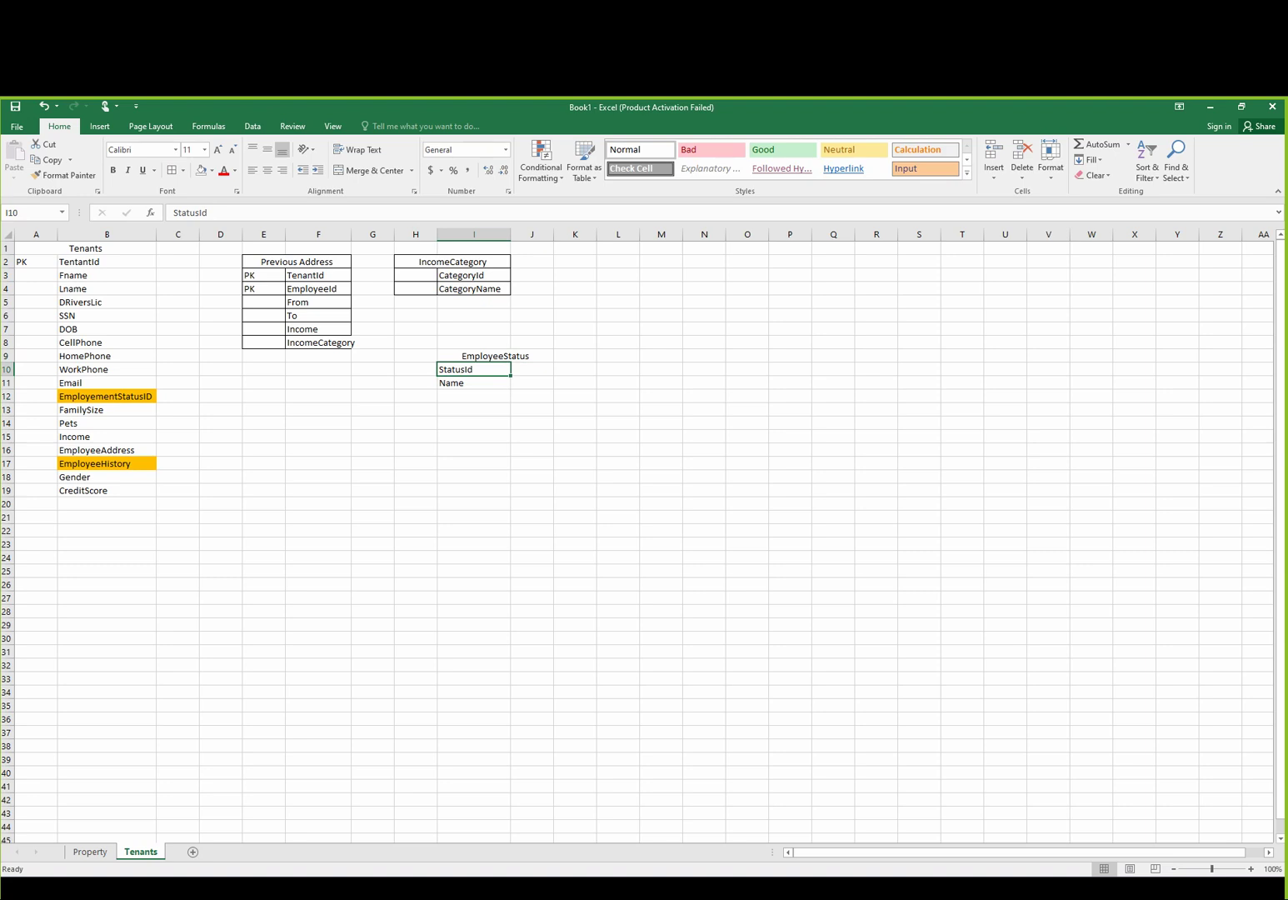
double_click(439, 369)
text(Employe)
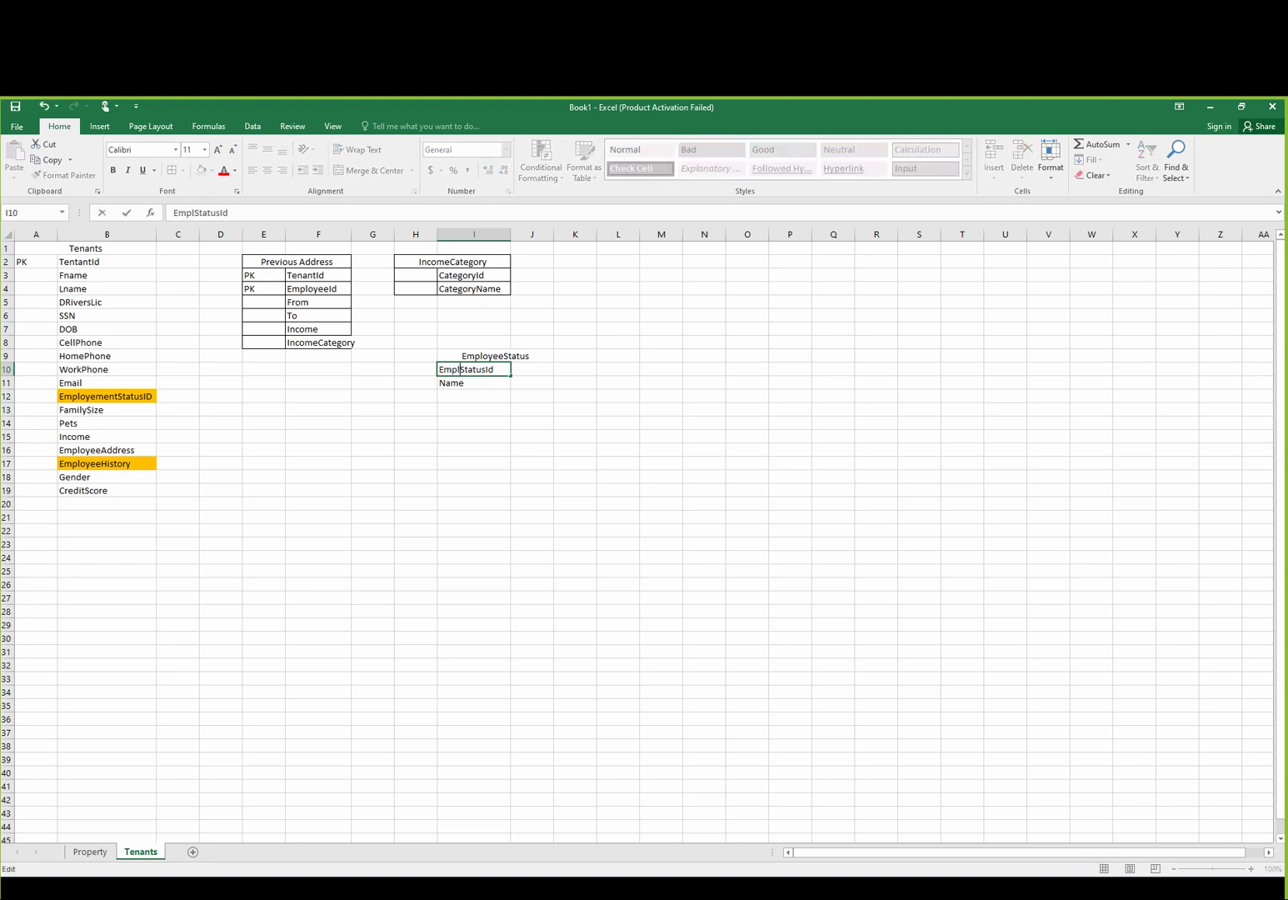
text(e)
key(Return)
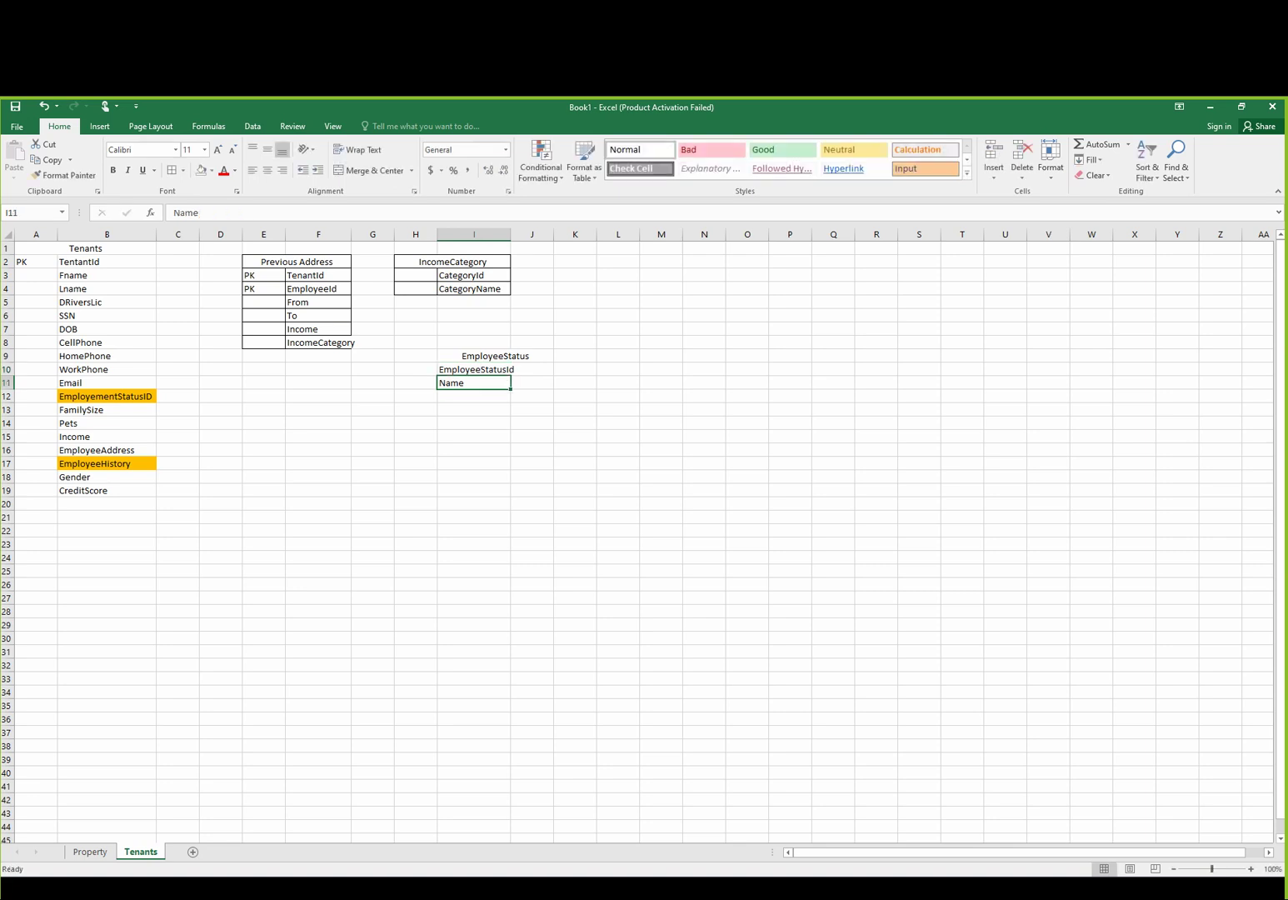
click(513, 369)
double_click(510, 234)
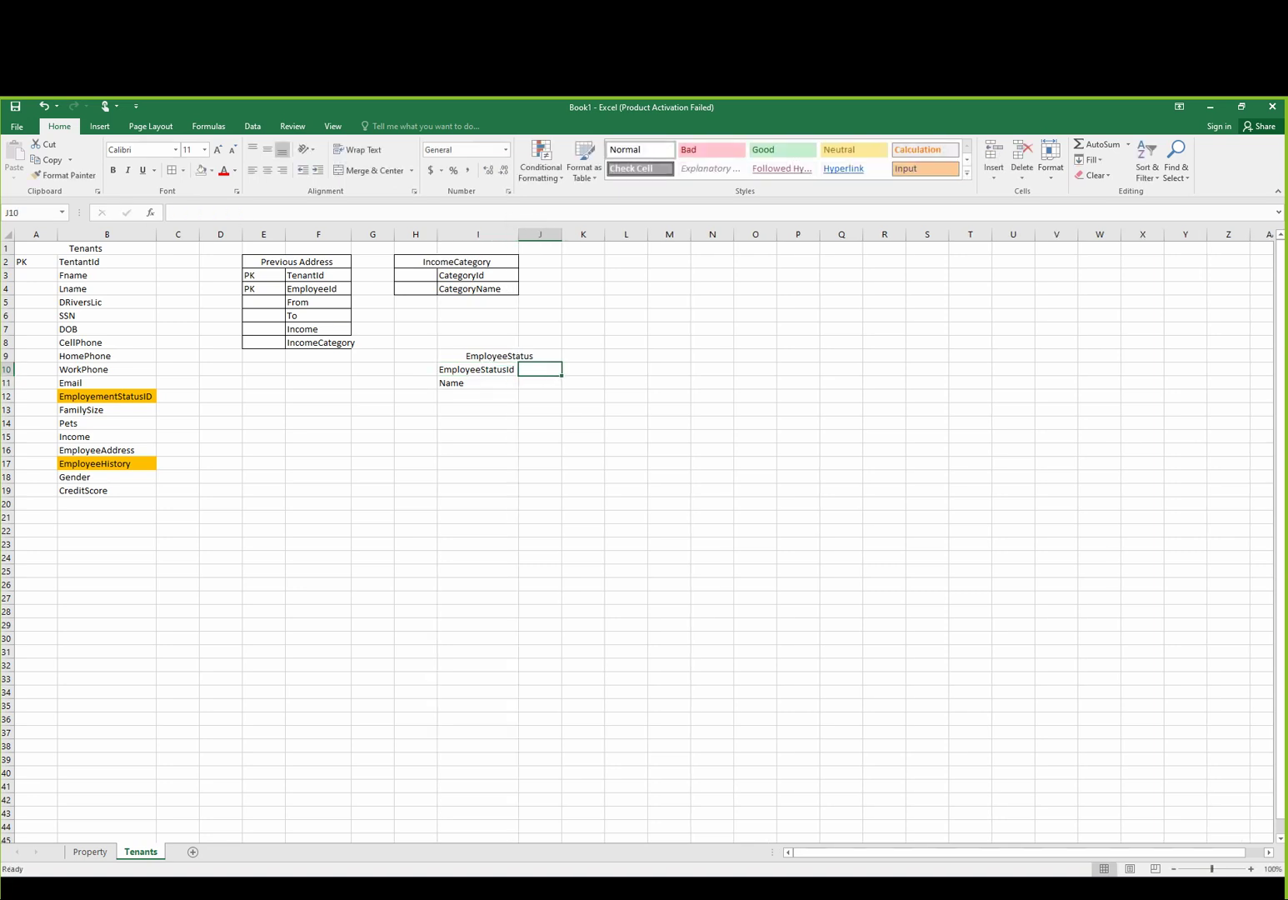
- Mark EmployeeStatusId as the primary key by entering PK in H10
click(475, 382)
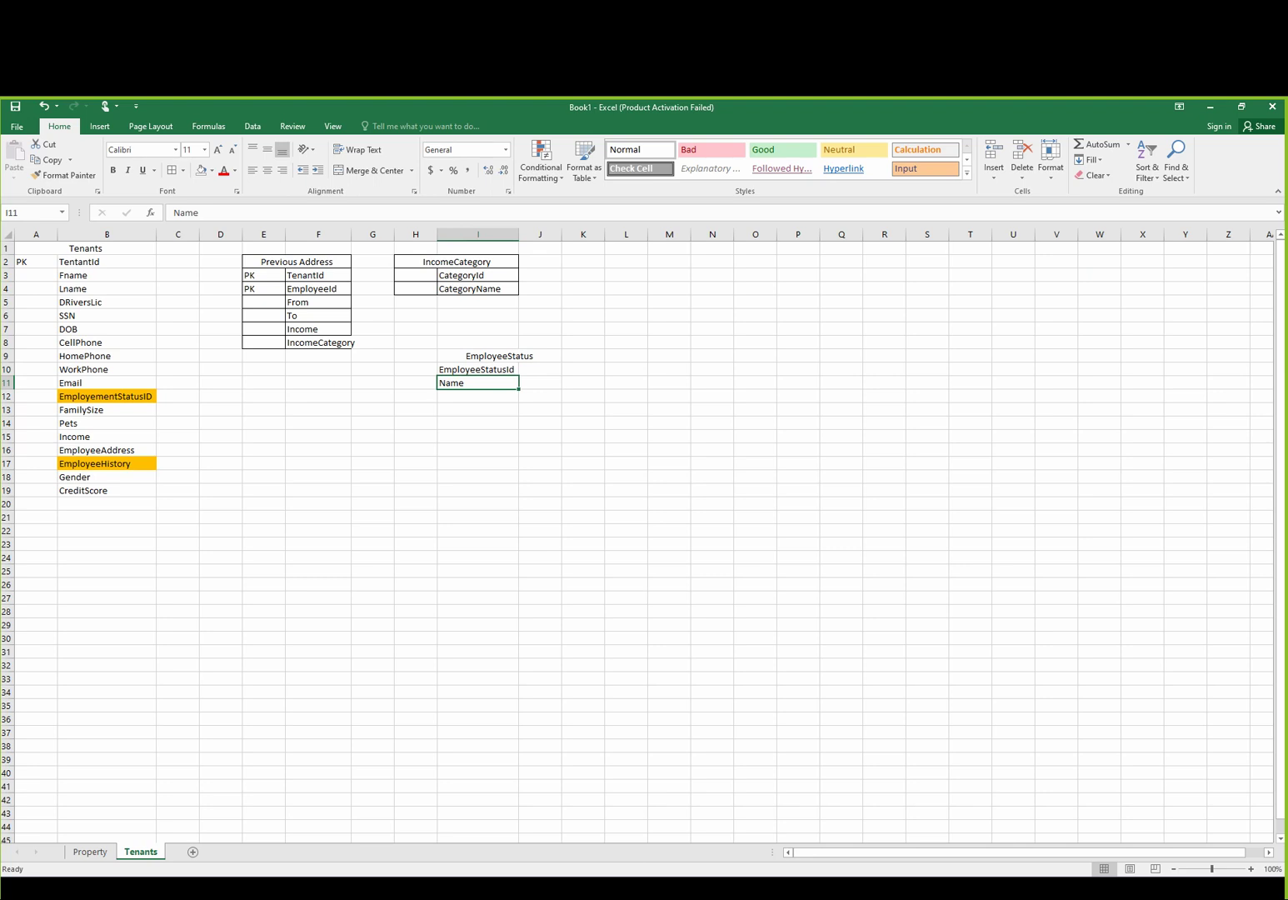
key(alt+Tab)
key(alt+Tab)
click(415, 369)
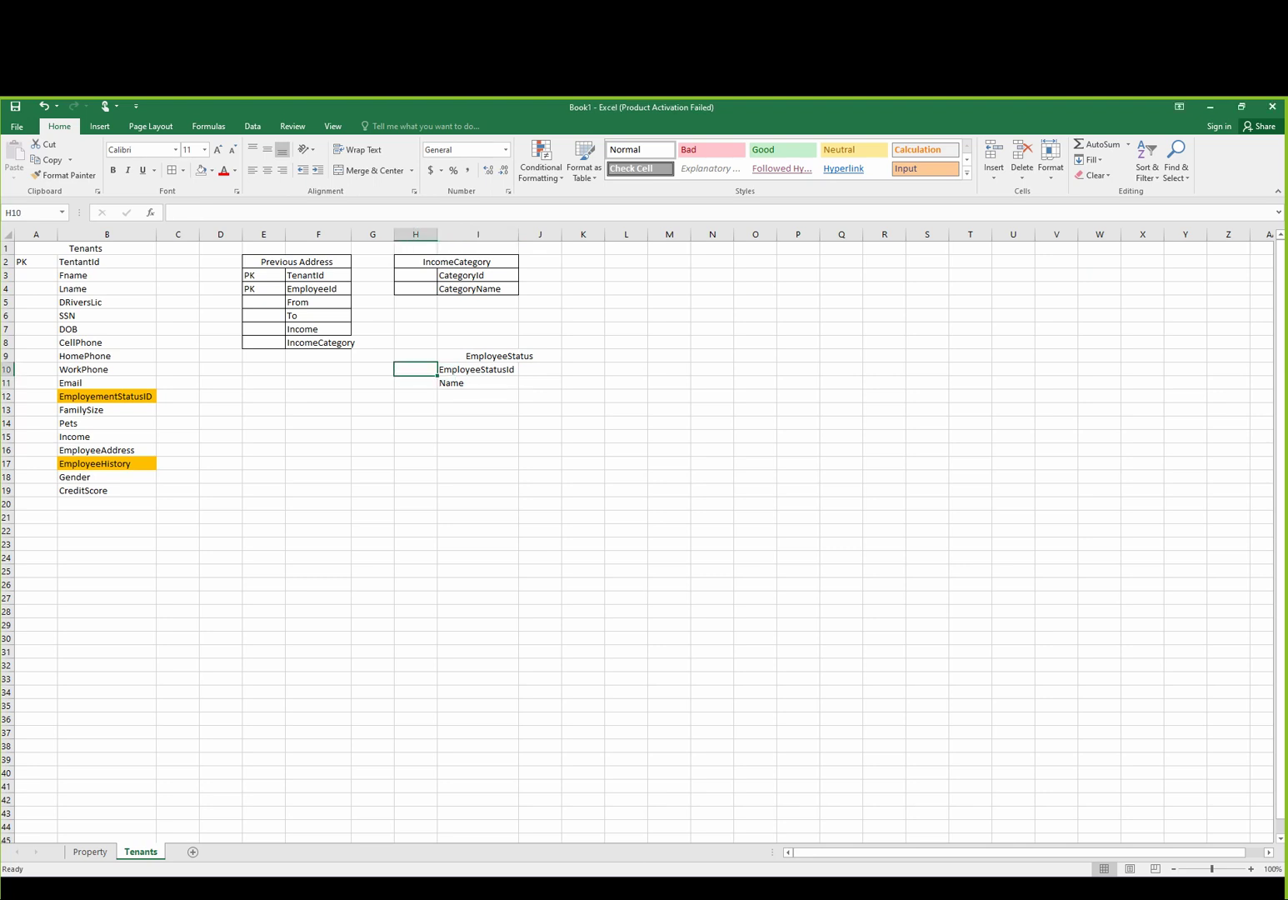
text(PK)
key(Tab)
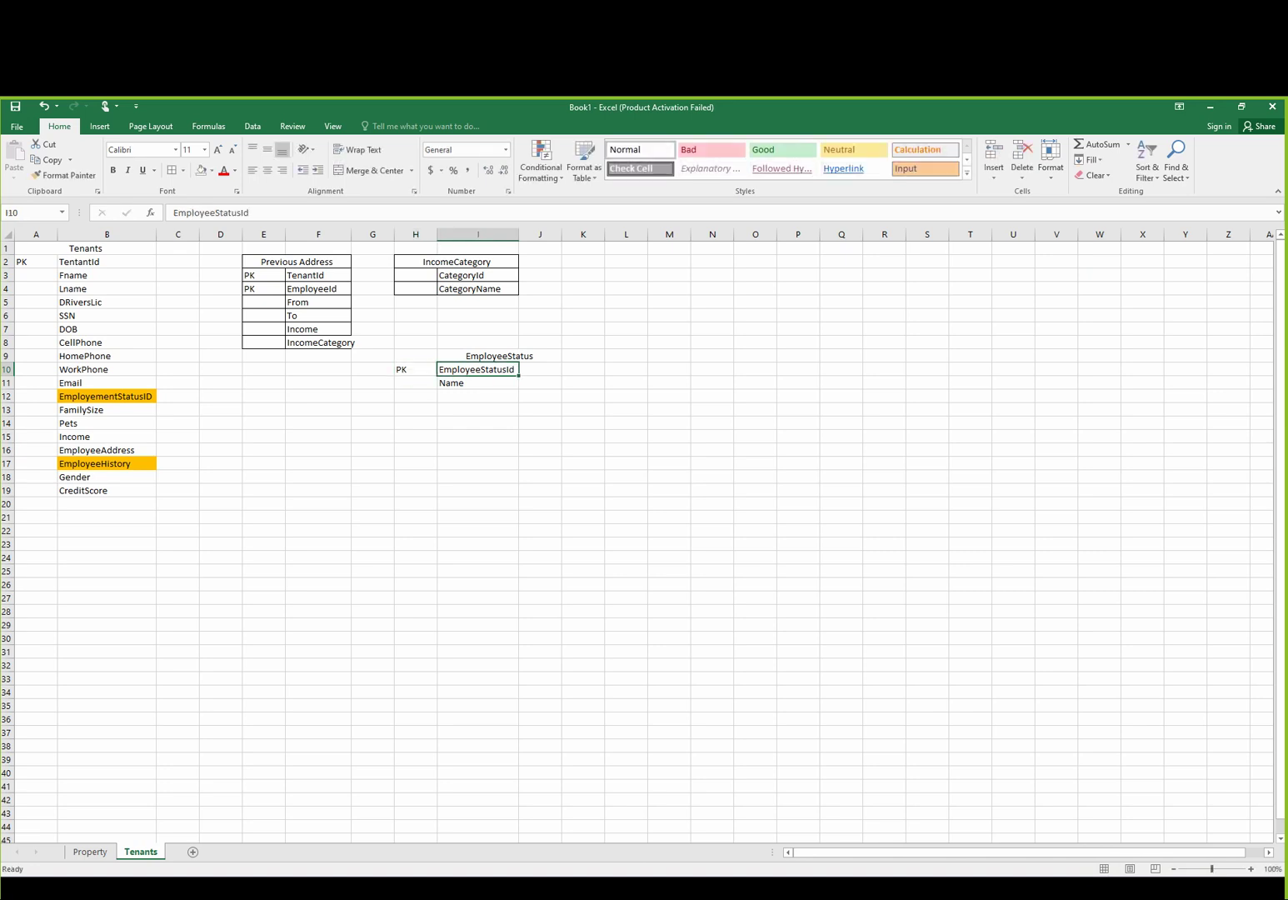
- Apply all-cell borders to the EmployeeStatus table, H9:J11
click(105, 396)
drag(415, 356, 540, 382)
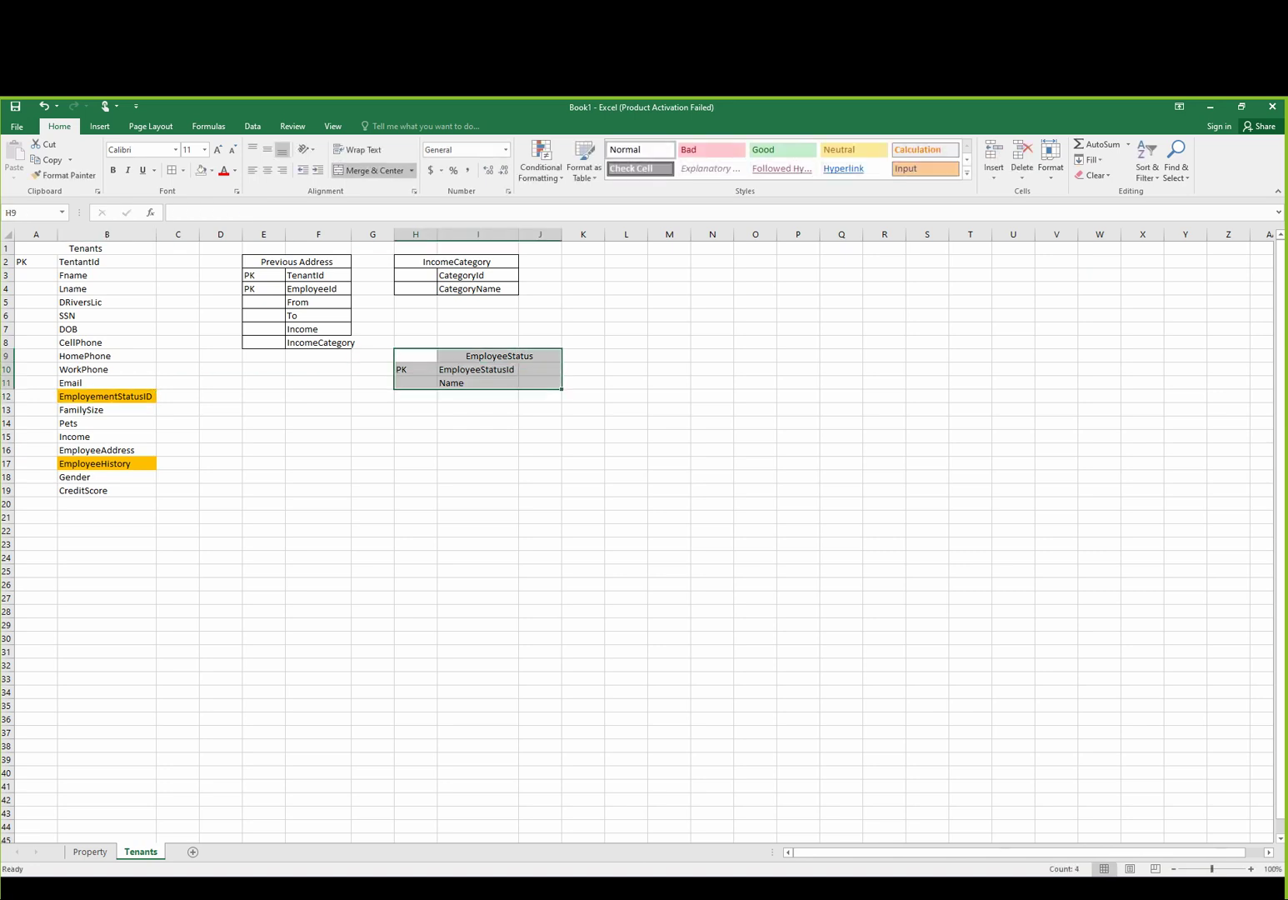
click(172, 170)
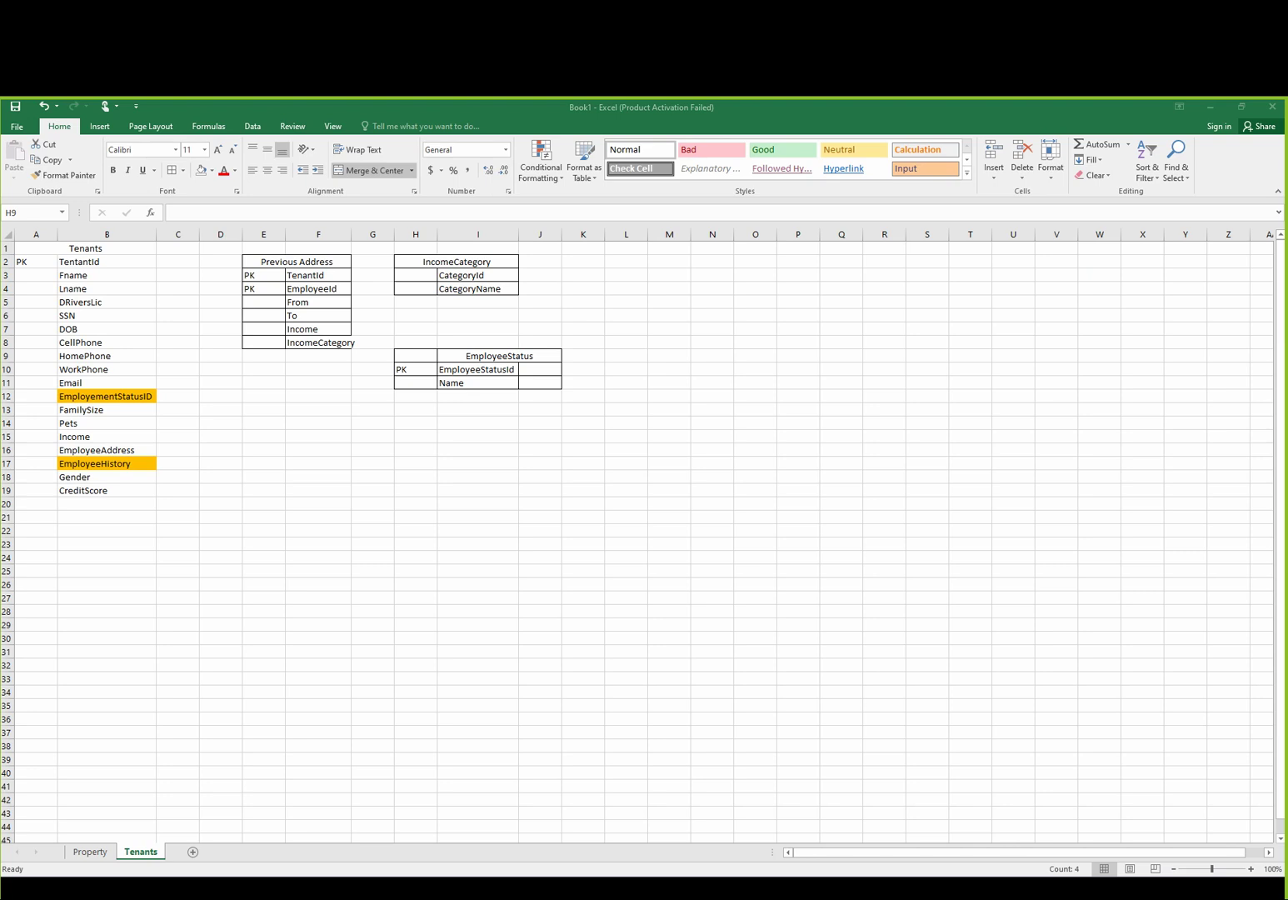
key(alt+Tab)
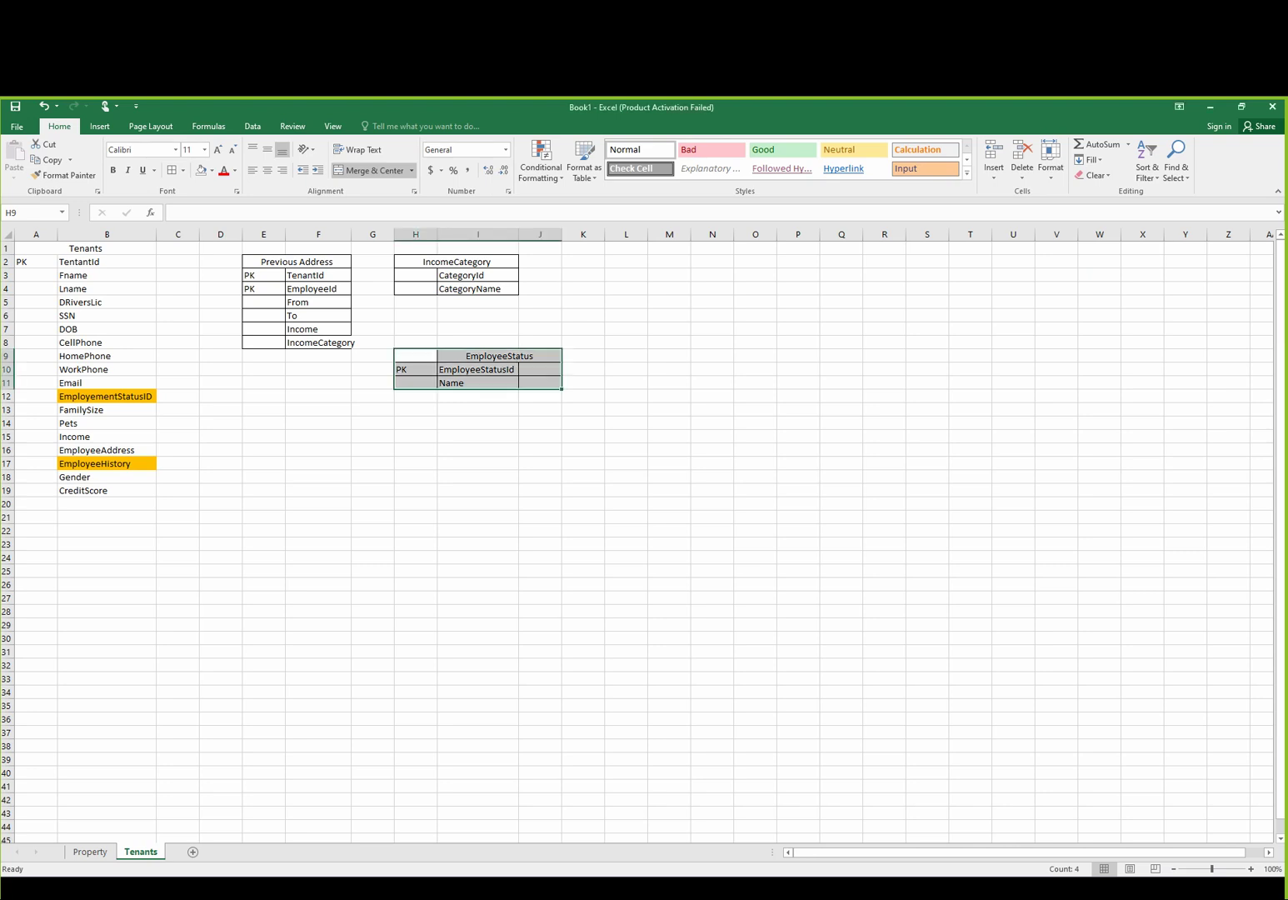
- Merge and center H15:I15 and enter EmployeeHistory as the title of another table
click(106, 395)
click(106, 464)
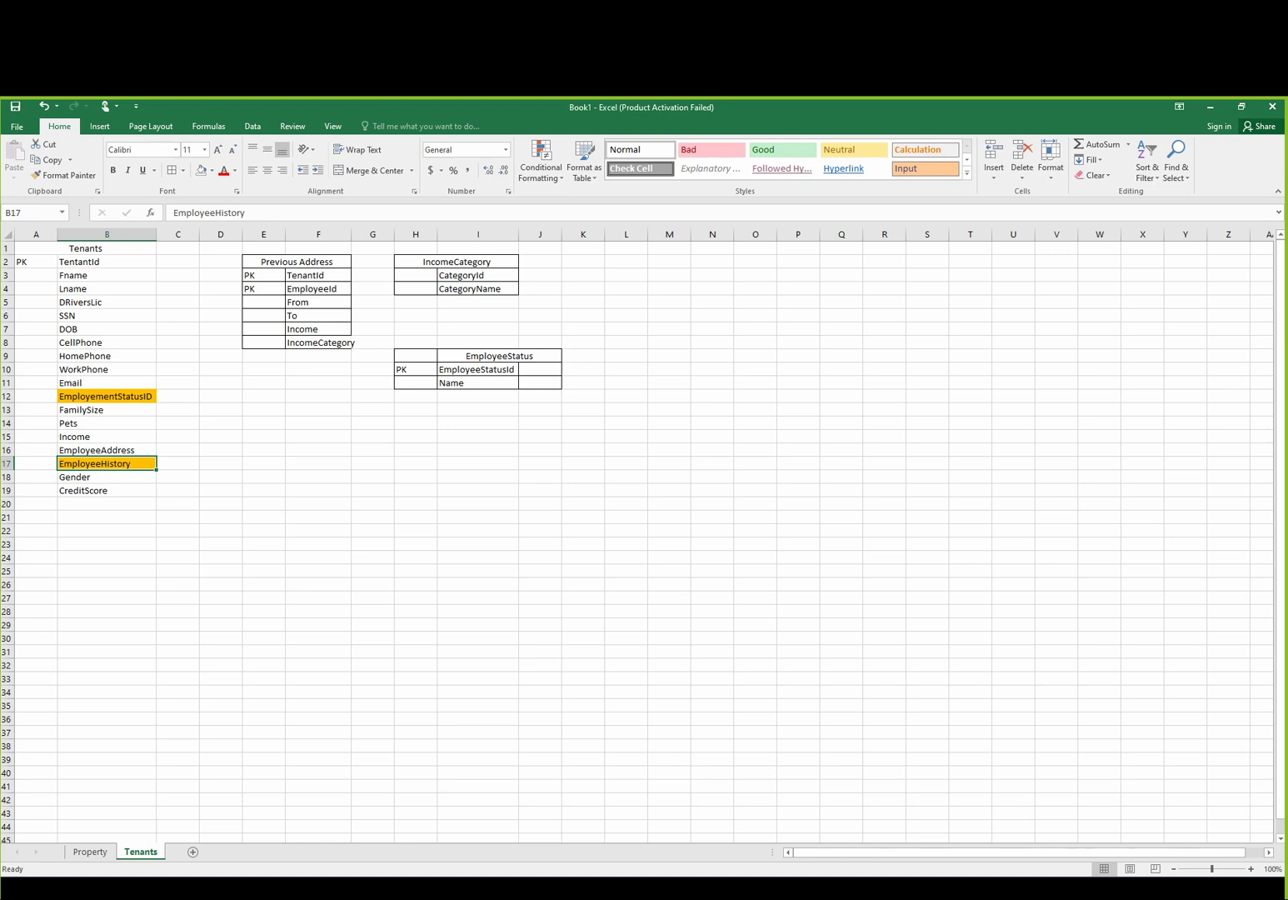
click(415, 436)
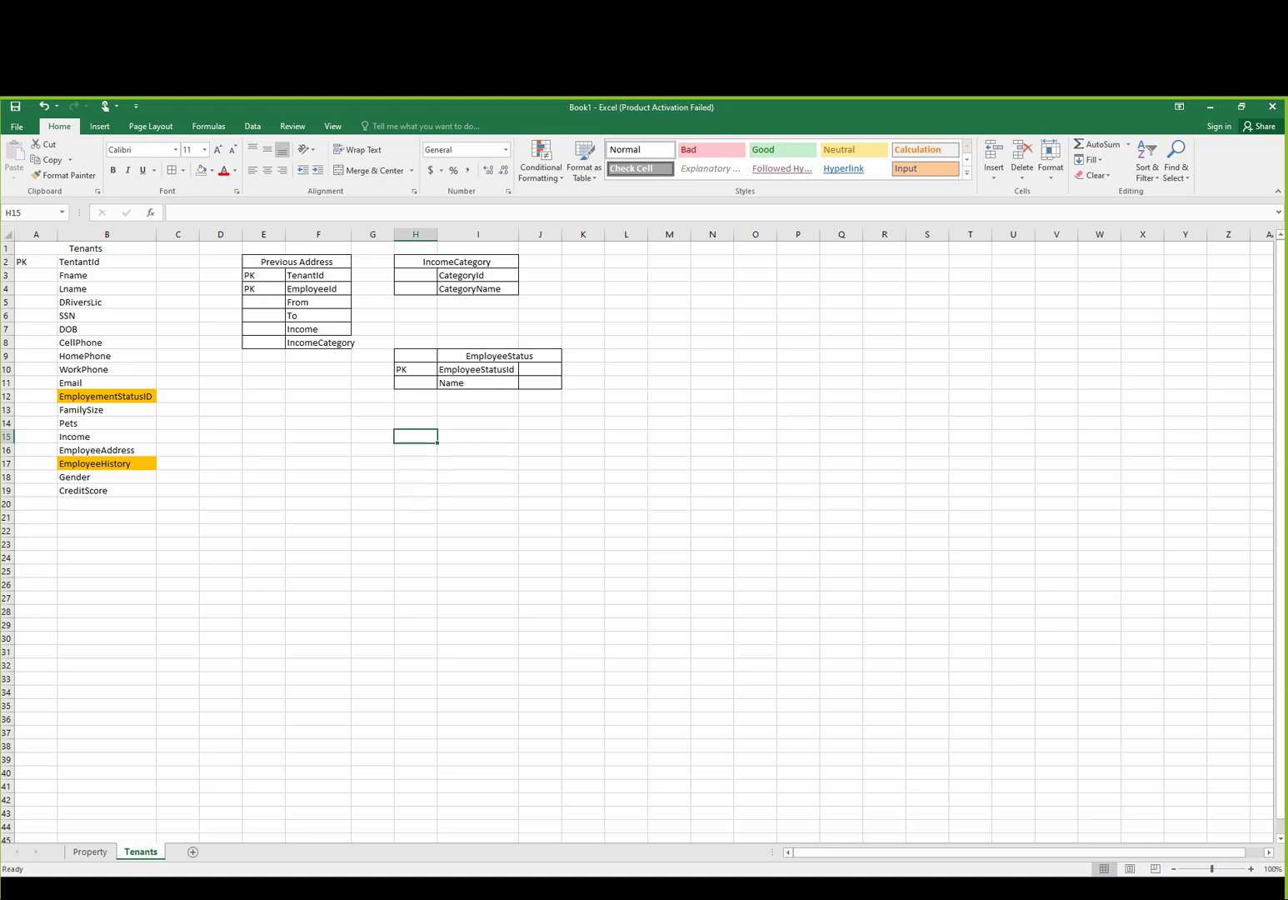
drag(415, 436, 478, 435)
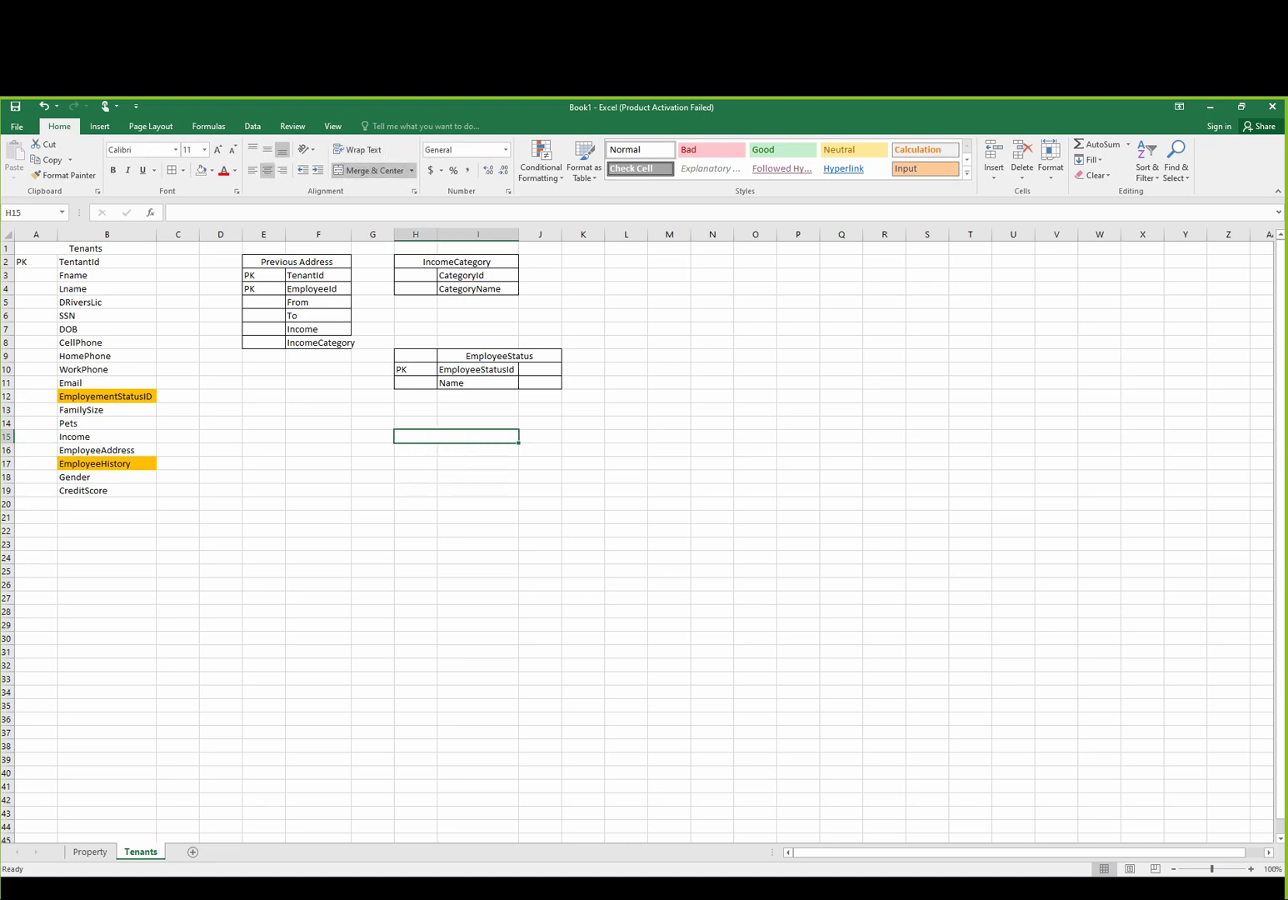
text(Emplo)
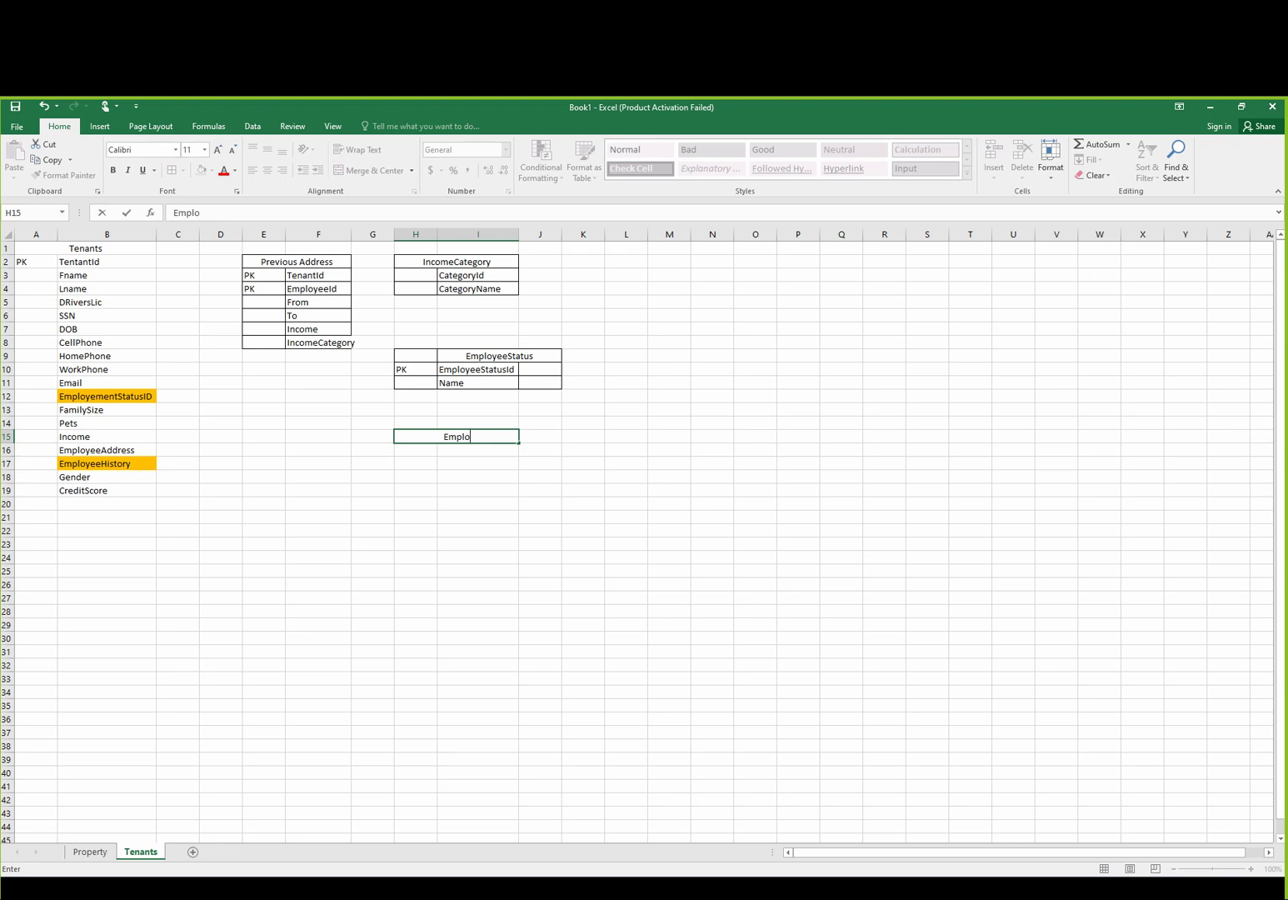
text(yeeHistory)
key(Return)
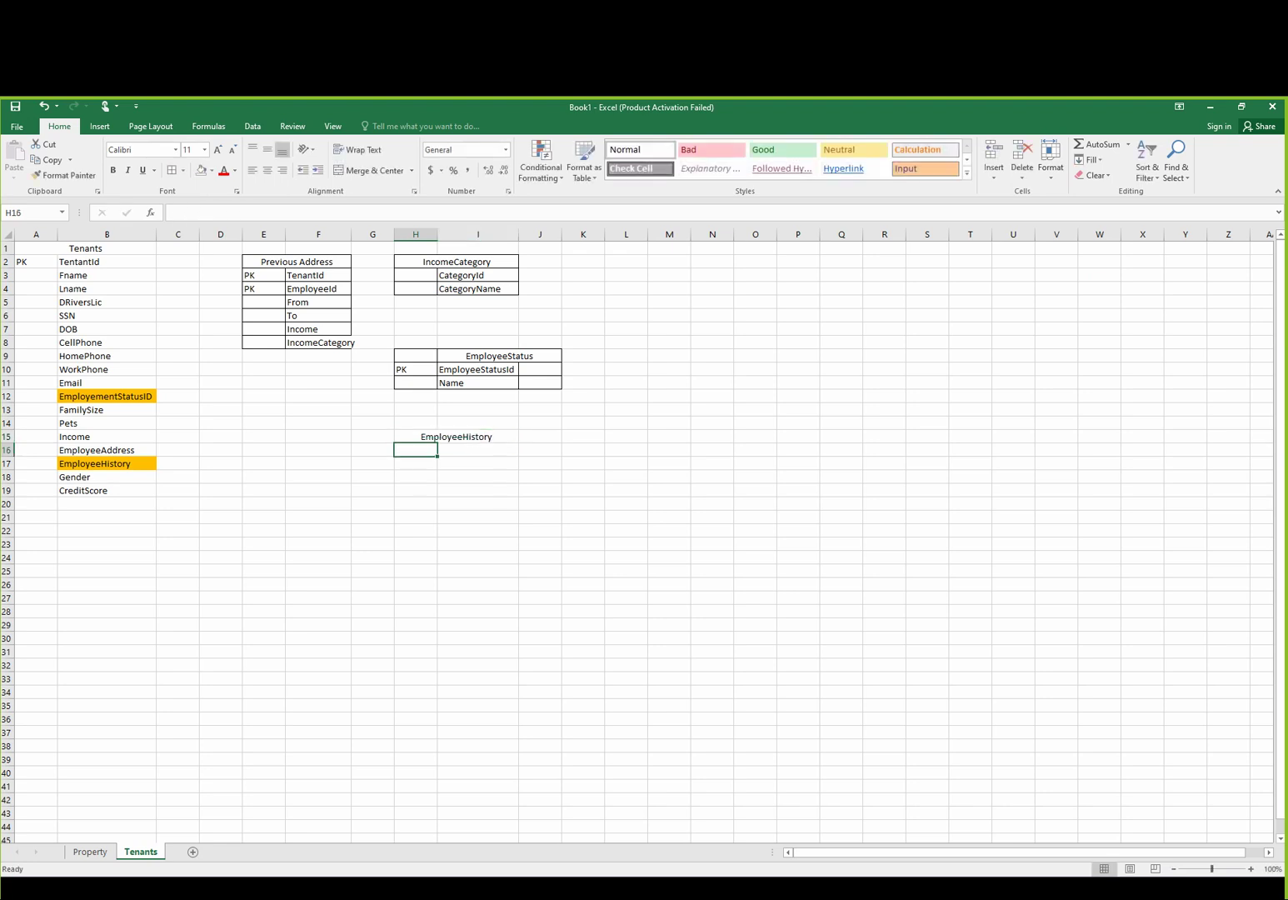
- Enter EmployeeId as an EmployeeHistory field in H16 and move it to I16
text(EmployeeId)
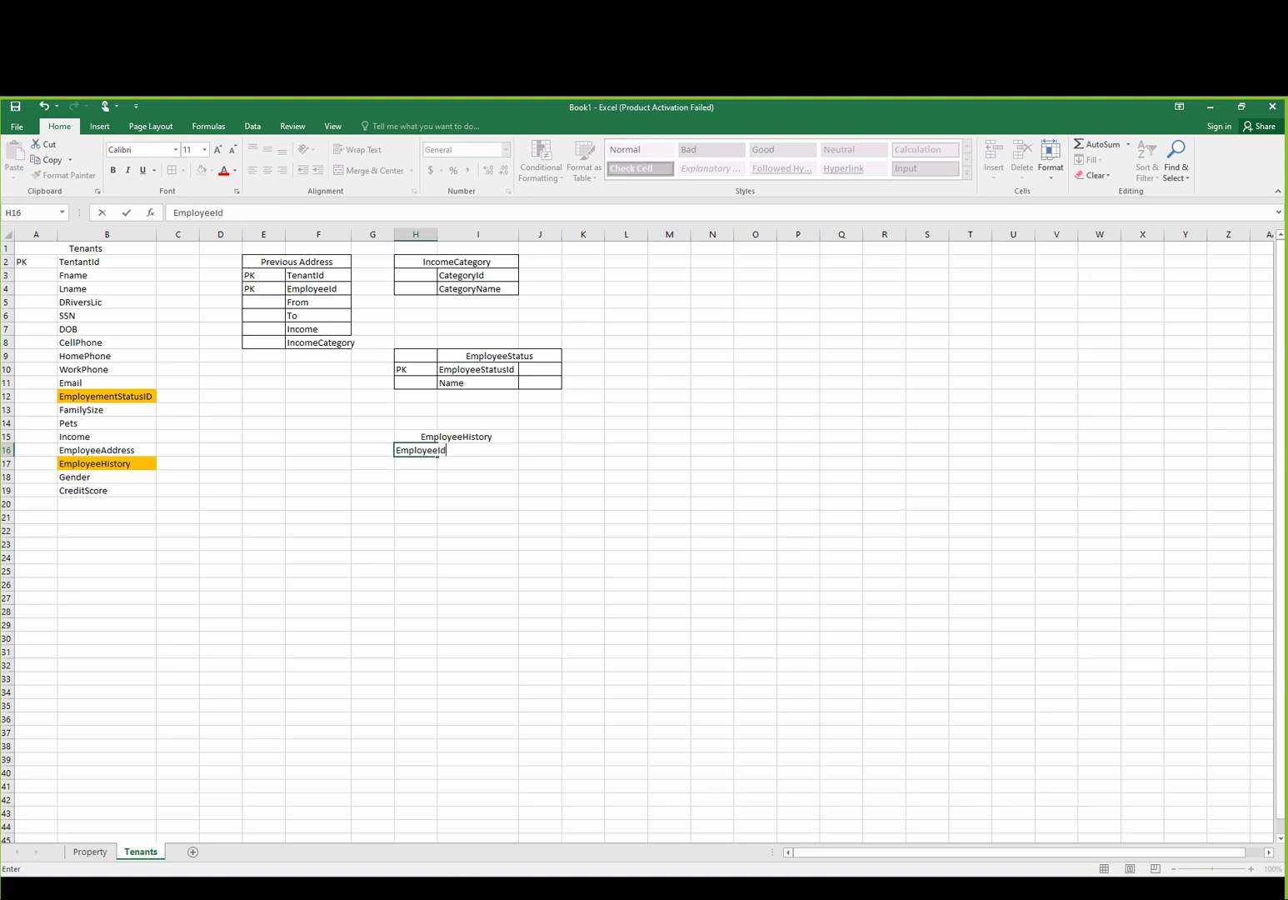
key(Return)
click(415, 450)
key(ctrl+x)
click(478, 450)
key(ctrl+v)
- Enter EmployeedbyId as the second EmployeeHistory field in I17 and shorten it to Employeedby
click(477, 463)
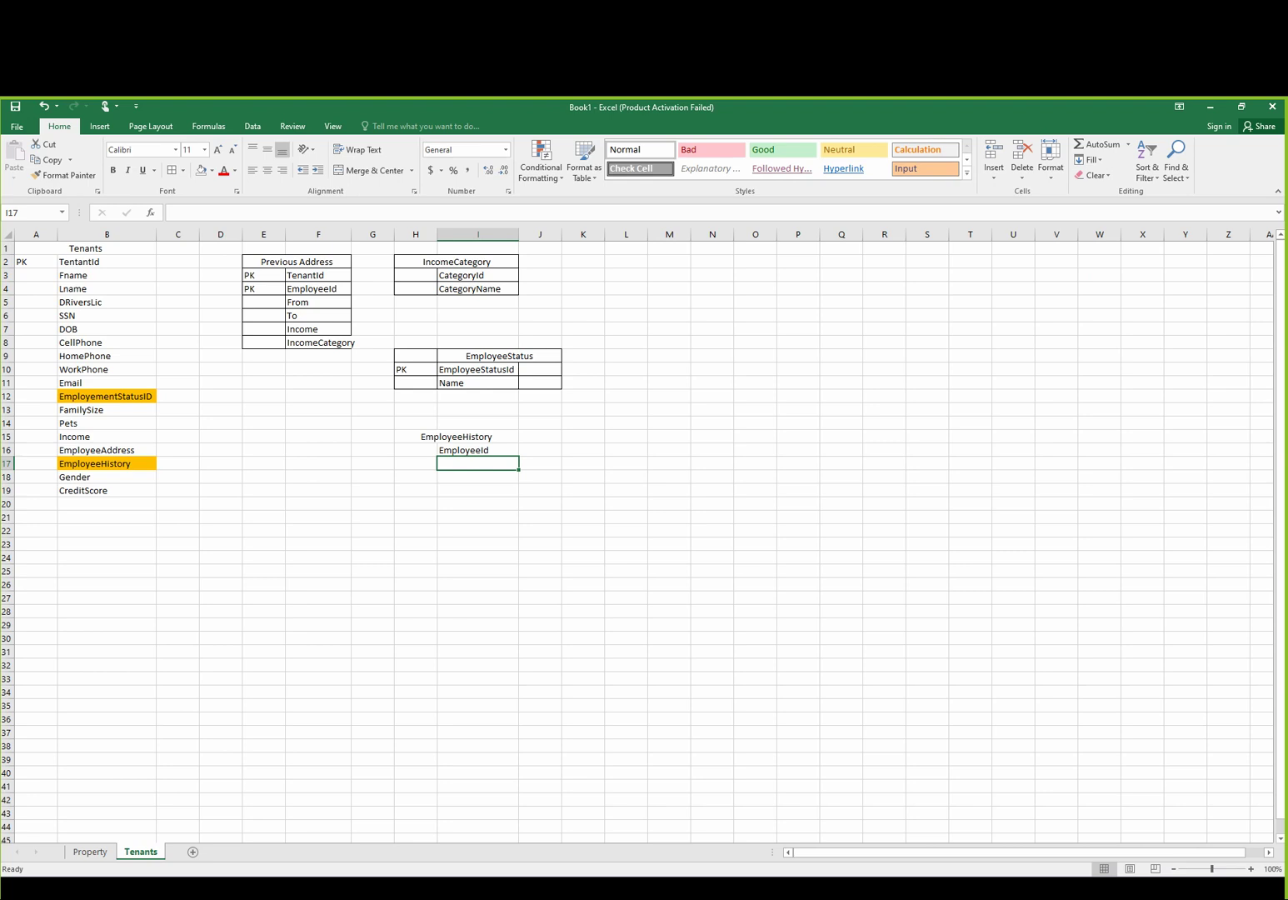
text(Employee)
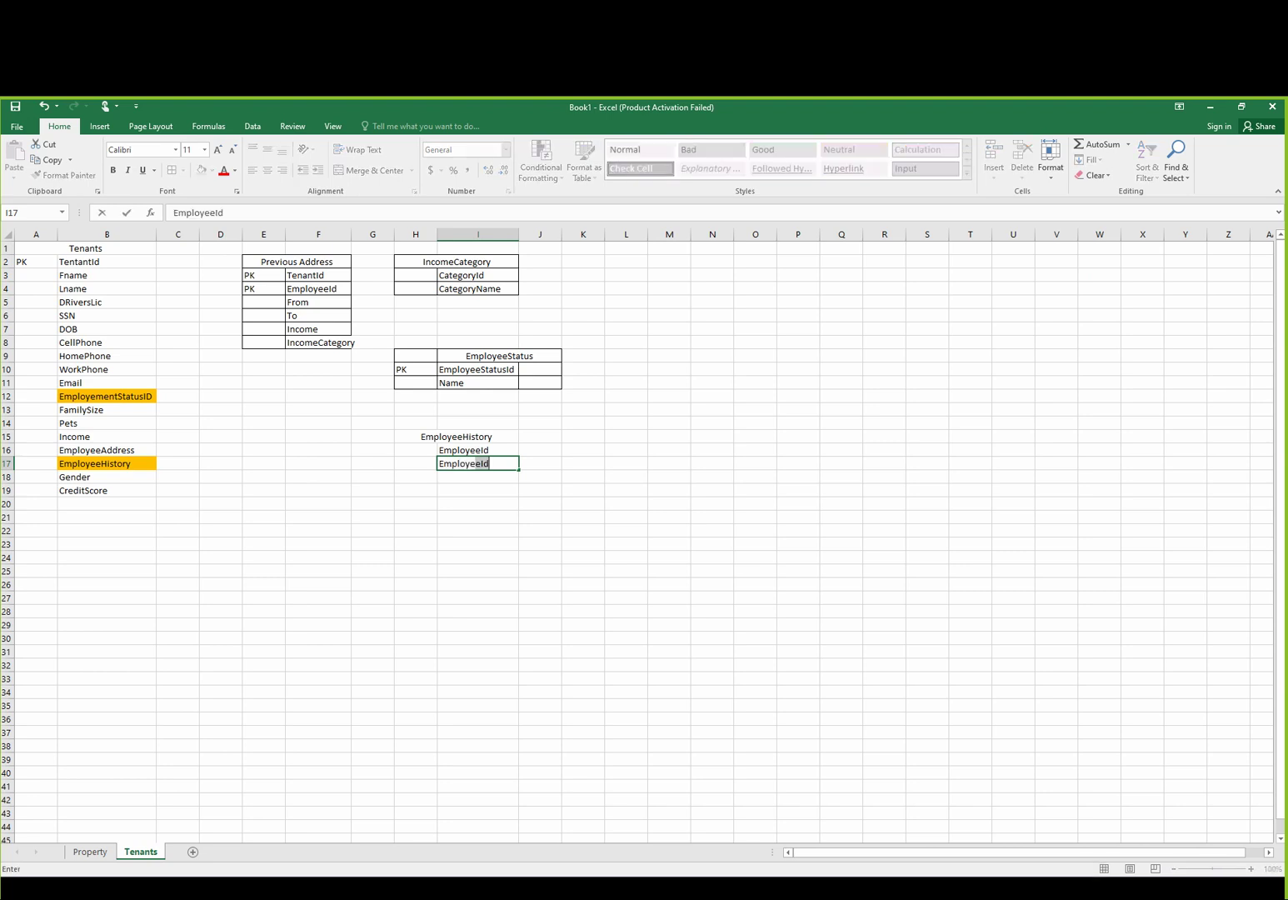
text(dbyId)
key(Return)
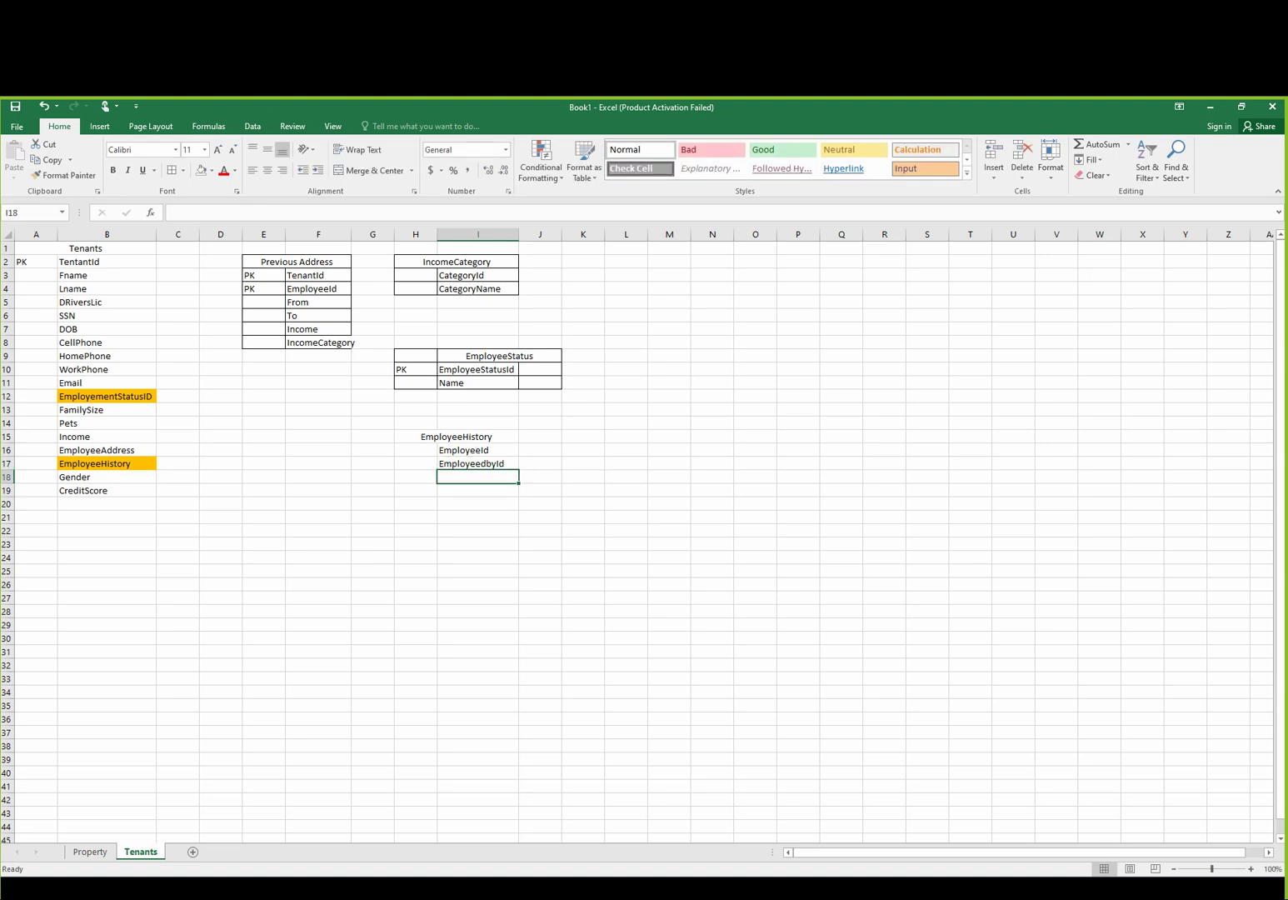
click(477, 463)
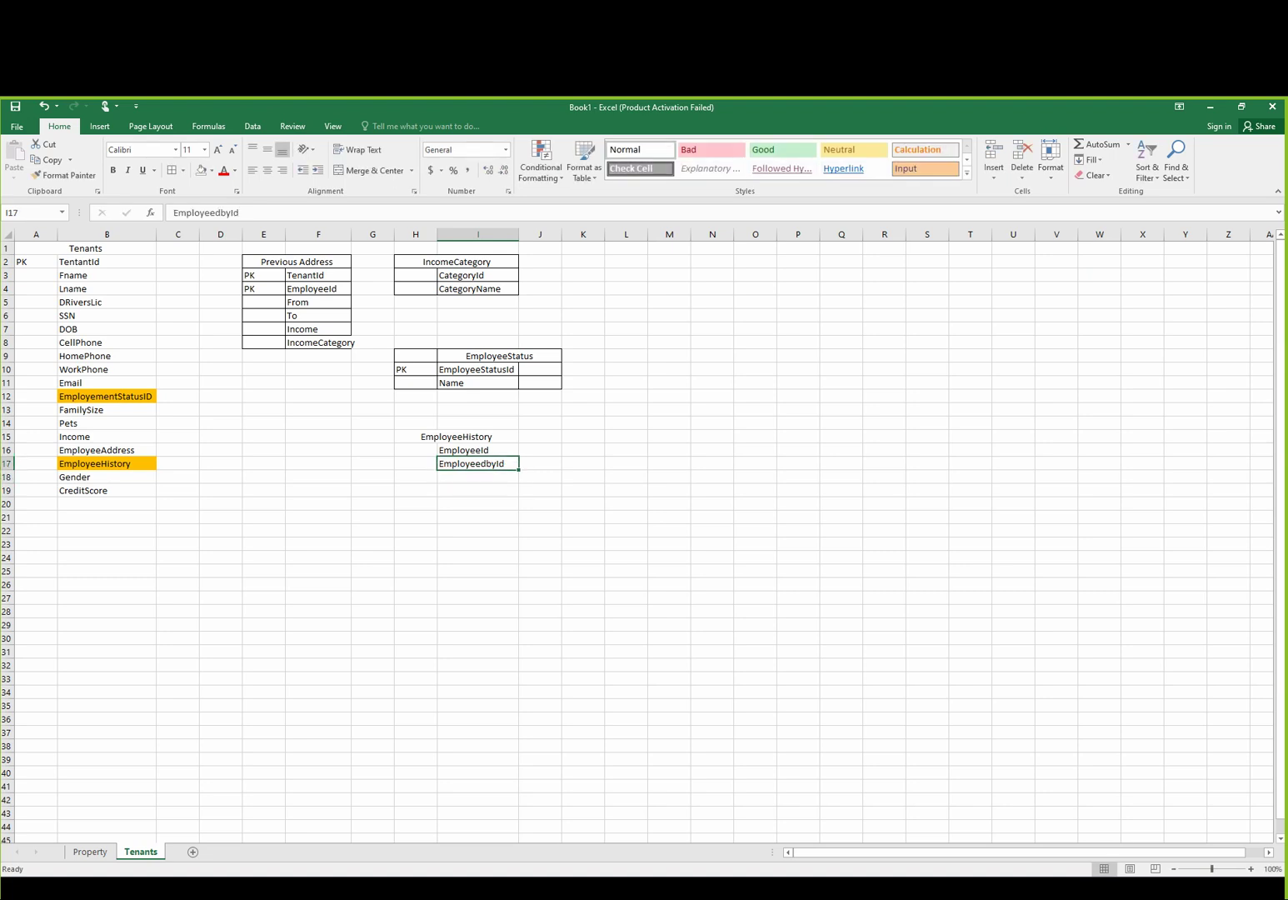
key(F2)
key(BackSpace)
key(BackSpace)
key(Return)
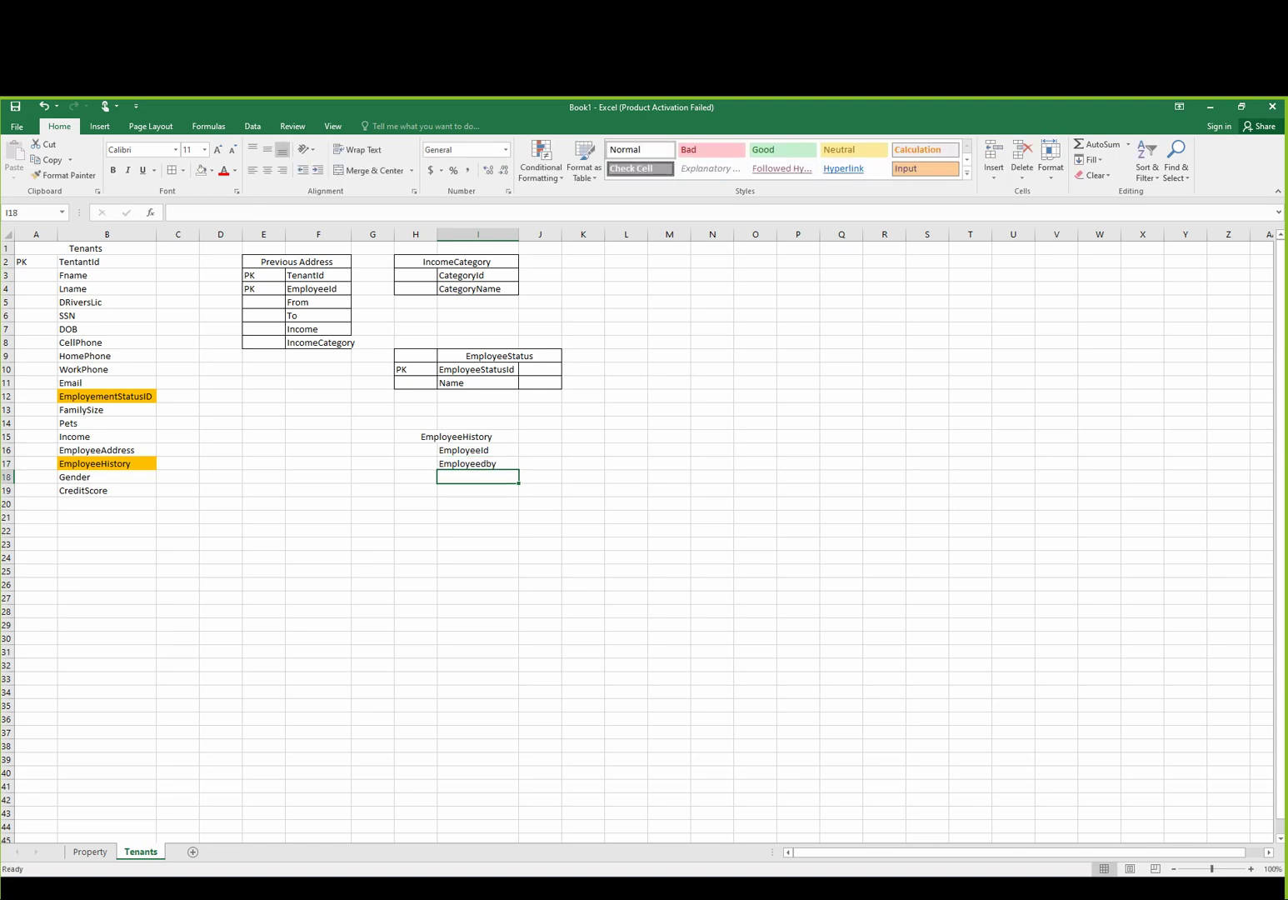
- Add the EmployeeHistory fields From and To in I18:I19
text(From)
key(Return)
text(To)
key(Return)
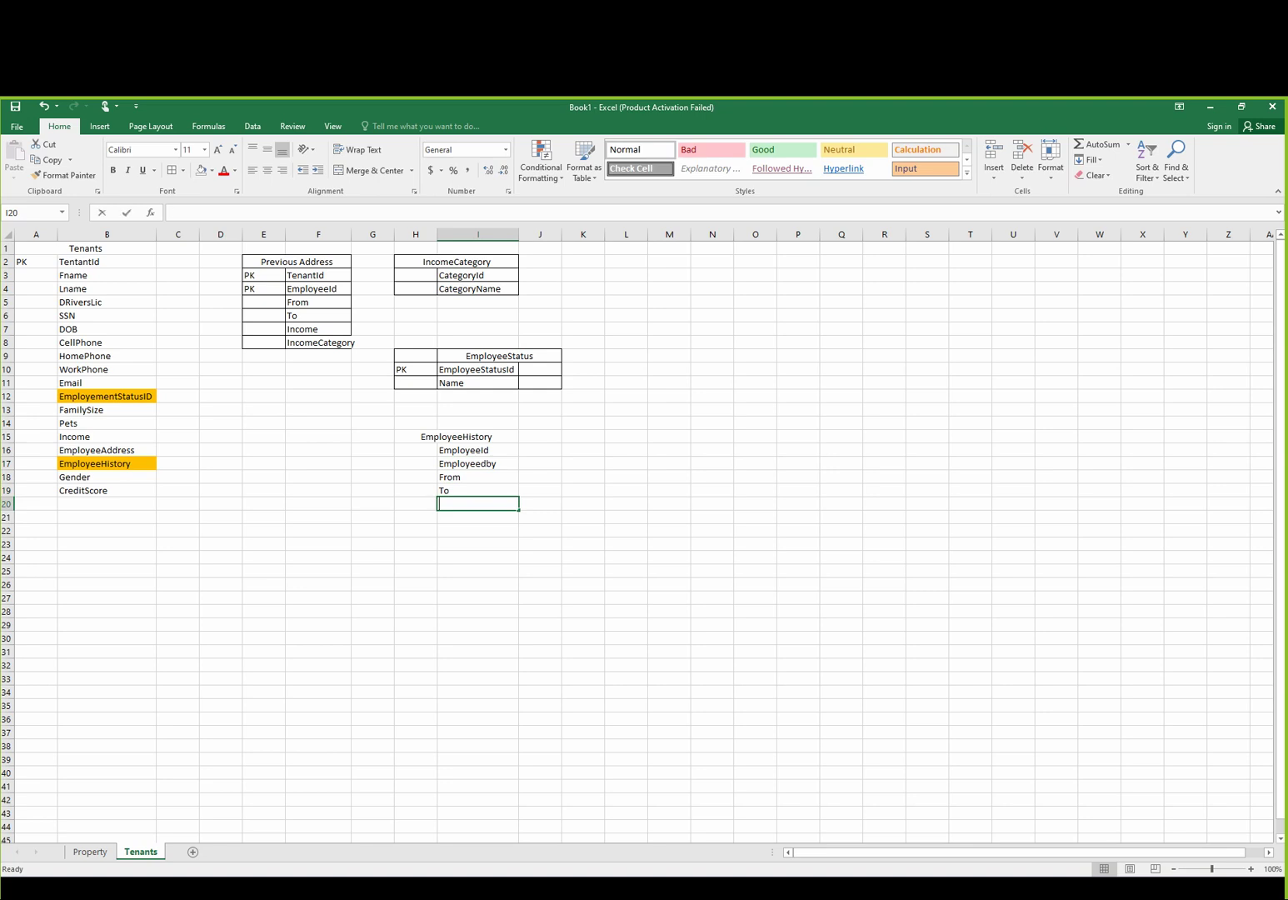
- Enter CompanyName in I20, put it in I17 in place of Employeedby, and clear I20
text(CompanyName)
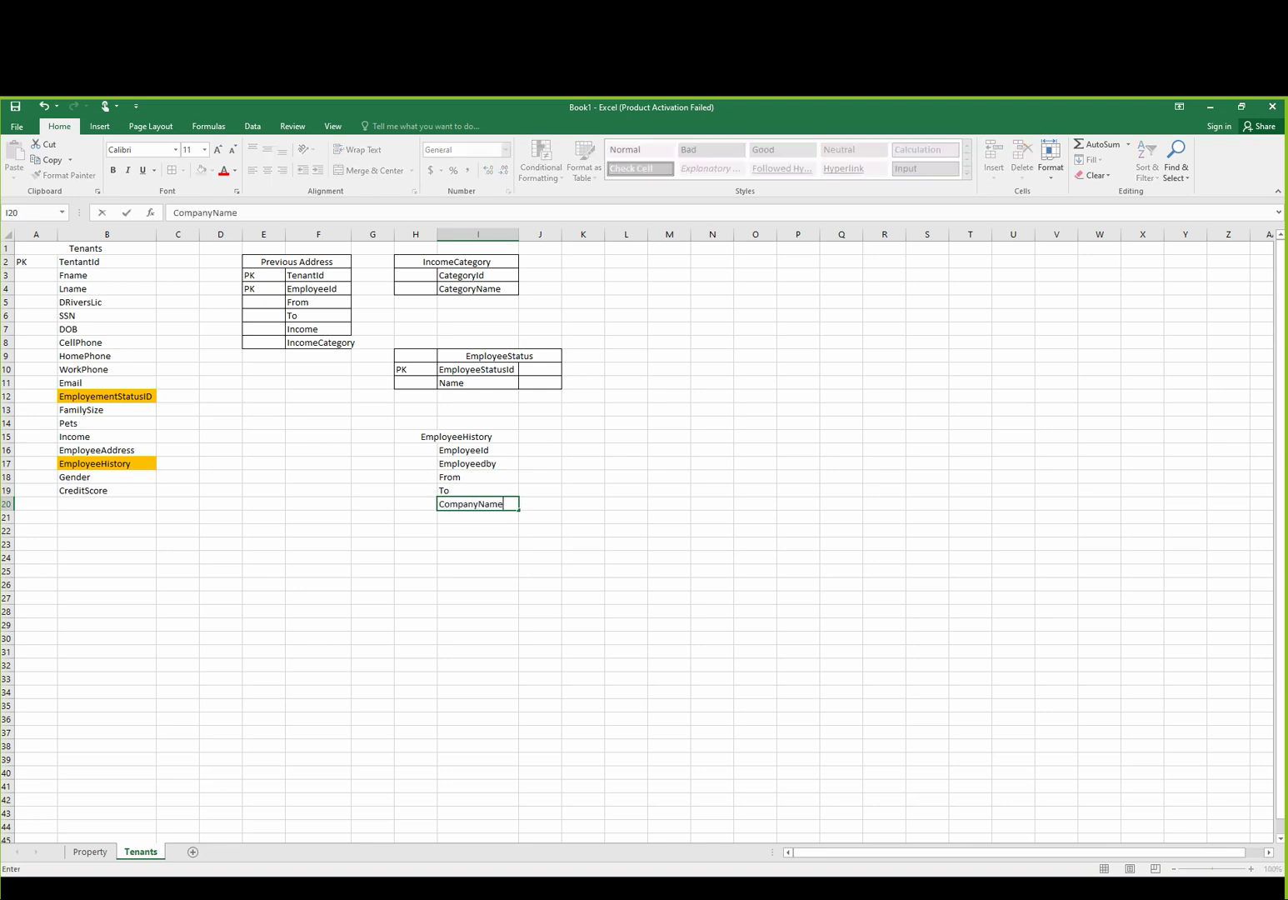
key(Up)
key(Up)
key(Up)
text(CompanyId)
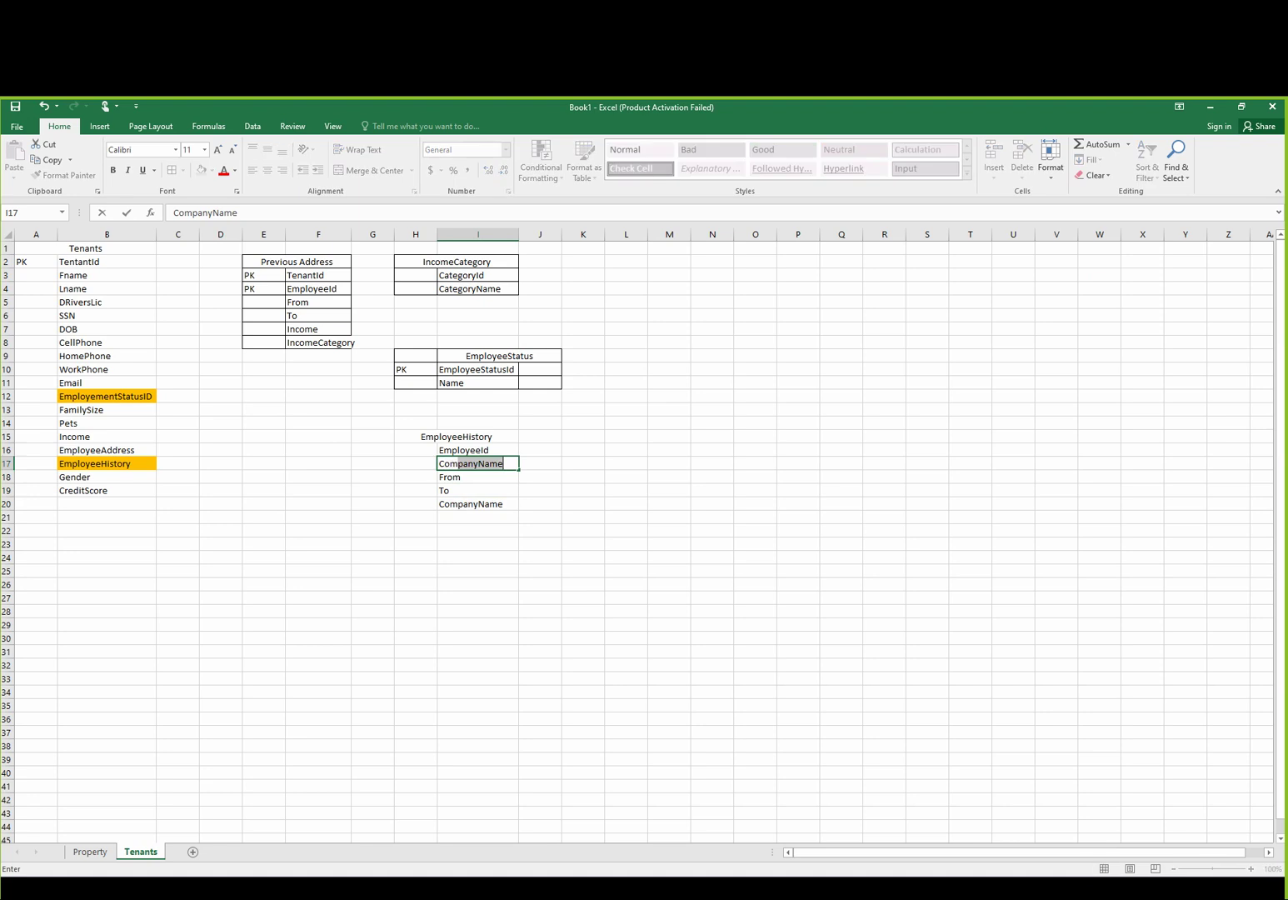
key(BackSpace)
key(BackSpace)
text(Name)
key(Return)
key(Down)
key(Down)
key(Delete)
- Set the second EmployeeHistory field in I17 to EmployerName
key(Up)
key(Up)
key(Up)
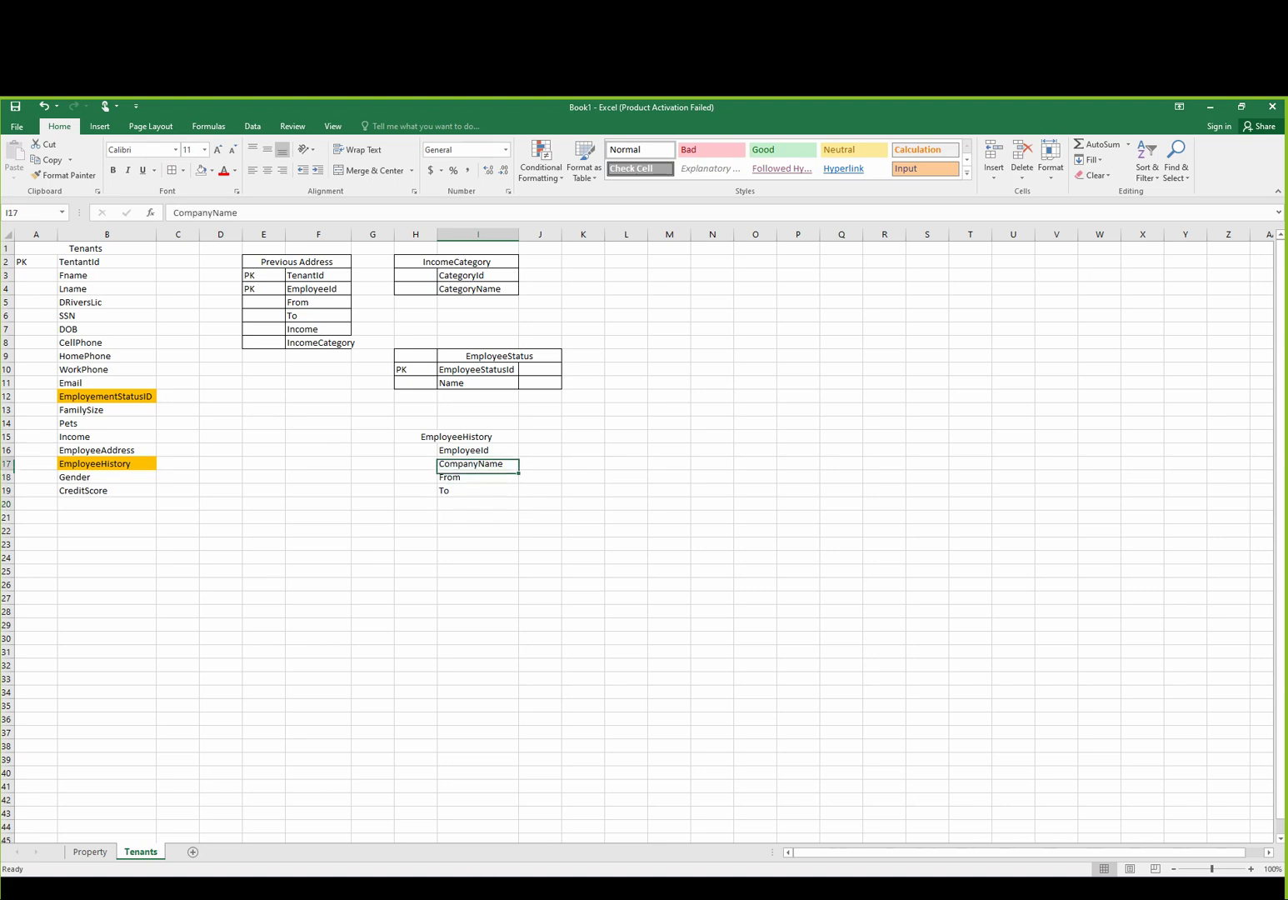
text(Emp)
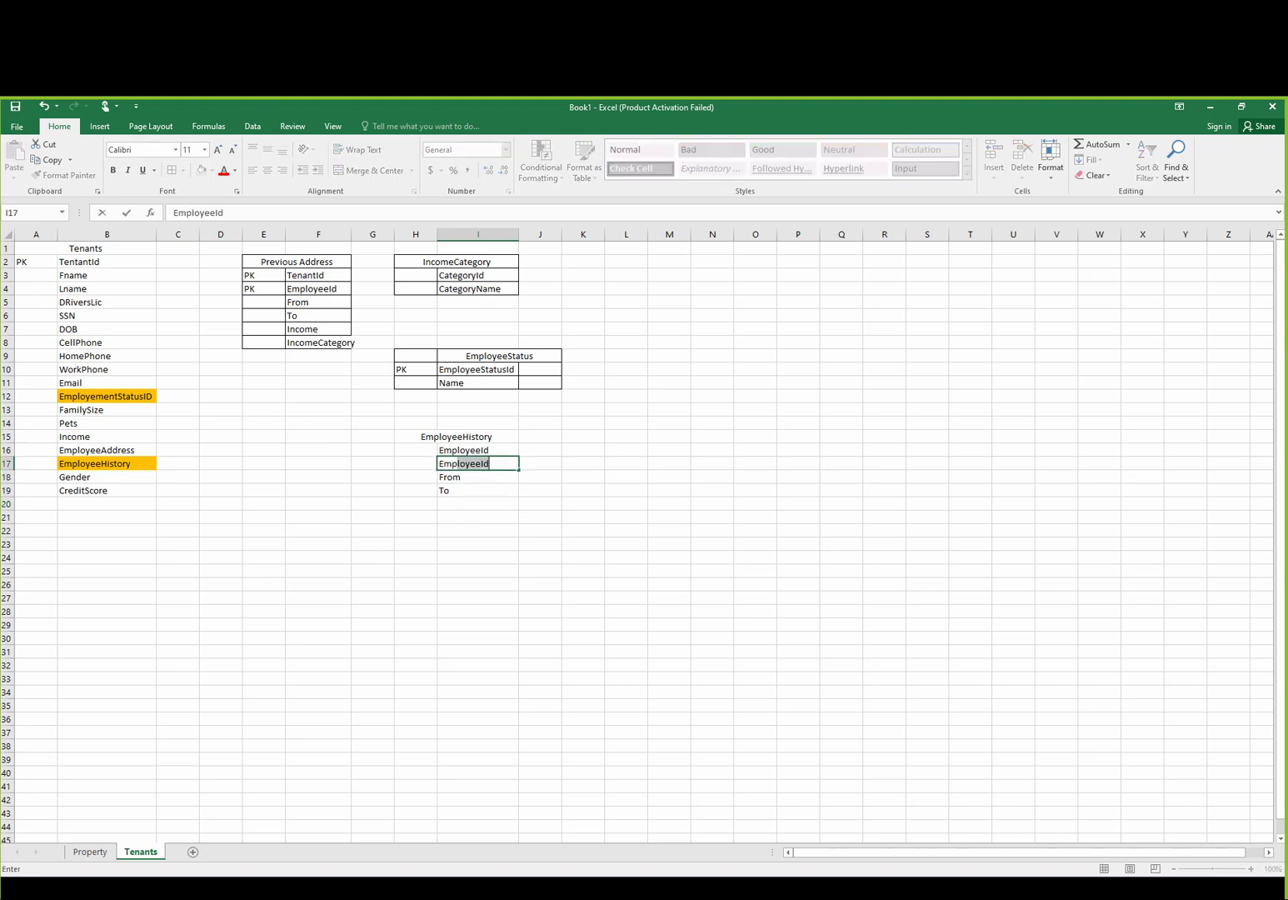
text(loyerName)
key(Return)
key(Down)
- Shift the EmployeeHistory fields down one row to I17:I20 and enter TenantId as the first field in I16
click(415, 450)
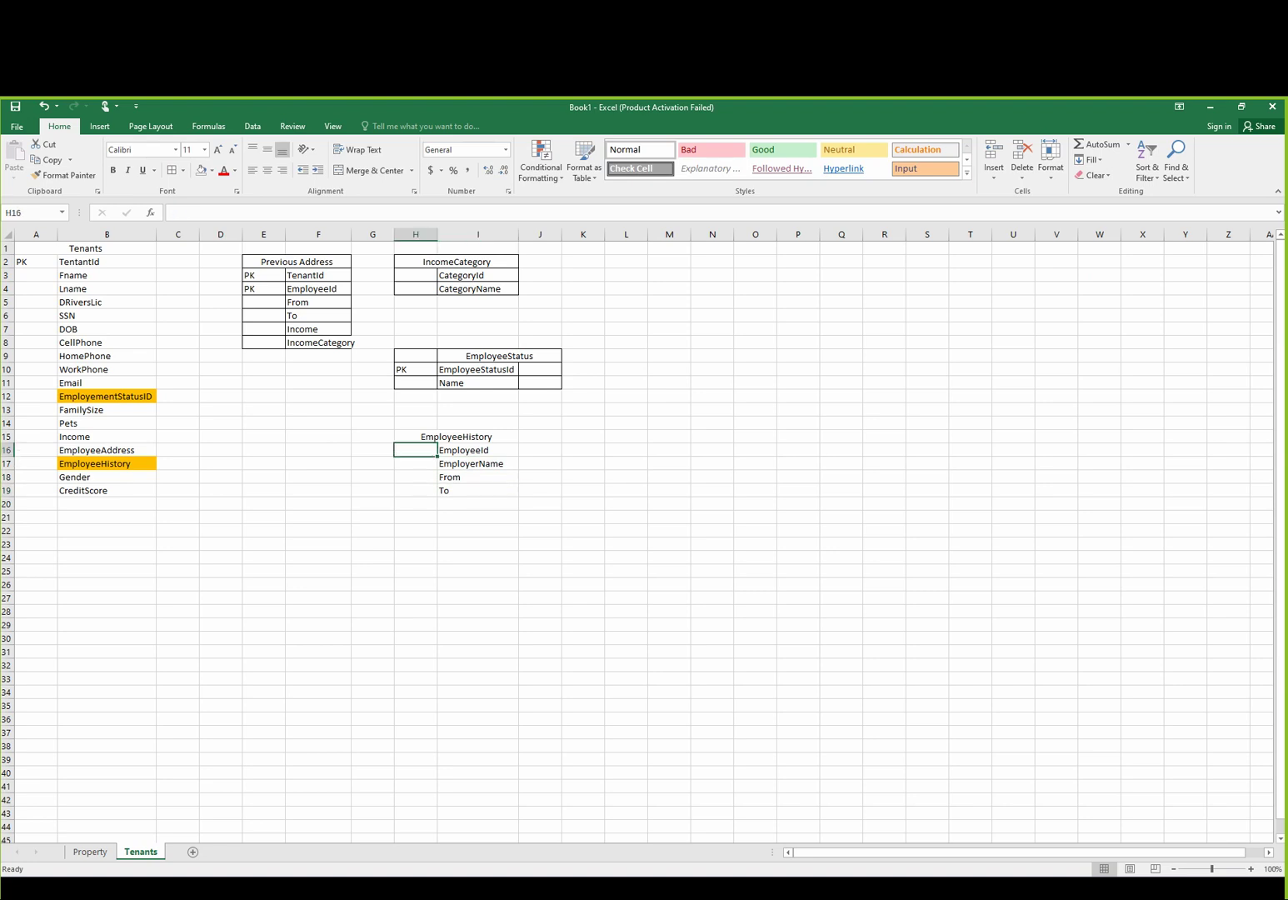
drag(478, 450, 473, 510)
click(477, 450)
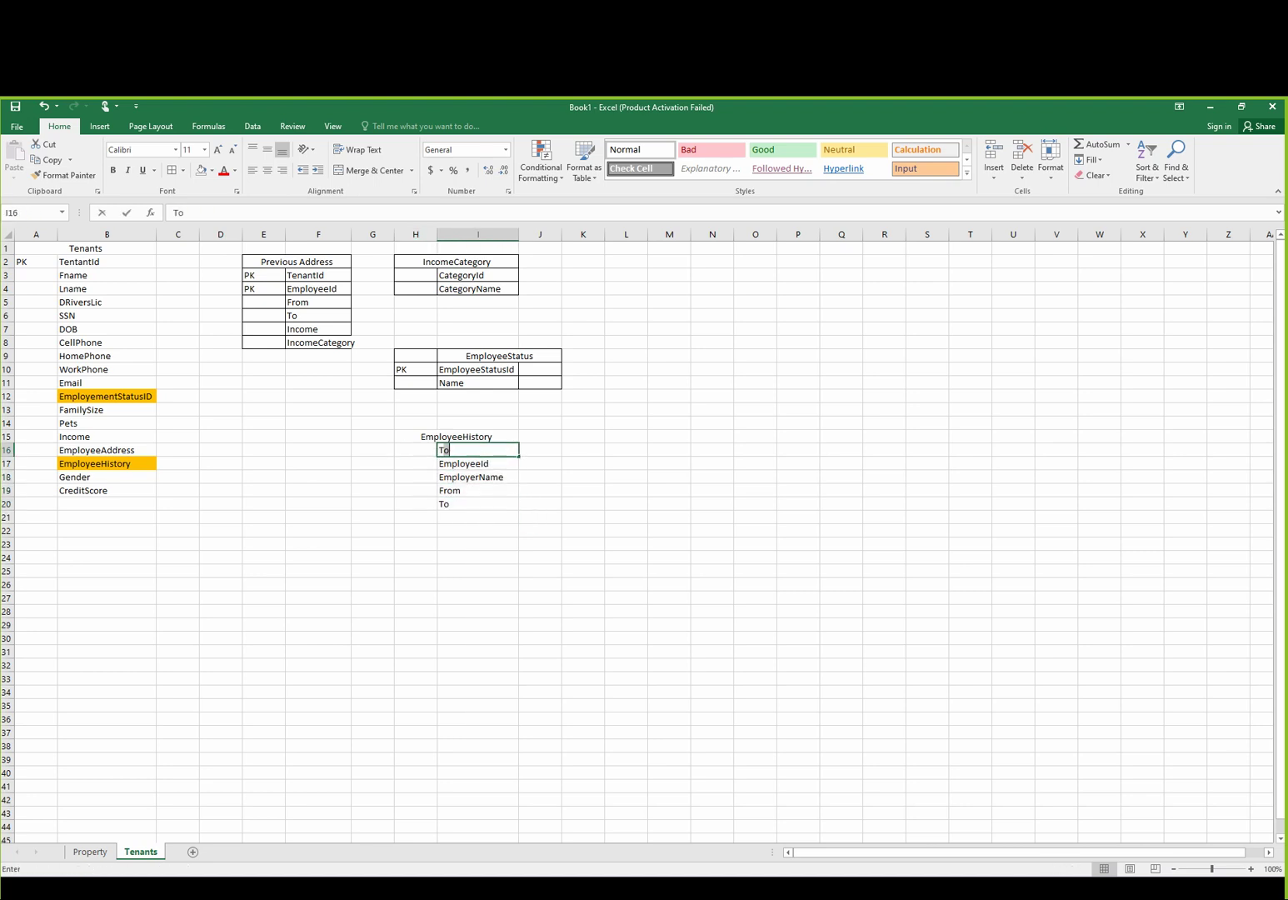
text(TenantId)
key(Return)
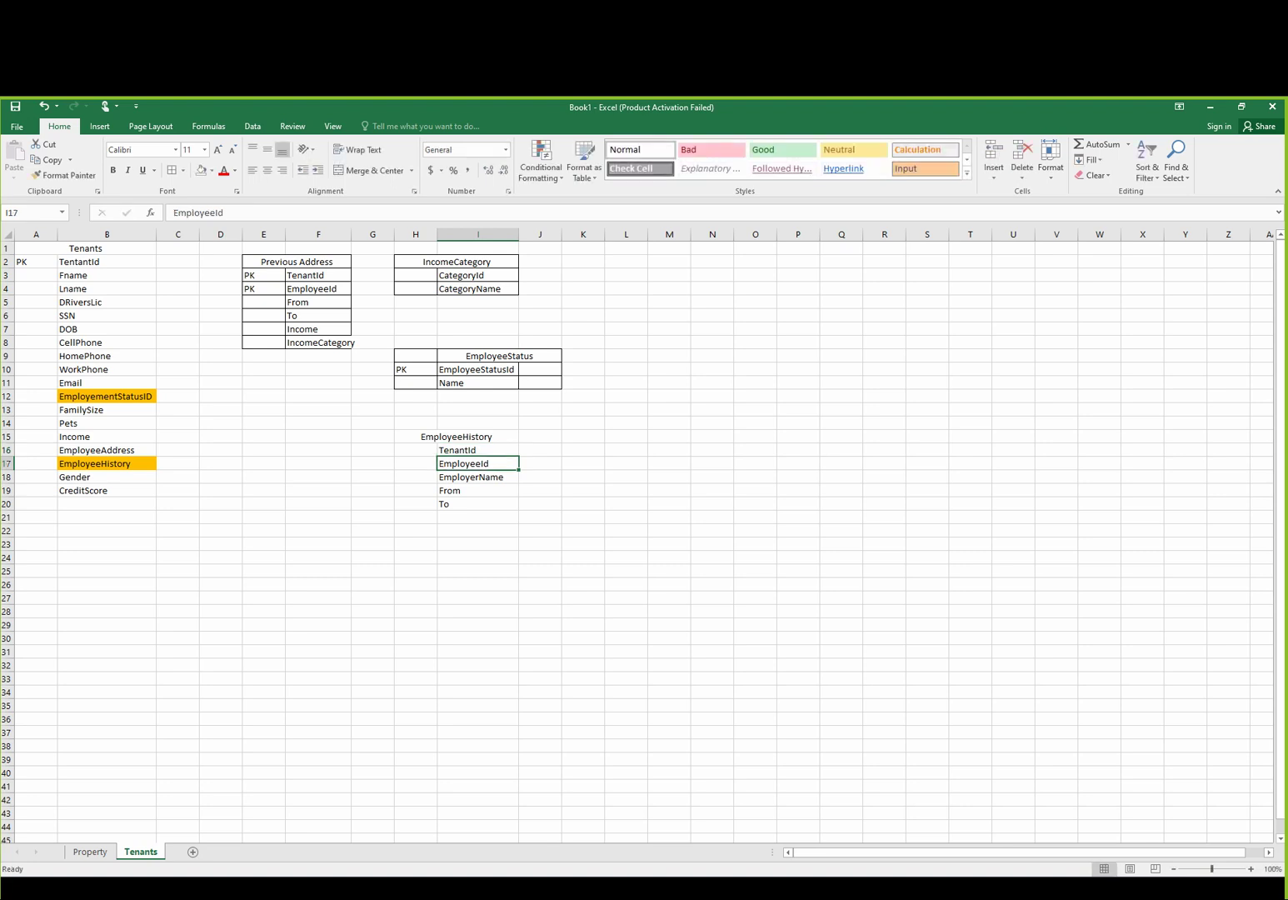
- Mark the EmployeeHistory fields TenantId and EmployeeId as primary keys by entering PK in H16 and H17
key(Left)
key(Up)
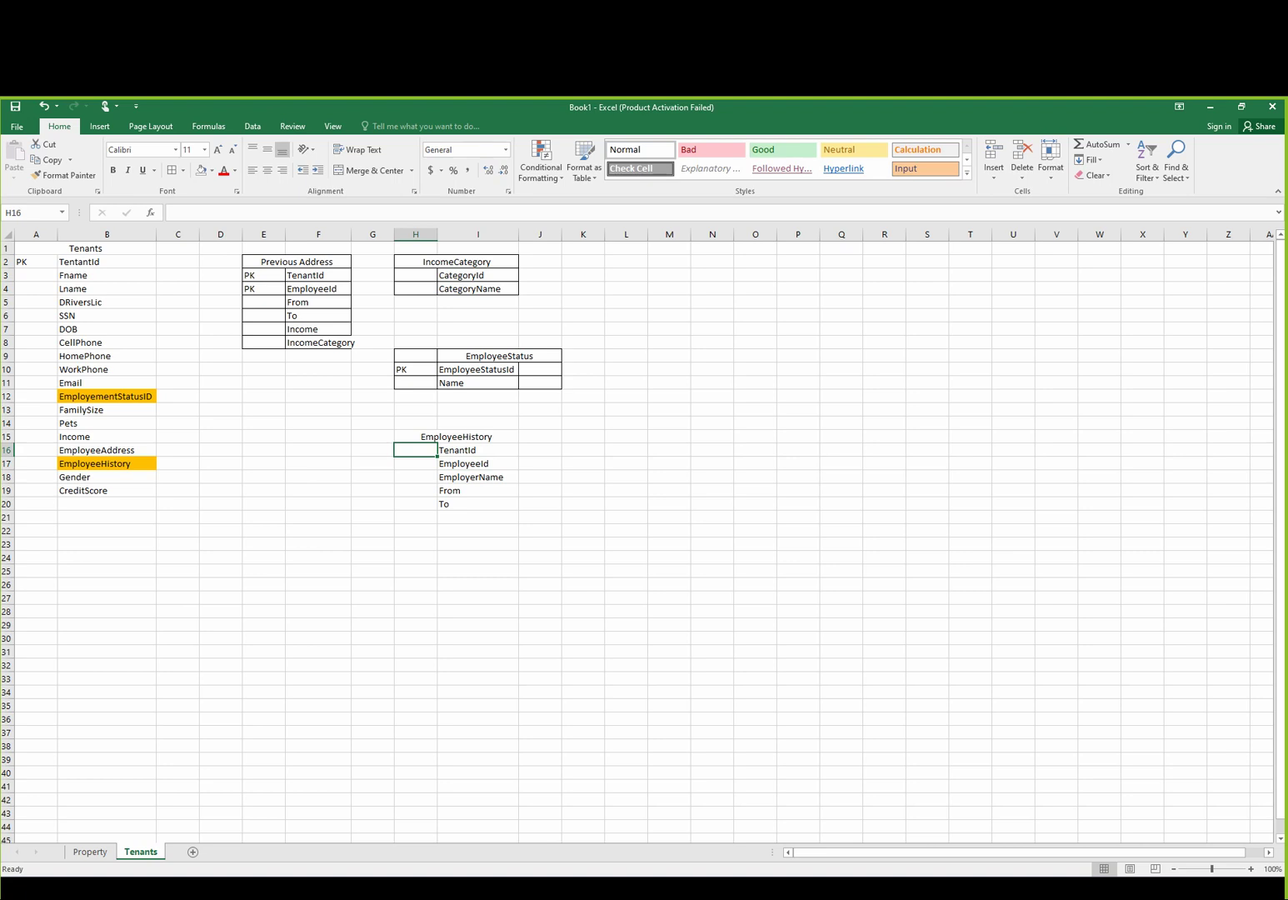
text(PK)
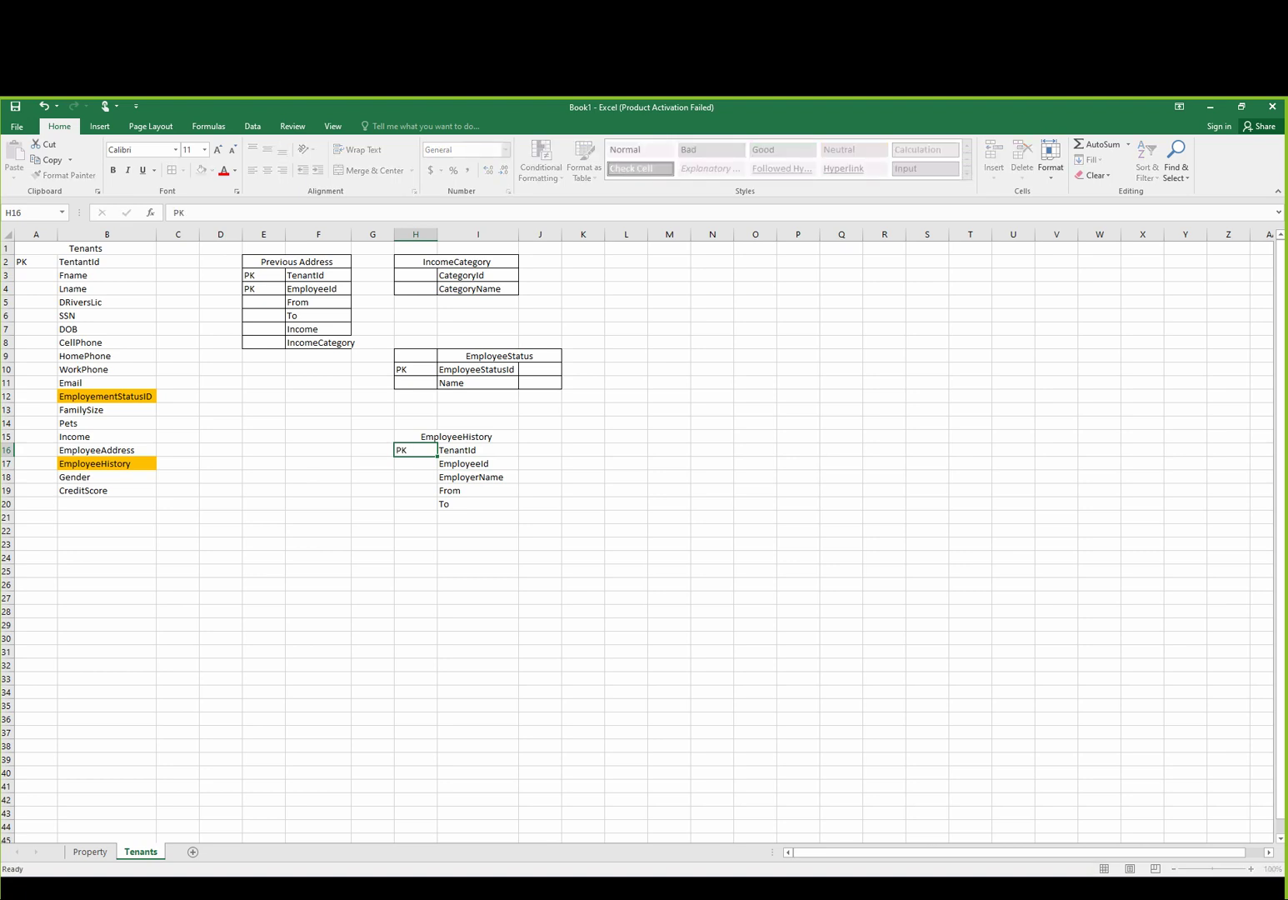
key(Return)
text(PK)
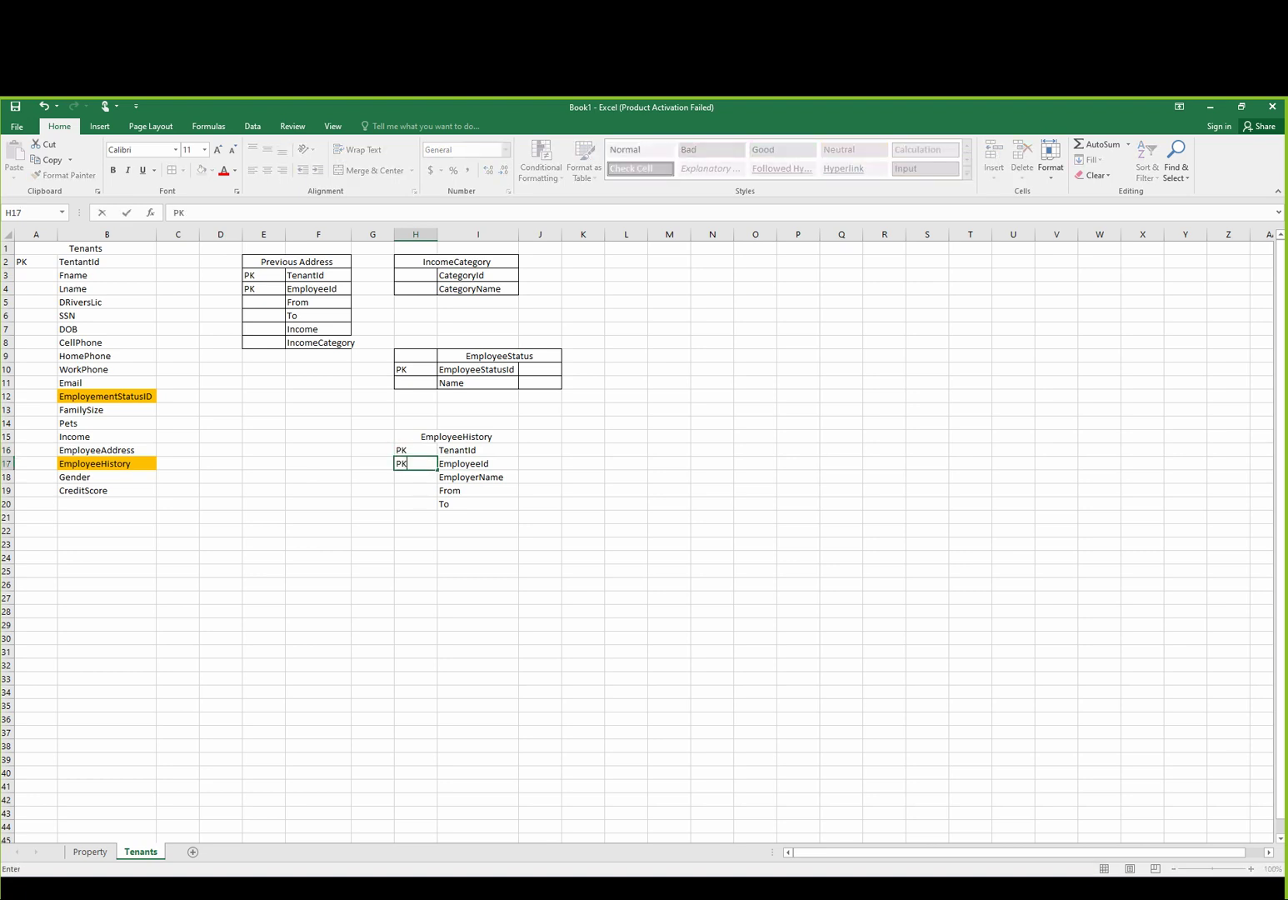
key(Return)
- Apply all borders to the EmployeeHistory table in H15:I20, including its header
key(Up)
key(Up)
key(Up)
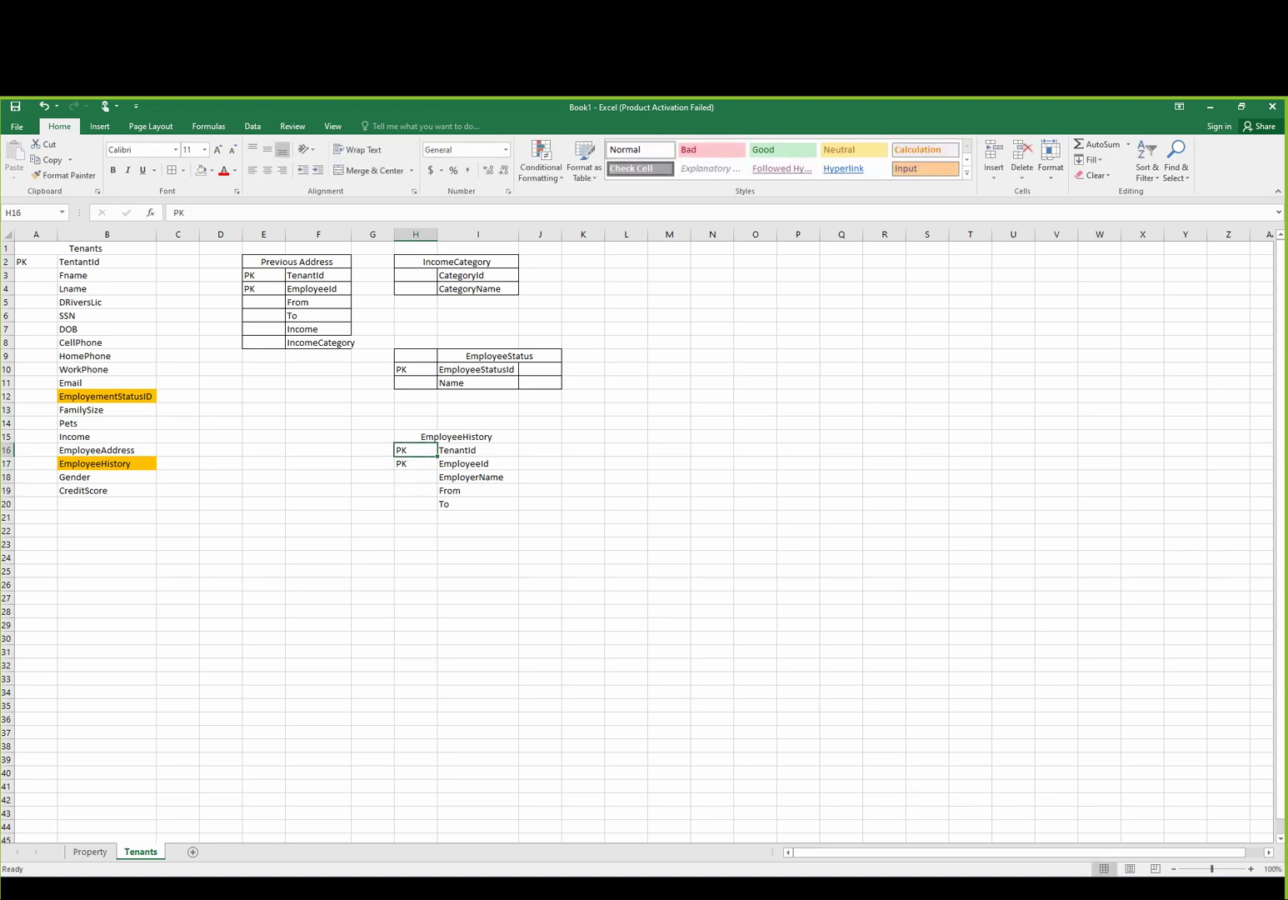
key(shift+Right)
key(shift+Down)
key(shift+Down)
key(shift+Down)
key(shift+Down)
key(shift+Down)
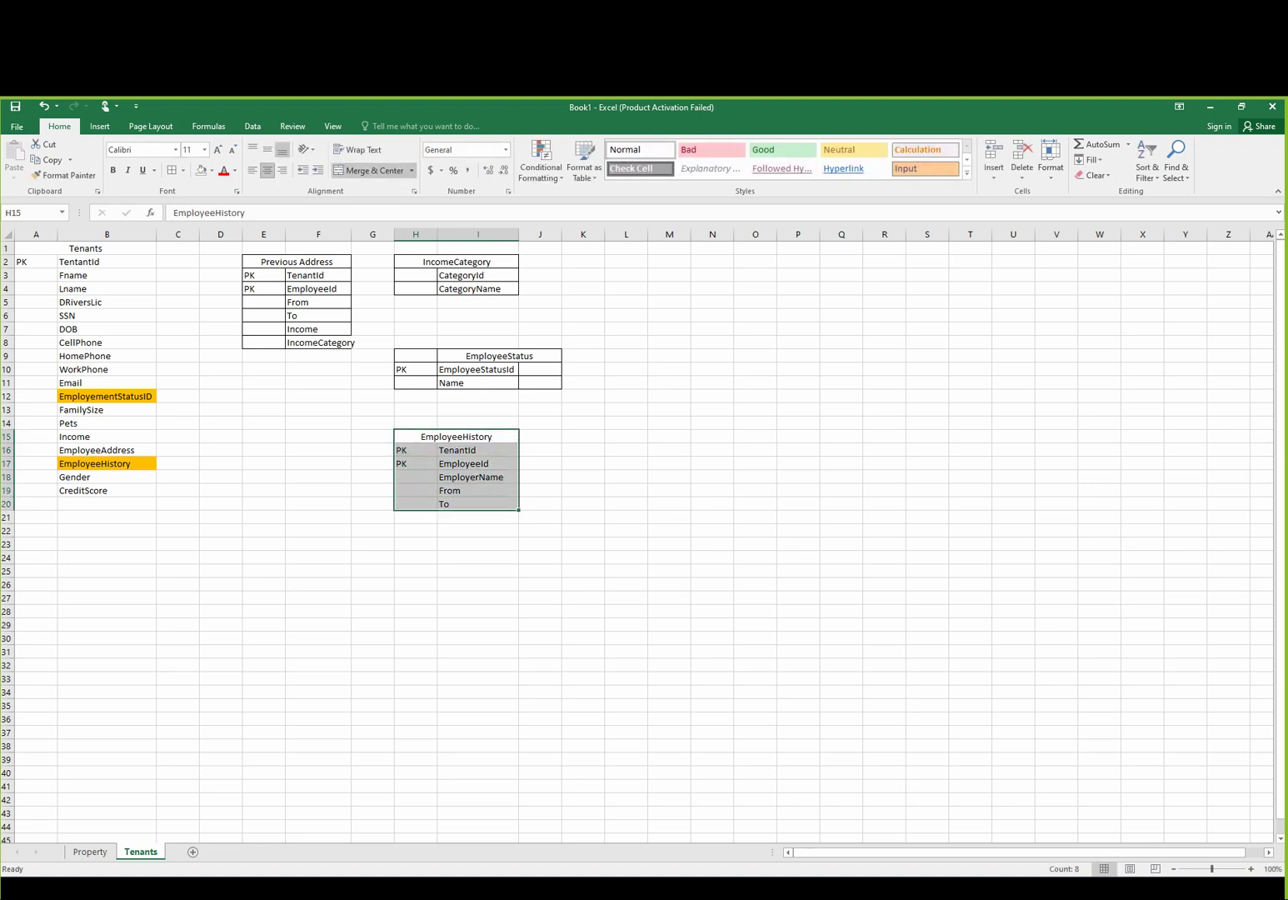
click(172, 170)
click(478, 598)
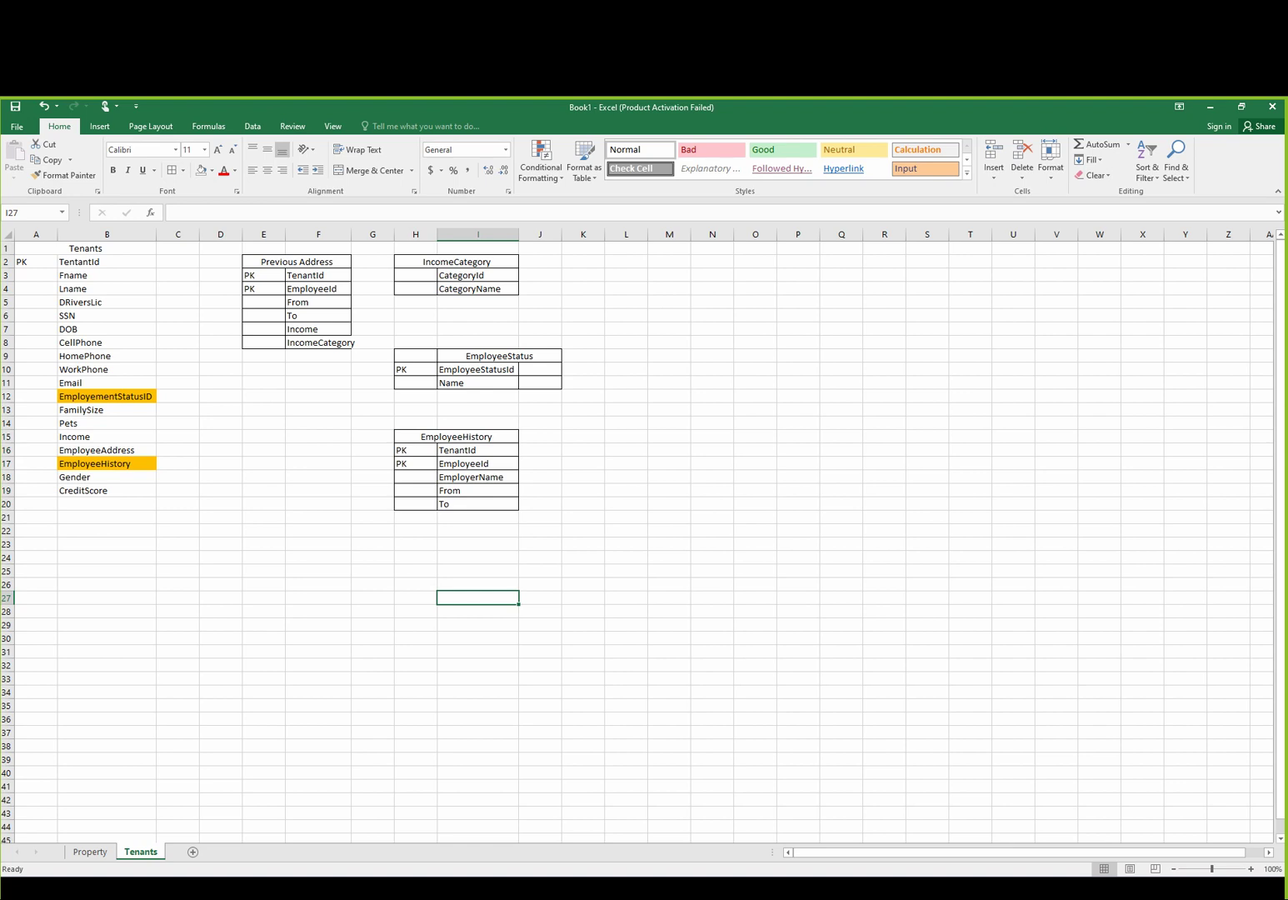
- Set the last Previous Address field in F8 to IncomeCategoryID and the first IncomeCategory table field in I3 to IncomeCategoryId
click(296, 262)
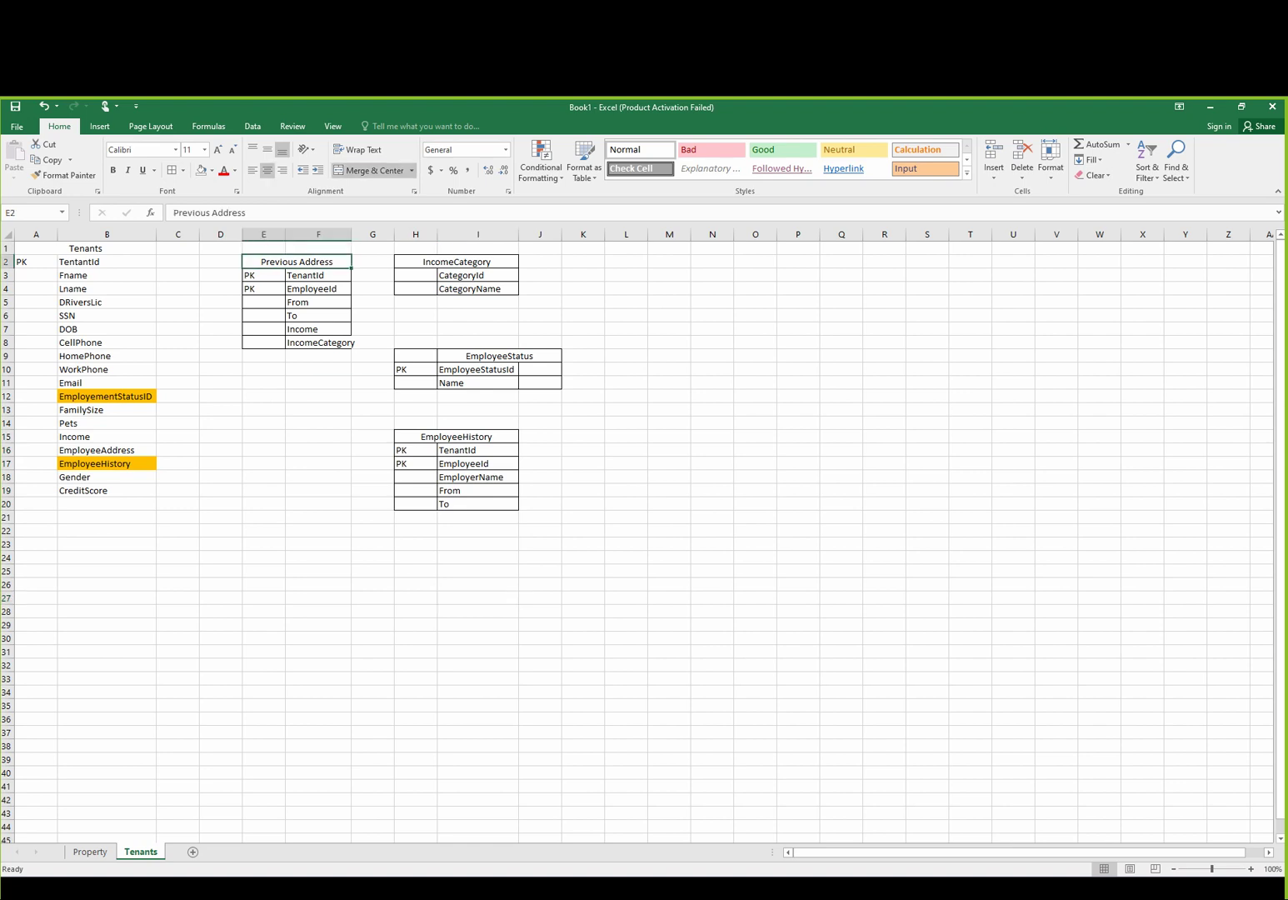
click(318, 342)
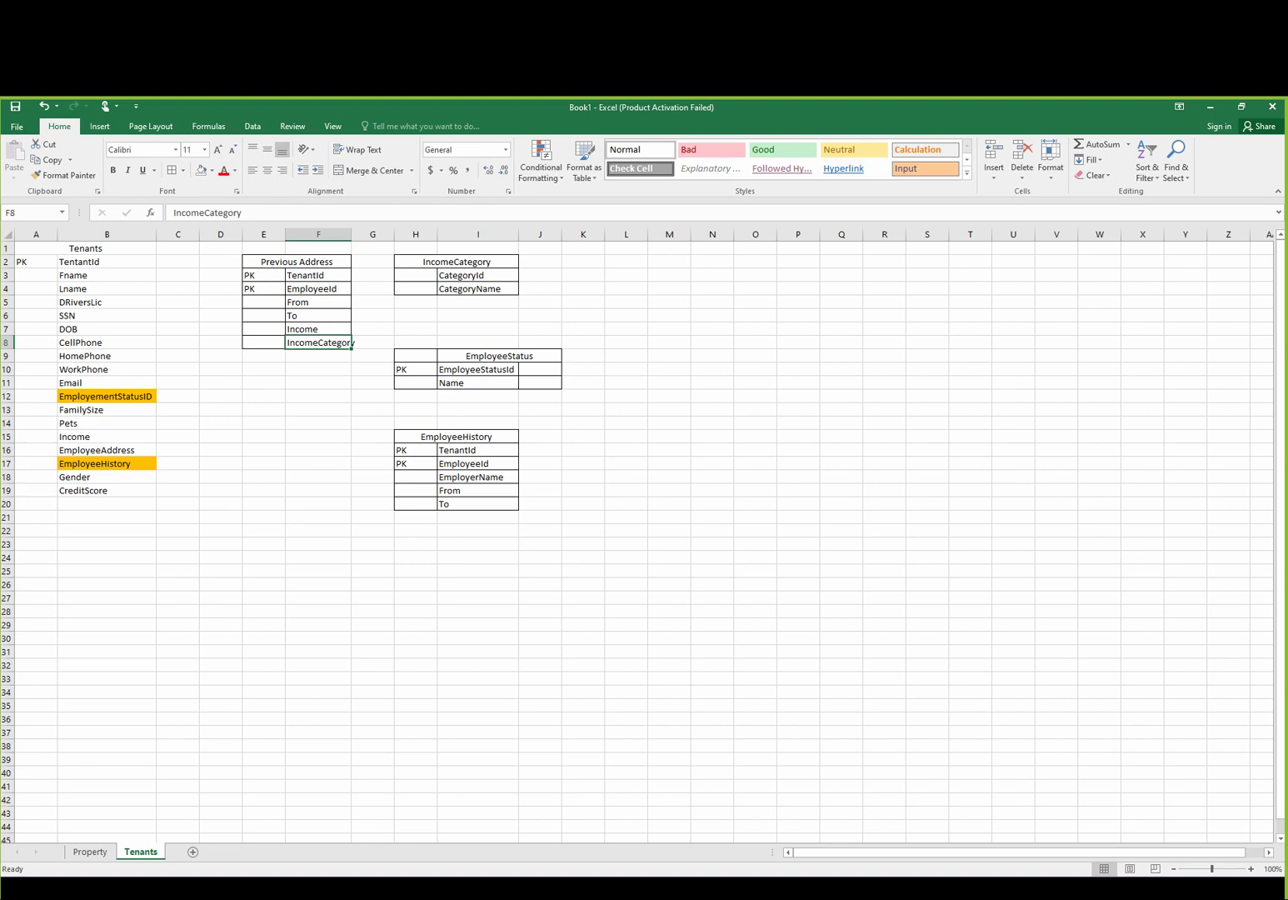
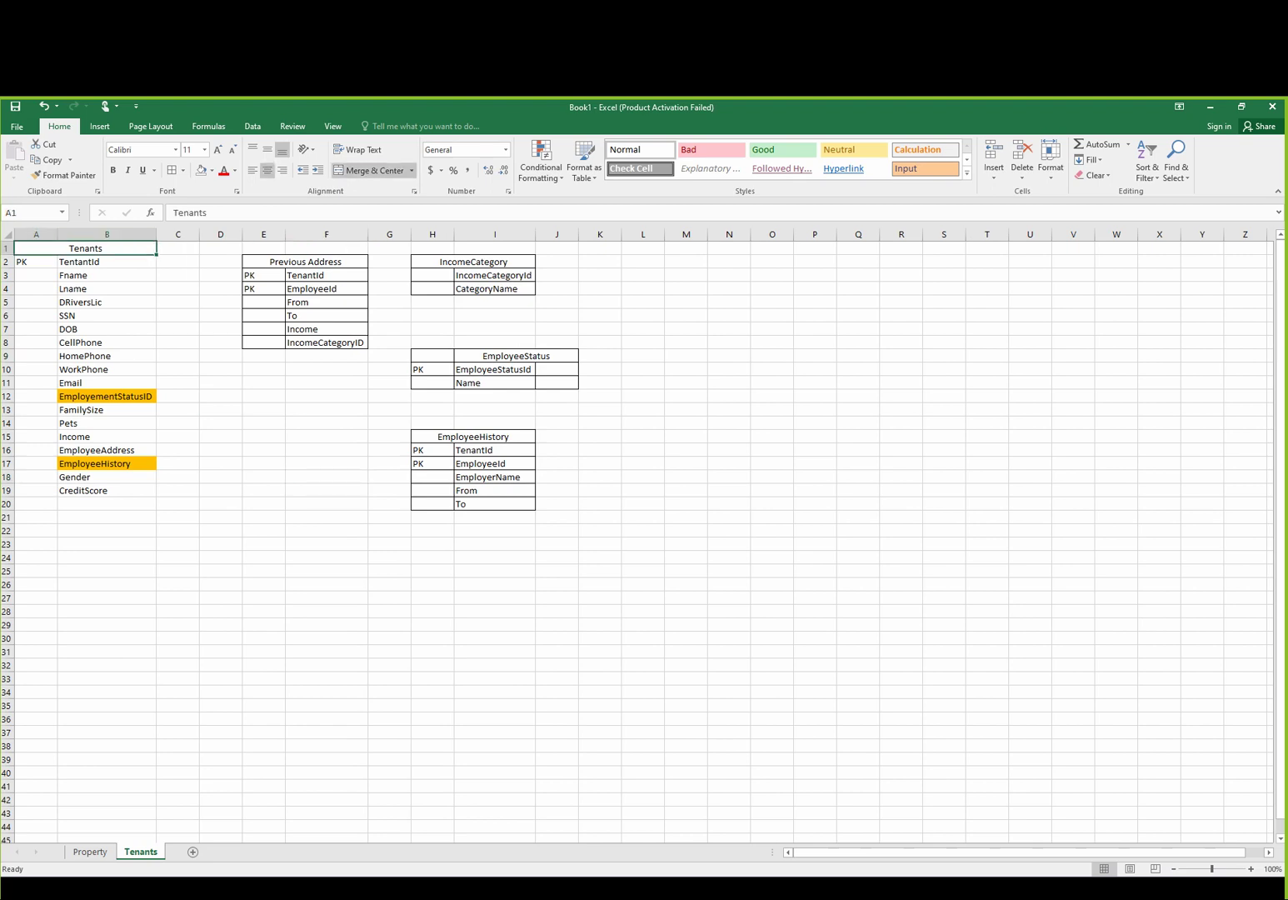
- Fill the Tenants header in A1 with orange and remove the fill from the Tenants fields in B2:B19
click(212, 170)
click(224, 275)
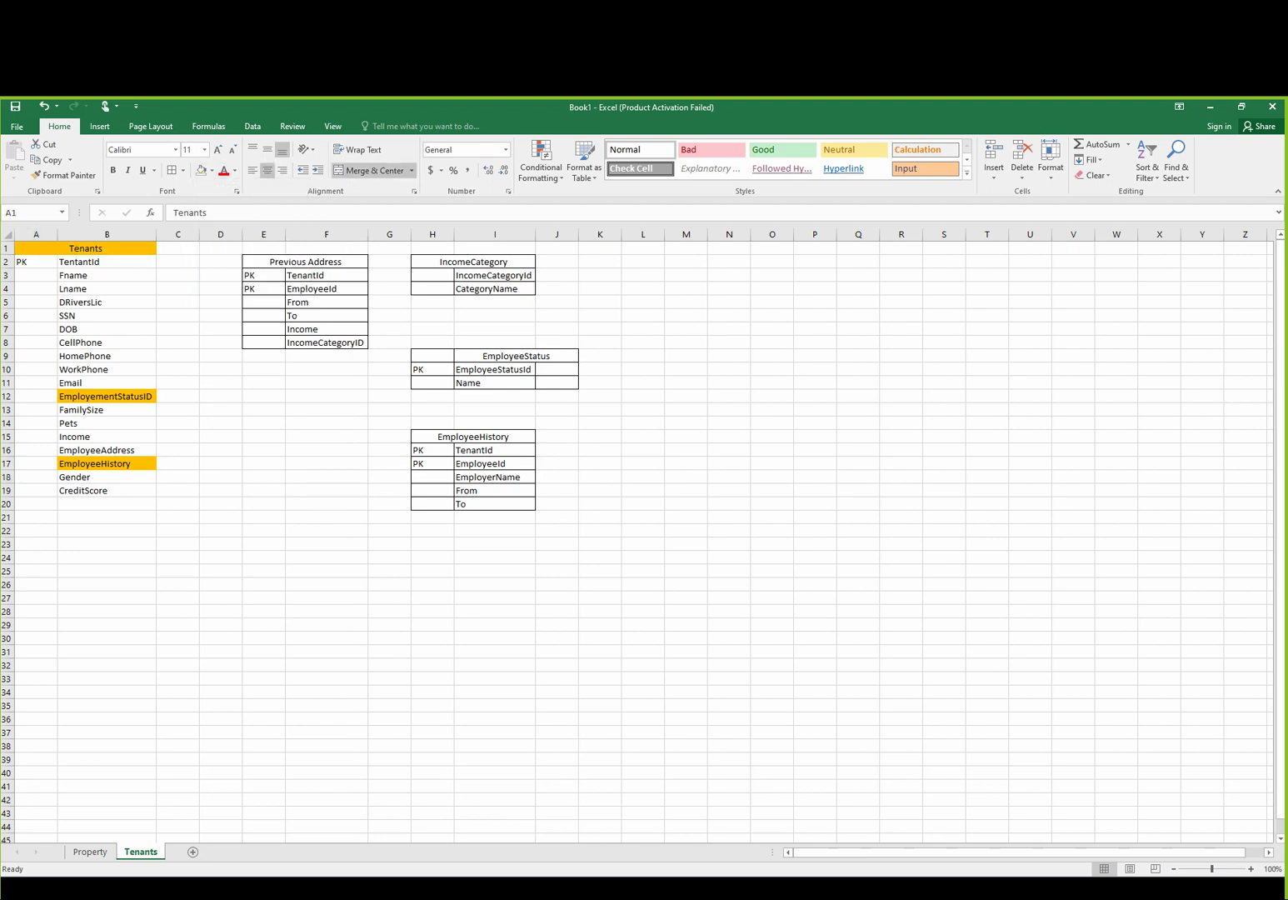
drag(107, 262, 107, 492)
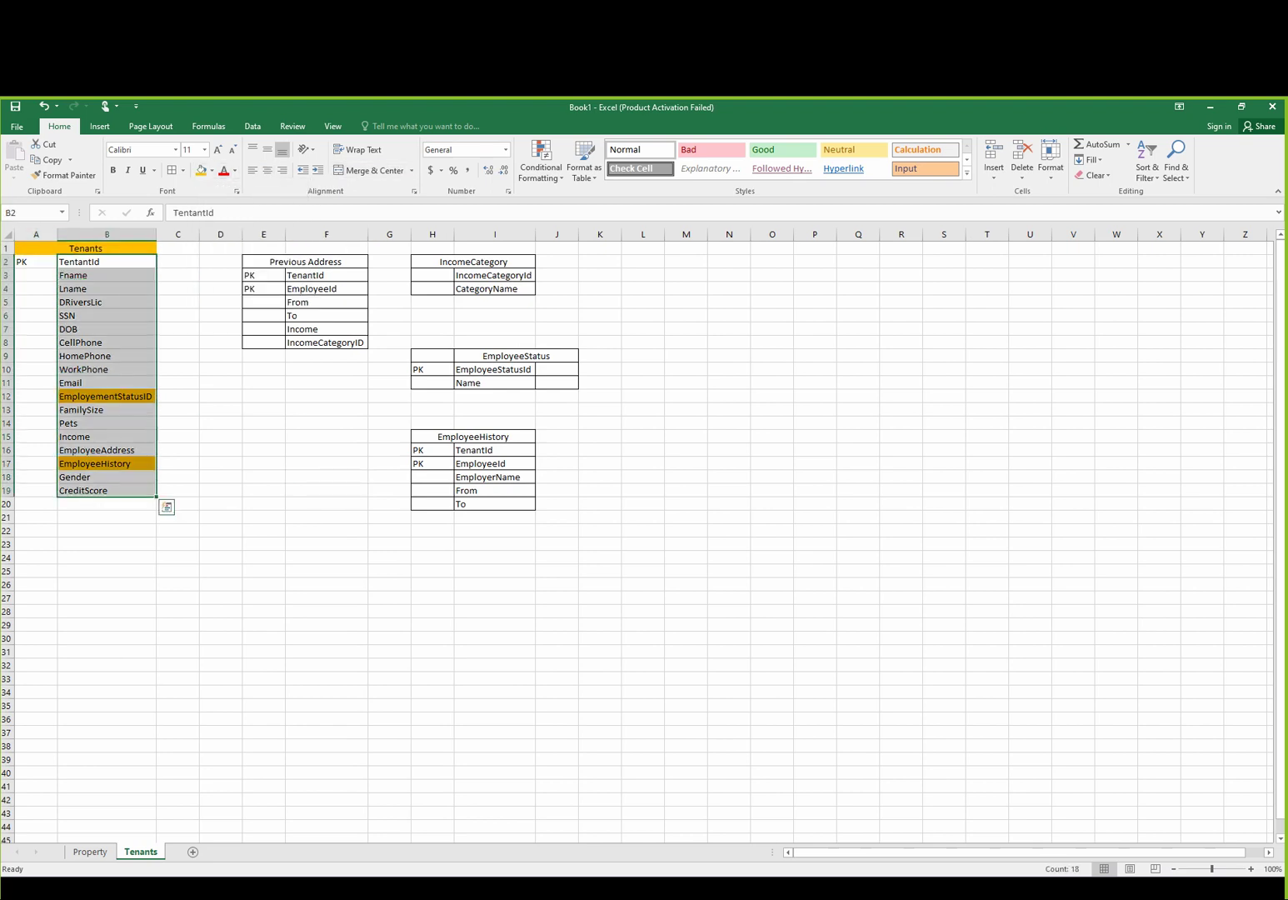
click(212, 170)
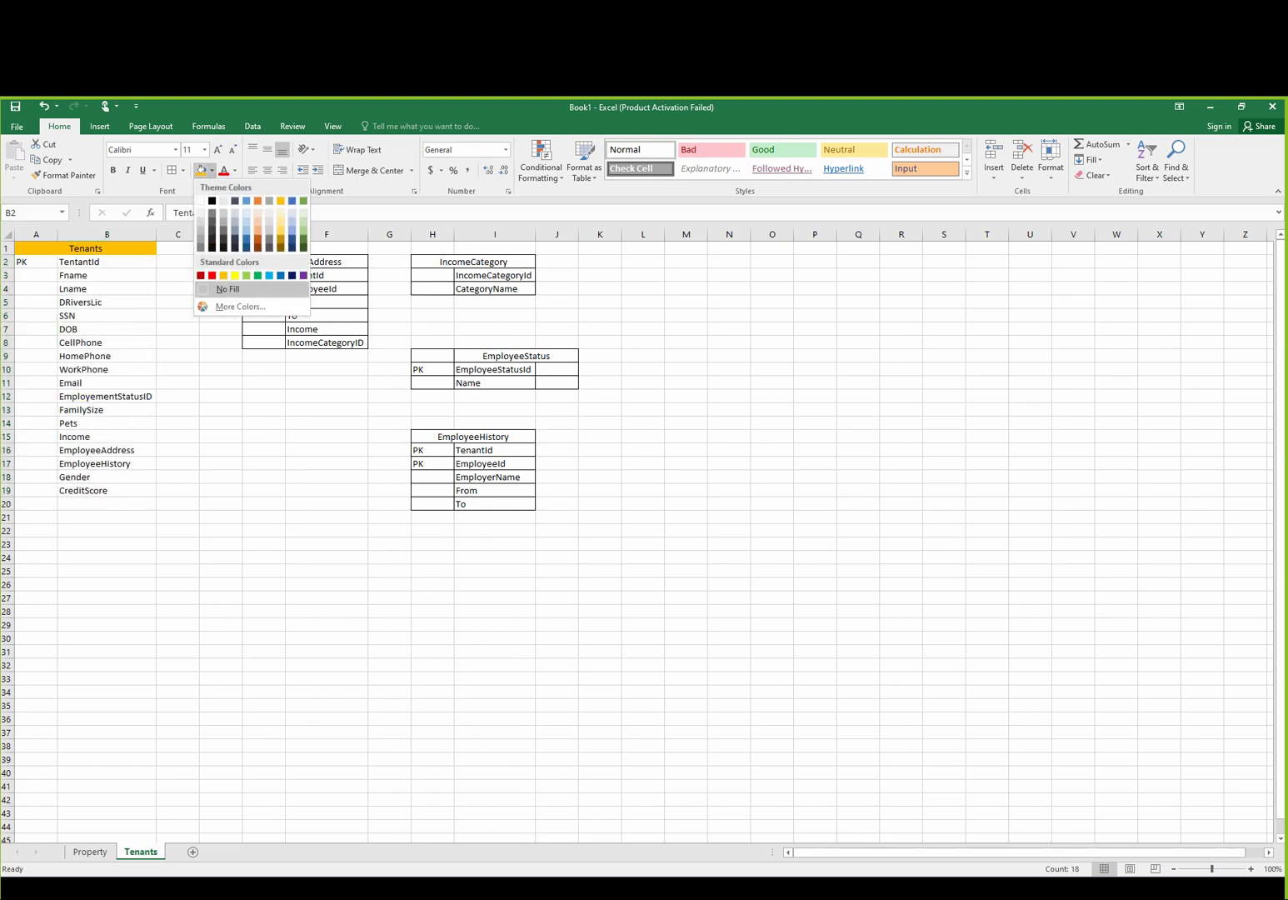
click(227, 289)
- Apply all borders to the whole Tenants table in A1:B19
drag(107, 490, 36, 262)
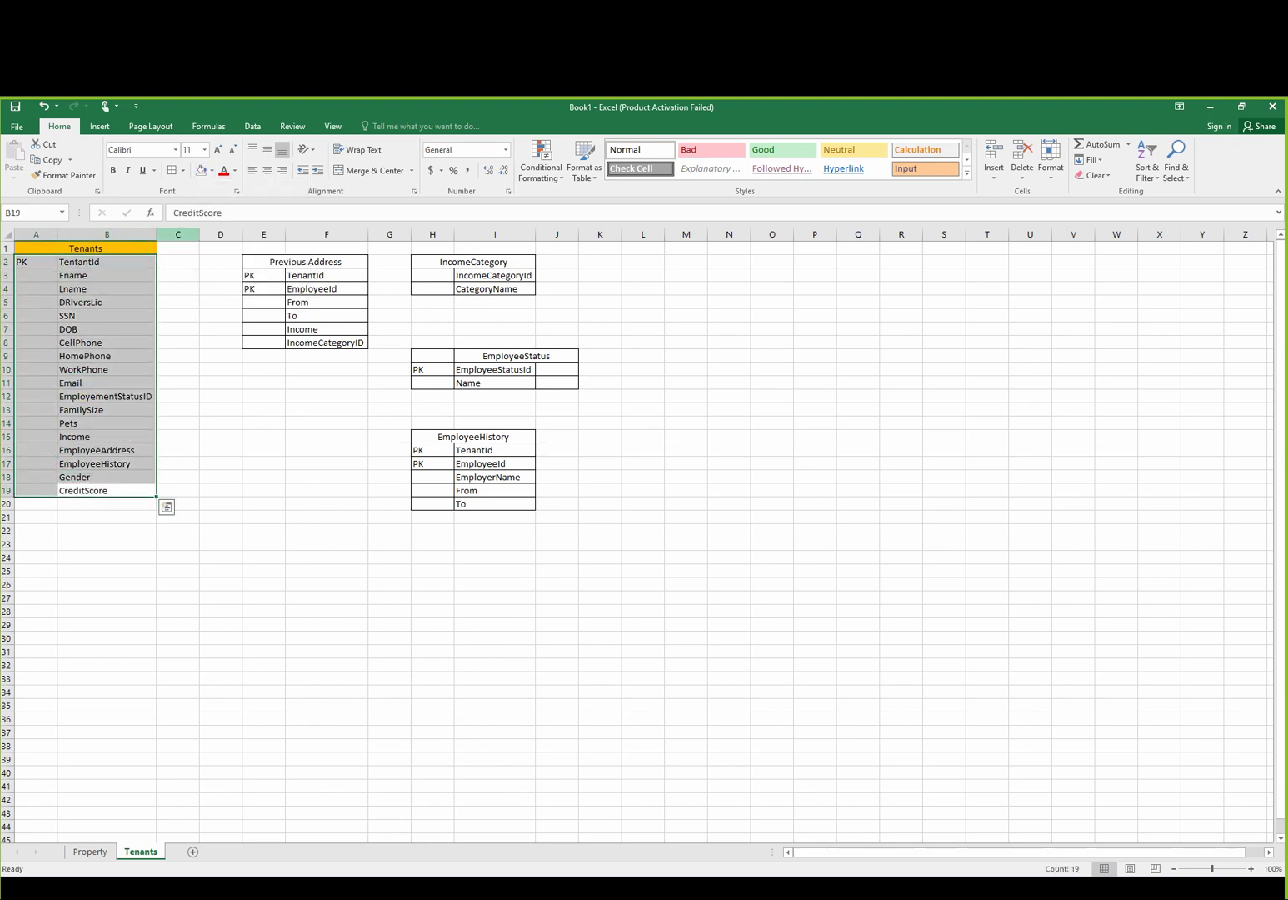
key(shift+Up)
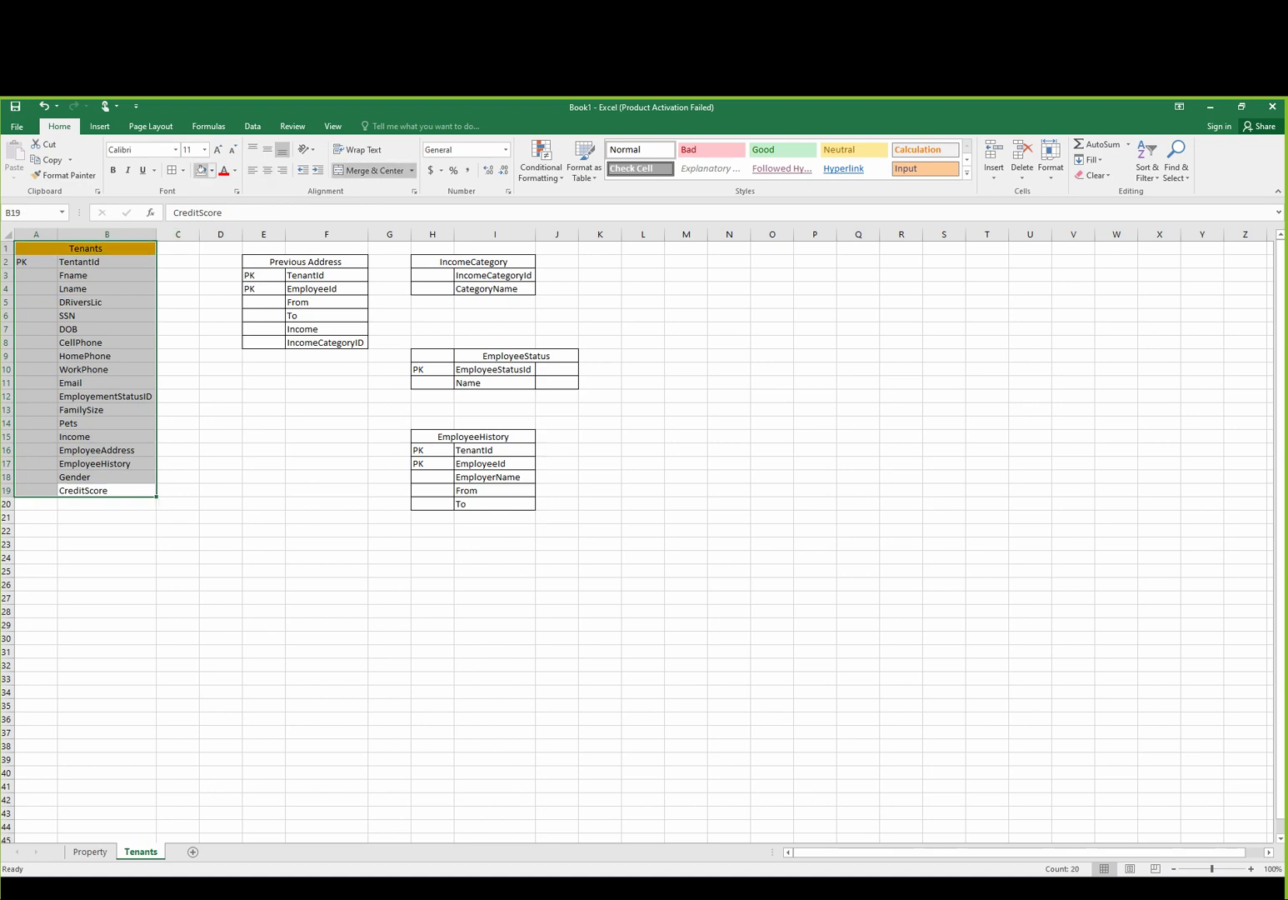
click(171, 170)
click(326, 289)
- Fill the Previous Address header in E2 and the IncomeCategory header in H2 with orange
click(305, 262)
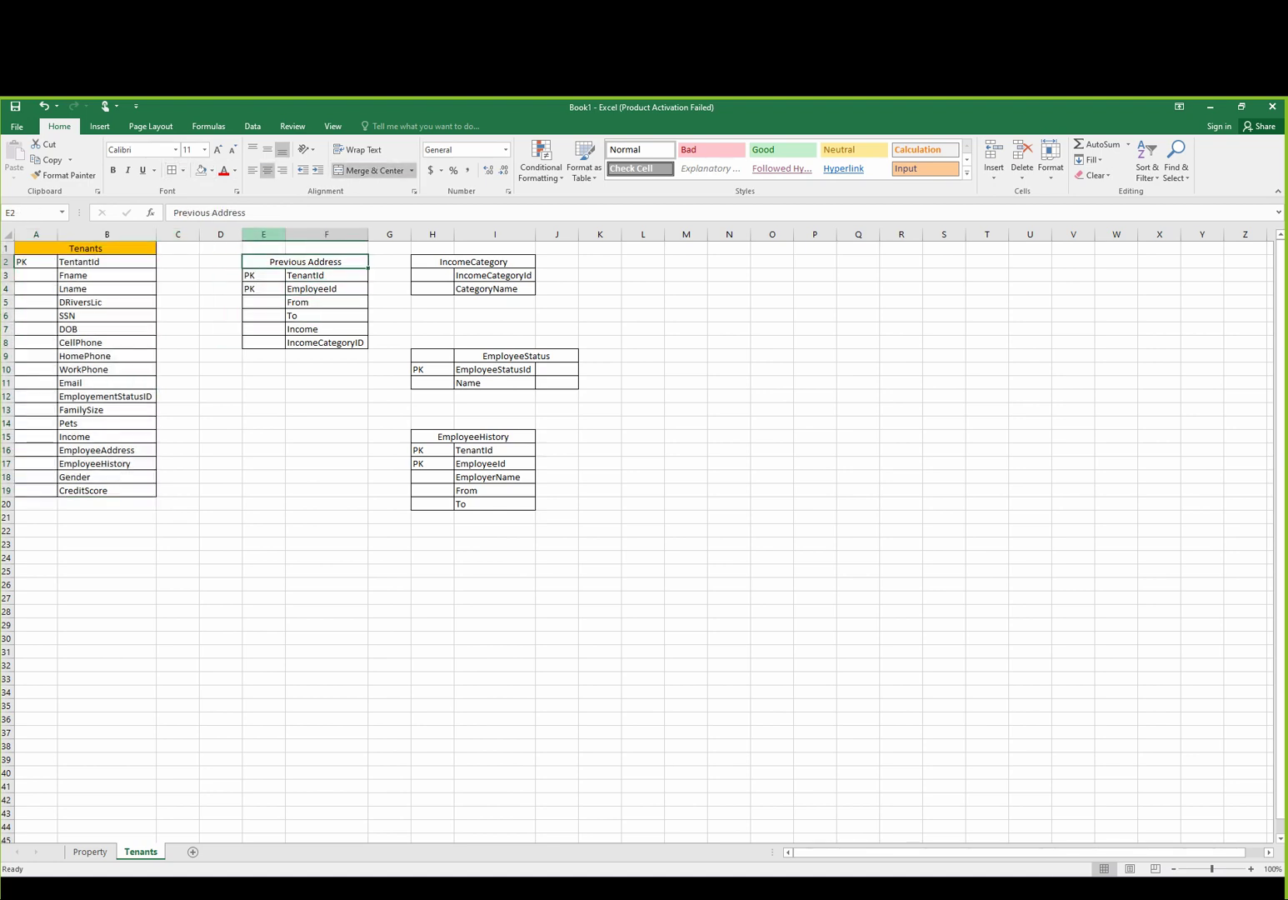
click(213, 170)
click(224, 275)
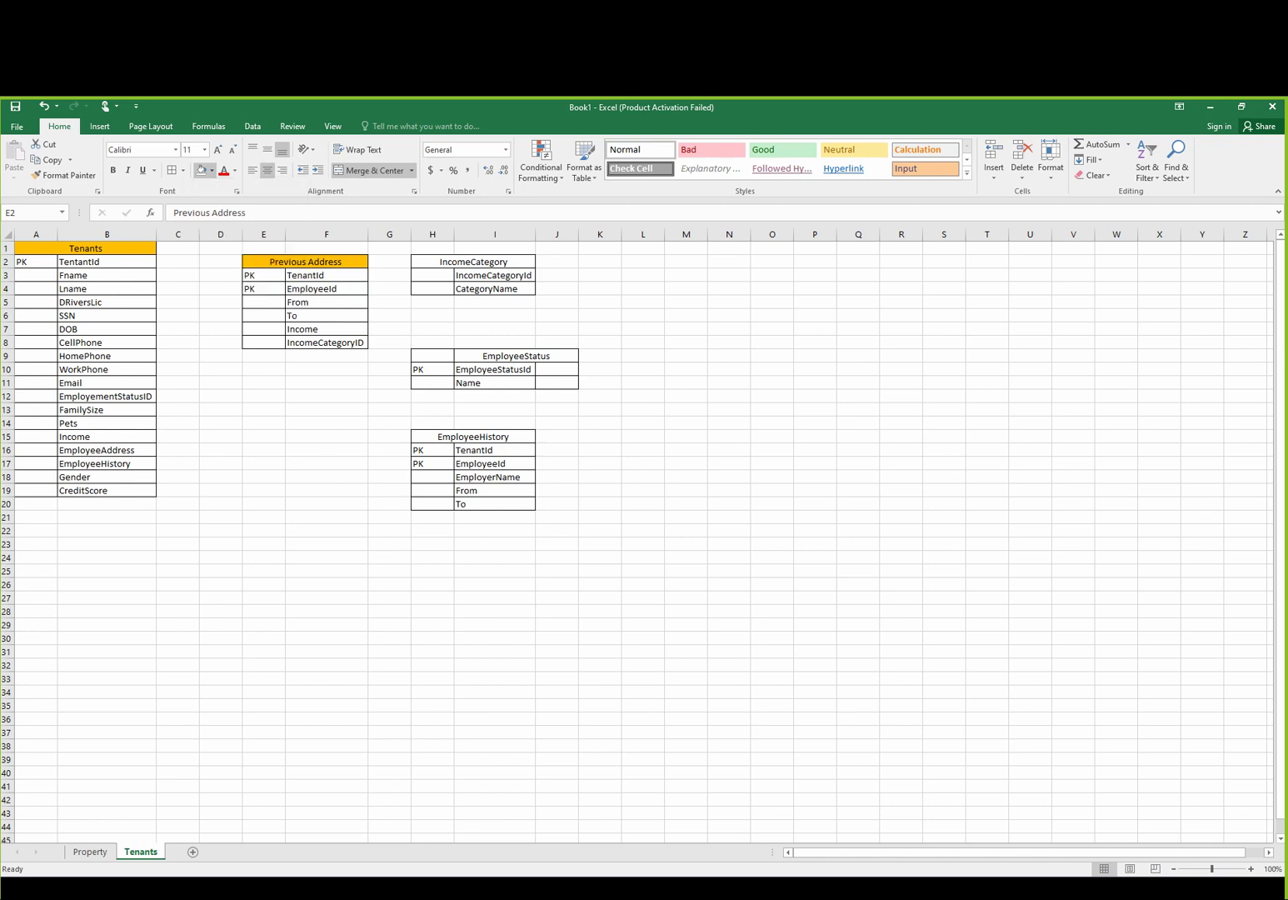
click(472, 262)
click(201, 170)
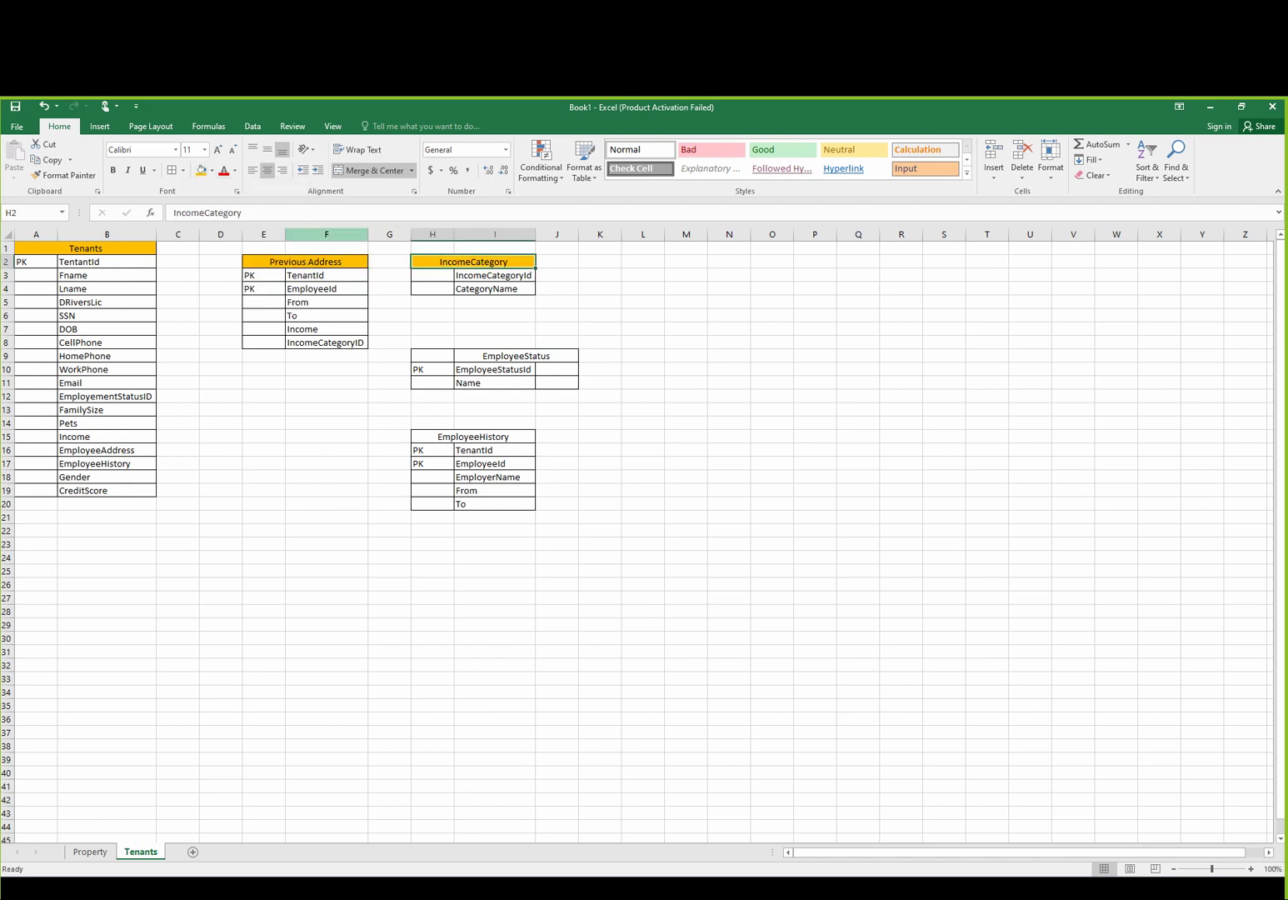
- Fill the EmployeeStatus header with orange and merge and center it across H9:J9
click(516, 356)
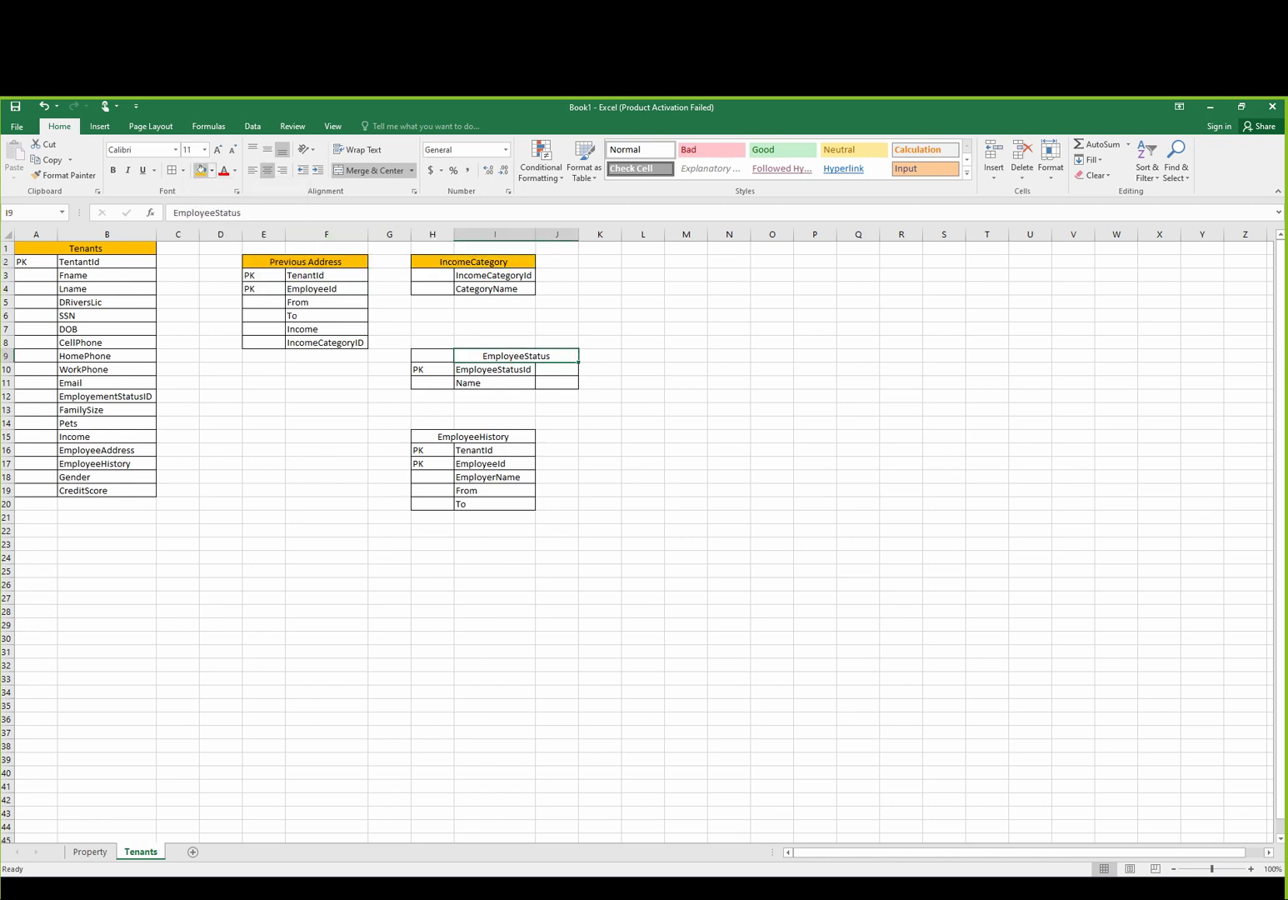
click(201, 170)
drag(432, 356, 516, 356)
click(368, 170)
click(371, 170)
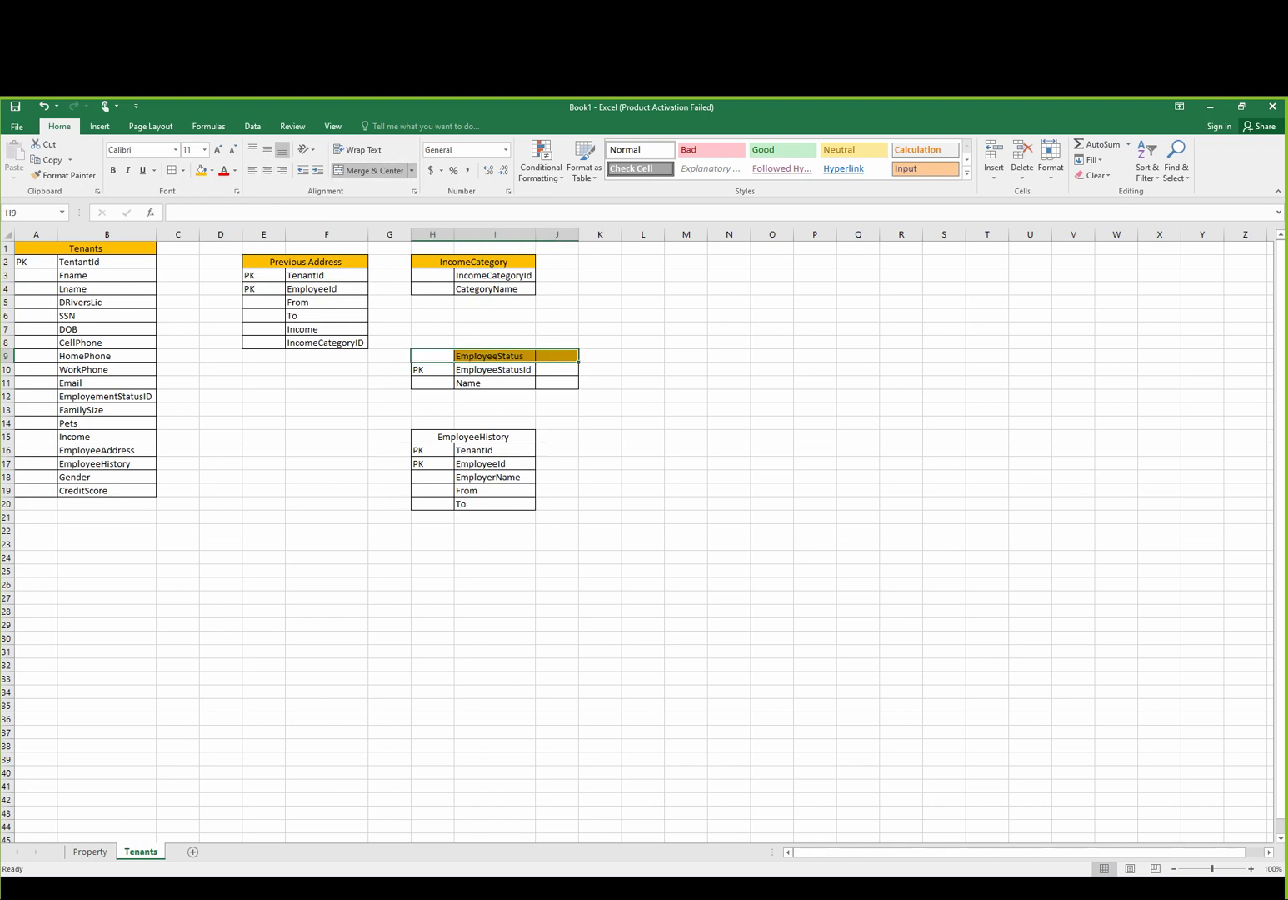
- Fill the EmployeeHistory header in H15 with orange and move the selection away from the table
click(473, 436)
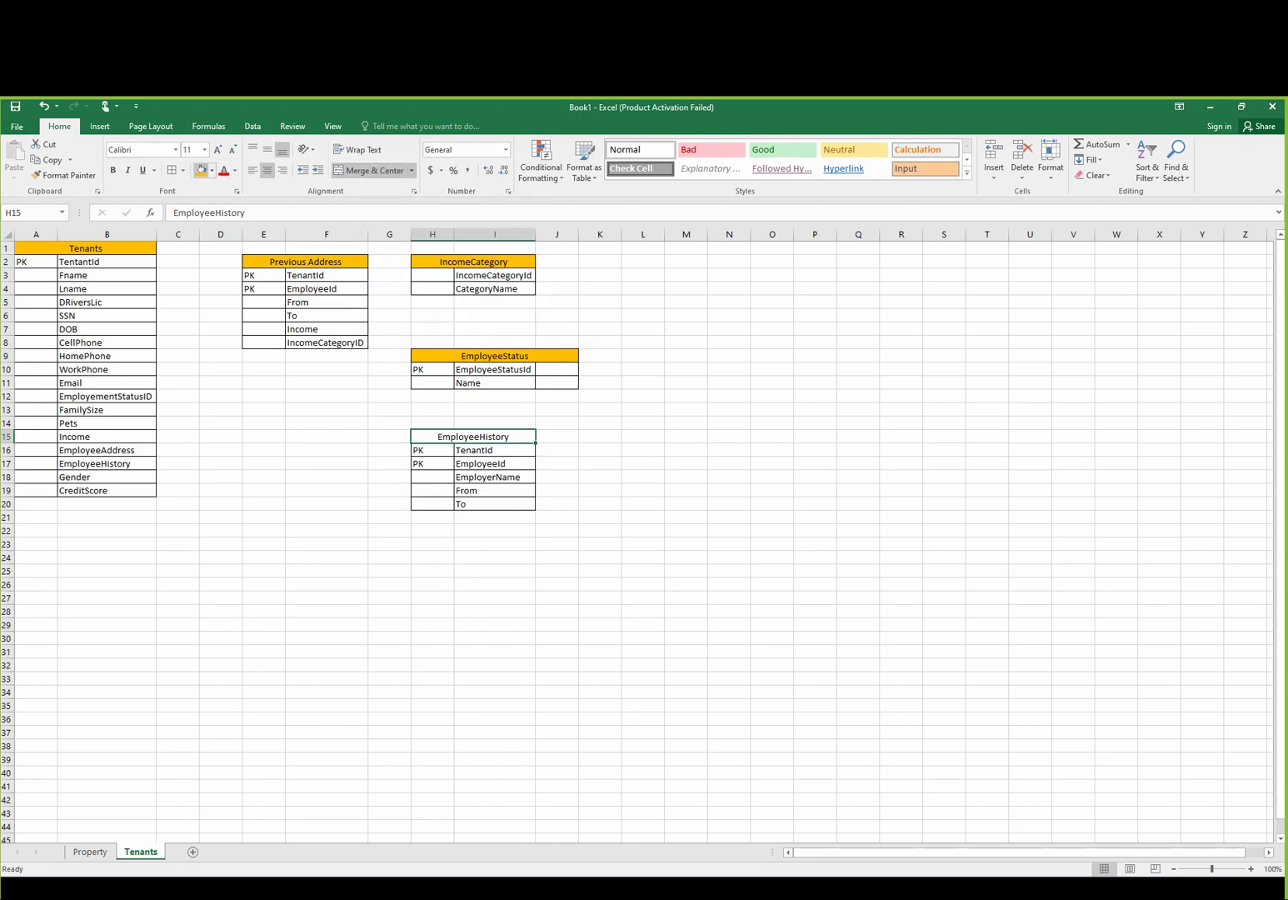
click(201, 170)
key(Down)
key(Down)
key(Down)
key(Down)
key(Down)
key(Down)
key(Down)
key(Down)
key(Down)
key(Down)
key(Down)
key(Down)
key(Down)
key(Down)
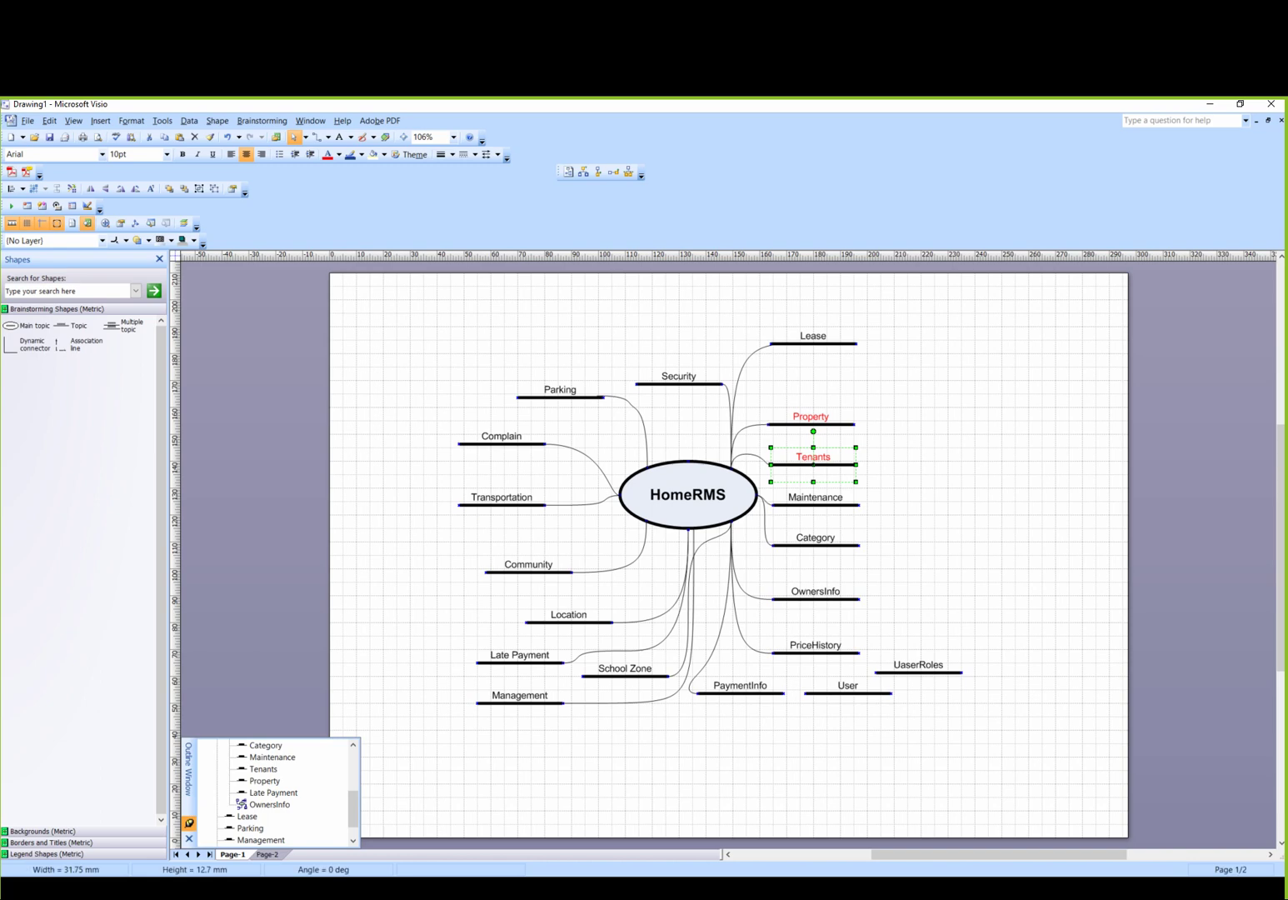
- Paste the Tenants table picture onto Page-2 in Visio, shrink it, and place it in the page's upper-right area
key(ctrl+Page_Down)
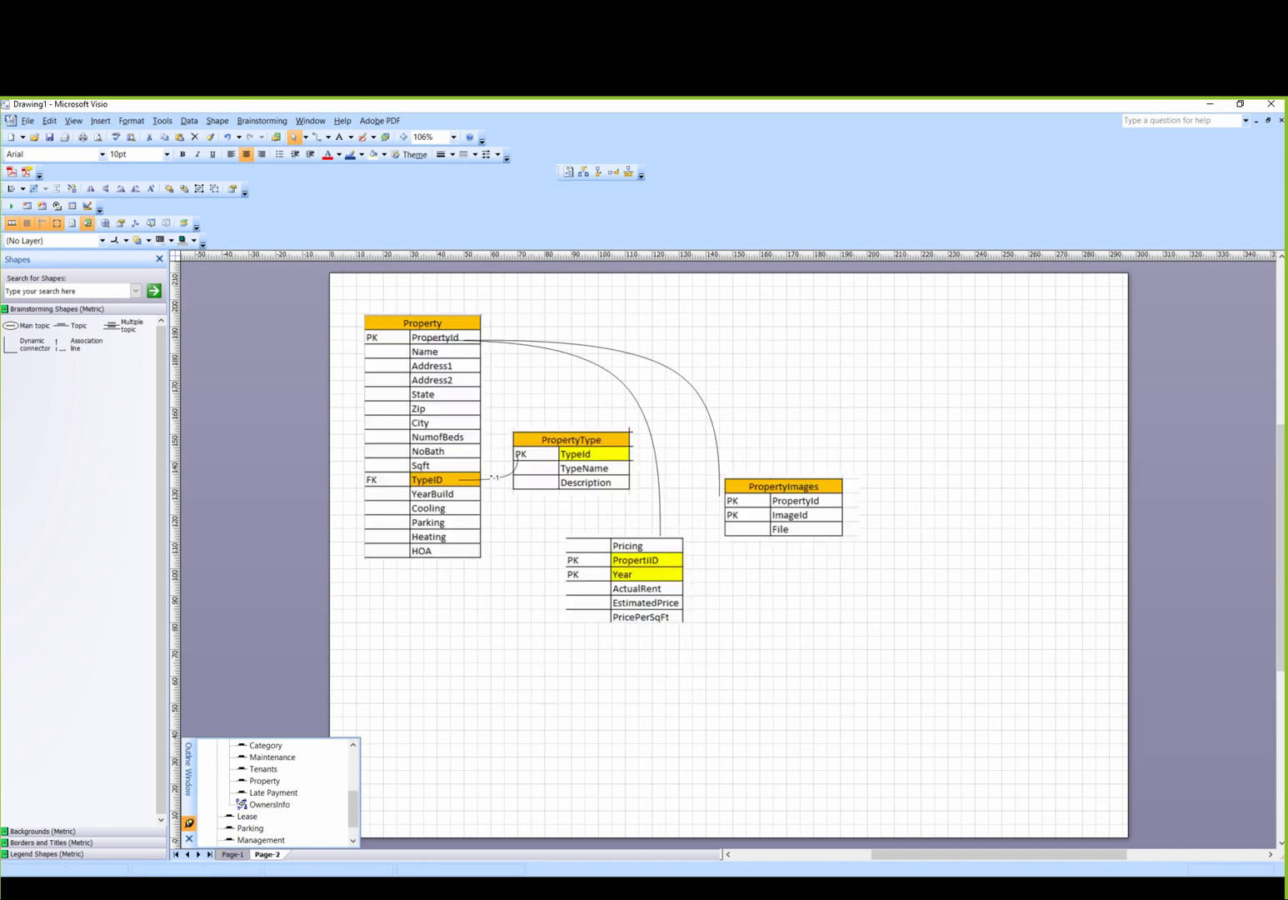
key(ctrl+v)
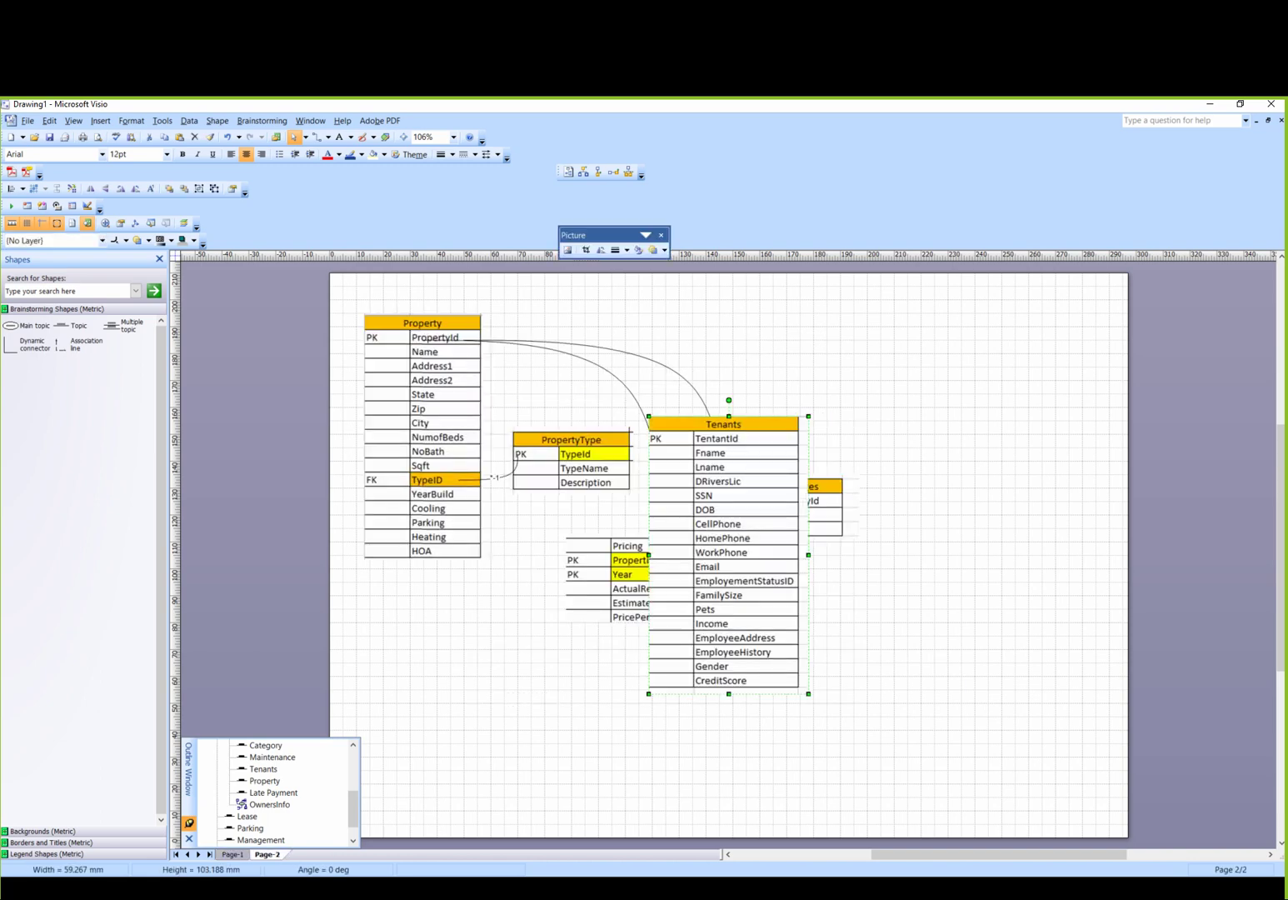
drag(650, 416, 705, 515)
drag(757, 604, 936, 421)
- Capture the Previous Address table in Excel and paste it into Visio below the Tenants table
key(alt+Tab)
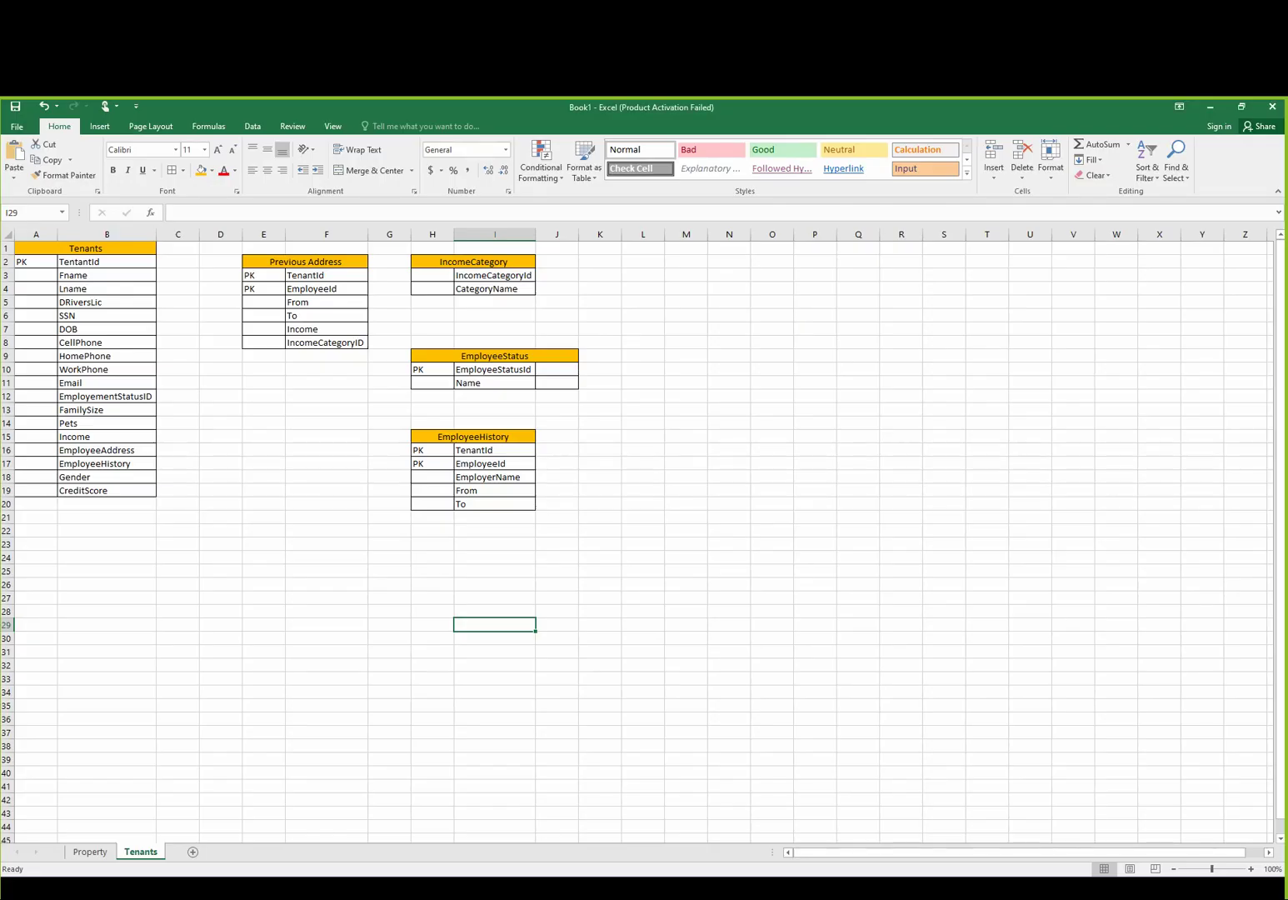
click(263, 410)
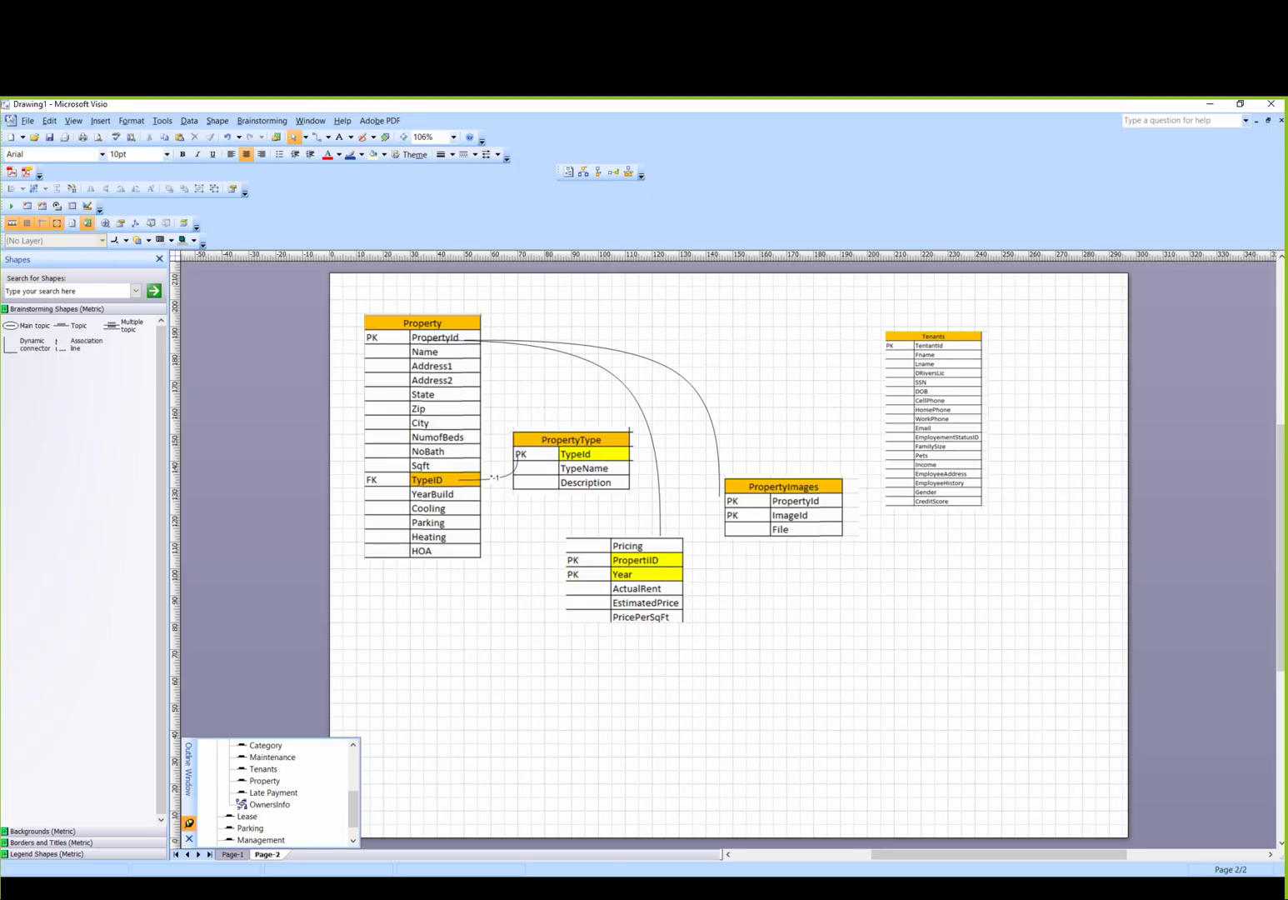
key(ctrl+v)
drag(724, 553, 951, 624)
key(Escape)
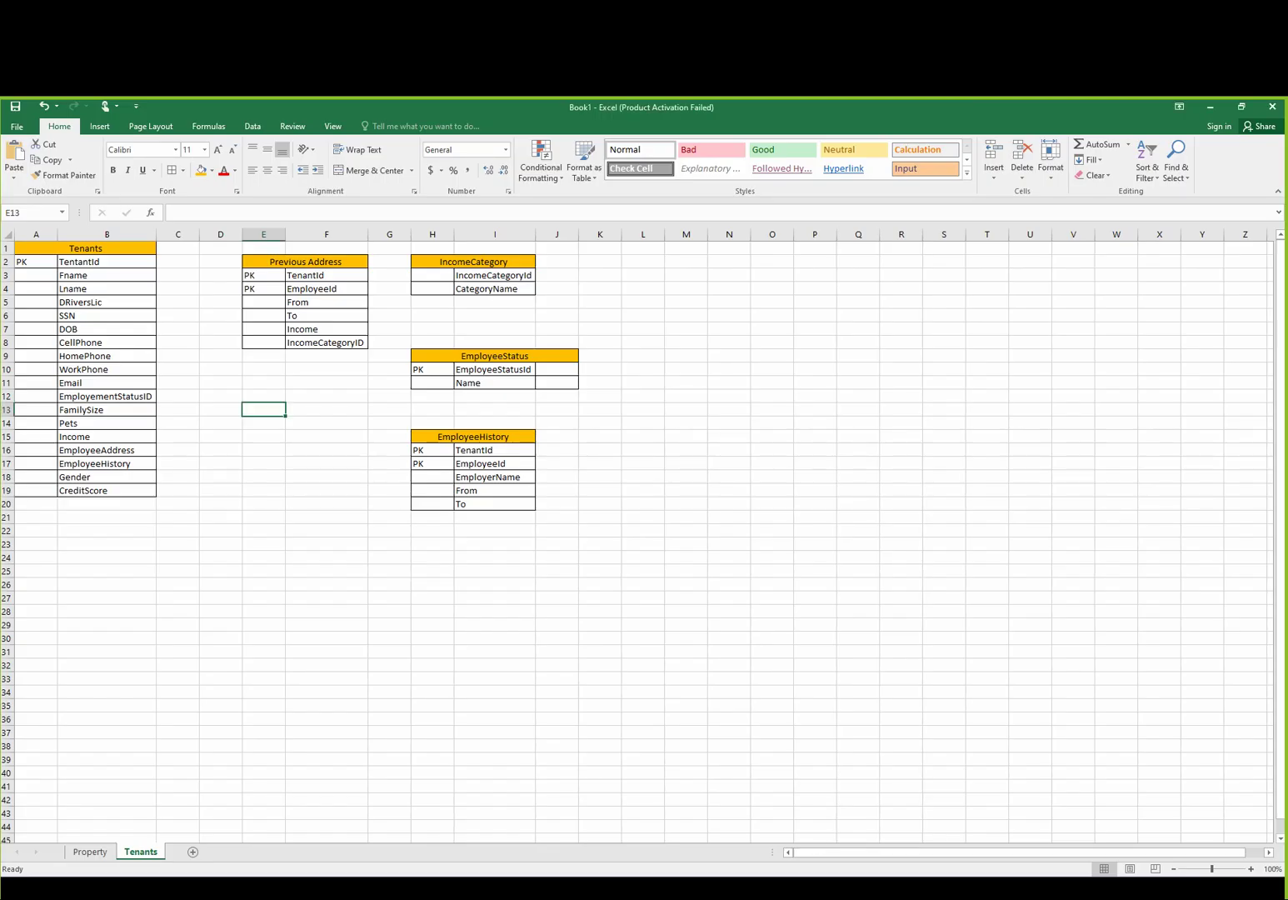
- Capture the IncomeCategory table in Excel and paste it into Visio beside the lower left of the Previous Address table
click(599, 571)
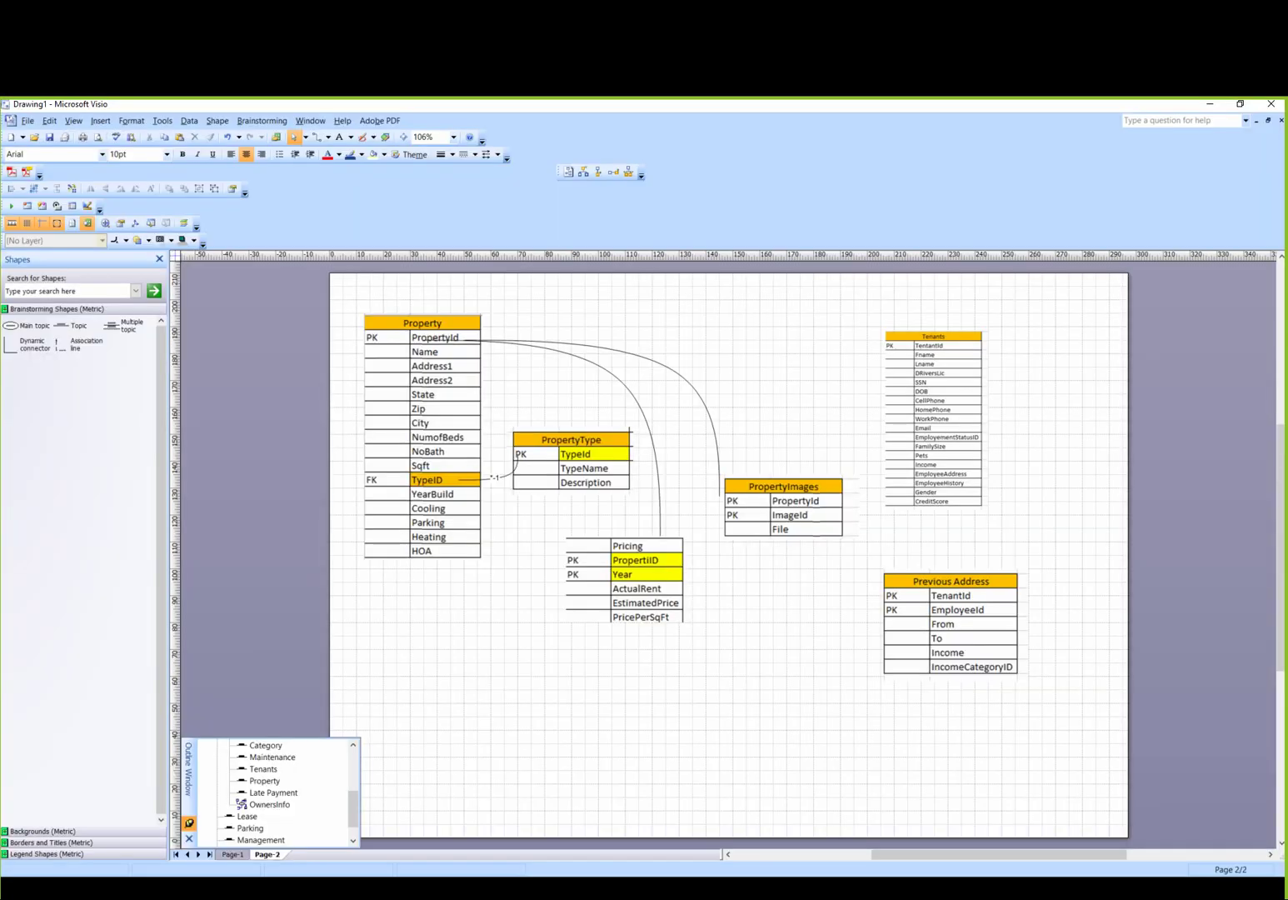
key(ctrl+v)
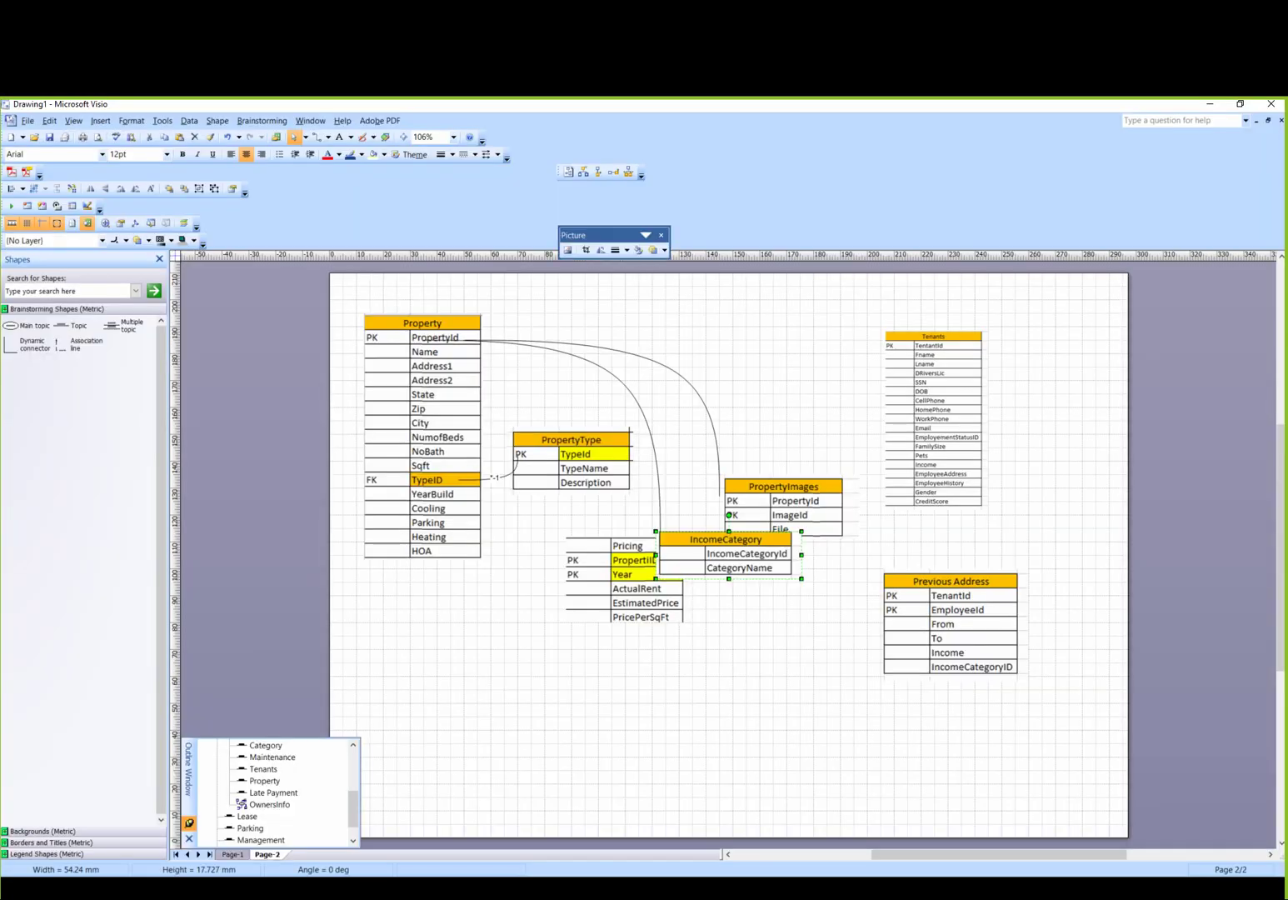
drag(725, 554, 787, 677)
- Capture the EmployeeStatus table in Excel and paste it into Visio near the page's lower edge, below the Pricing table
key(alt+Tab)
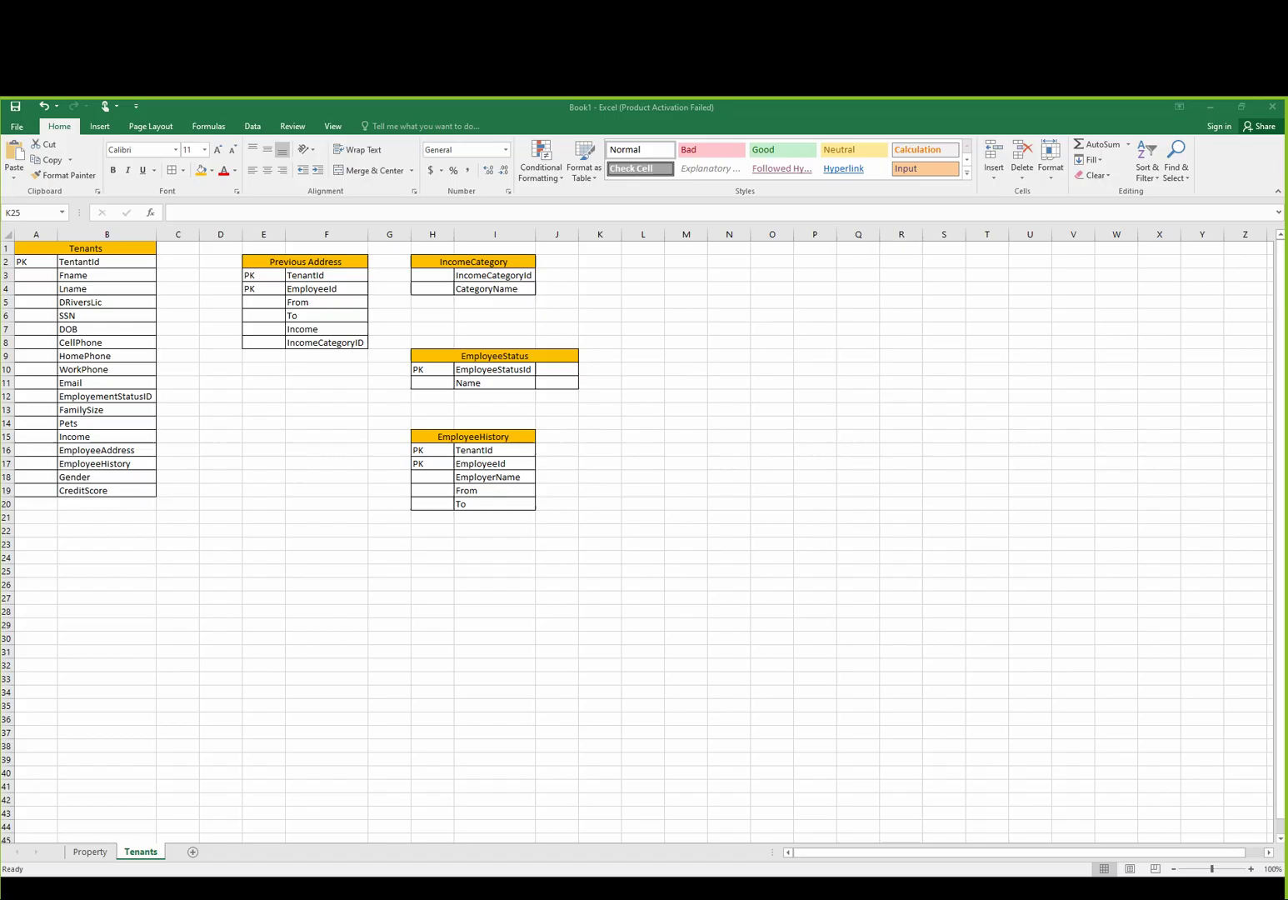
click(432, 517)
key(alt+Tab)
key(ctrl+v)
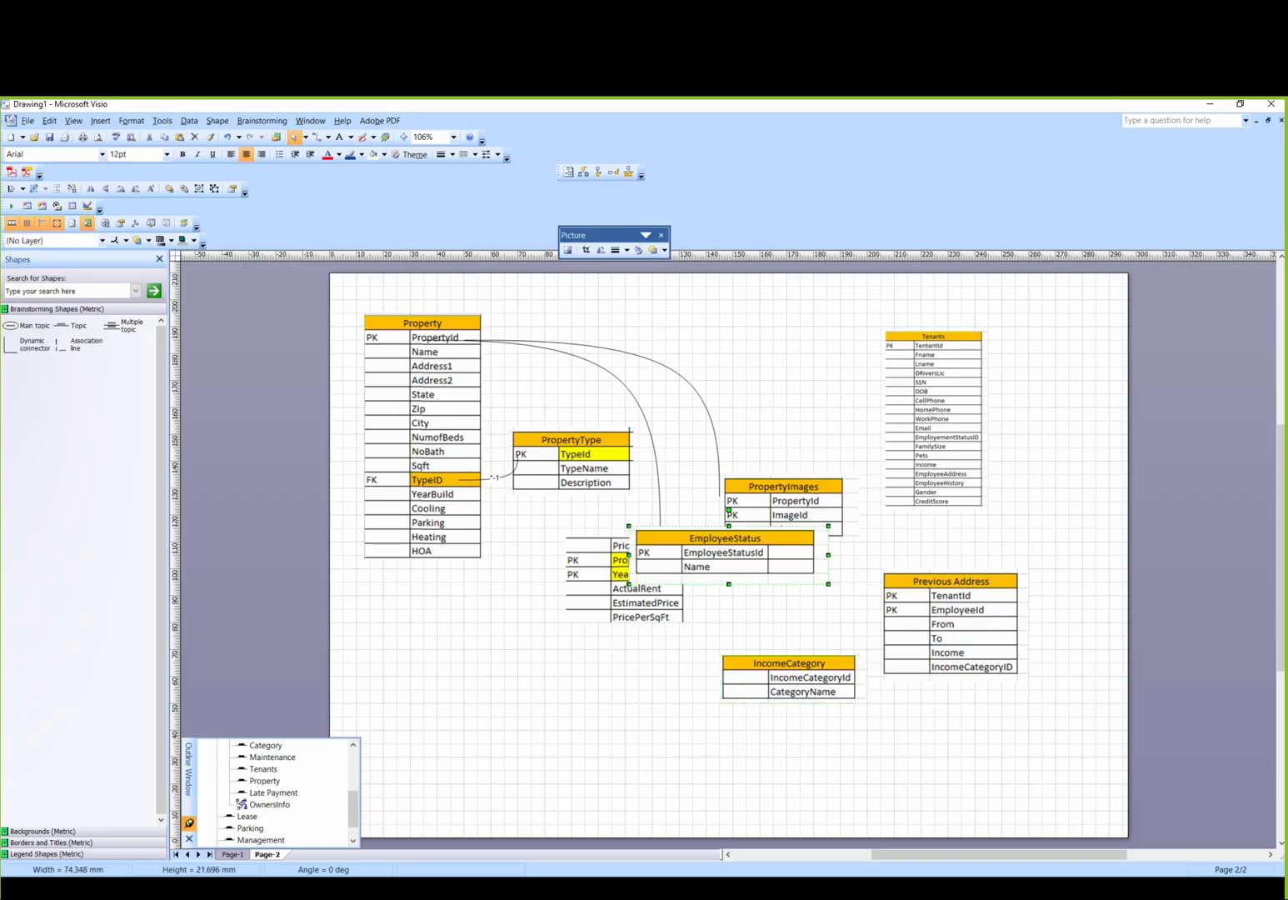
drag(725, 558, 603, 748)
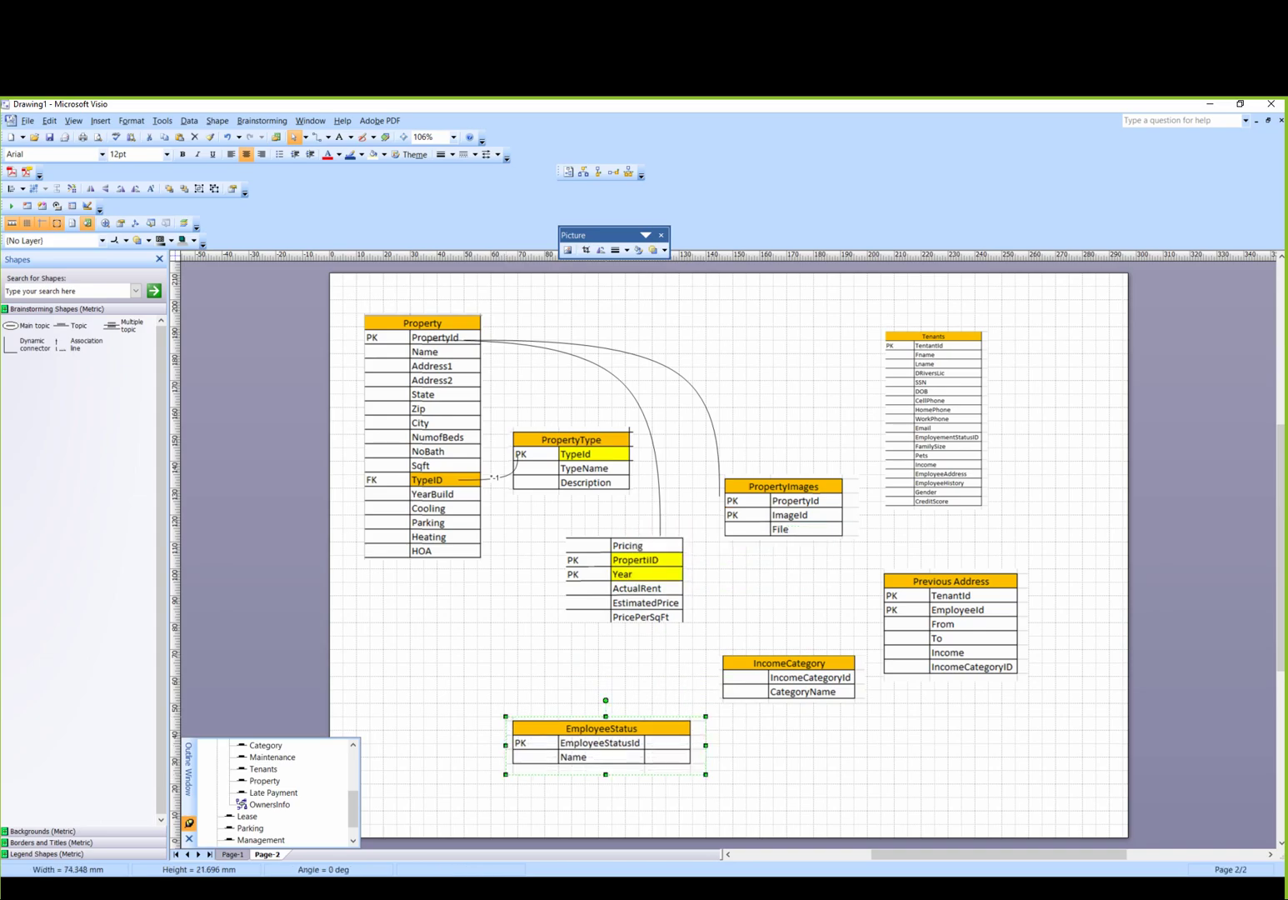
- Capture the EmployeeHistory table in Excel and paste it into Visio below the Previous Address table
key(alt+Tab)
click(432, 571)
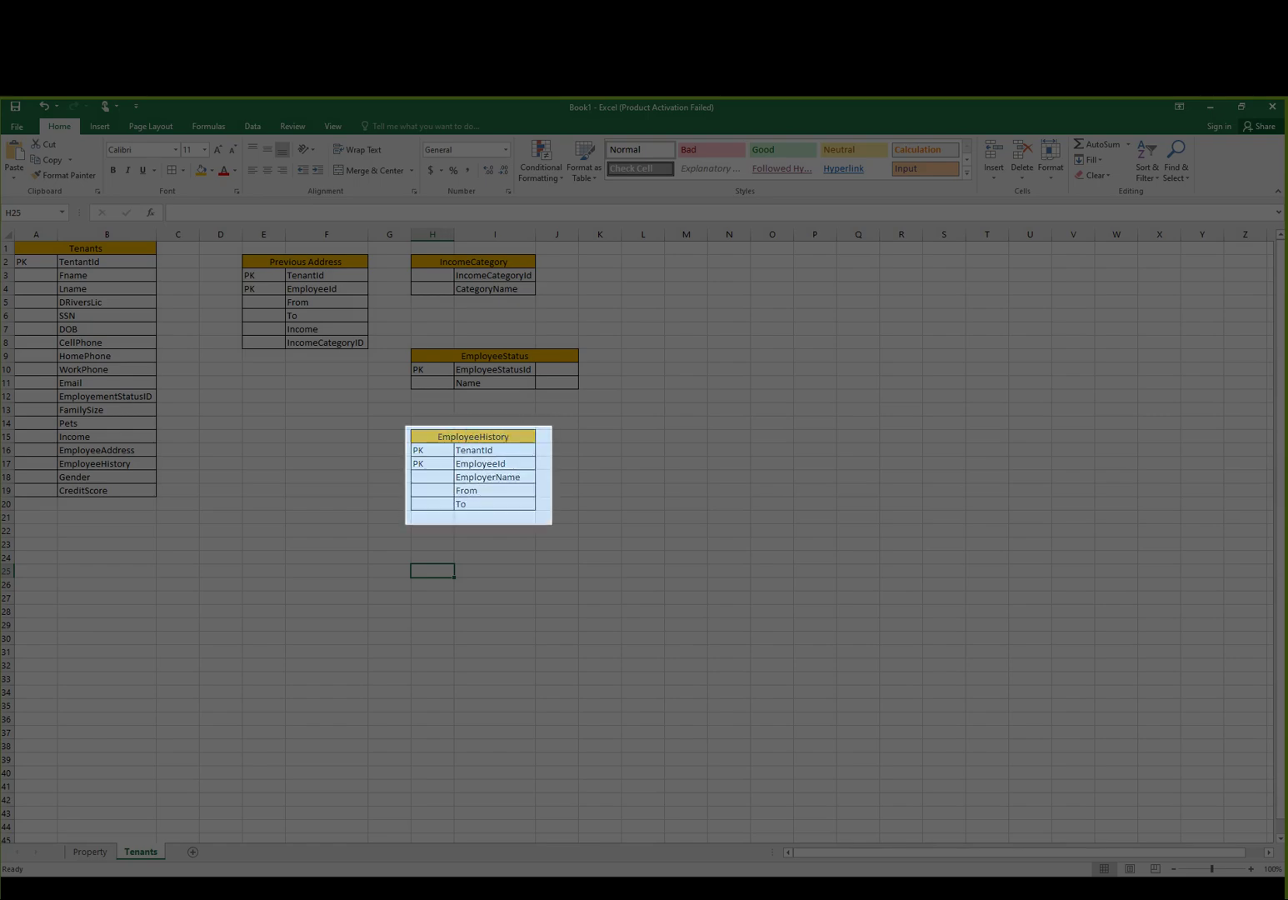
key(alt+Tab)
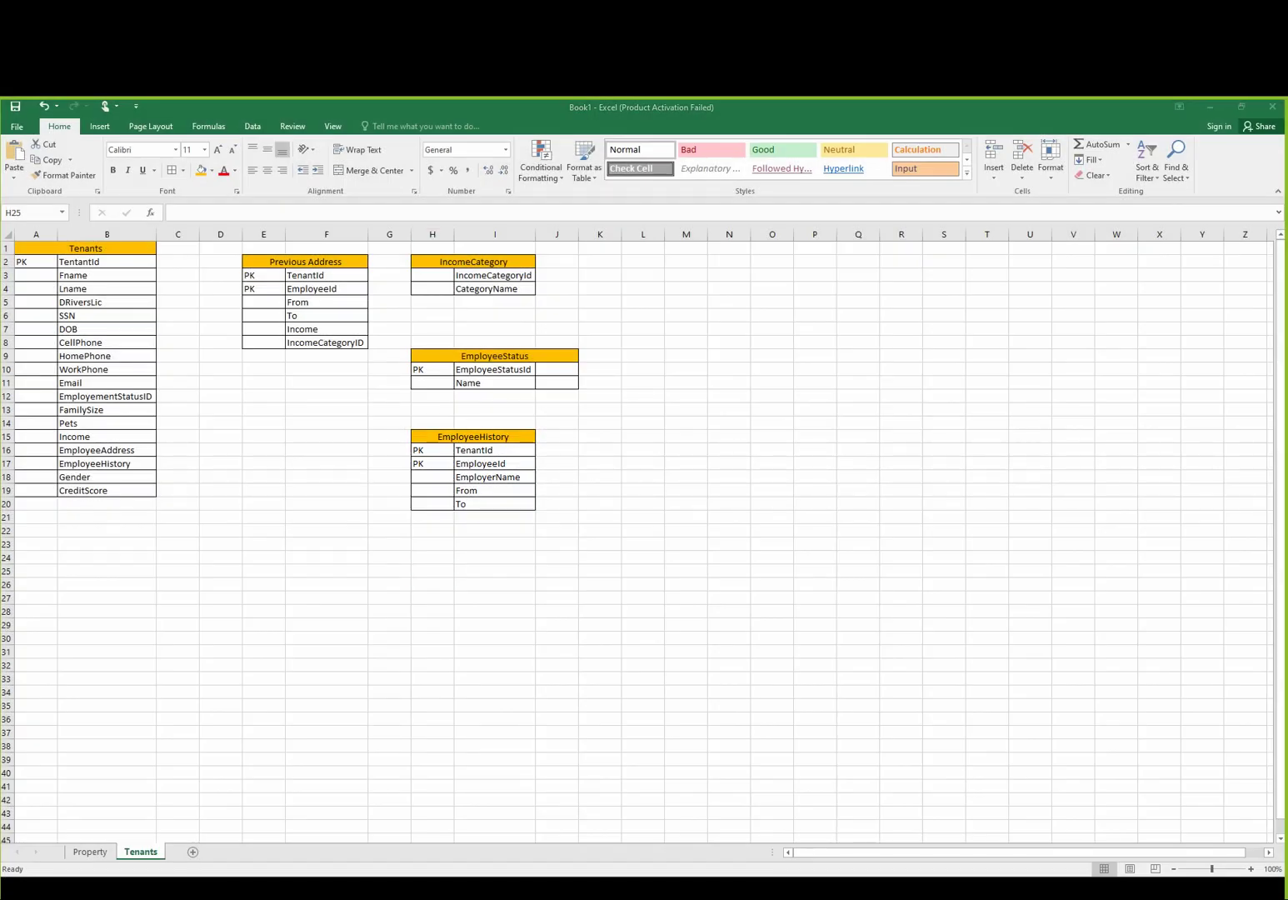
key(Escape)
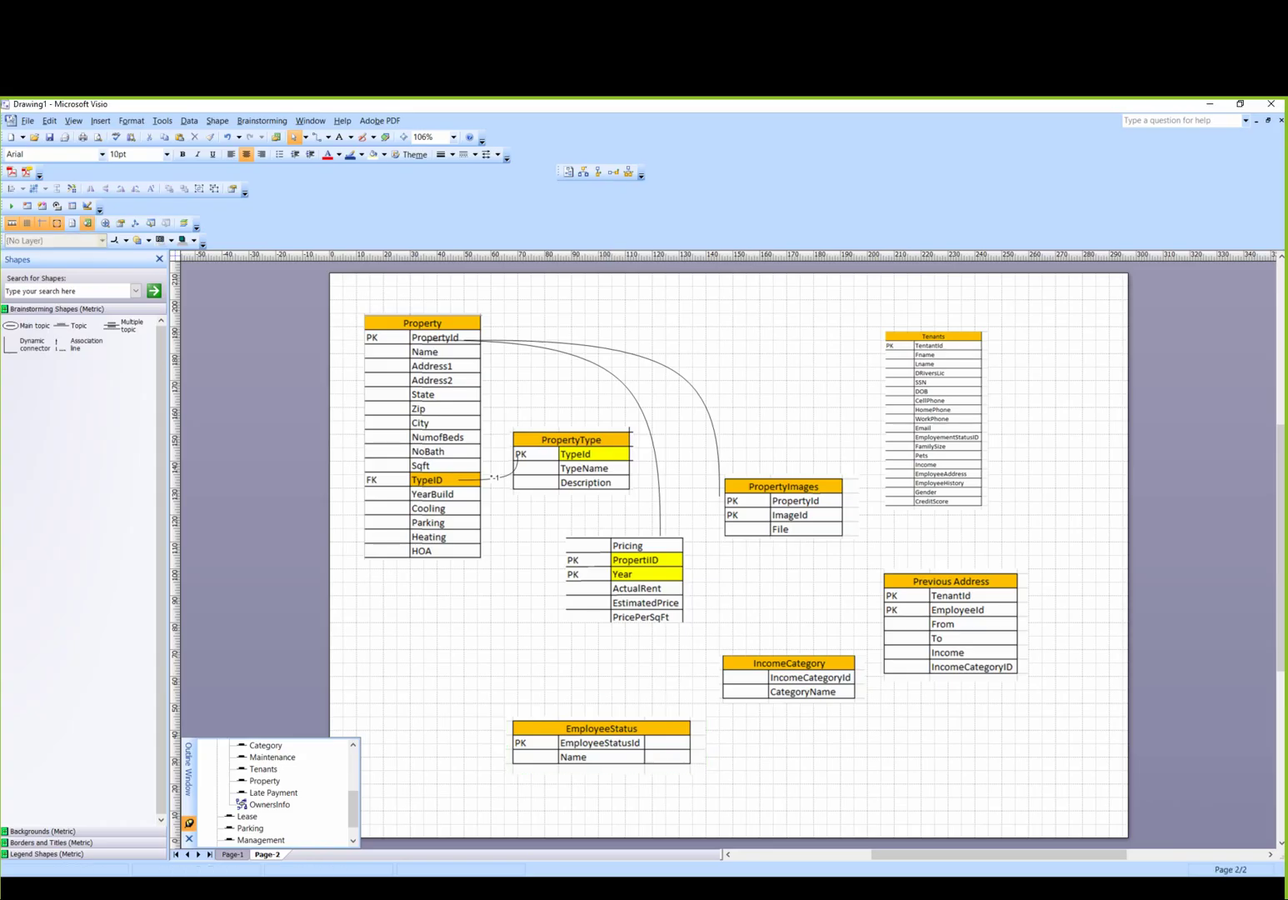
key(ctrl+v)
drag(722, 550, 953, 750)
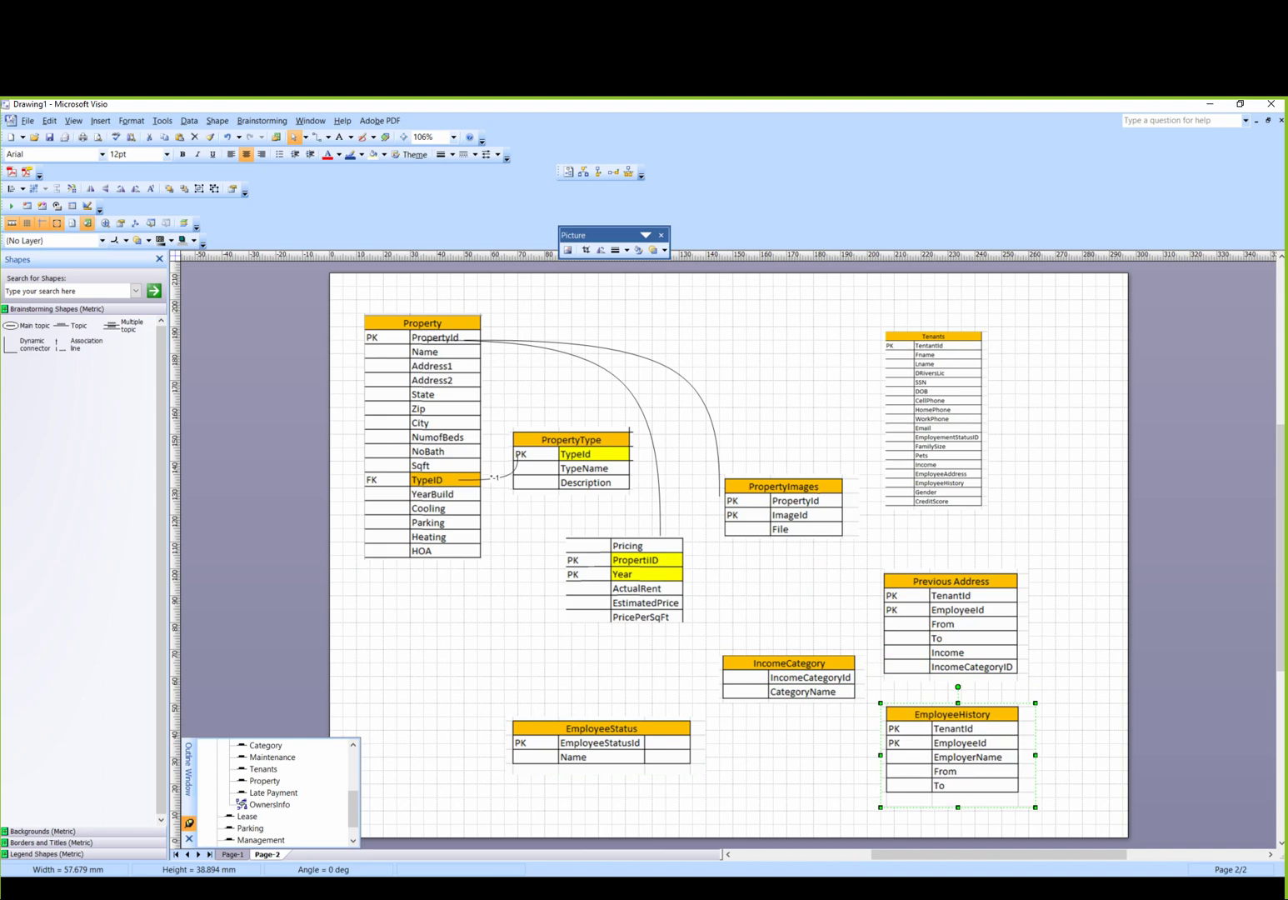
- Return to the HomeRMS mind map on Page-1 in Visio and check the Tenants and Maintenance topics
key(alt+Tab)
key(Escape)
key(ctrl+Page_Up)
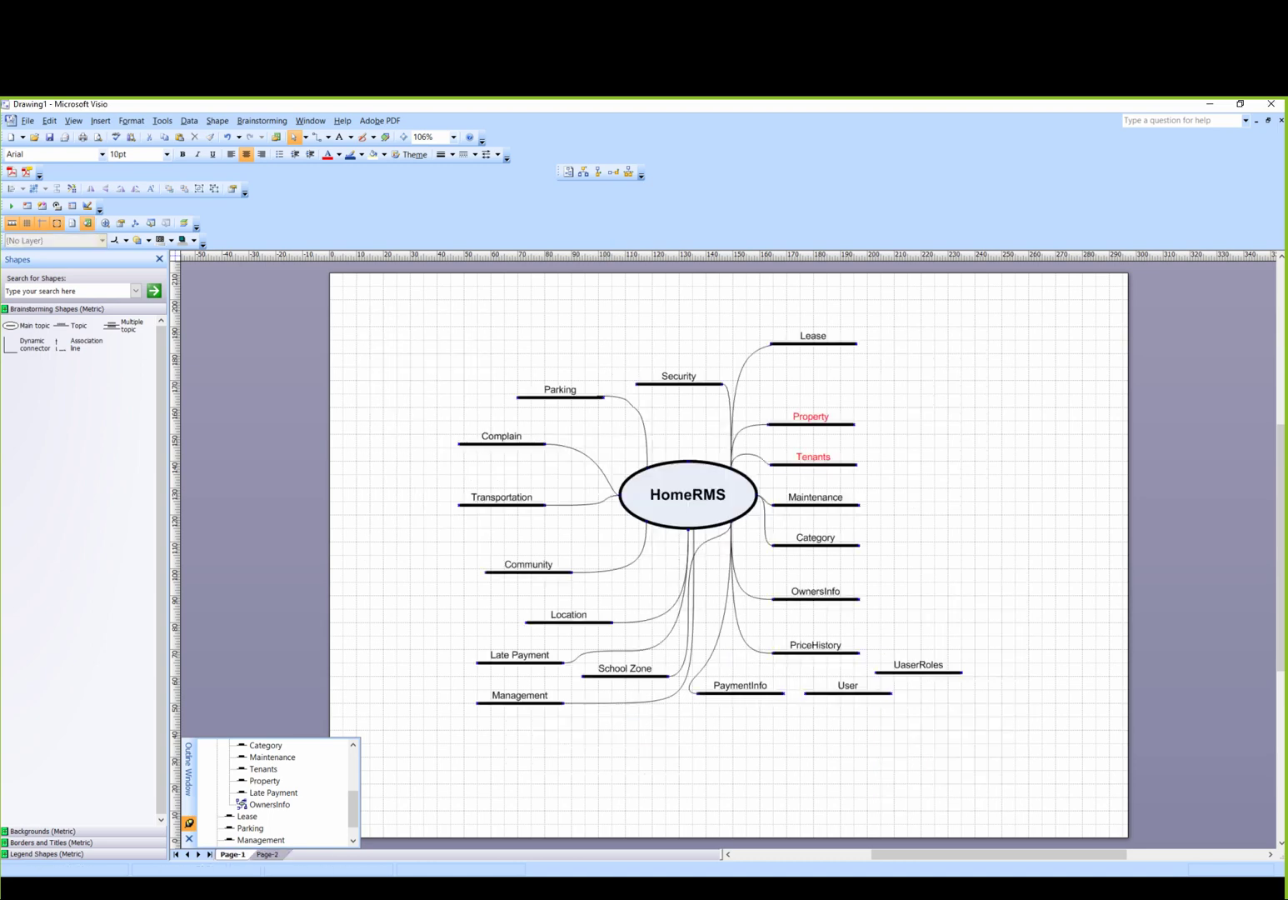
click(813, 457)
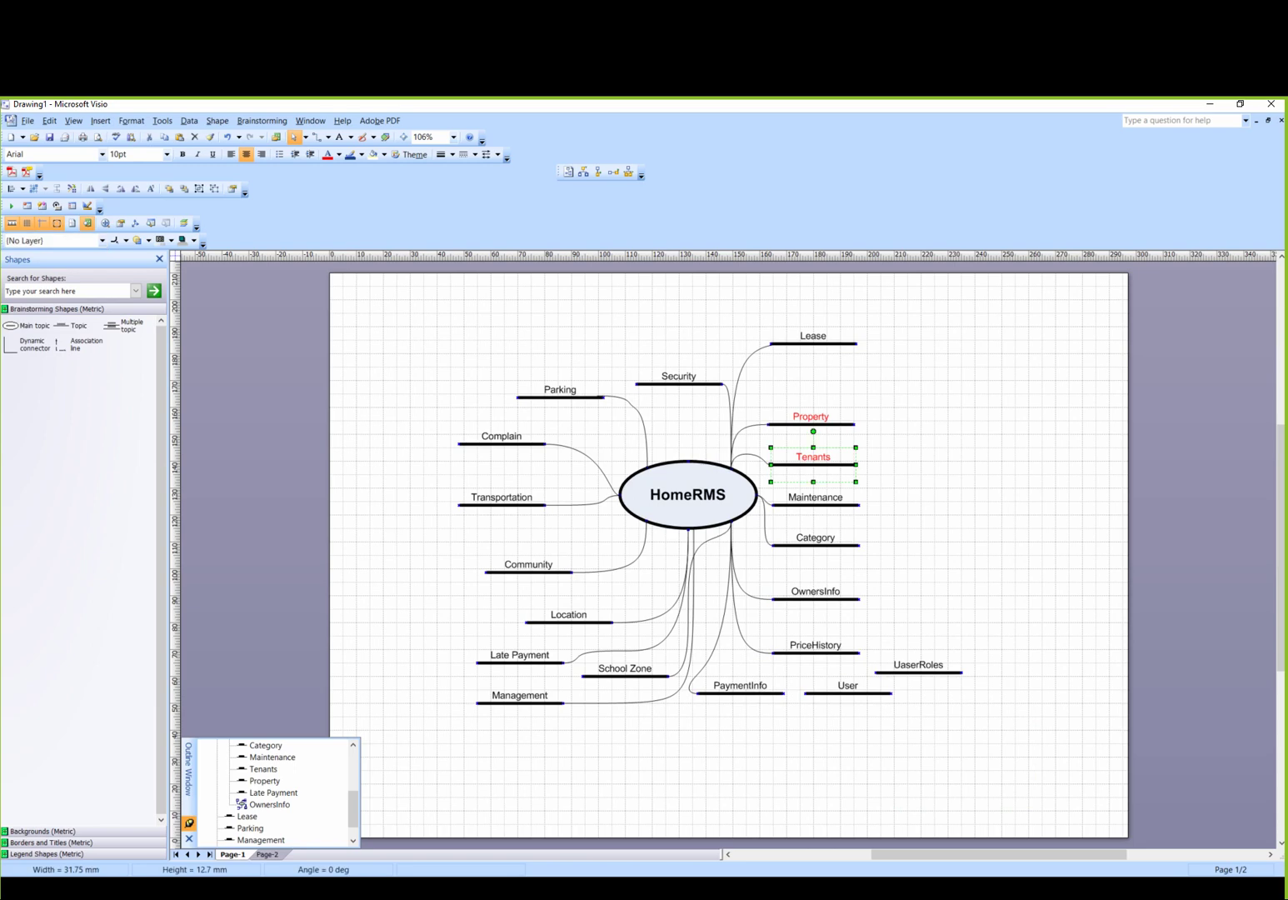
click(815, 498)
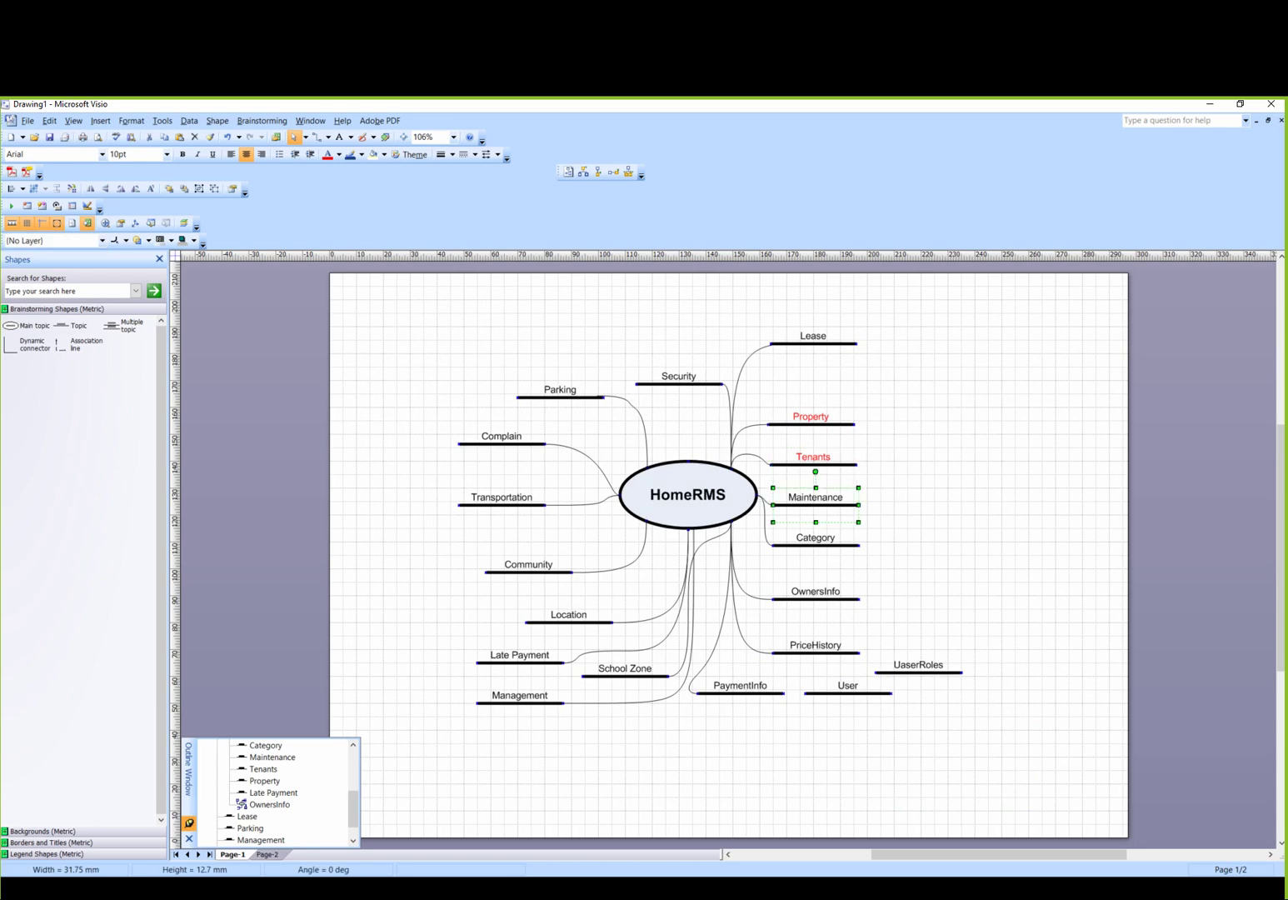